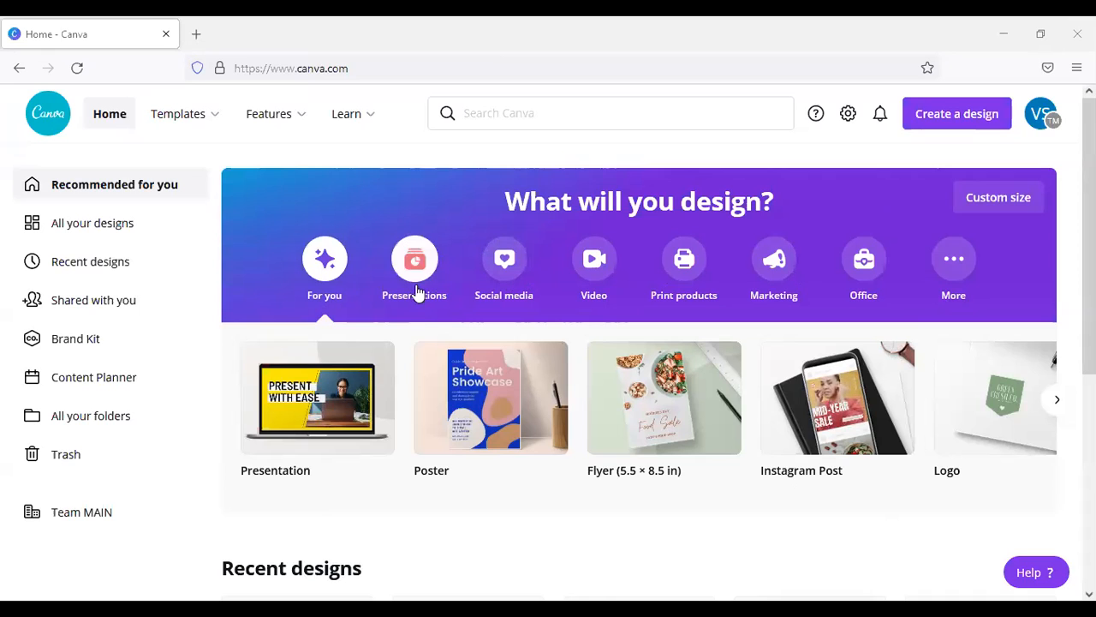
Step: Browse the Presentations, Social media and Print products design categories and return to the For you suggestions
click(417, 289)
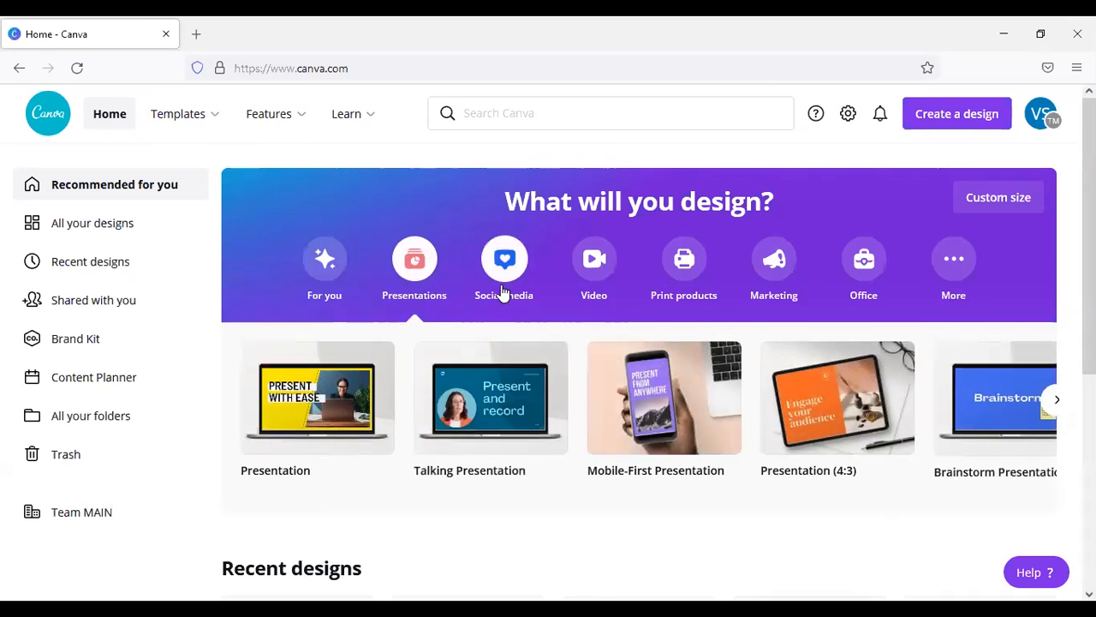
click(504, 293)
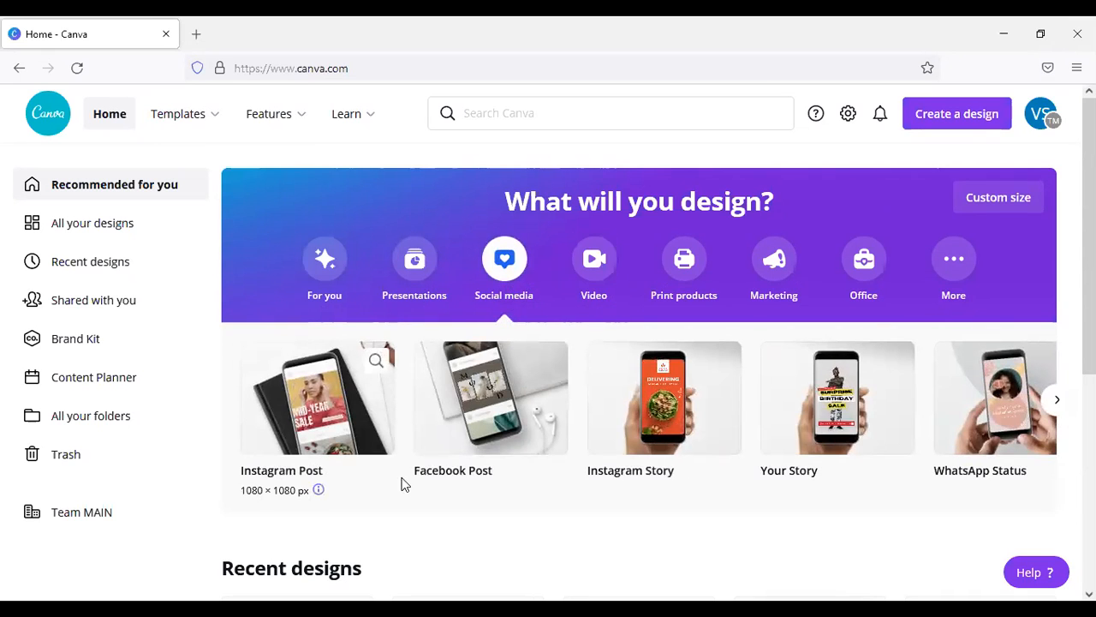
click(678, 298)
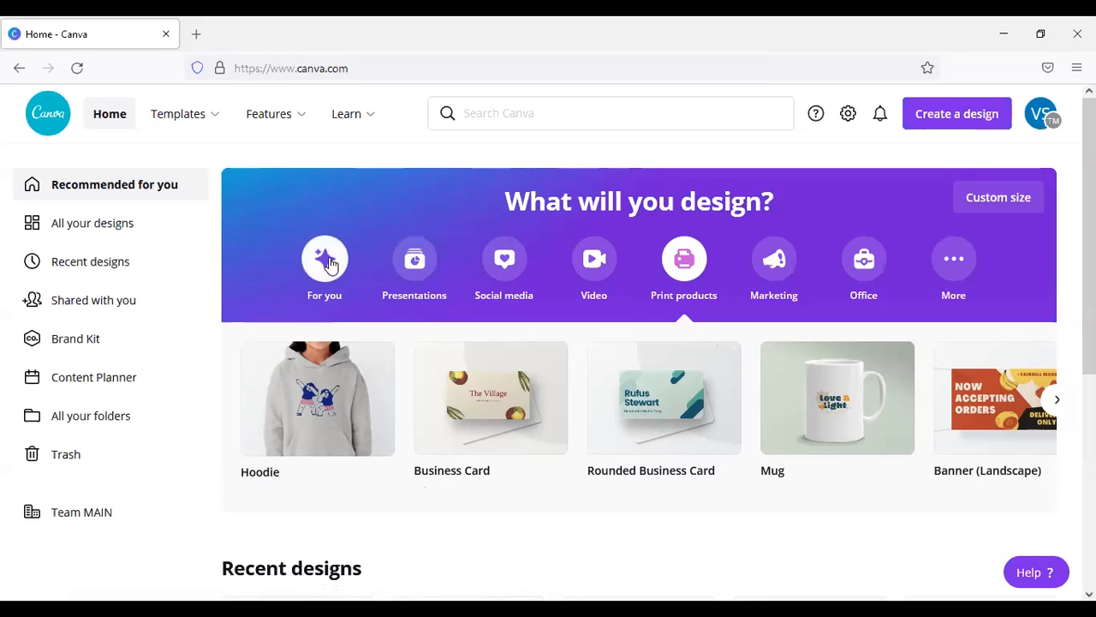
click(328, 262)
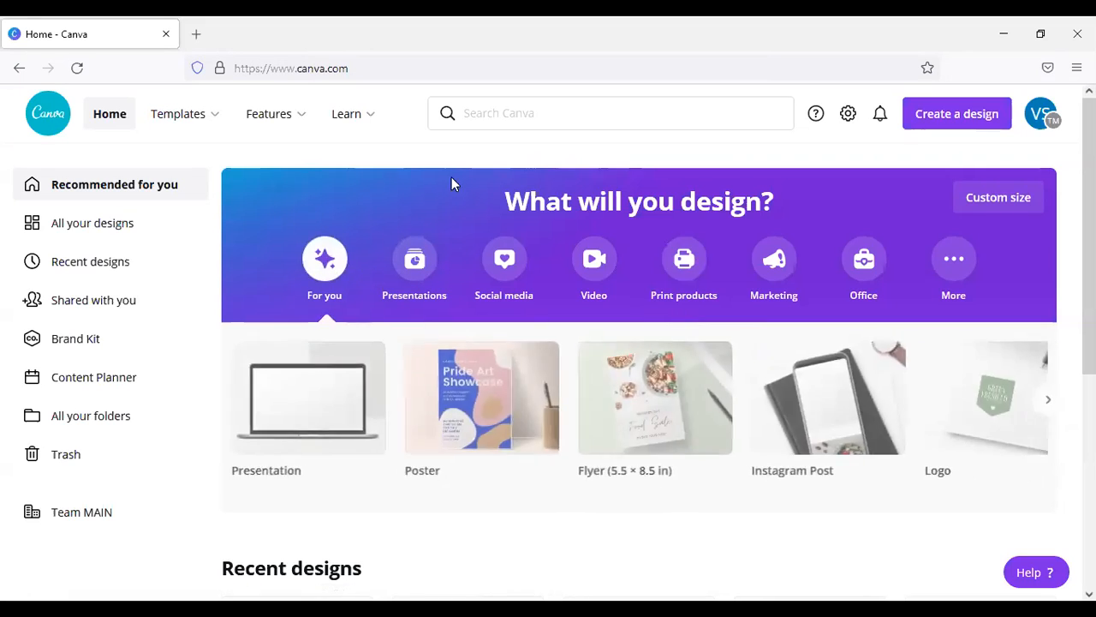
Step: Search the templates for "birthday invitation"
click(494, 116)
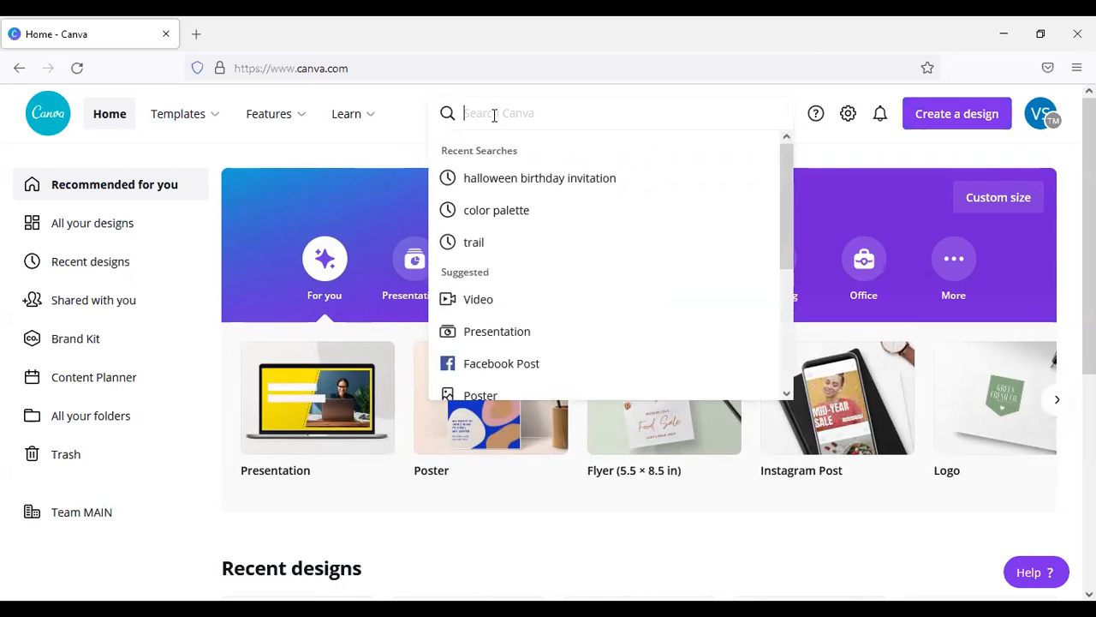
text(bir)
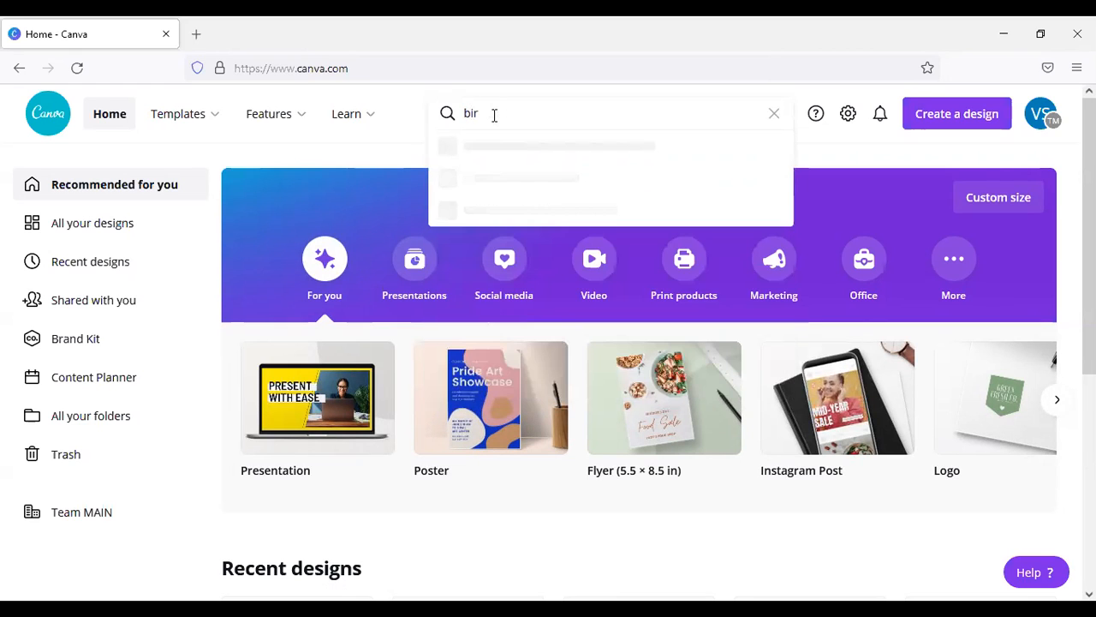
text(thday inv)
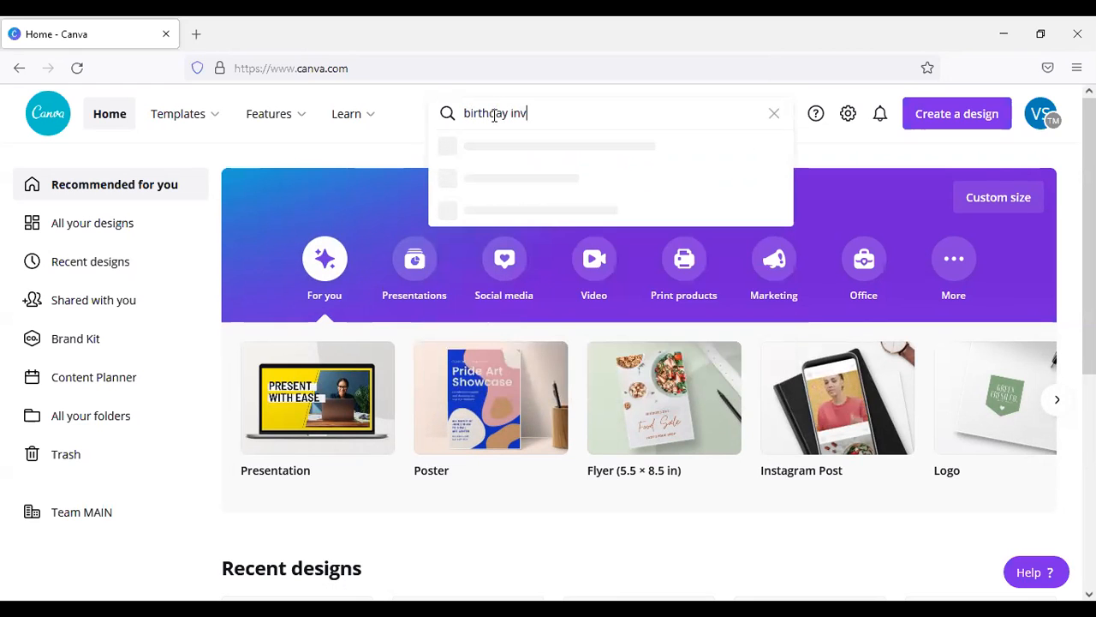
text(itation)
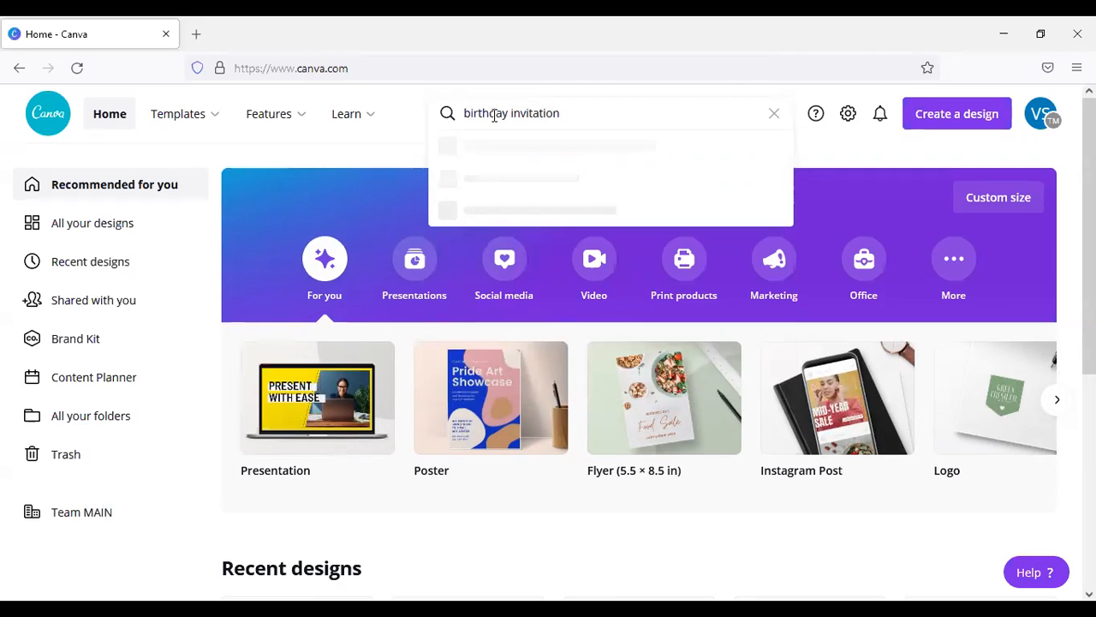
key(Return)
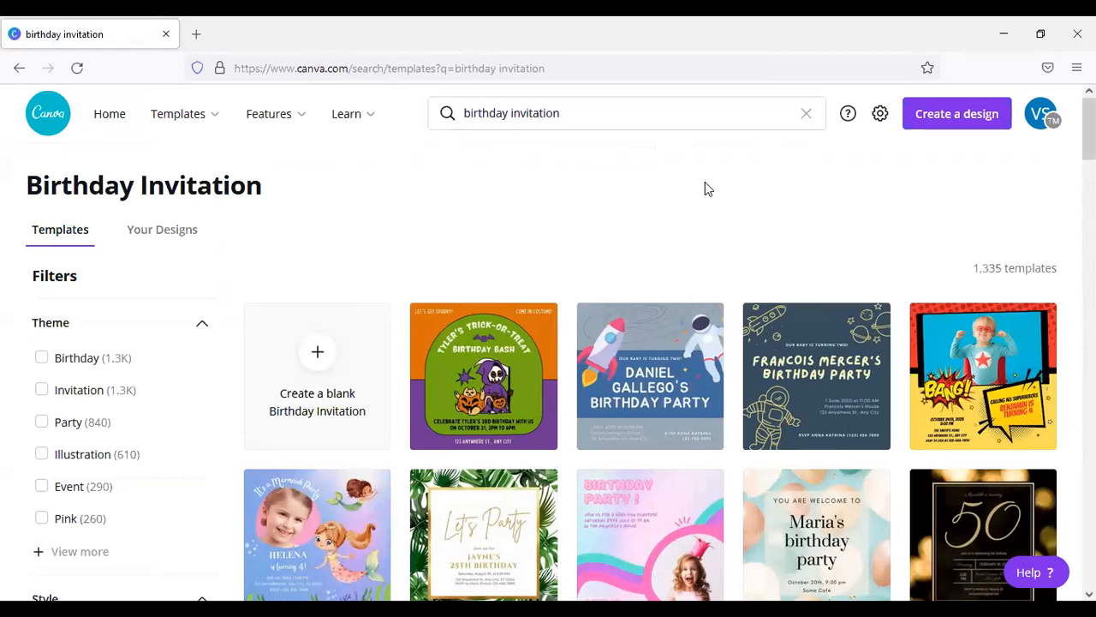
Step: Look through the birthday invitation templates to compare the available designs and the theme and style filters
scroll(719, 217, down, 2)
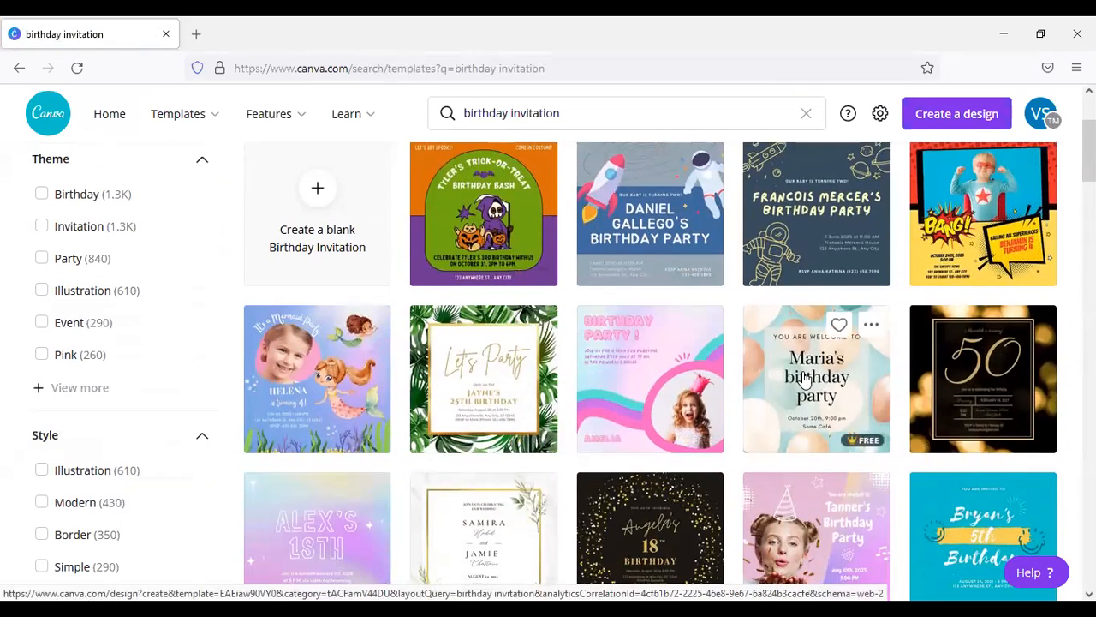
scroll(390, 386, down, 2)
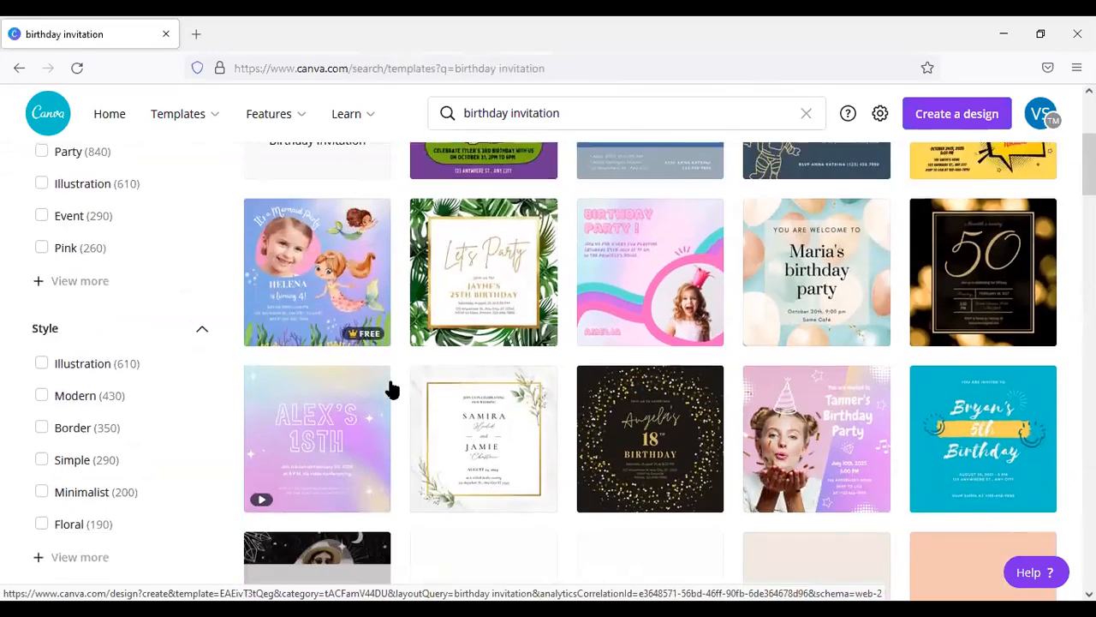
scroll(911, 391, down, 2)
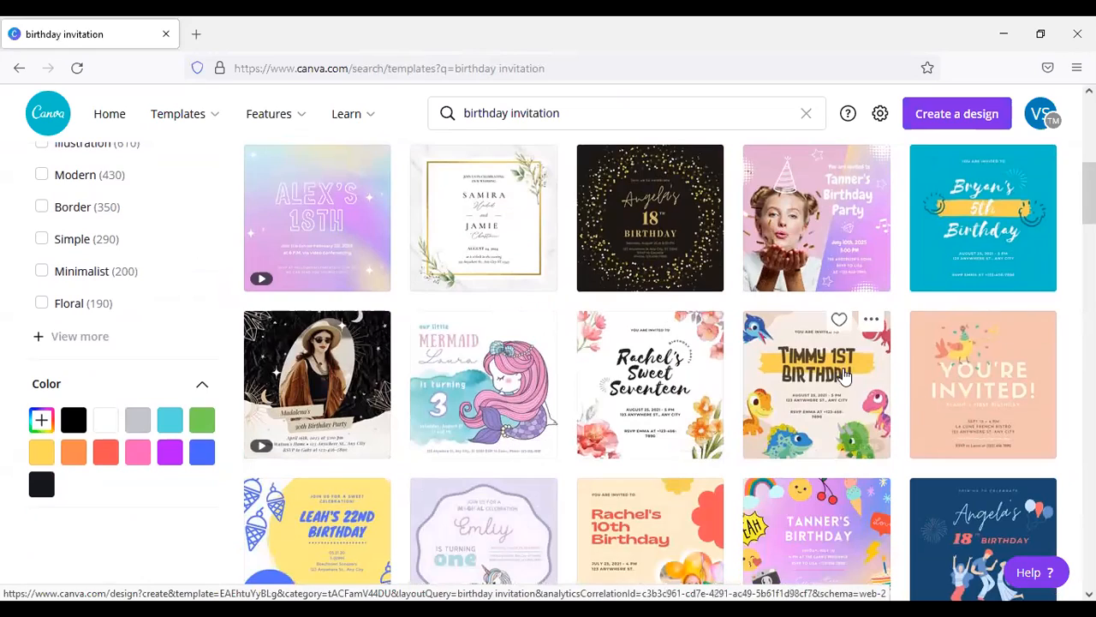
scroll(744, 411, down, 3)
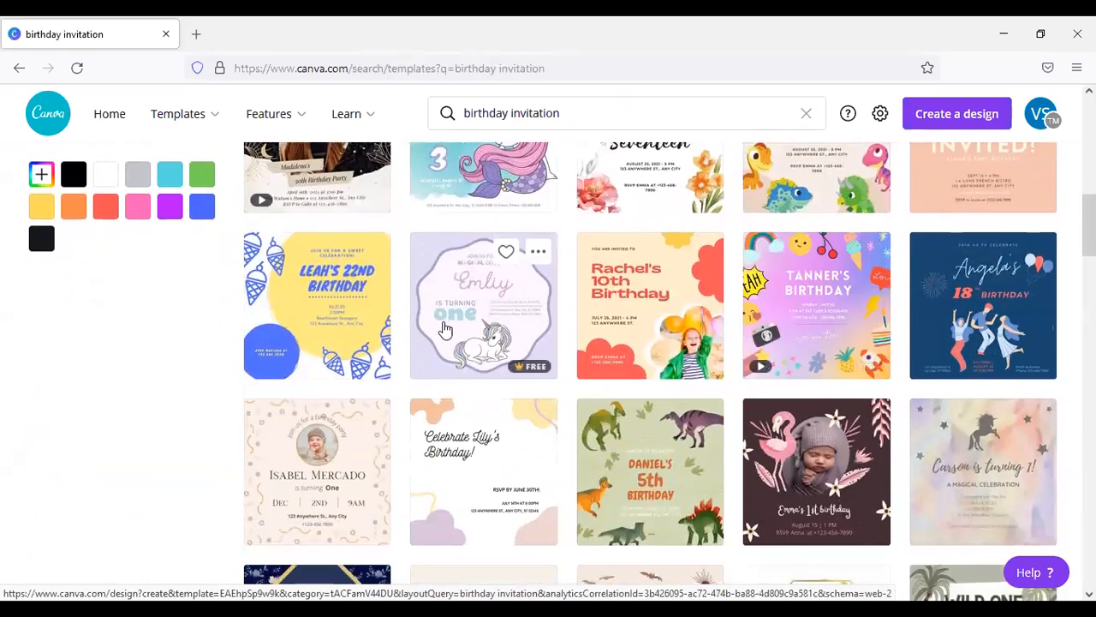
scroll(465, 330, down, 3)
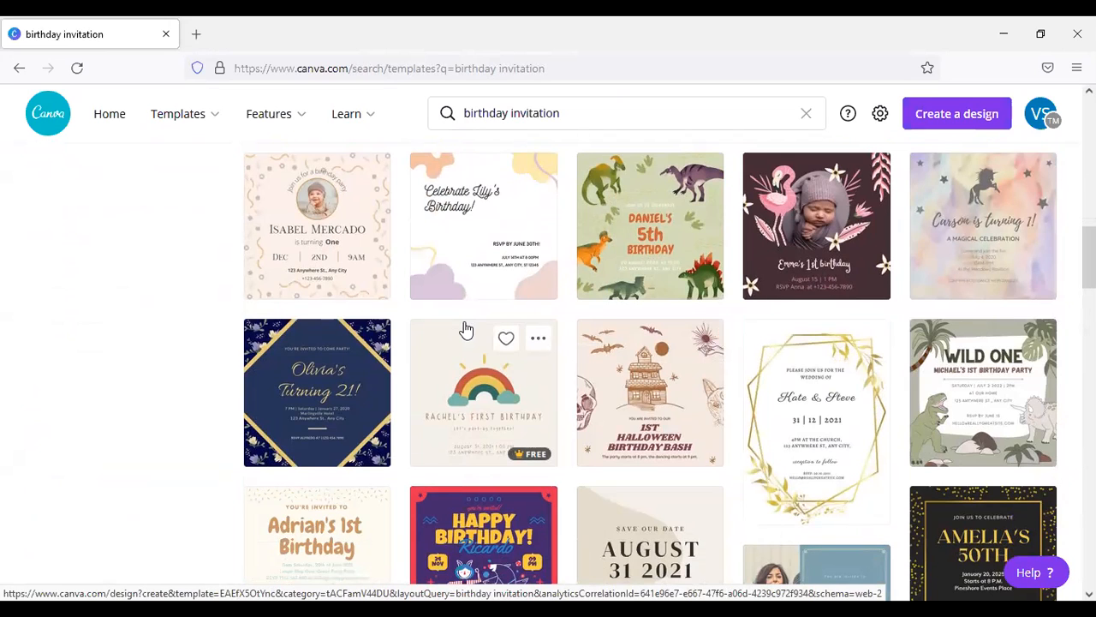
scroll(668, 377, down, 2)
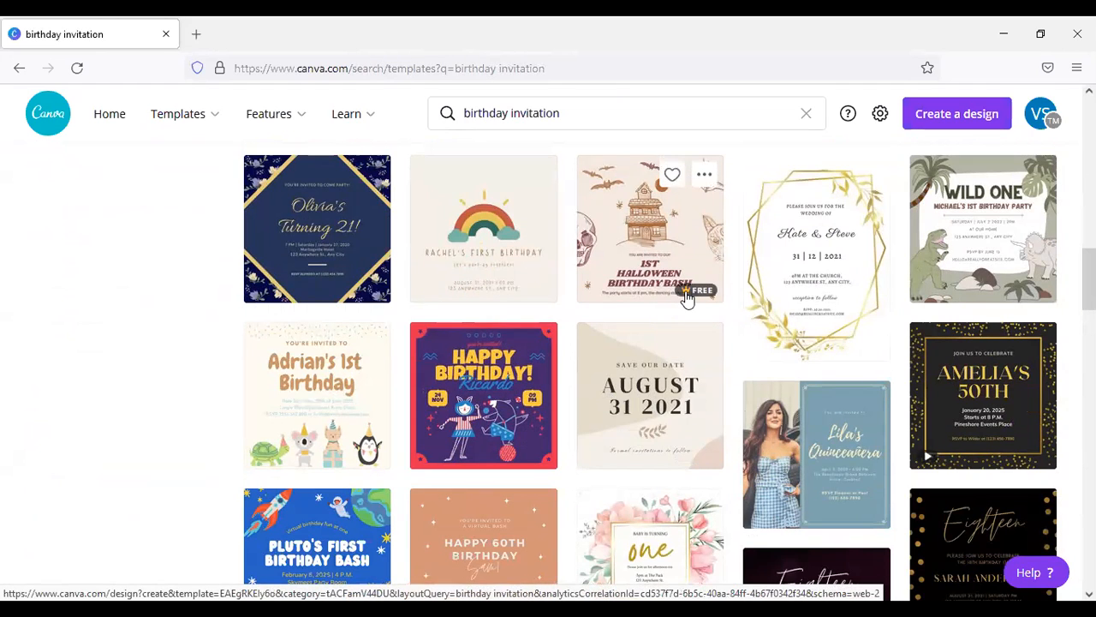
scroll(683, 300, up, 10)
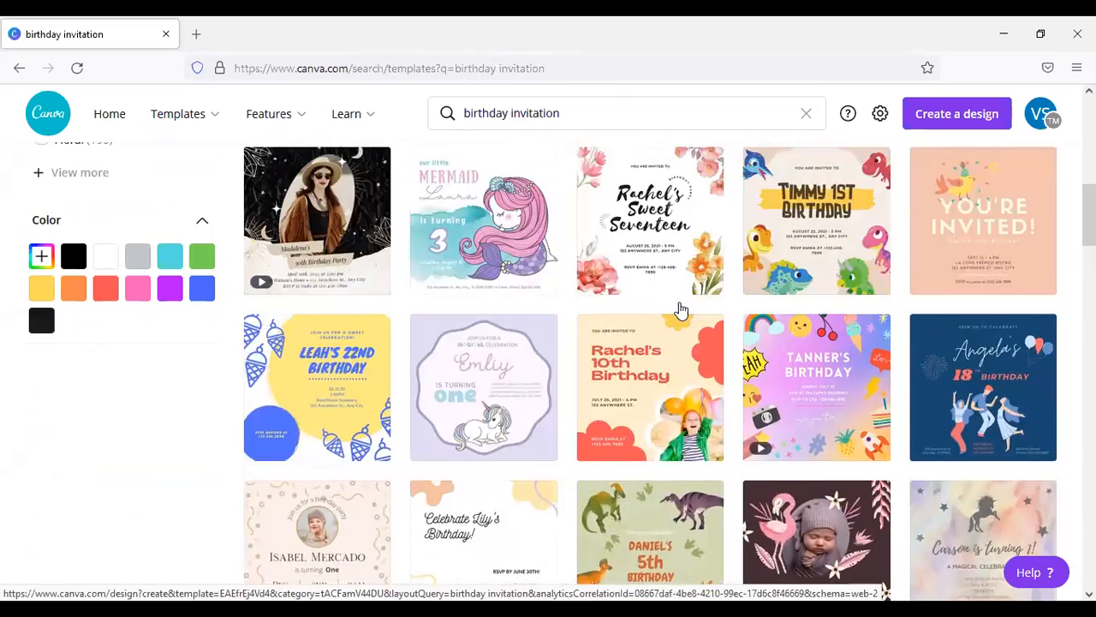
scroll(672, 323, up, 4)
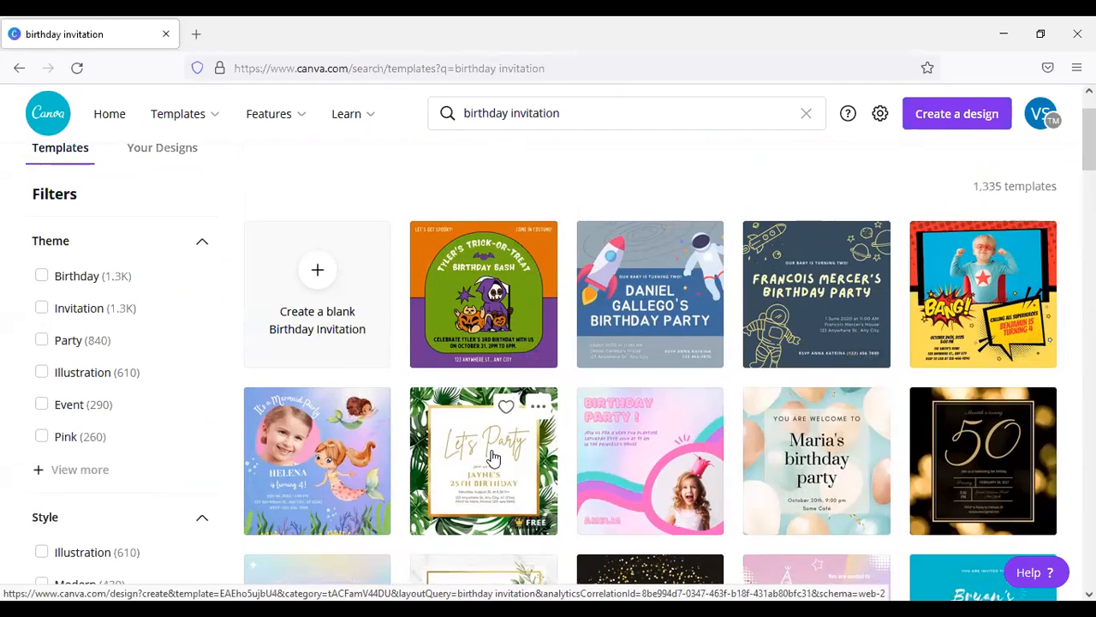
scroll(687, 454, down, 1)
scroll(685, 447, down, 2)
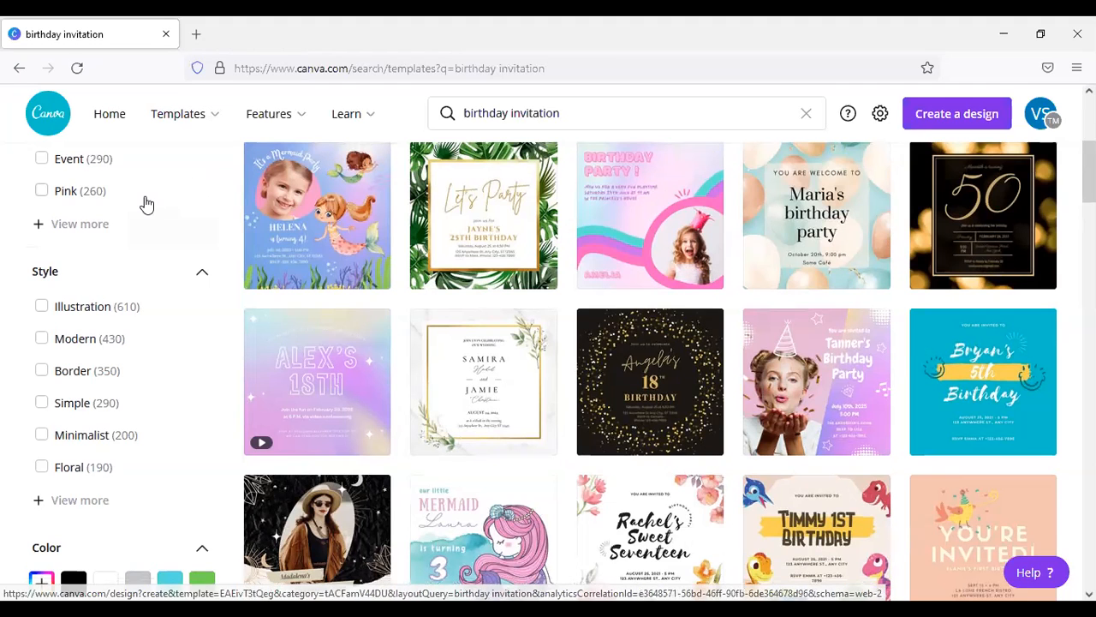
Step: Expand the full list of style filters and show only the Cute birthday invitation templates
scroll(197, 208, up, 2)
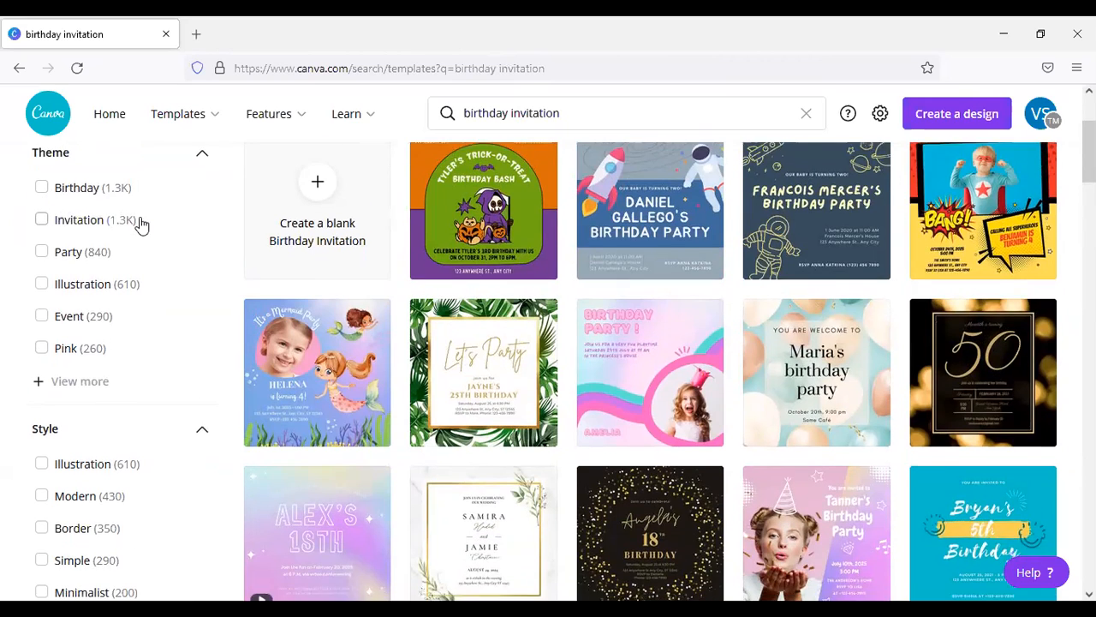
scroll(139, 225, down, 2)
scroll(105, 389, down, 1)
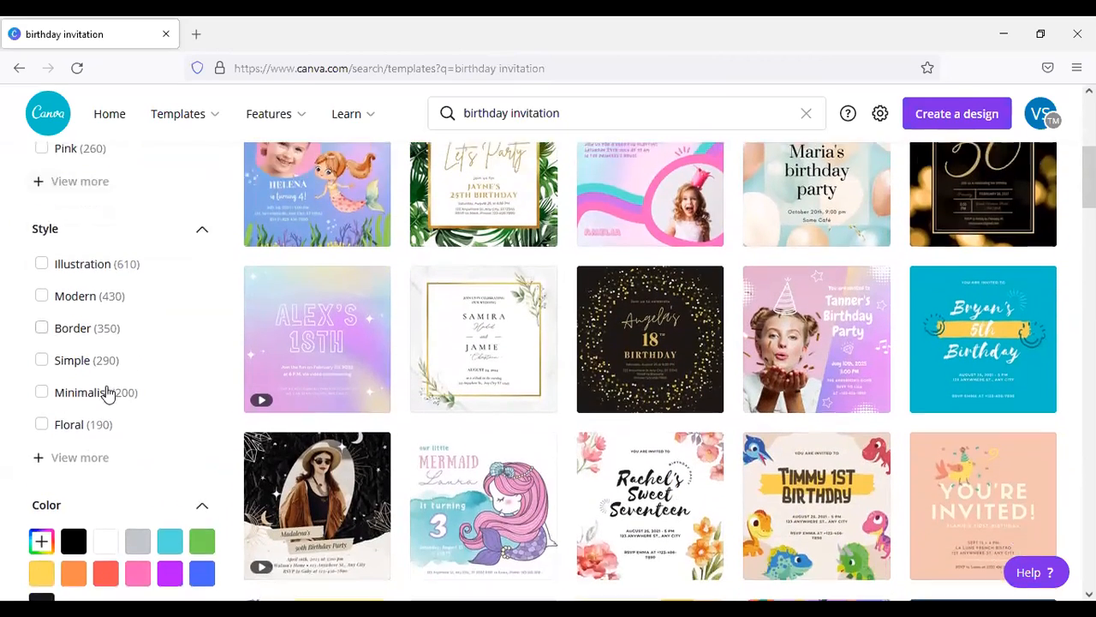
click(47, 425)
scroll(161, 373, down, 3)
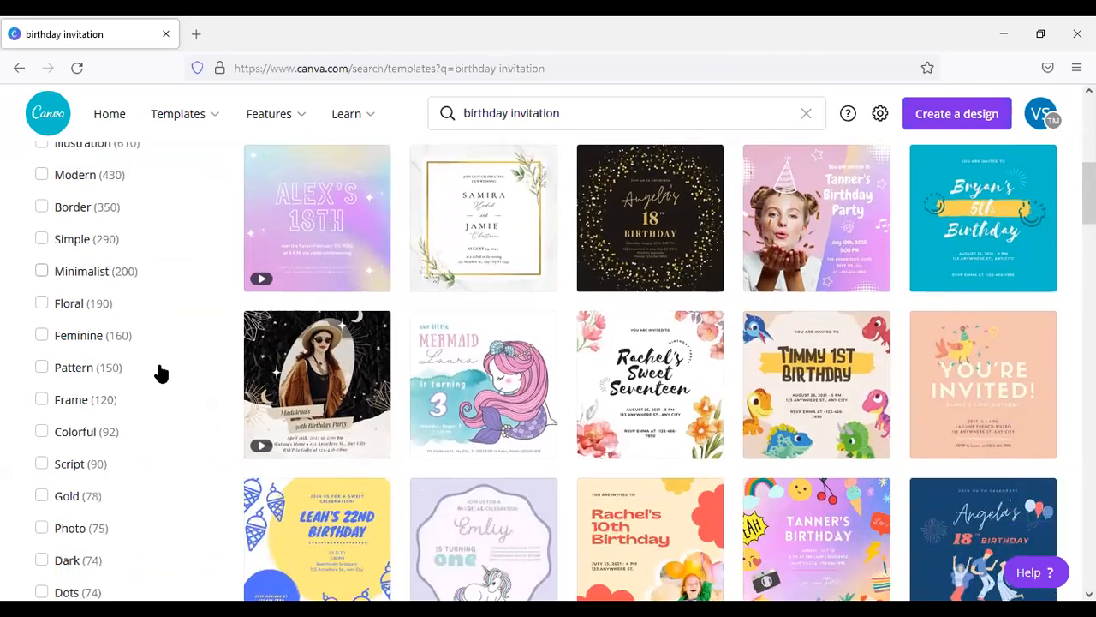
scroll(161, 373, down, 2)
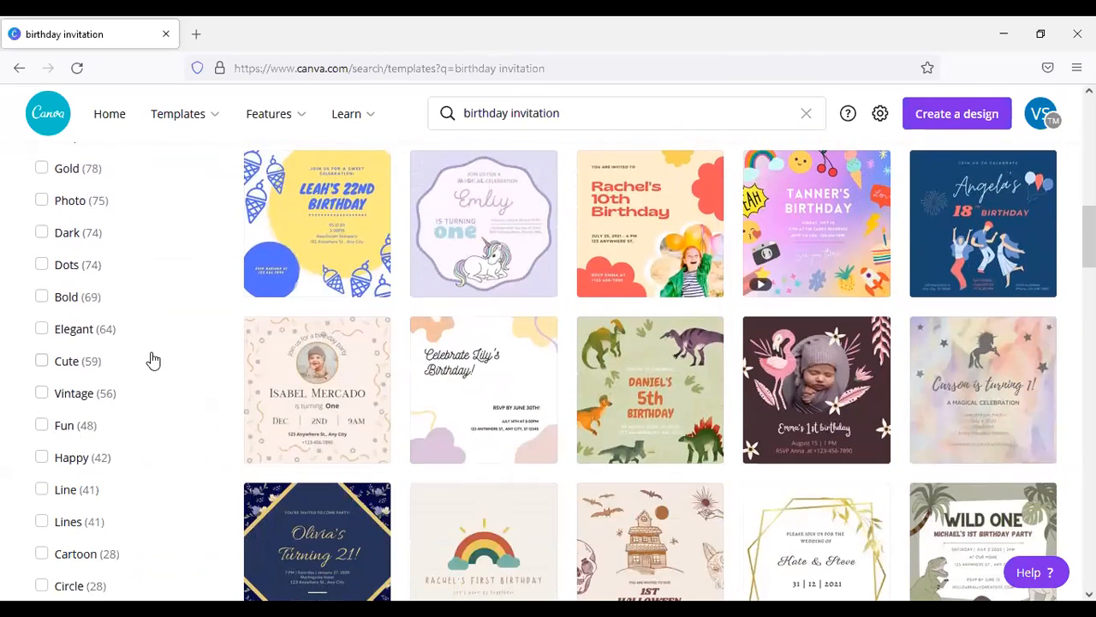
click(40, 363)
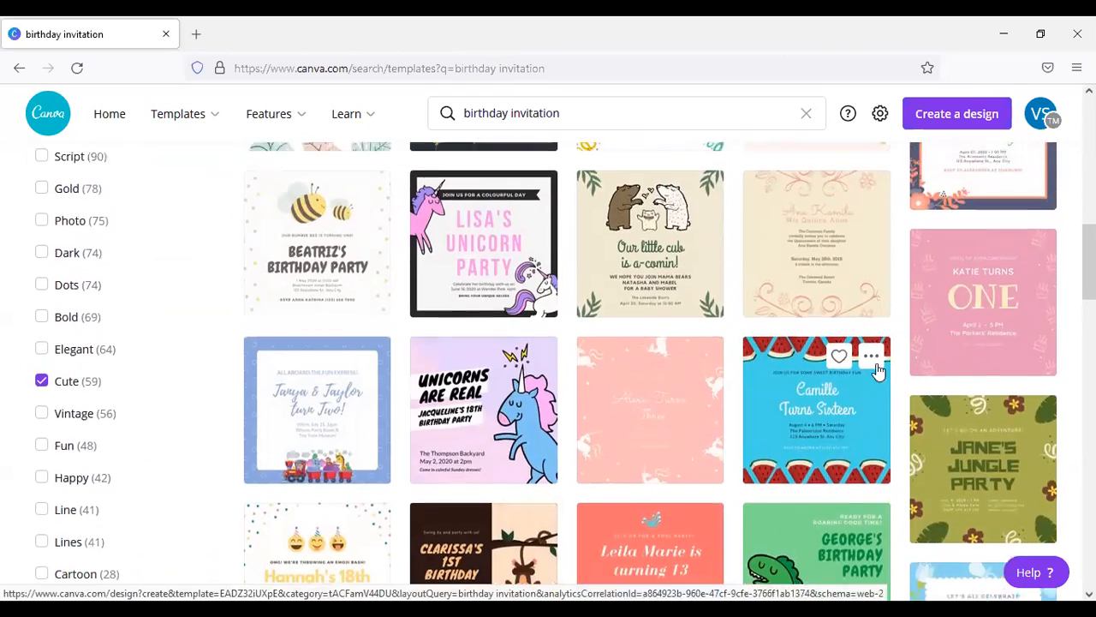
scroll(868, 355, up, 2)
scroll(866, 364, up, 6)
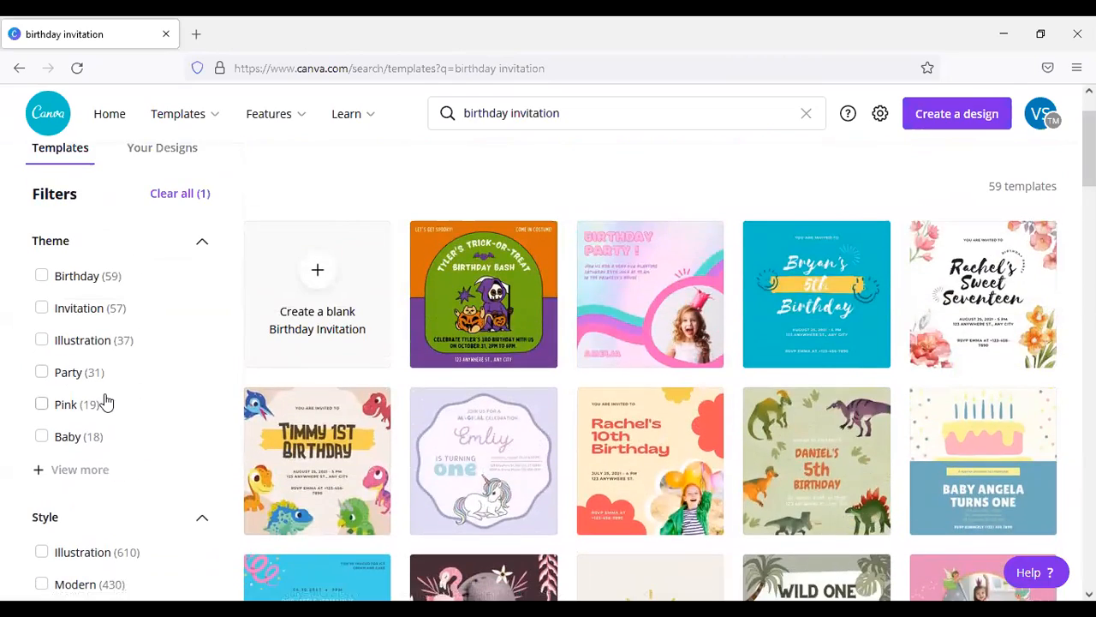
Step: Replace the Cute style filter with Vintage, and clear the Vintage filter after reviewing its templates
scroll(106, 403, down, 6)
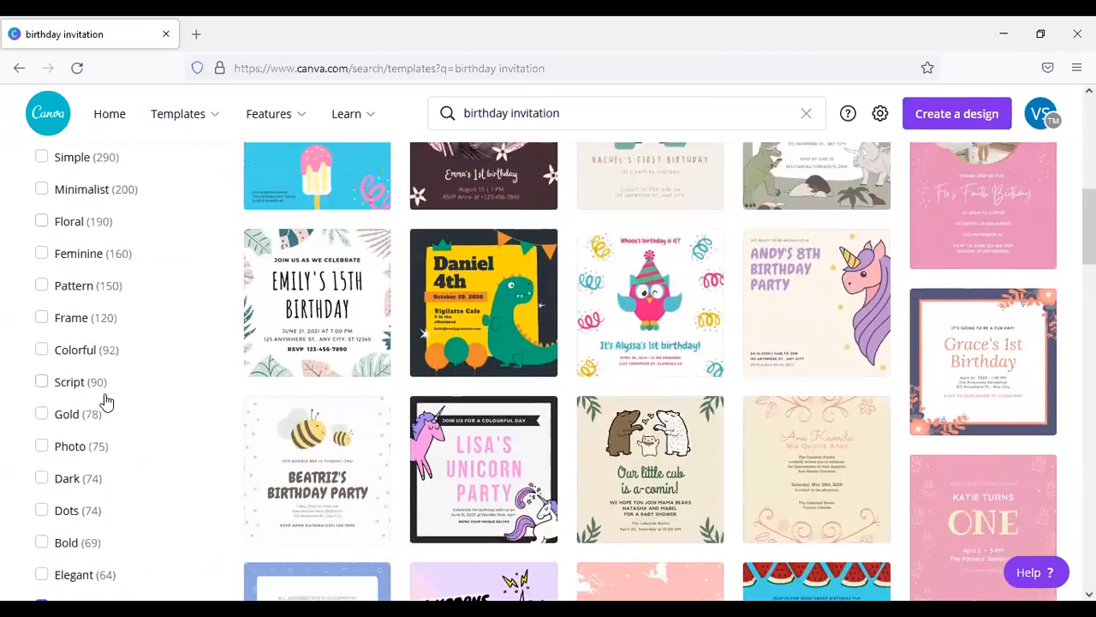
scroll(106, 403, down, 2)
click(41, 475)
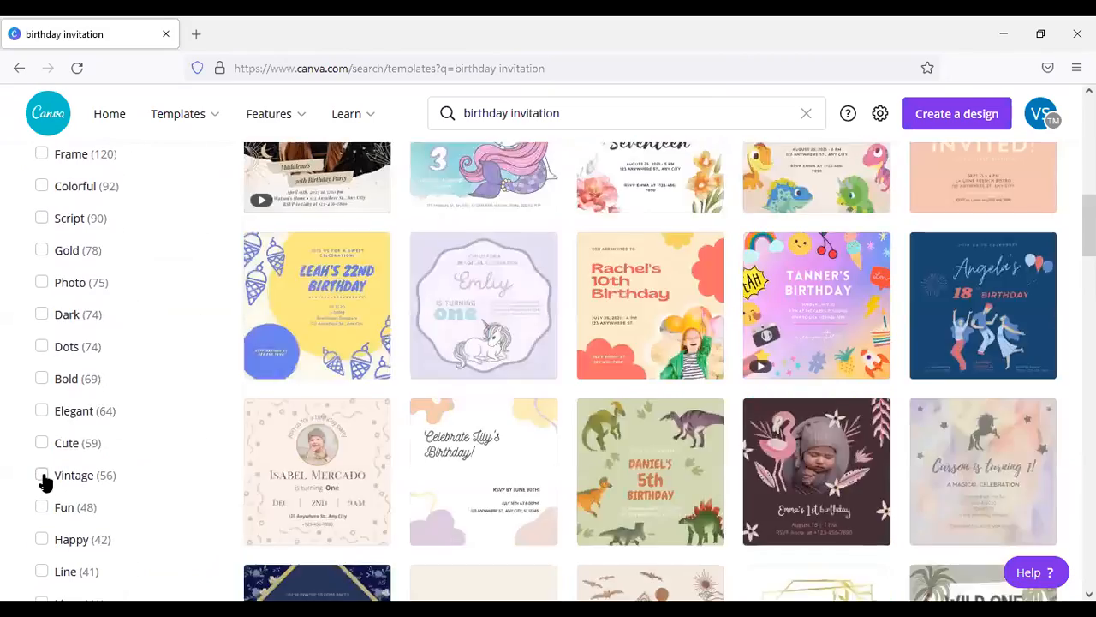
scroll(274, 422, up, 4)
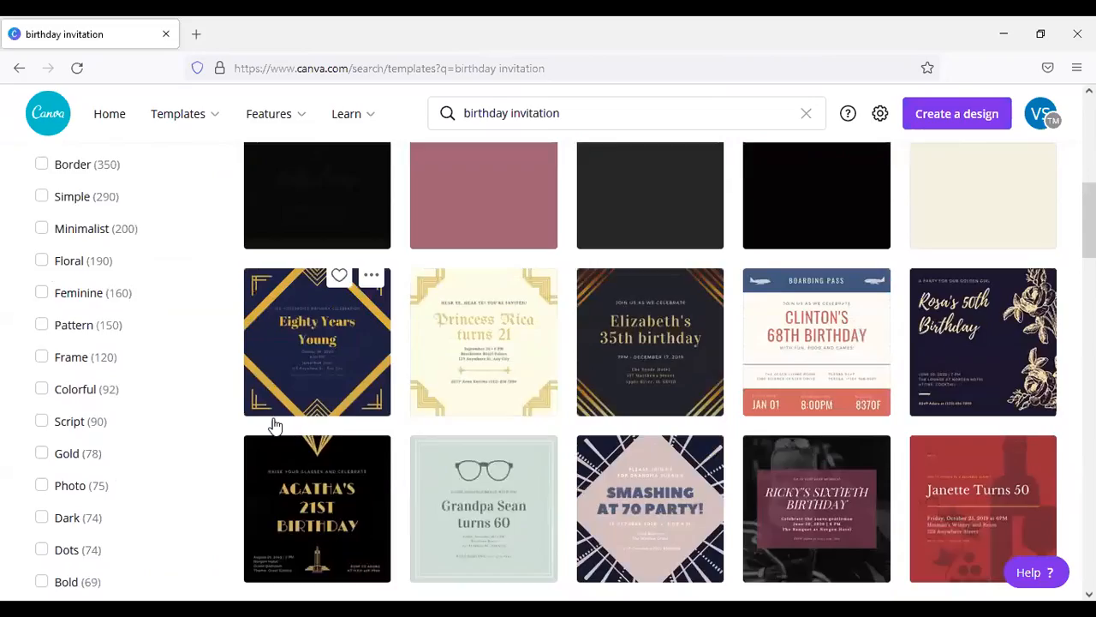
scroll(274, 420, up, 4)
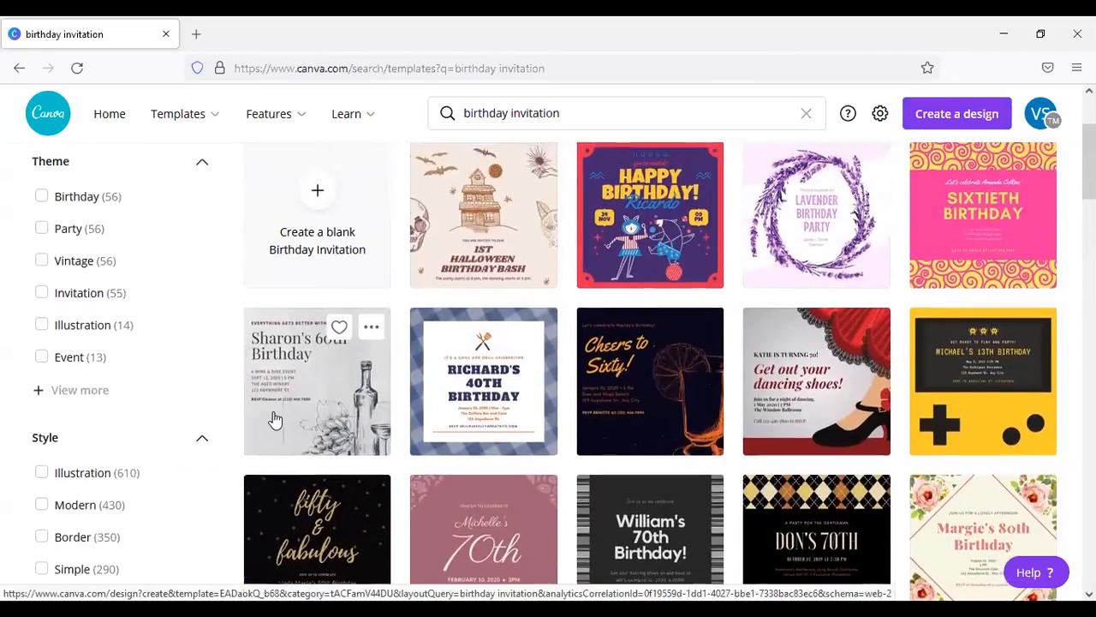
scroll(273, 415, down, 8)
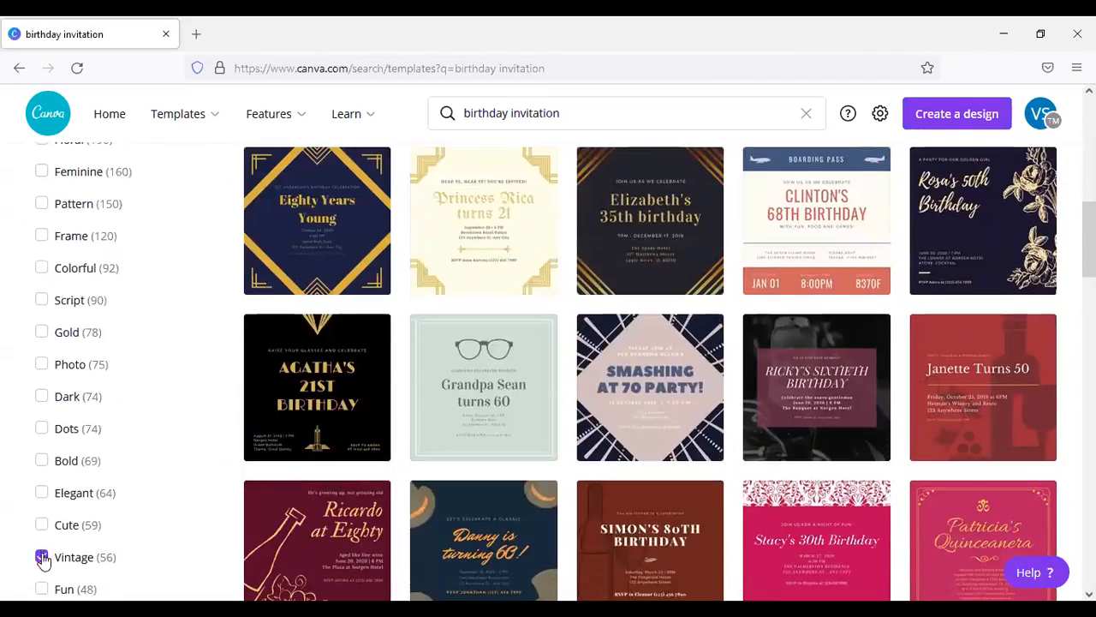
click(42, 557)
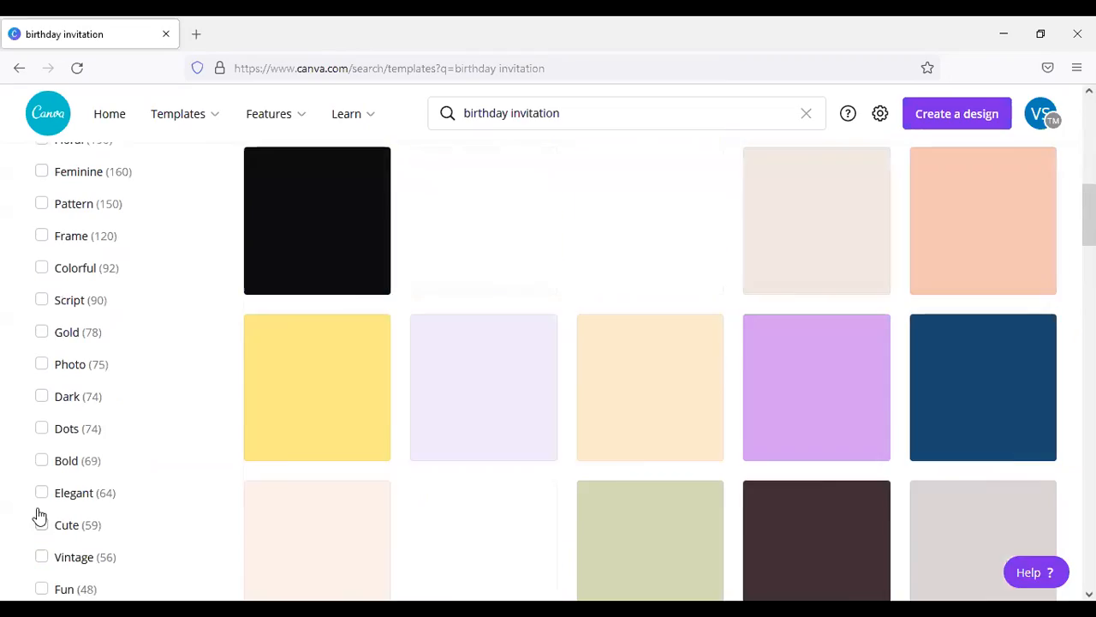
Step: Filter the birthday invitation templates by the red colour
scroll(42, 499, down, 2)
scroll(42, 500, down, 13)
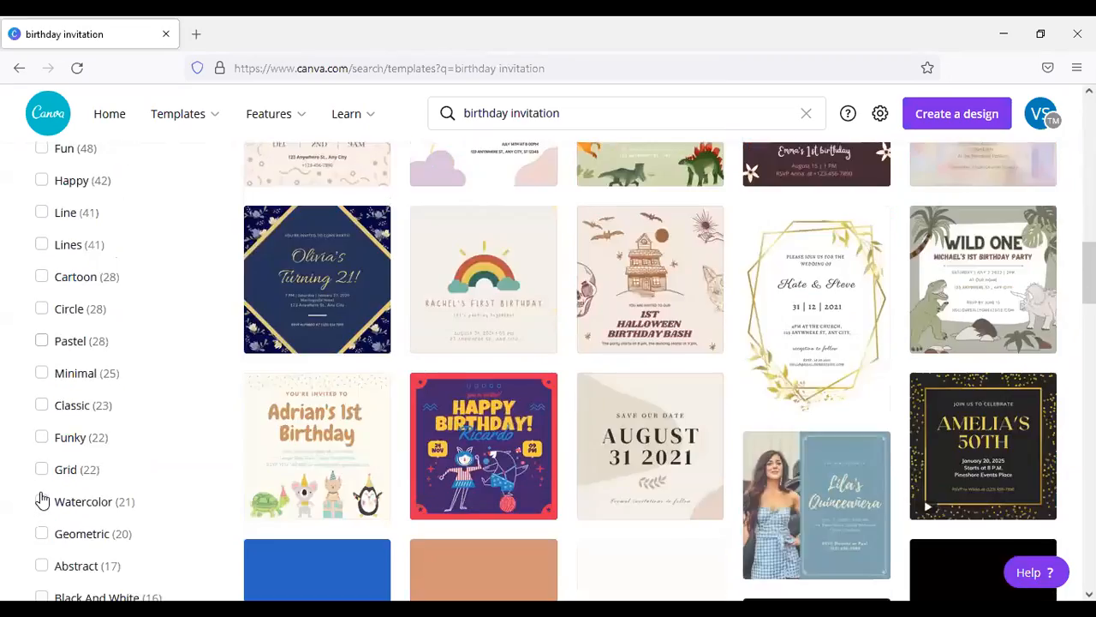
scroll(45, 490, down, 10)
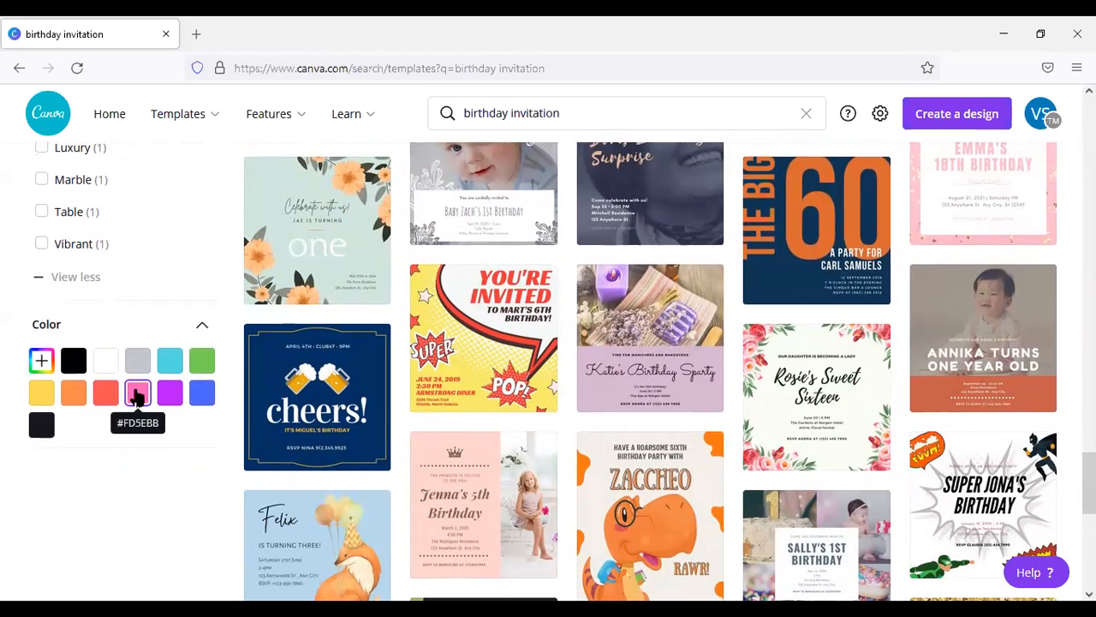
click(106, 391)
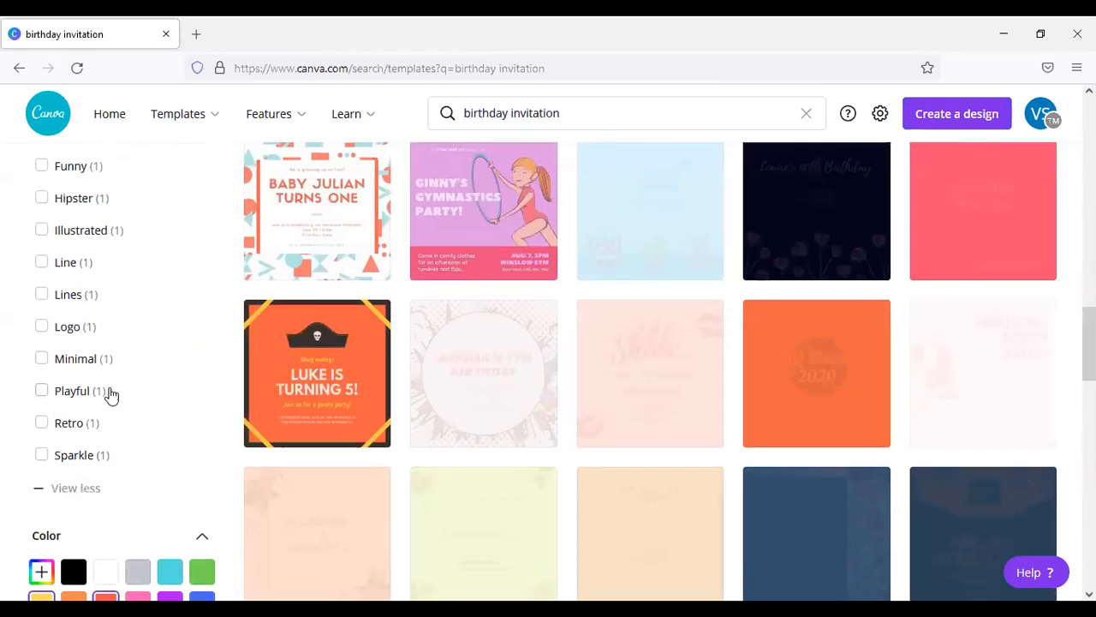
Step: Filter the birthday invitation templates by the blue colour #4A66FB instead of red and view the matching designs
scroll(114, 391, down, 2)
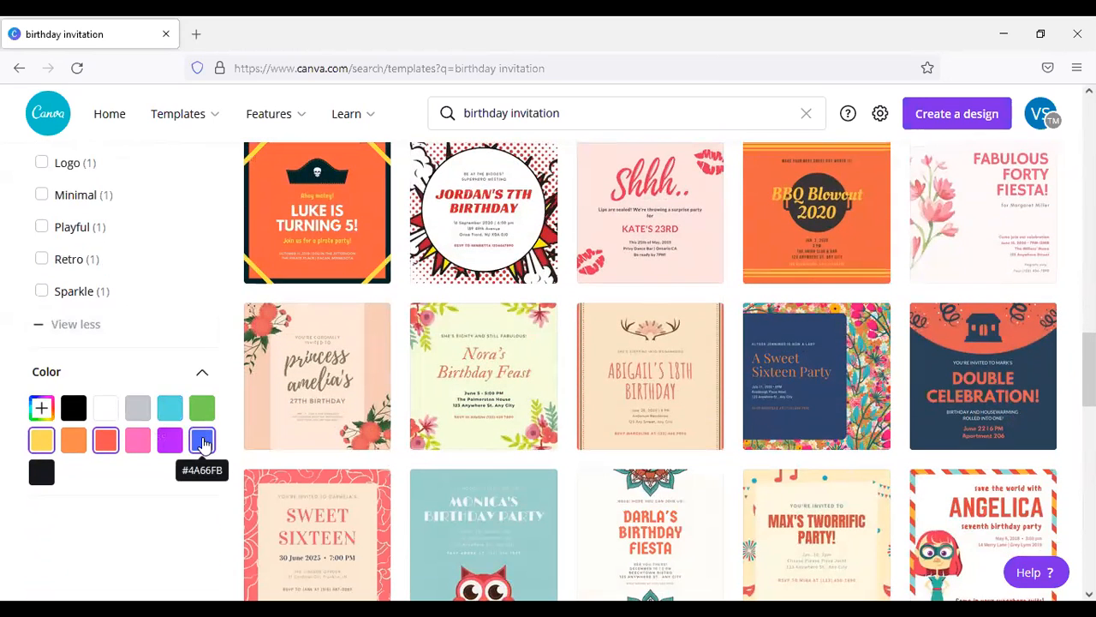
click(203, 441)
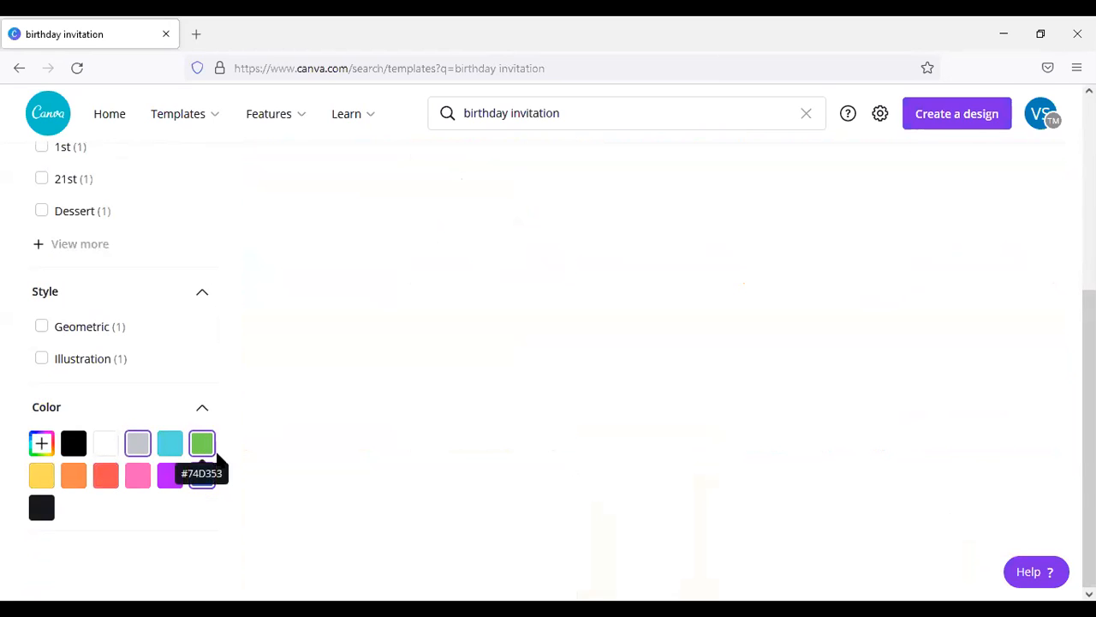
scroll(462, 406, up, 4)
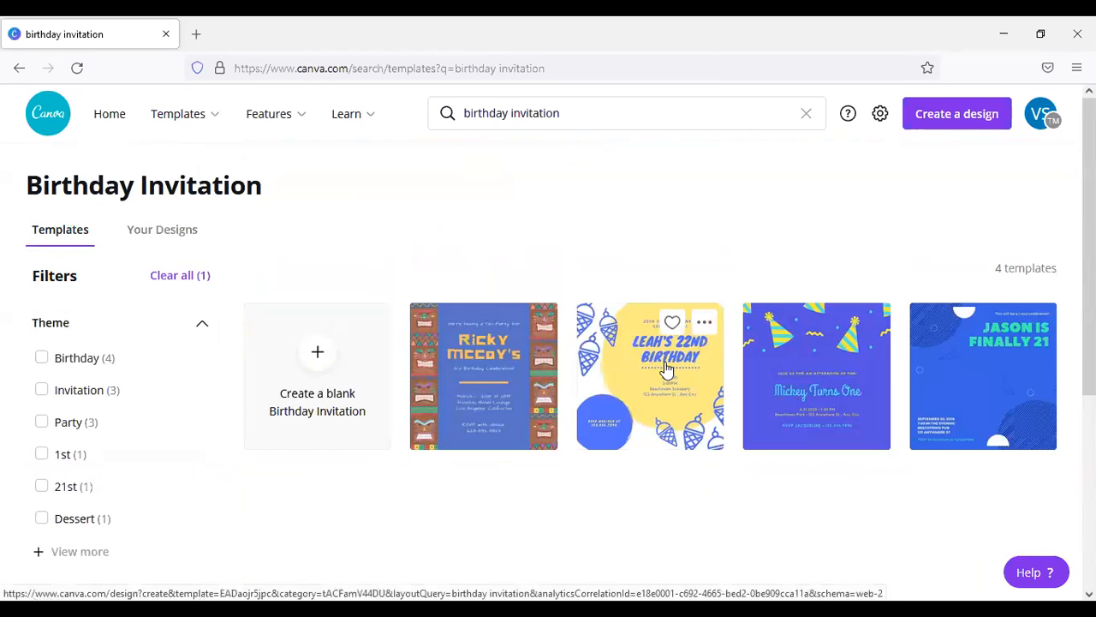
Step: Check the custom colour option among the colour filters without choosing a colour, and clear the blue filter from the birthday invitation templates
scroll(178, 351, down, 2)
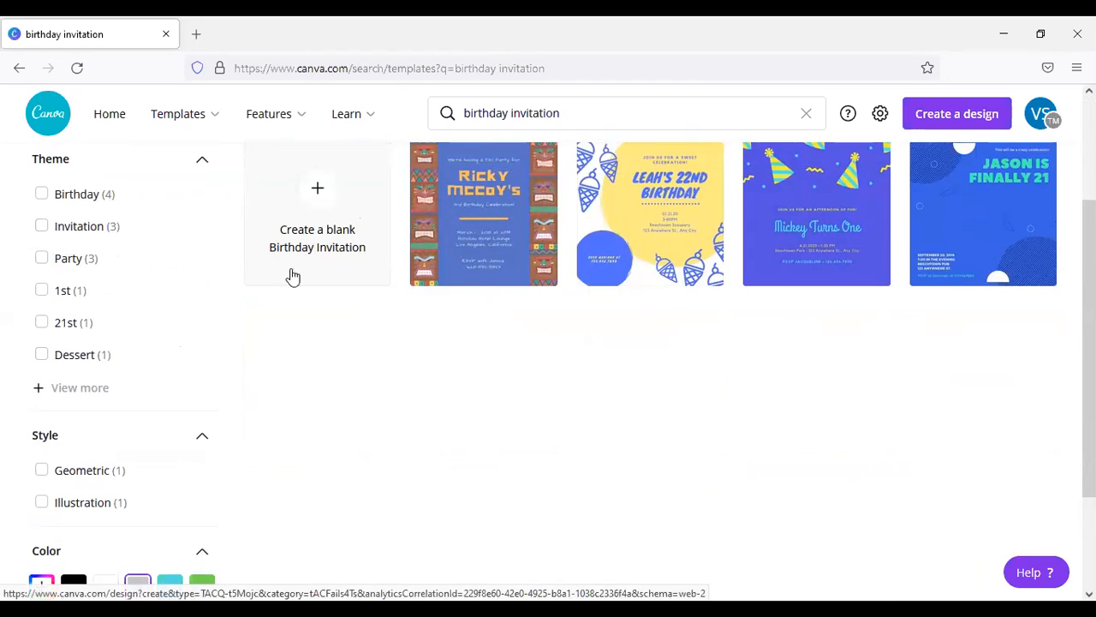
scroll(292, 293, down, 2)
scroll(287, 295, up, 2)
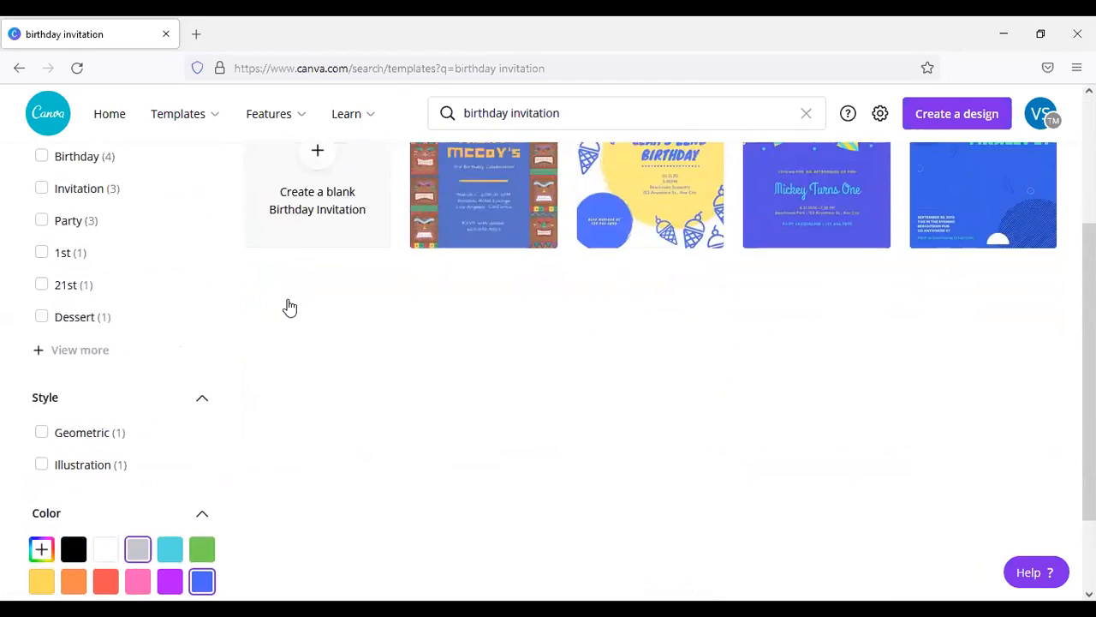
scroll(289, 316, down, 2)
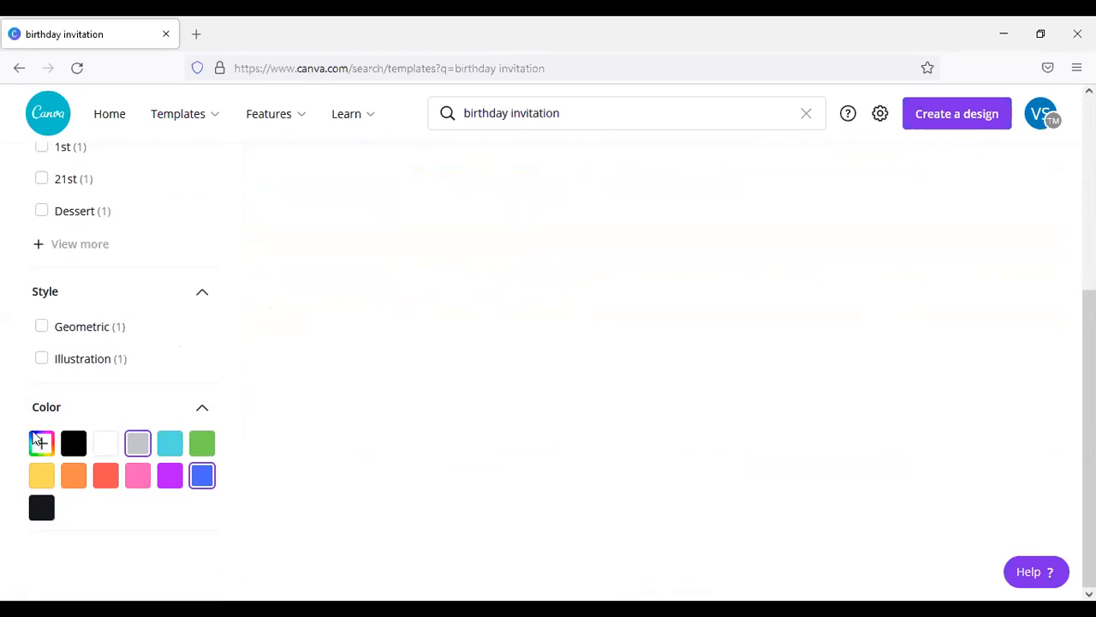
click(42, 443)
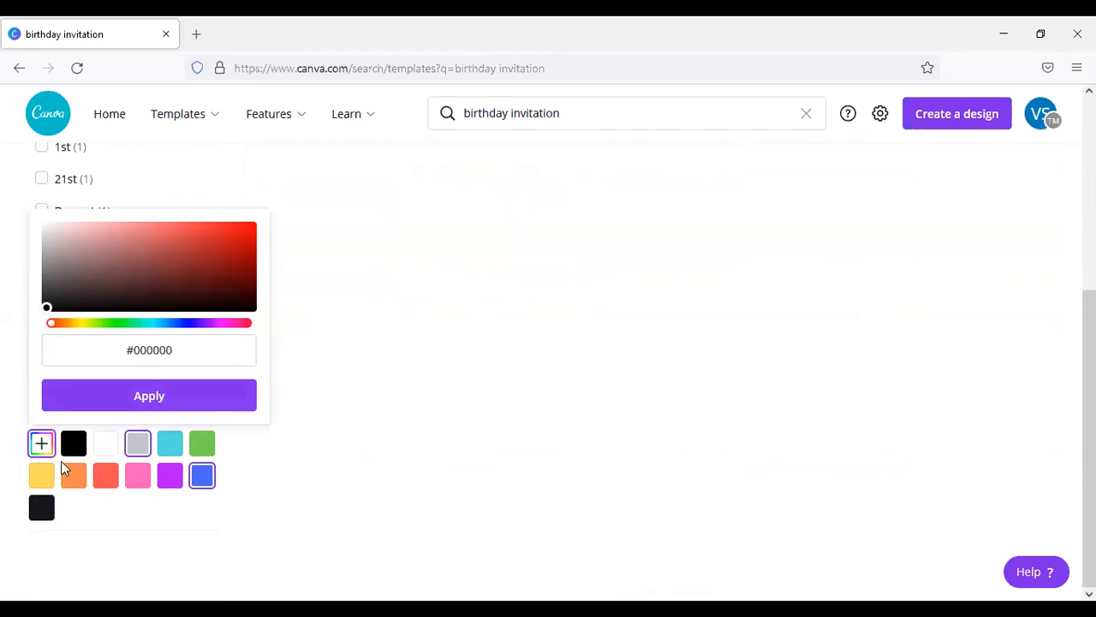
click(41, 447)
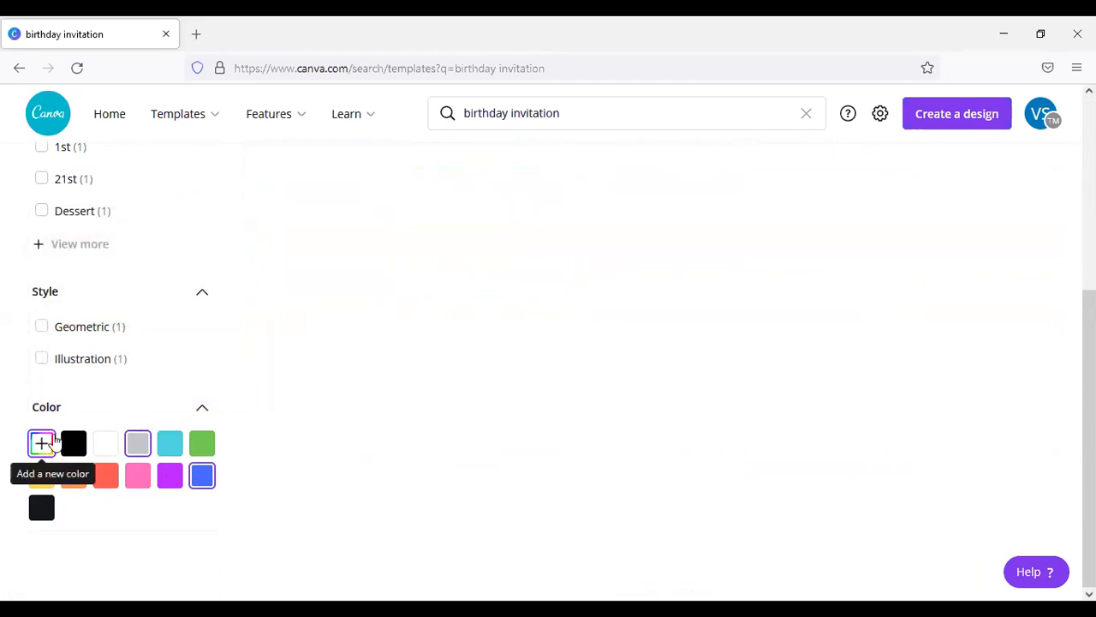
click(182, 469)
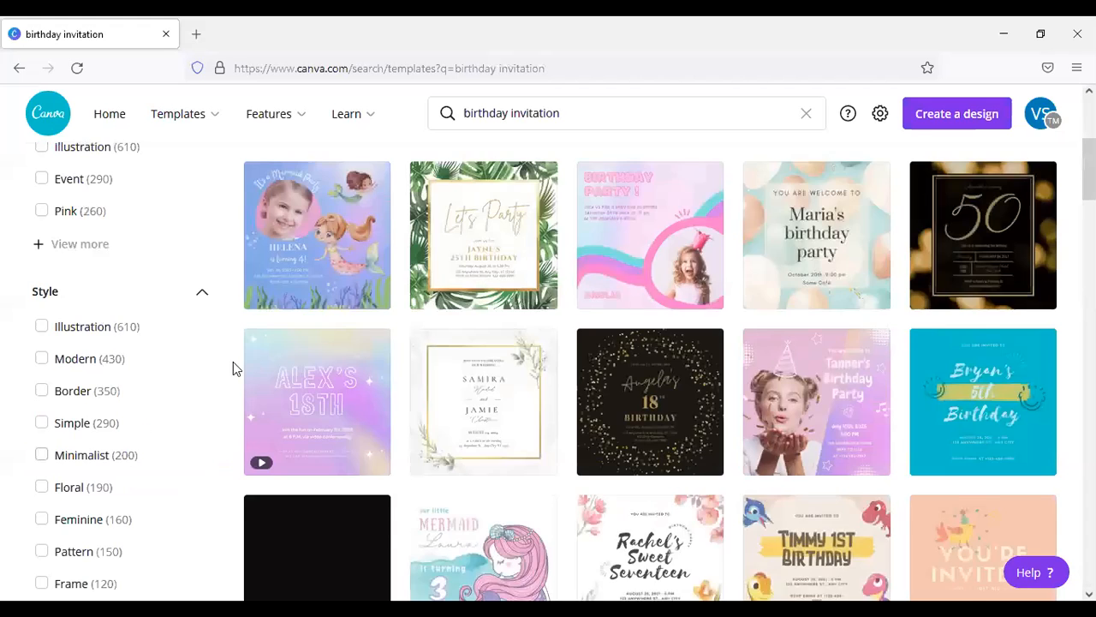
Step: Open the comic-style superhero birthday invitation template for editing and dismiss the post scheduling tip
scroll(257, 351, up, 5)
scroll(386, 283, up, 1)
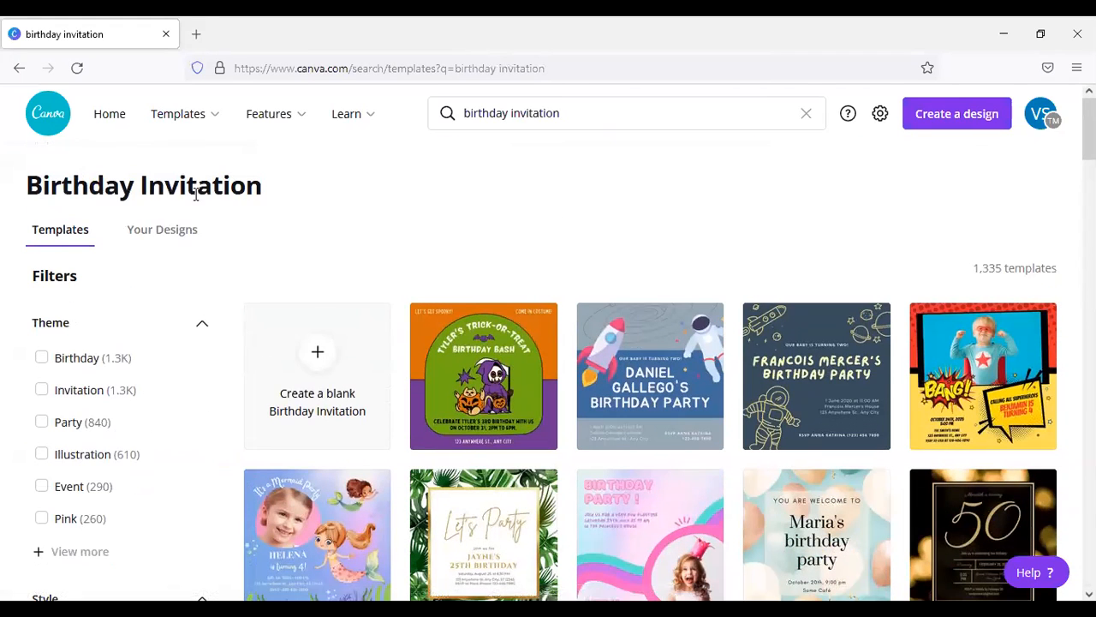
click(971, 377)
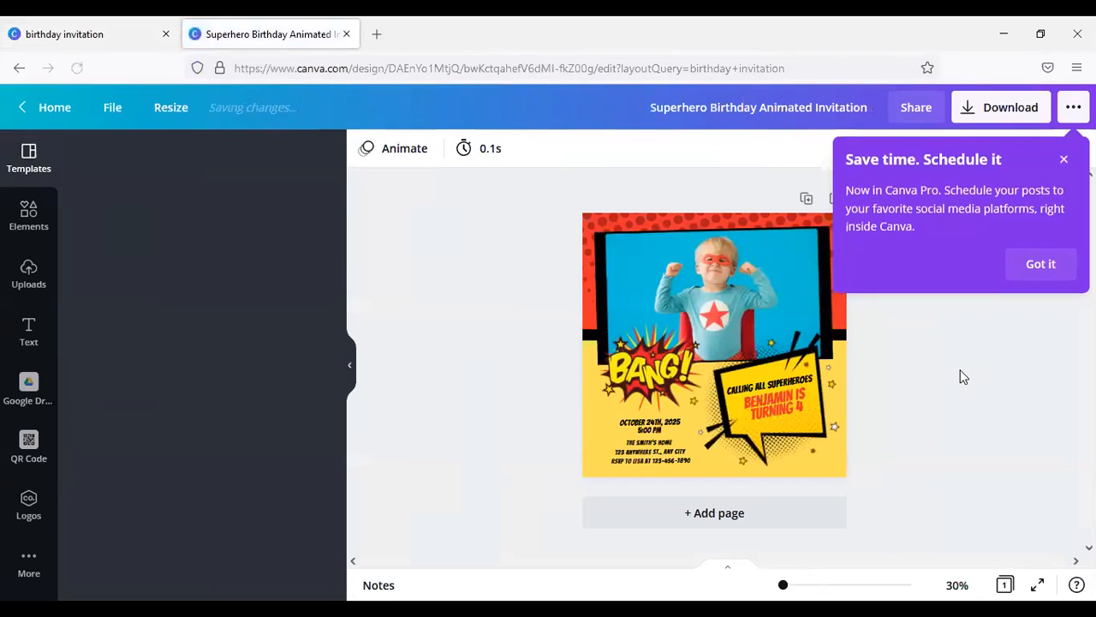
click(1048, 259)
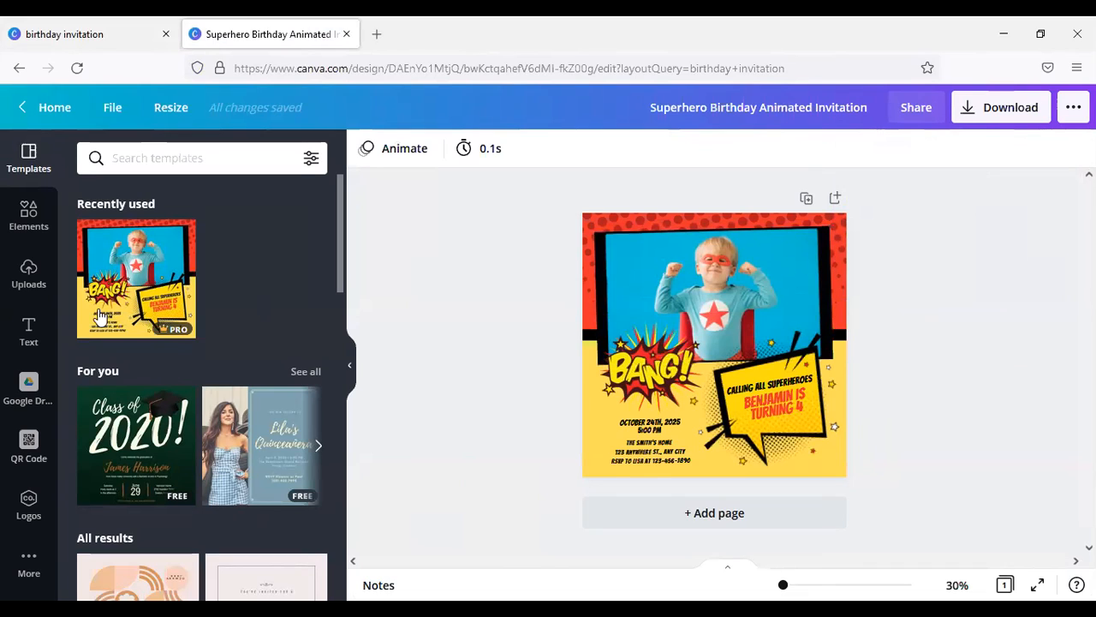
Step: Detach the superhero child photo from its frame on the invitation and delete the detached image
click(688, 263)
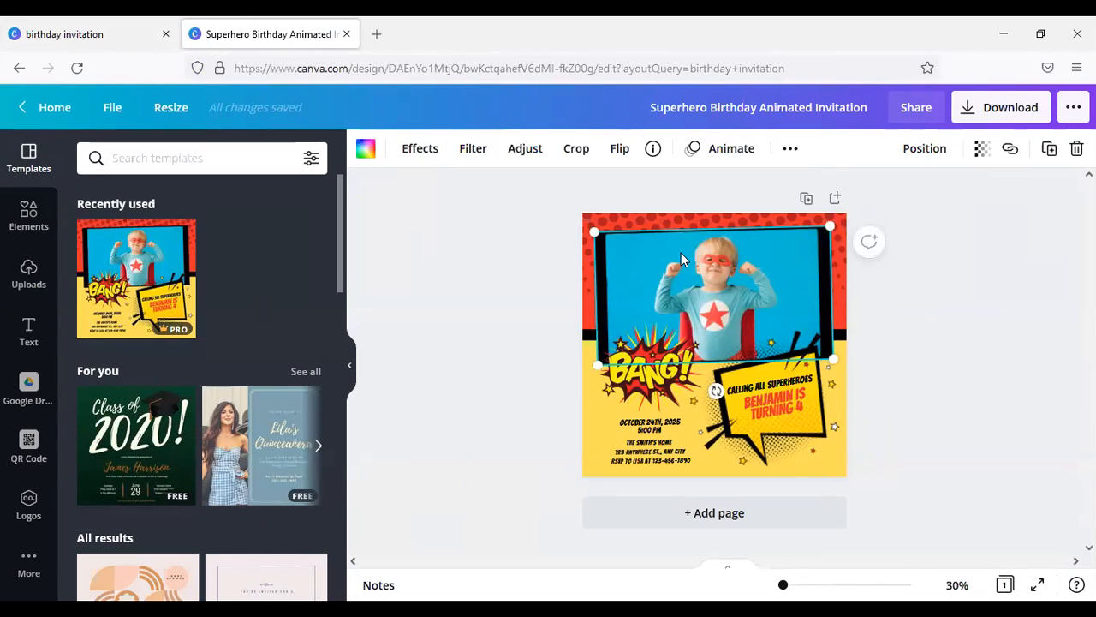
right_click(681, 253)
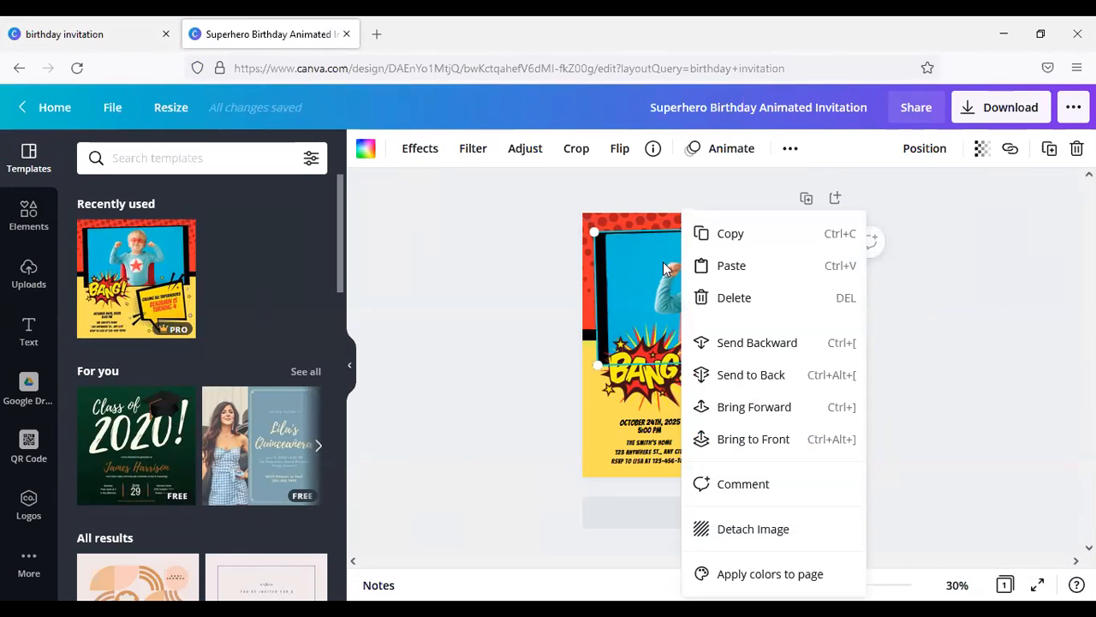
click(666, 268)
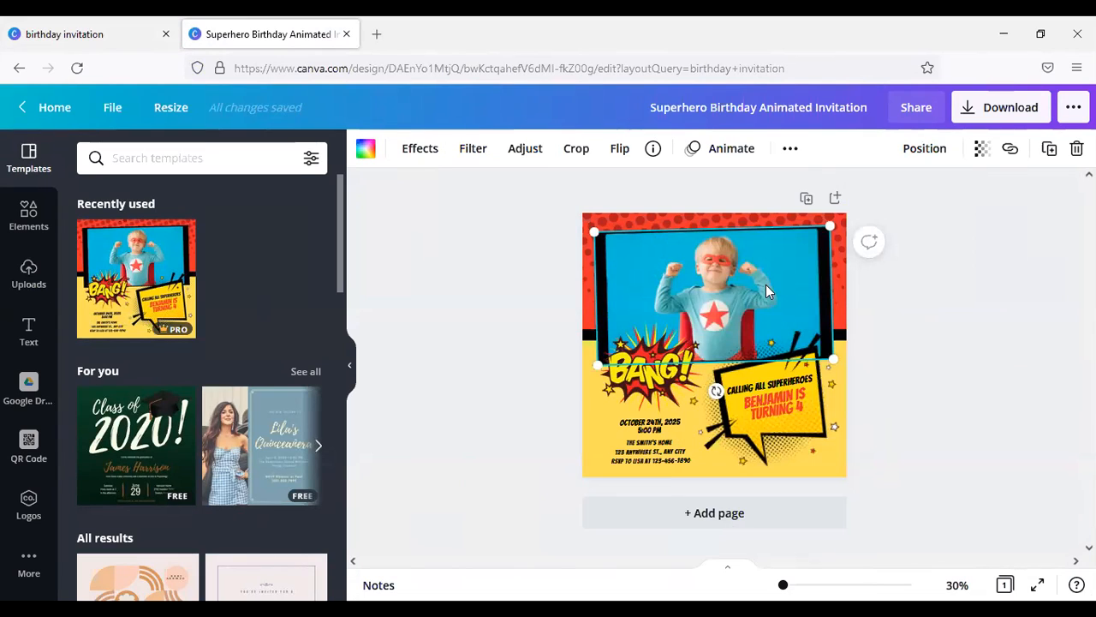
right_click(783, 280)
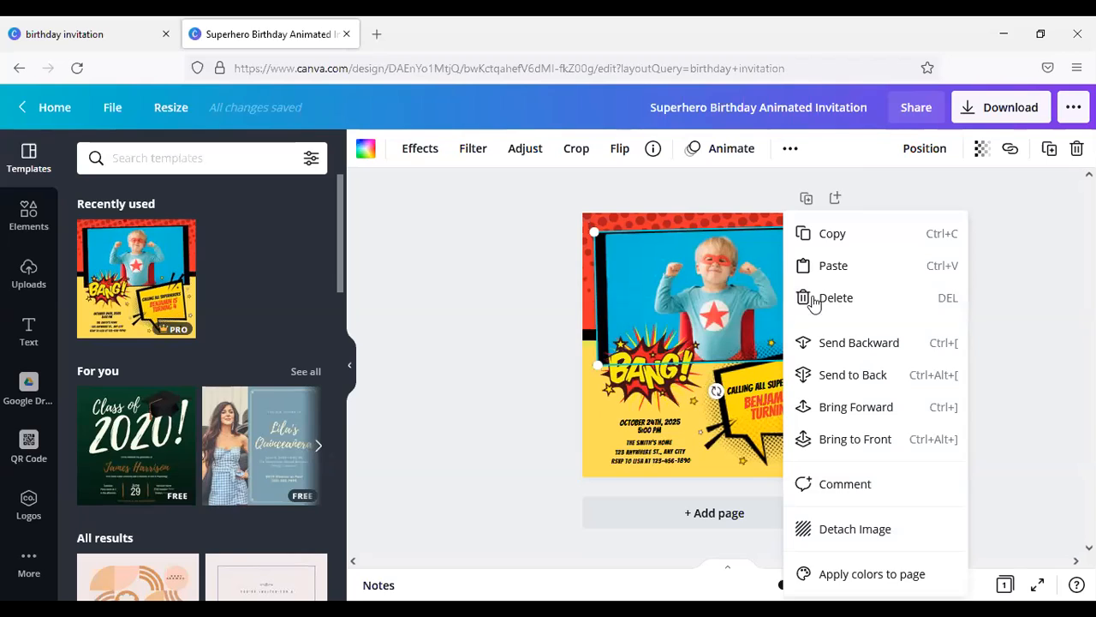
click(857, 529)
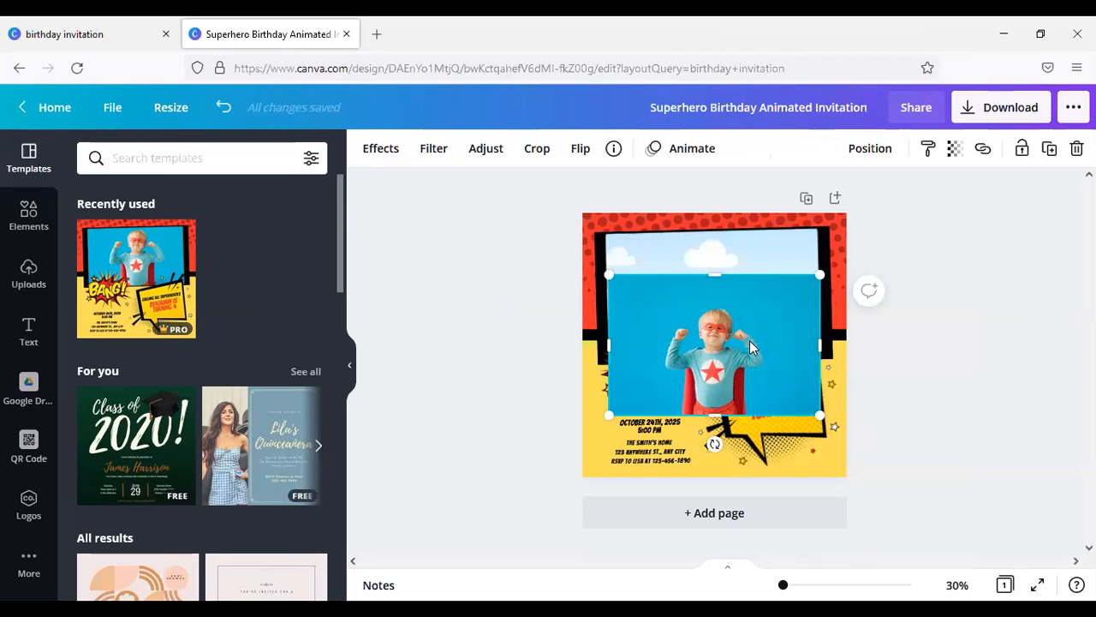
key(Delete)
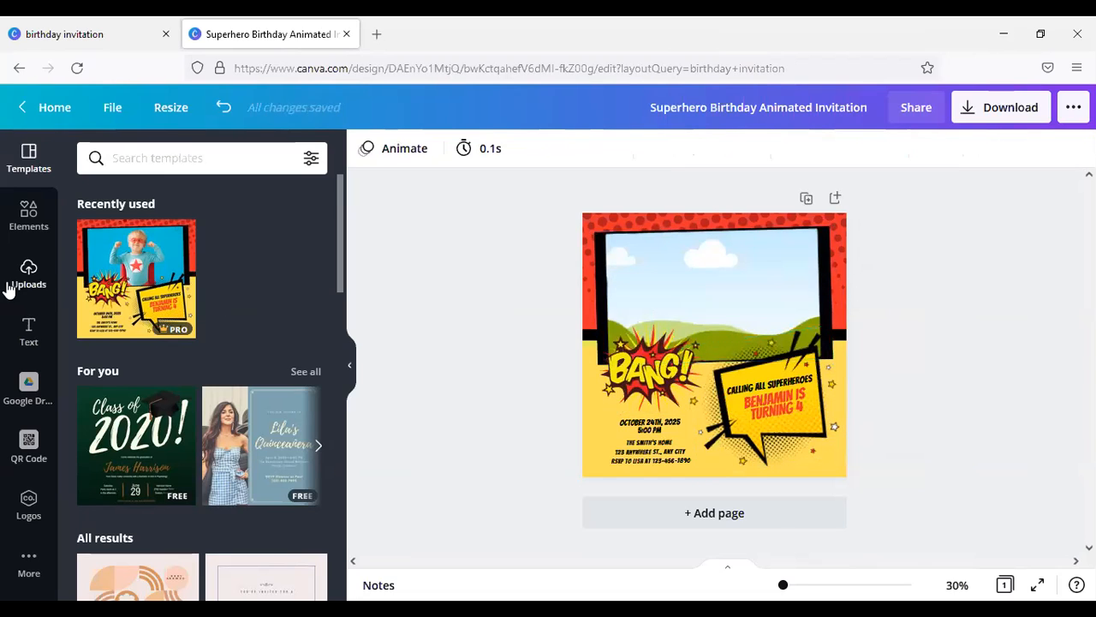
Step: Fill the empty photo frame with the uploaded picture of the boy in costume holding a pumpkin bag
click(20, 292)
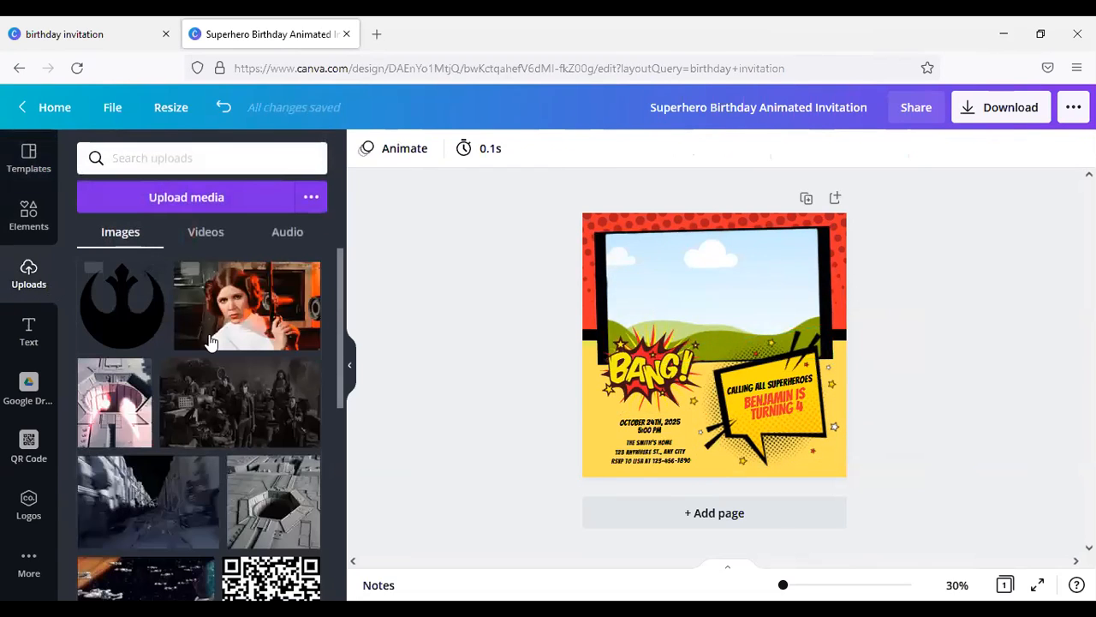
scroll(210, 343, down, 5)
drag(238, 351, 686, 313)
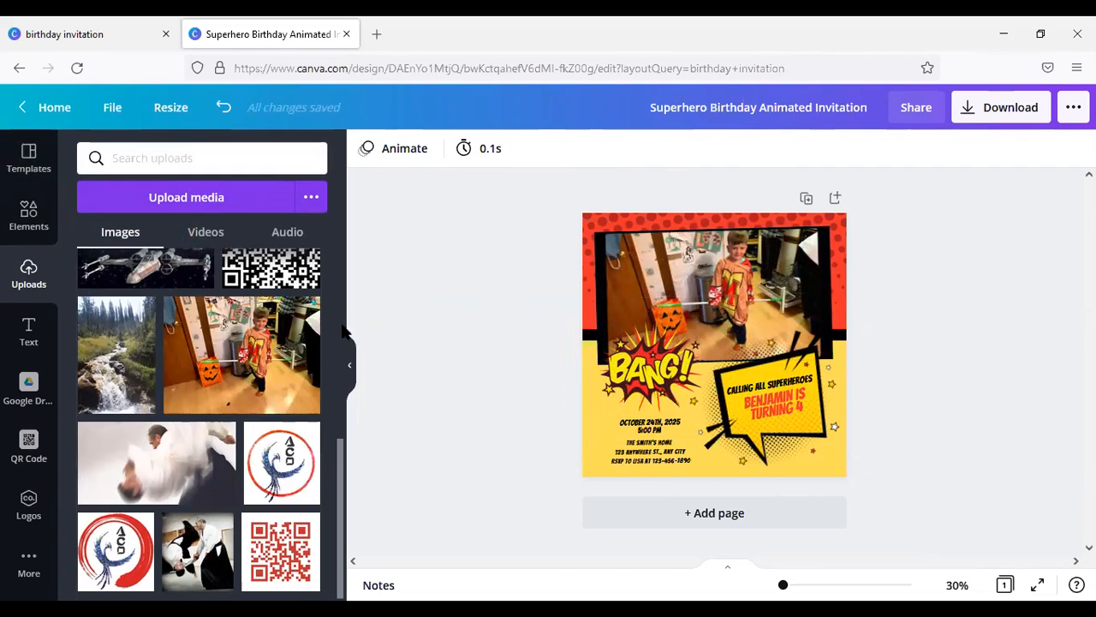
Step: Replace the name in the speech bubble with the birthday child's first name and change the age to 5
click(774, 406)
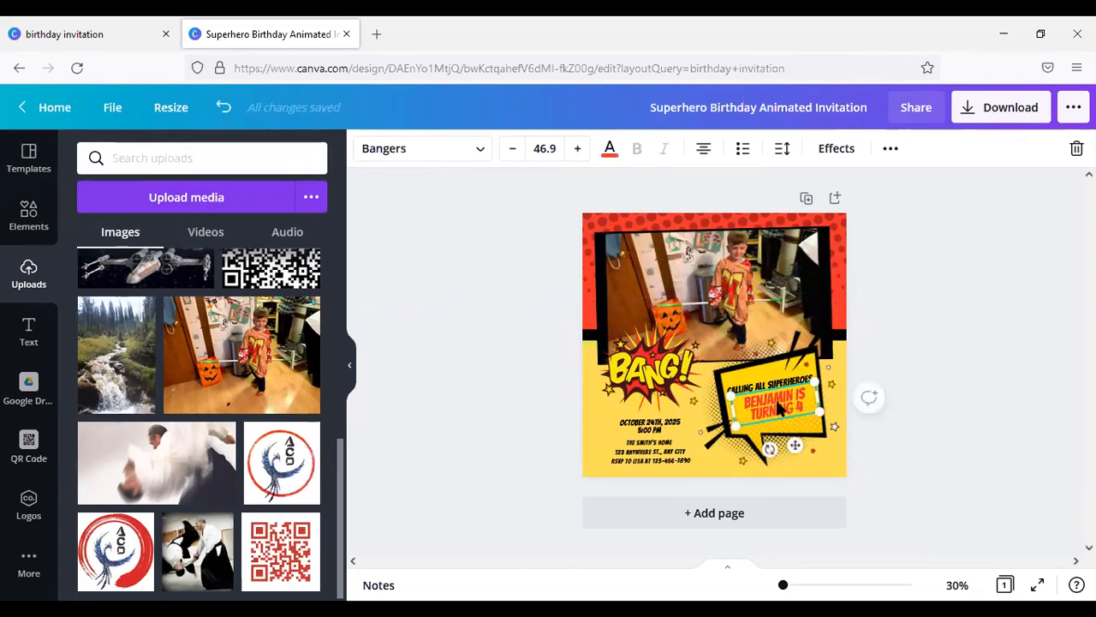
click(777, 398)
drag(747, 401, 803, 404)
double_click(782, 395)
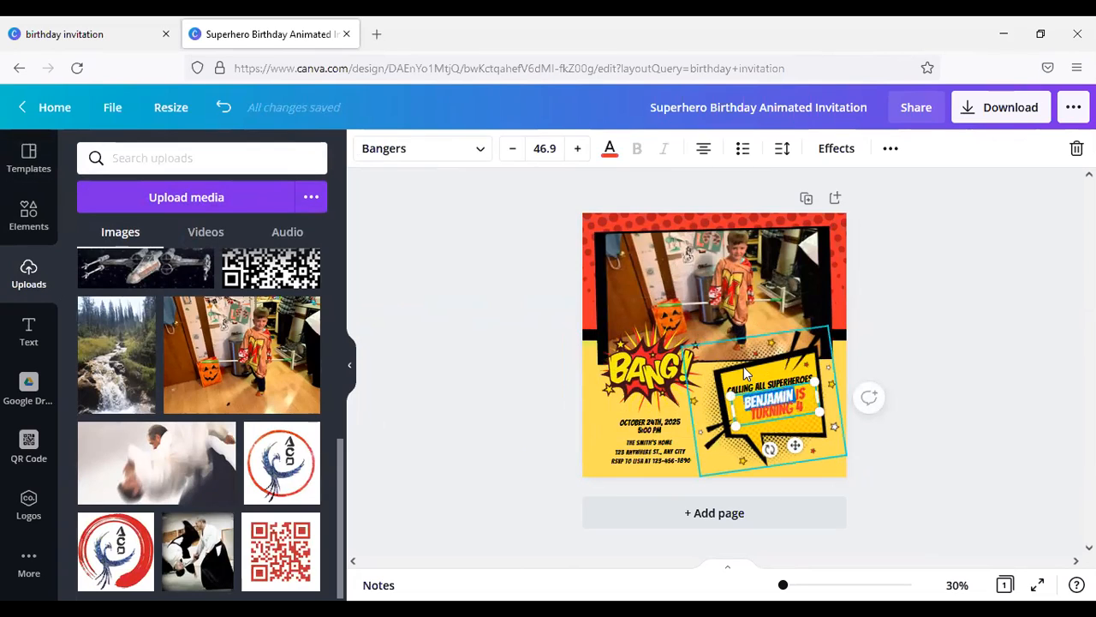
text(TYLER)
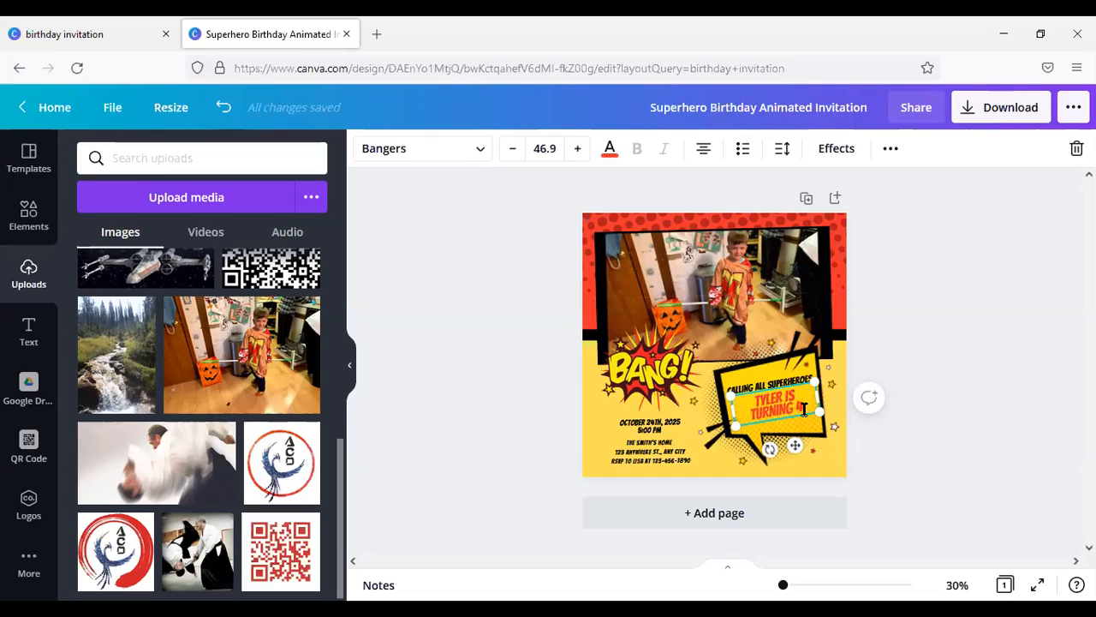
key(BackSpace)
text(5)
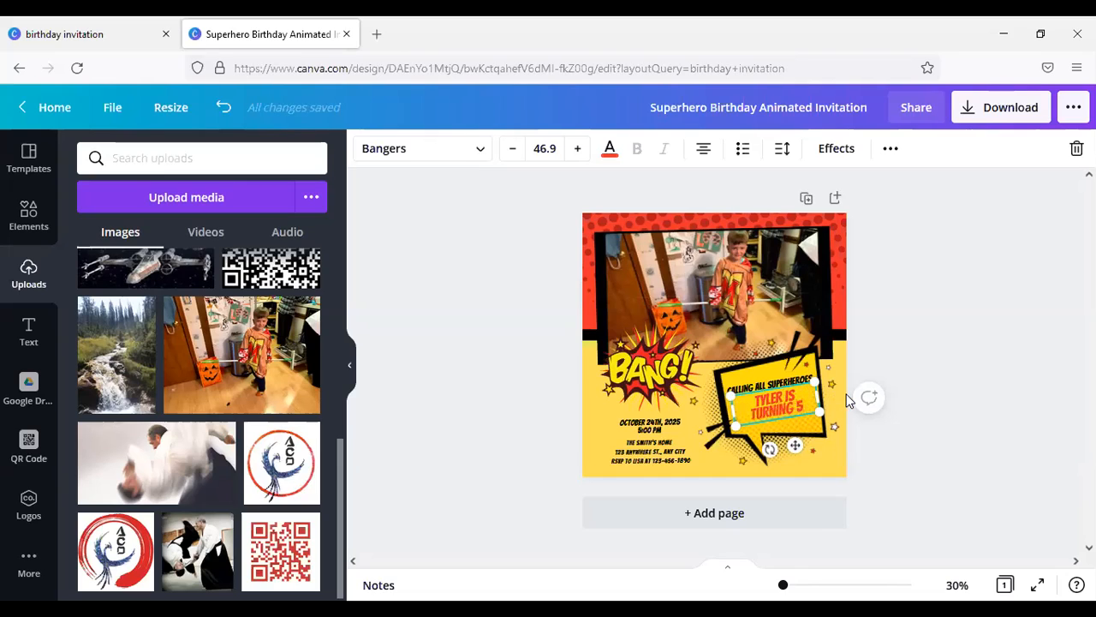
Step: Replace the party date and time text below the BANG! graphic with "SEPTEMBER 13, 2021 AT 4PM"
click(665, 428)
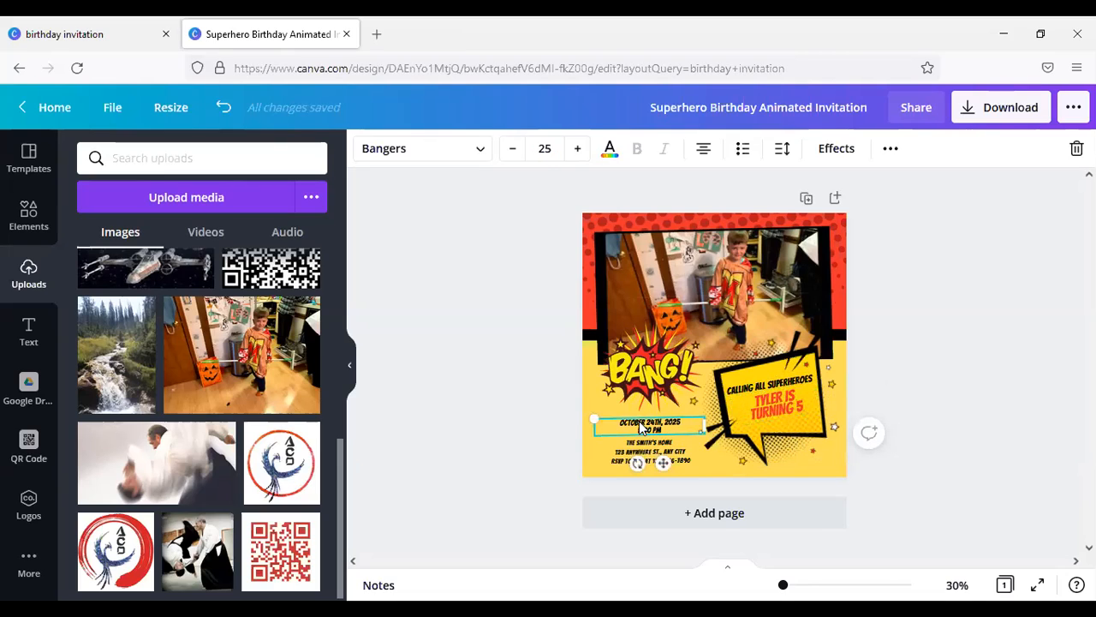
key(Escape)
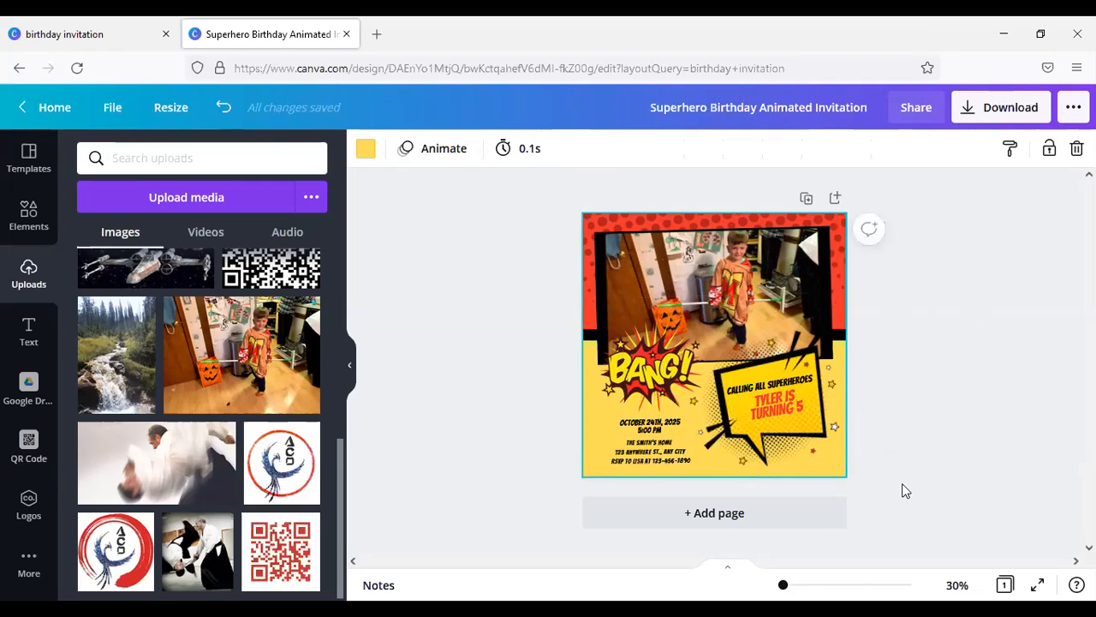
drag(782, 584, 793, 584)
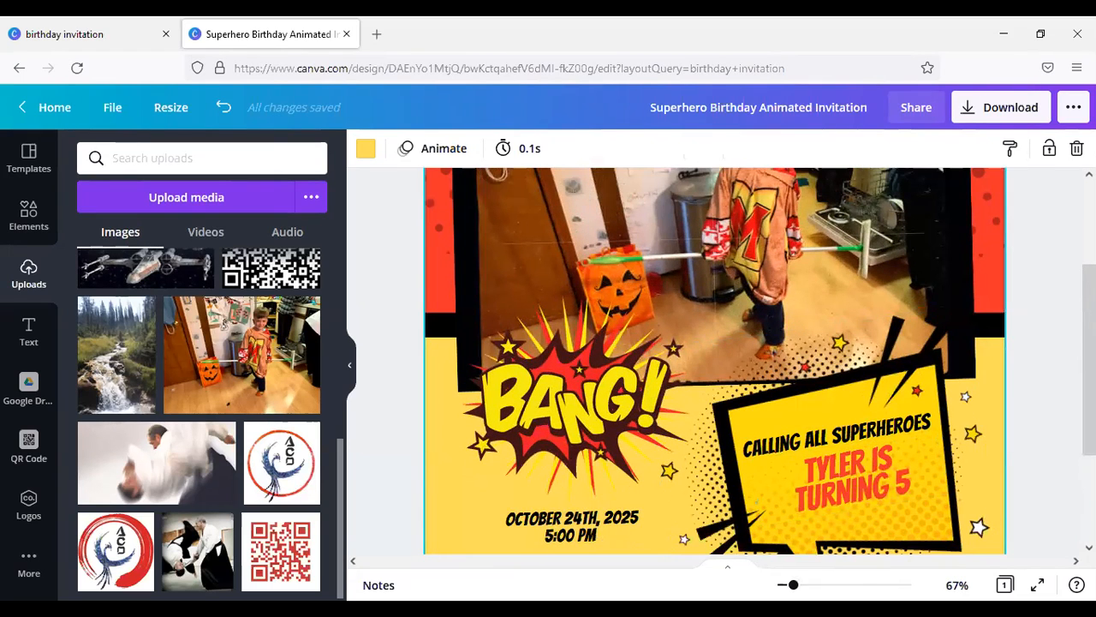
scroll(1024, 387, down, 4)
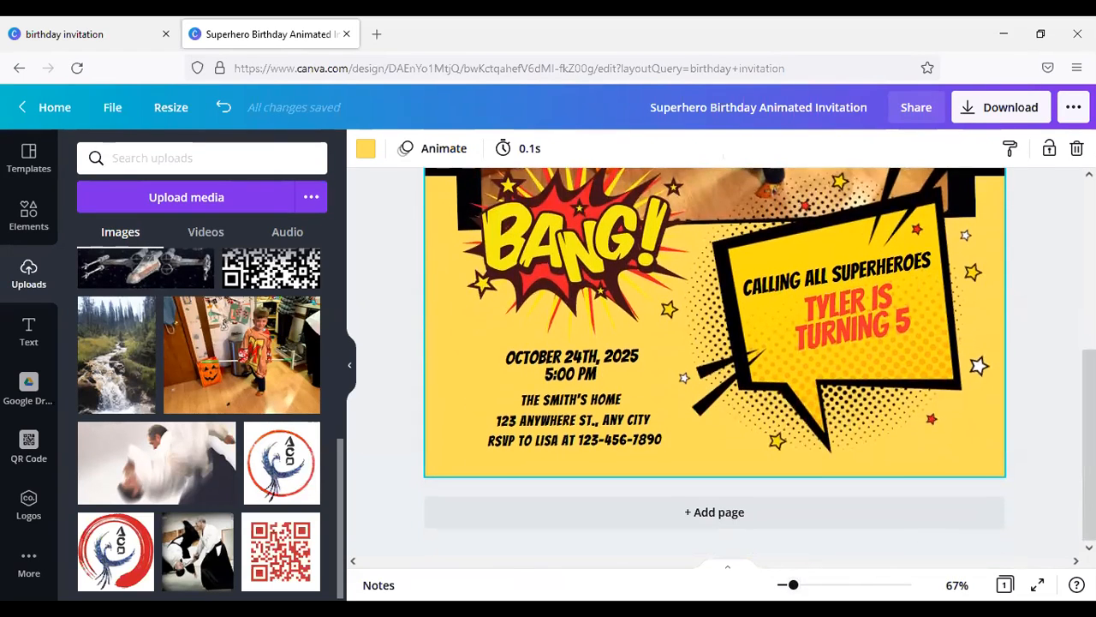
mouse_move(793, 584)
mouse_down()
mouse_move(827, 584)
mouse_move(786, 584)
mouse_up()
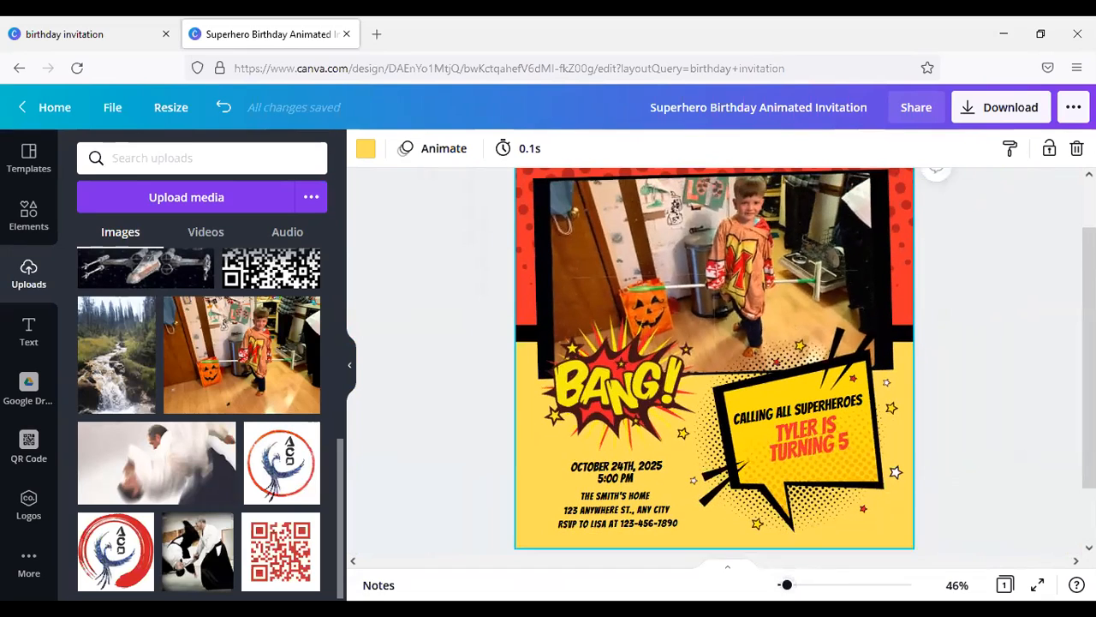
click(615, 480)
double_click(591, 467)
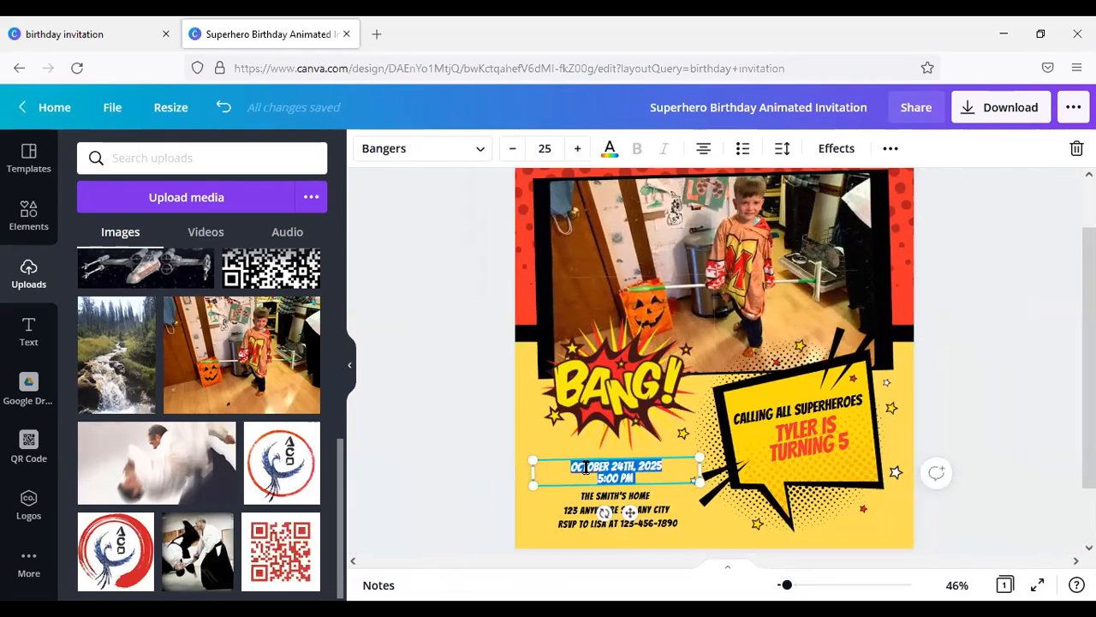
text(SEP)
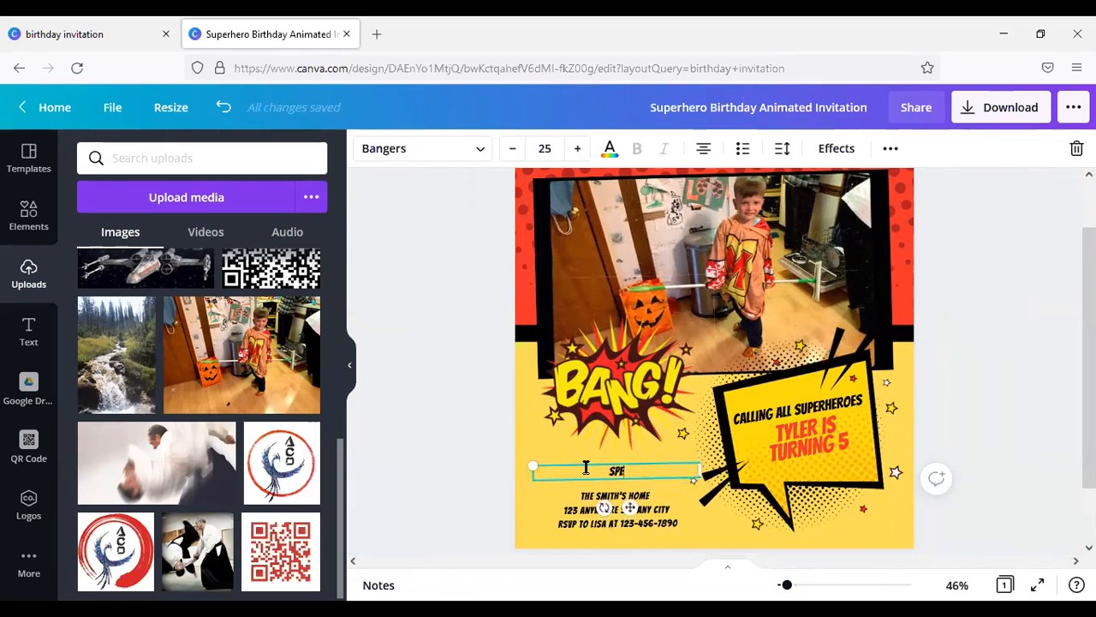
text(TEM)
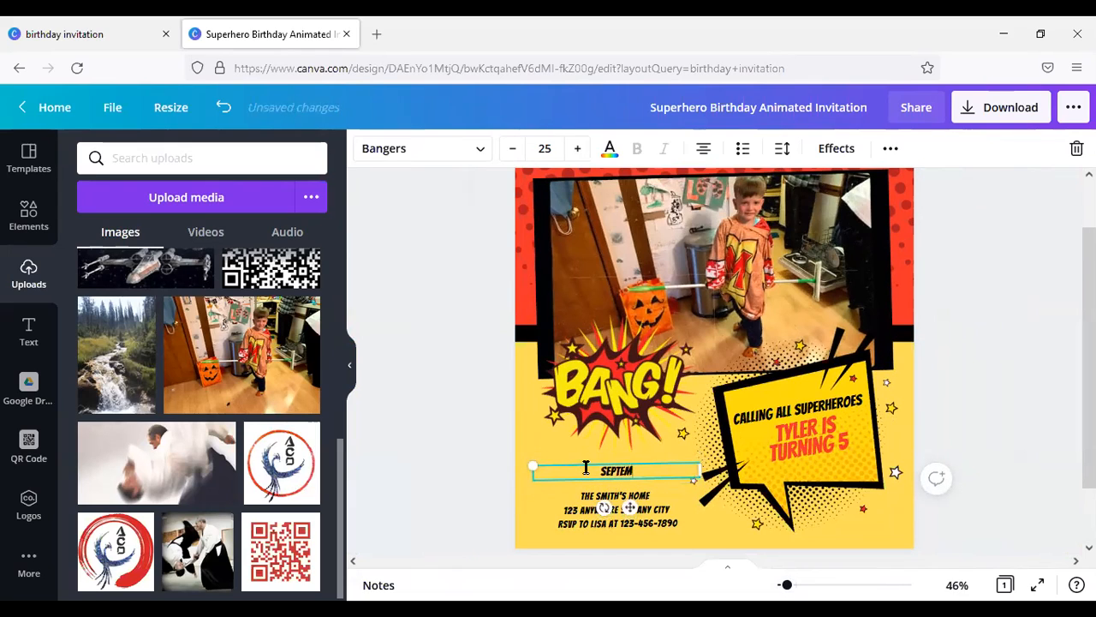
text(BER 13,)
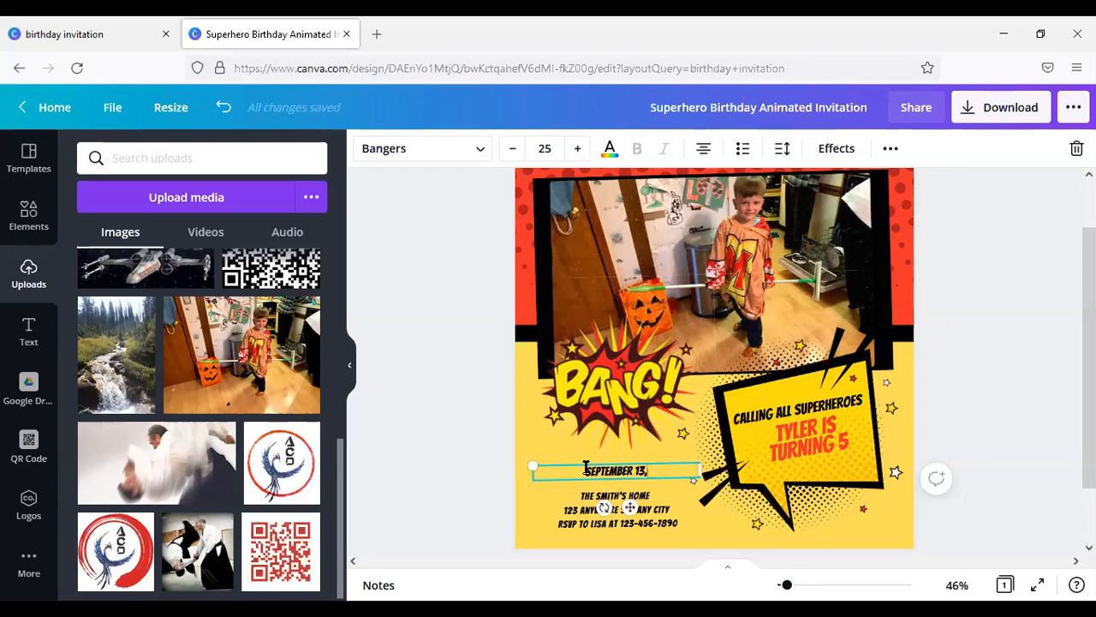
text( 2021)
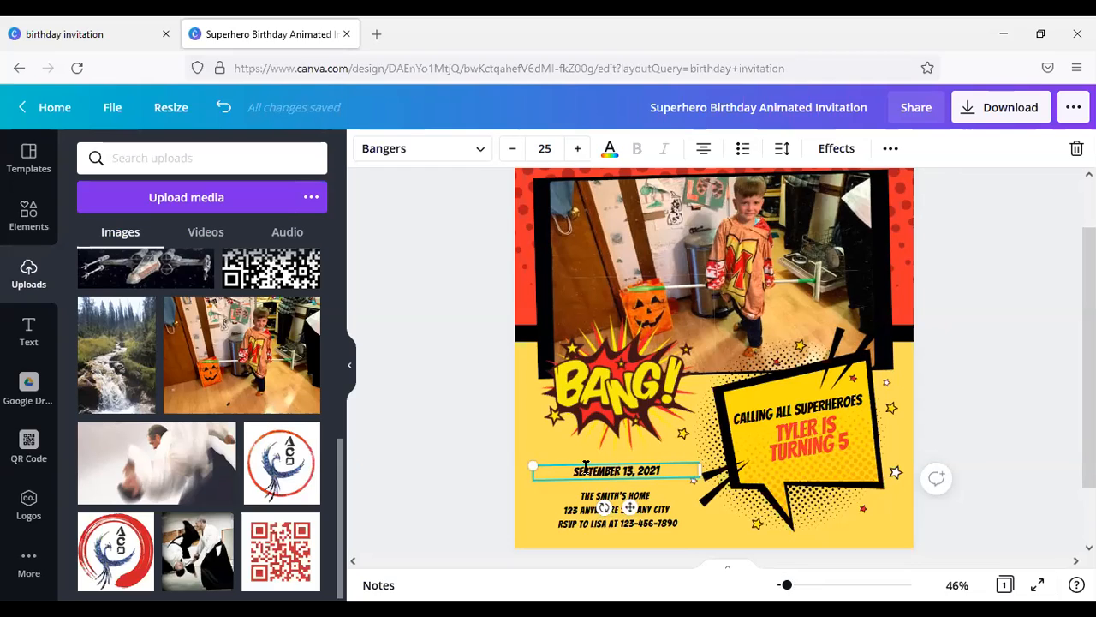
text( AT 4PM)
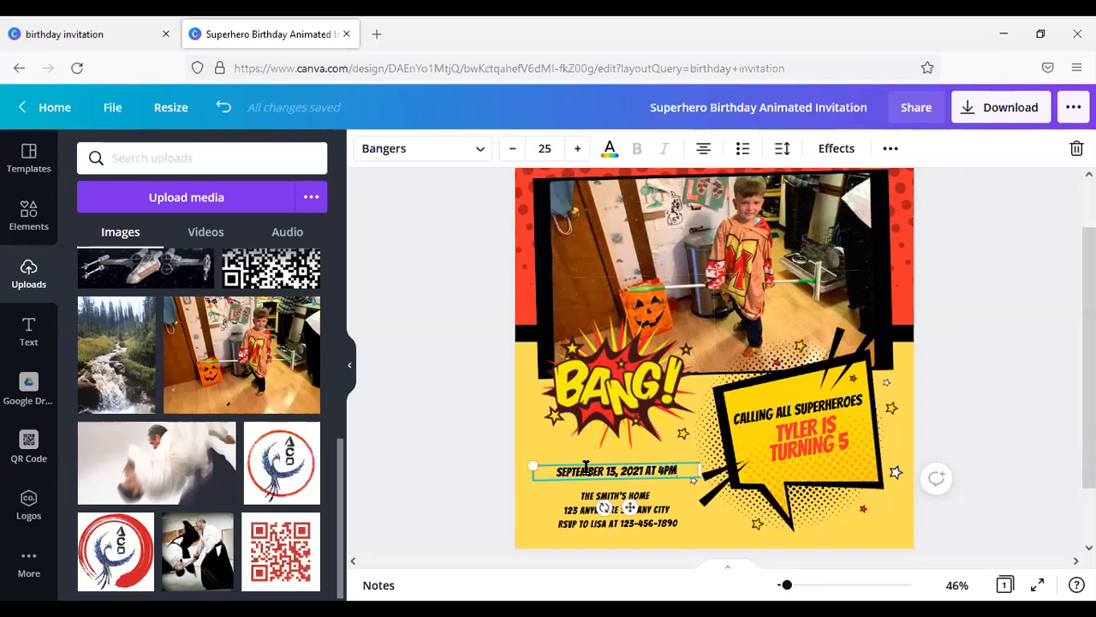
Step: Replace the placeholder street address line below the party date with the party venue's postal address
click(578, 515)
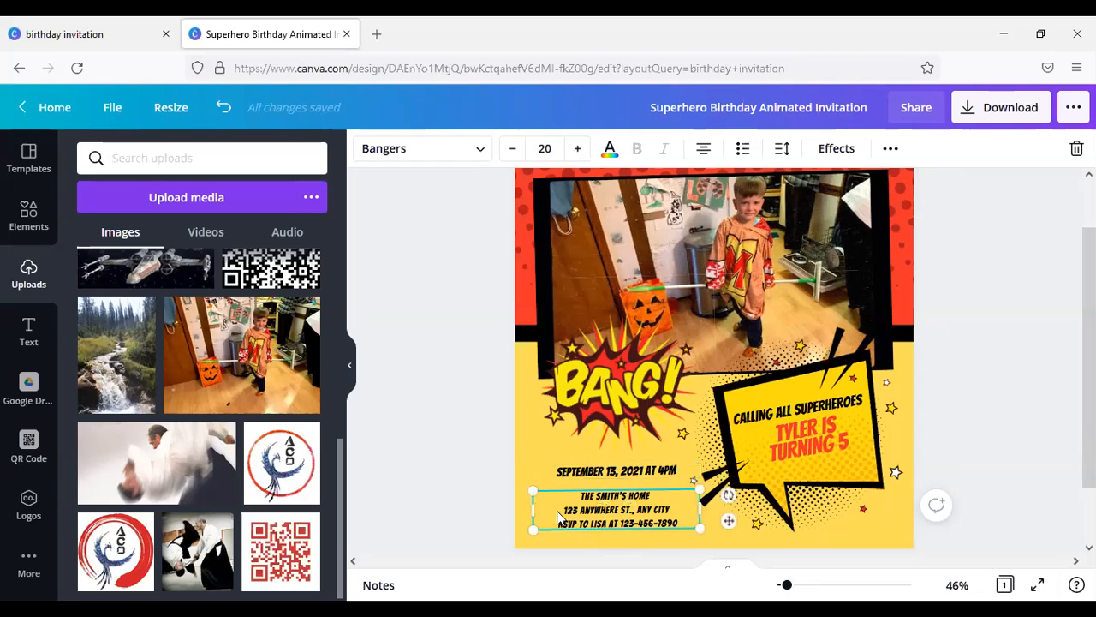
click(594, 509)
click(567, 509)
drag(565, 509, 672, 502)
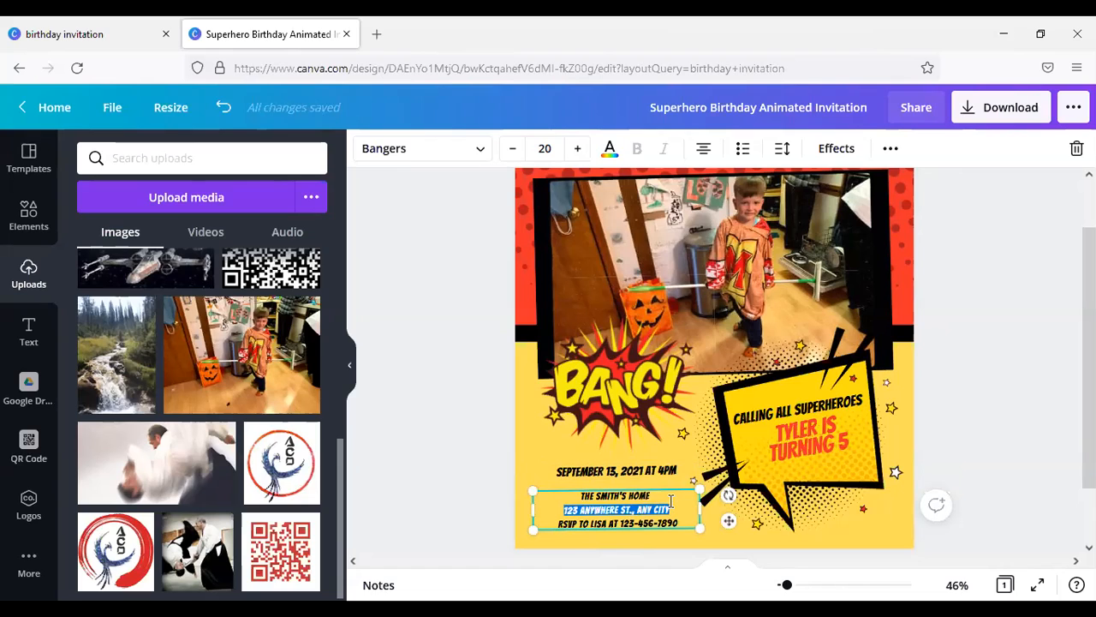
key(BackSpace)
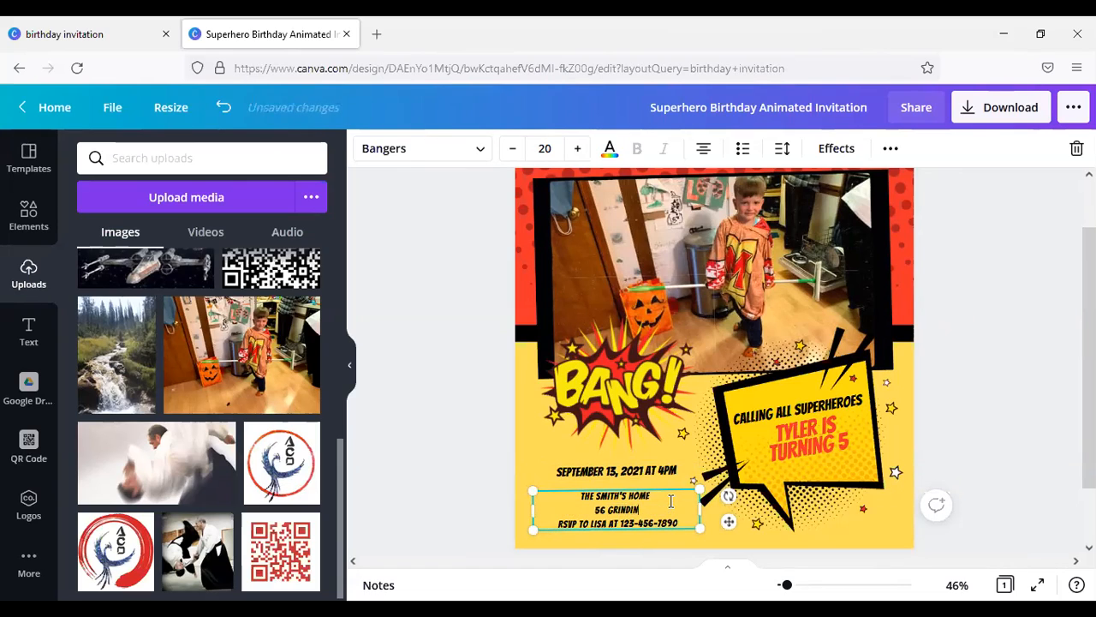
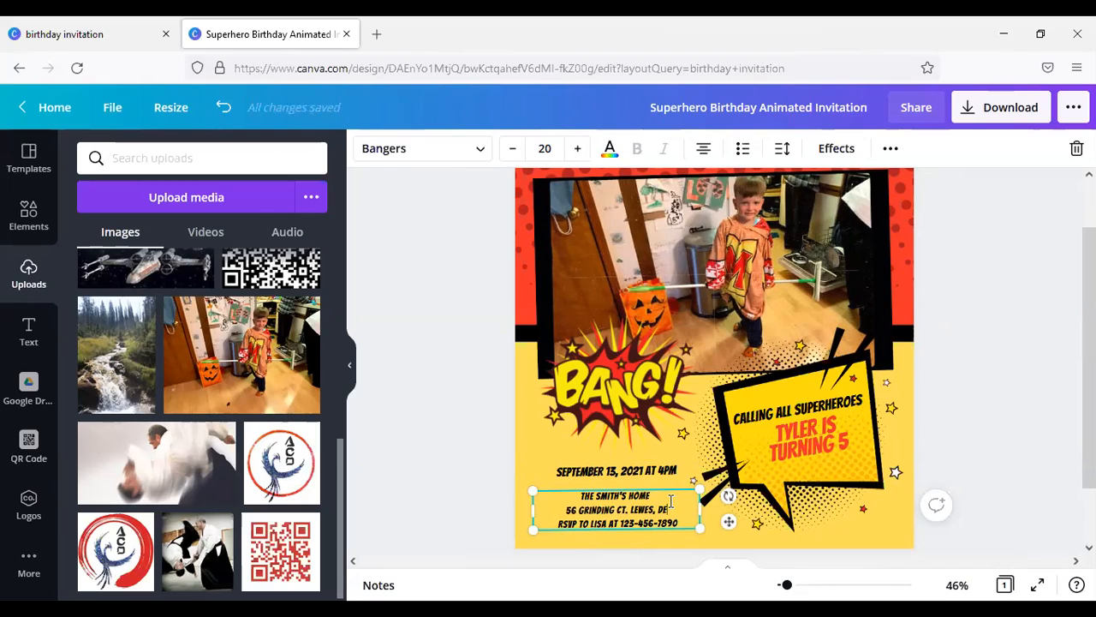
Step: Replace the RSVP contact's name and phone number in the last line of the venue details
double_click(602, 523)
text(STEPH)
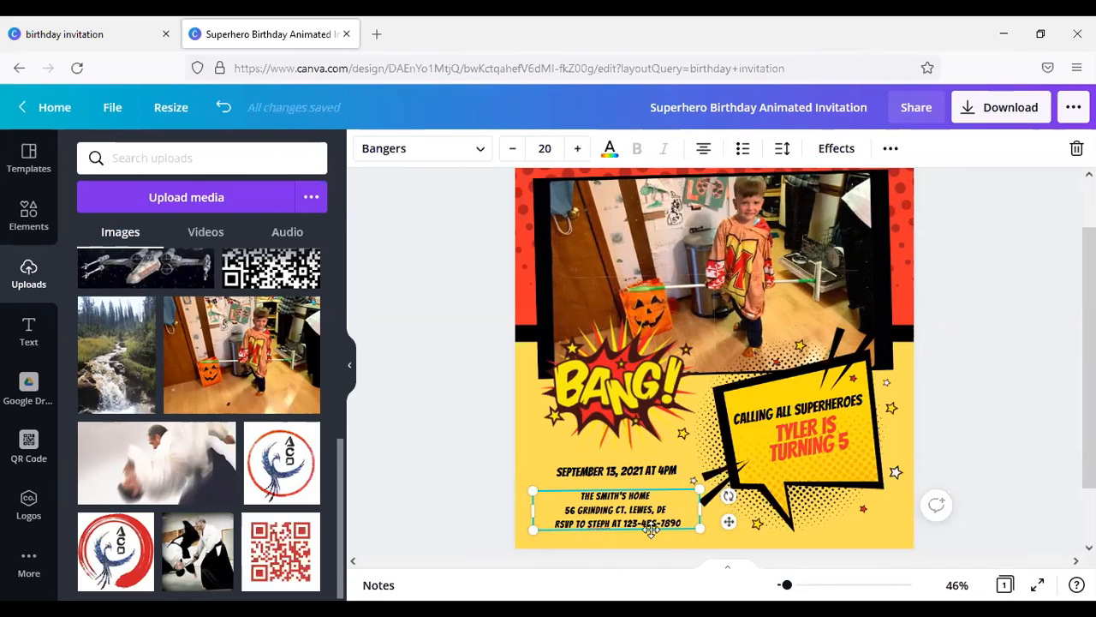
drag(625, 523, 647, 521)
text(555)
key(Delete)
key(Delete)
key(Delete)
key(Delete)
key(Delete)
key(Delete)
key(Delete)
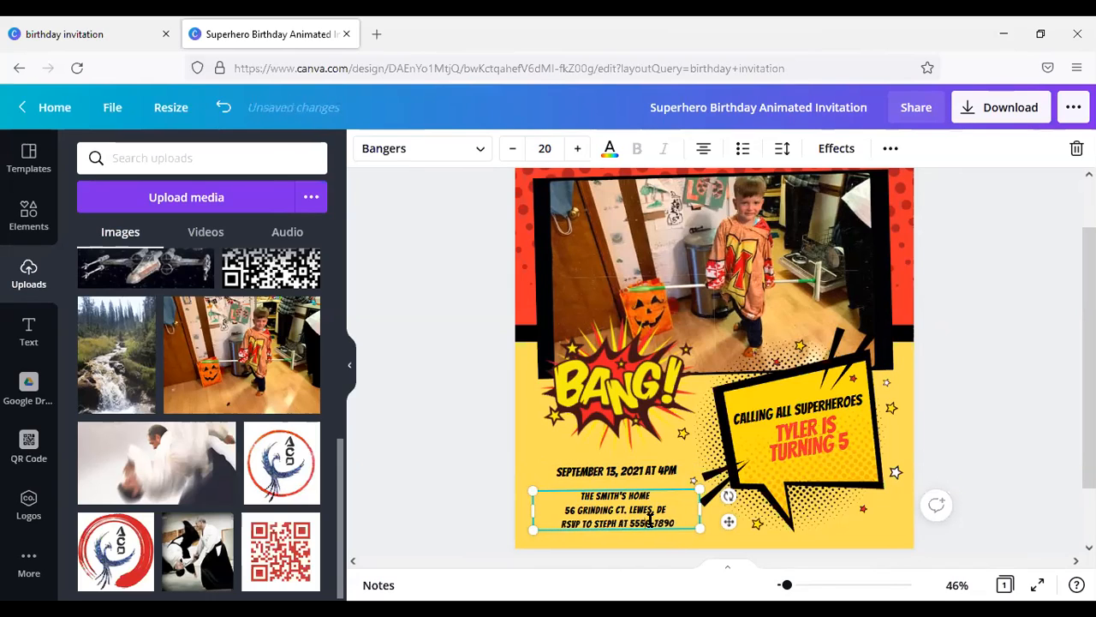
key(Delete)
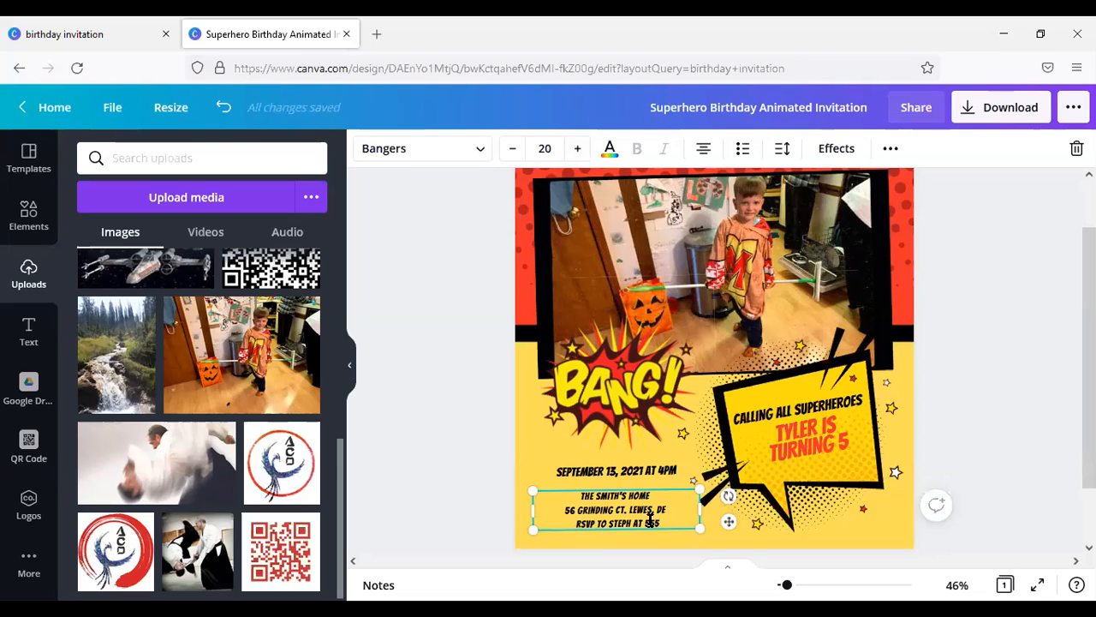
text(555-555)
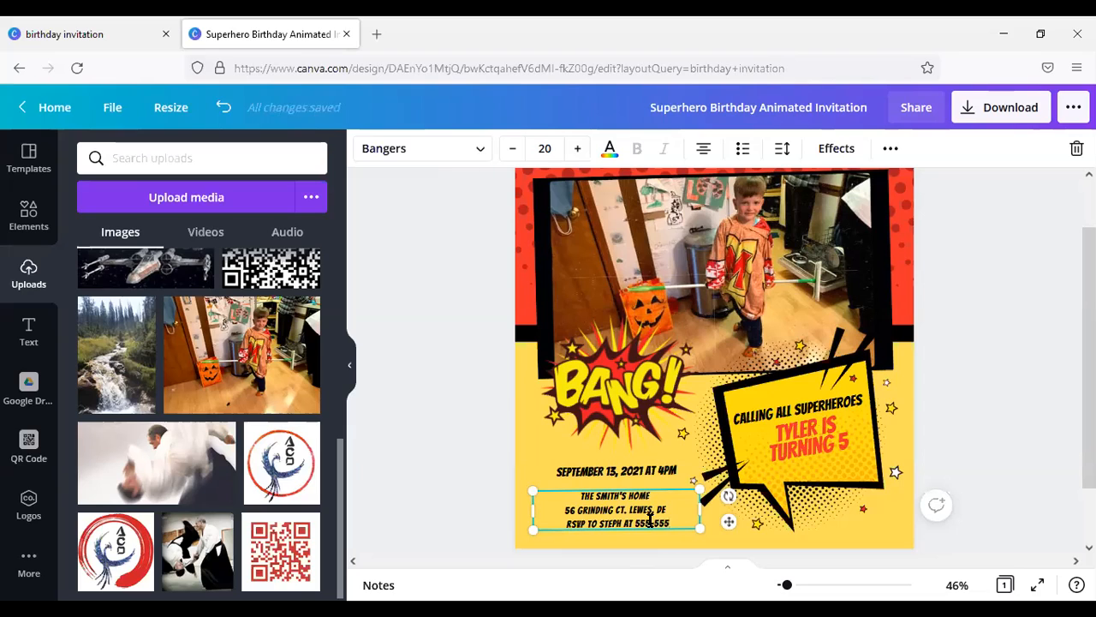
text(5)
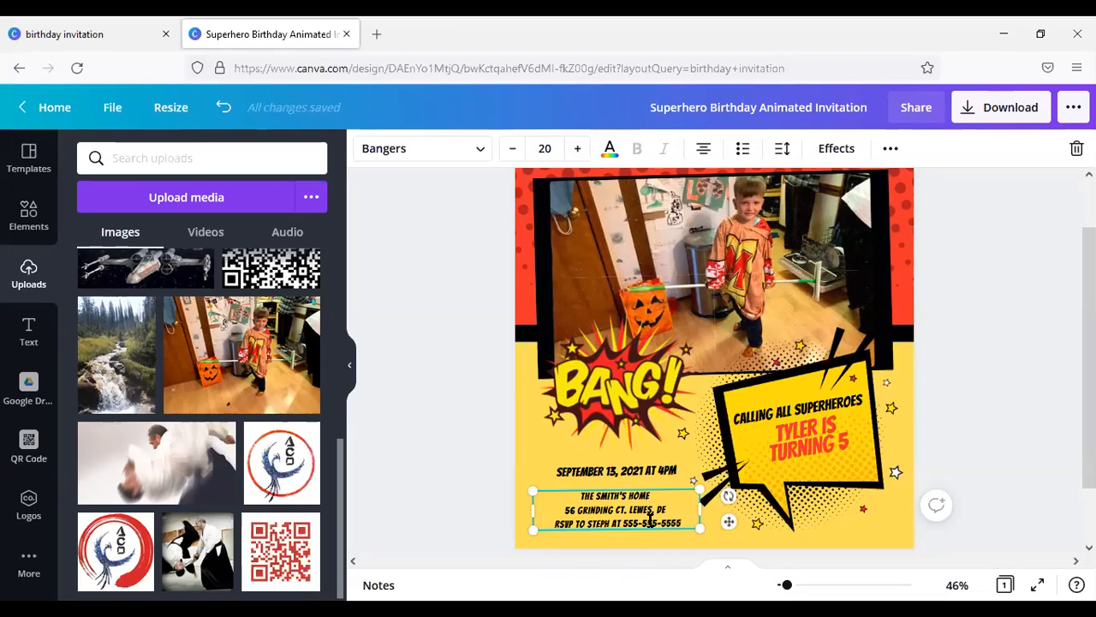
click(1003, 465)
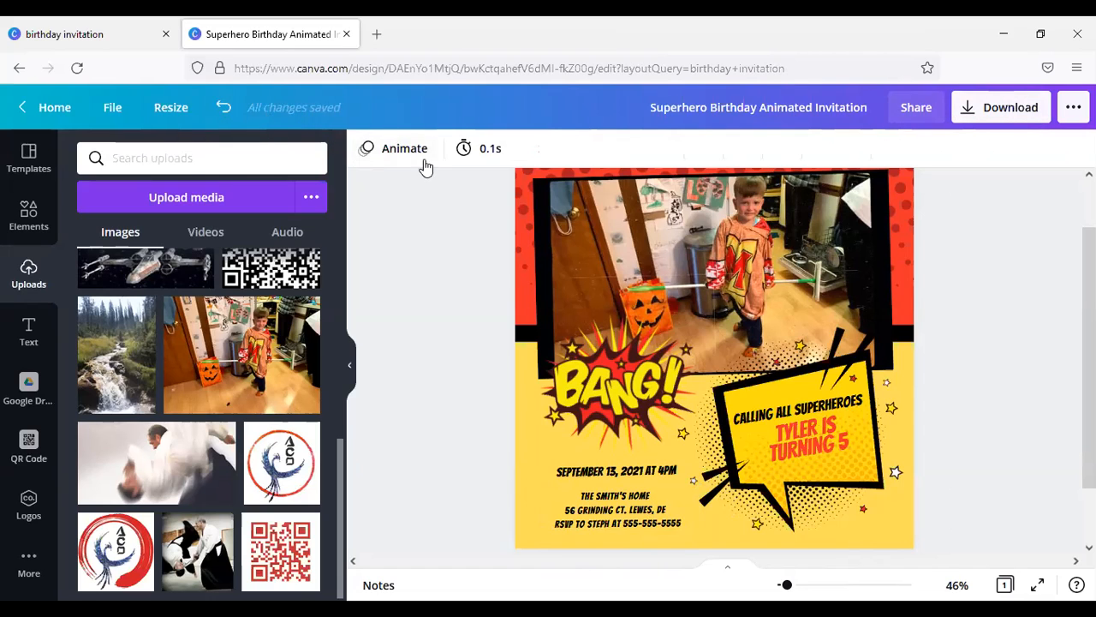
Step: Review the file types offered for downloading the invitation, without downloading it
click(976, 114)
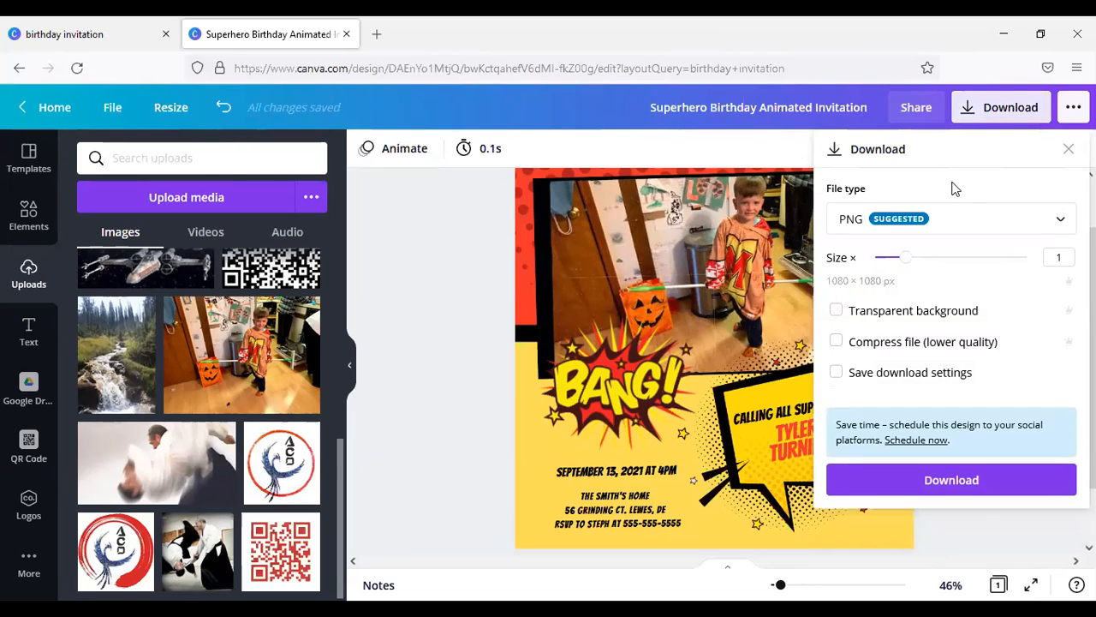
click(984, 224)
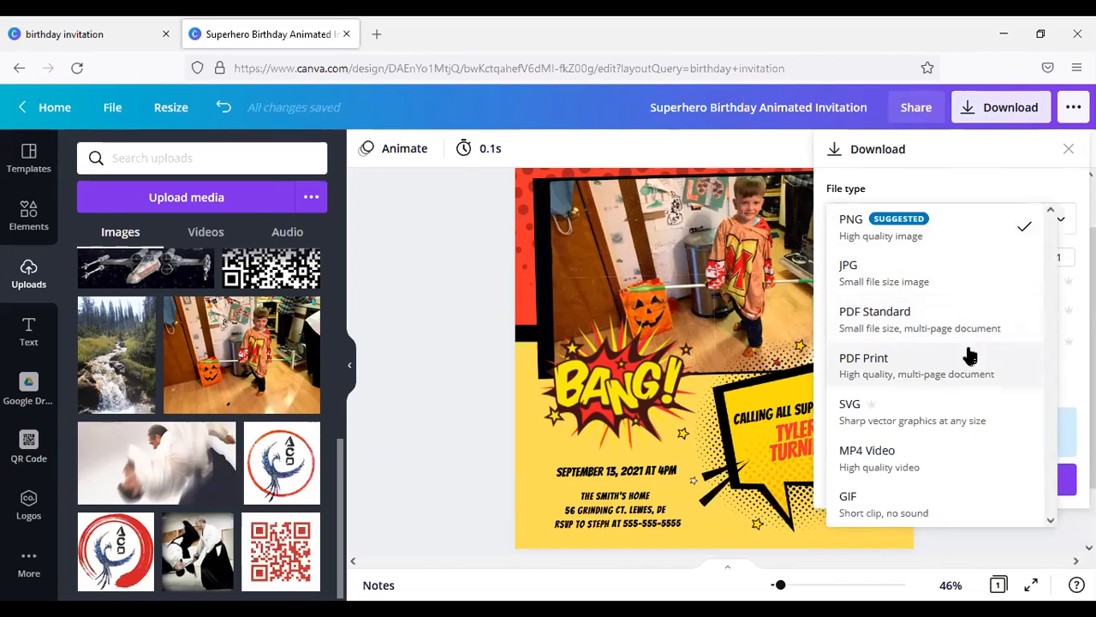
click(432, 409)
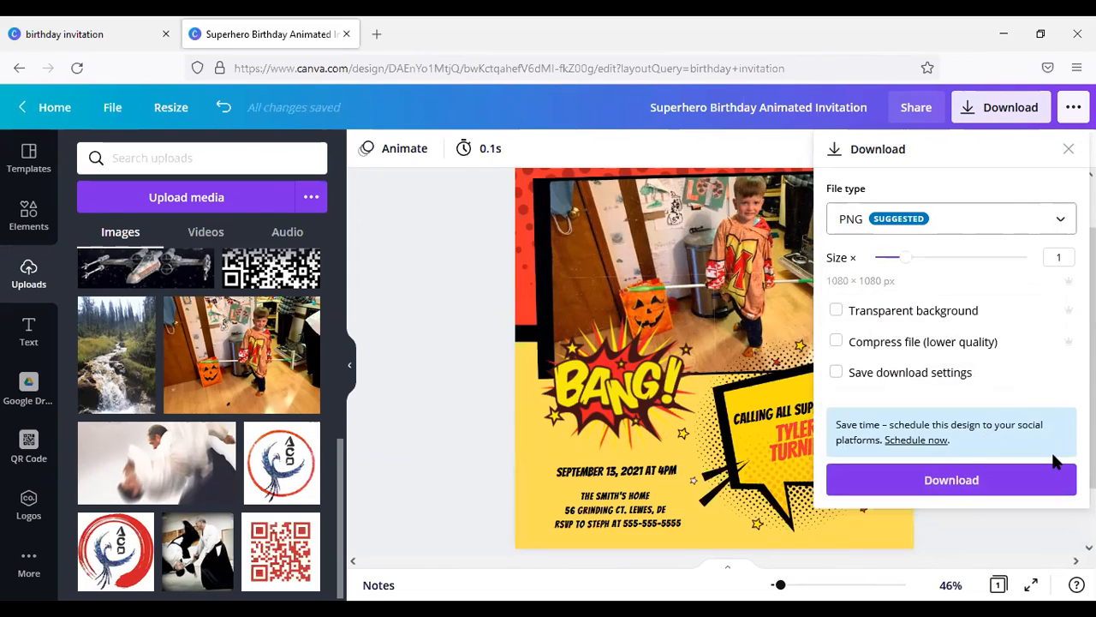
click(1034, 532)
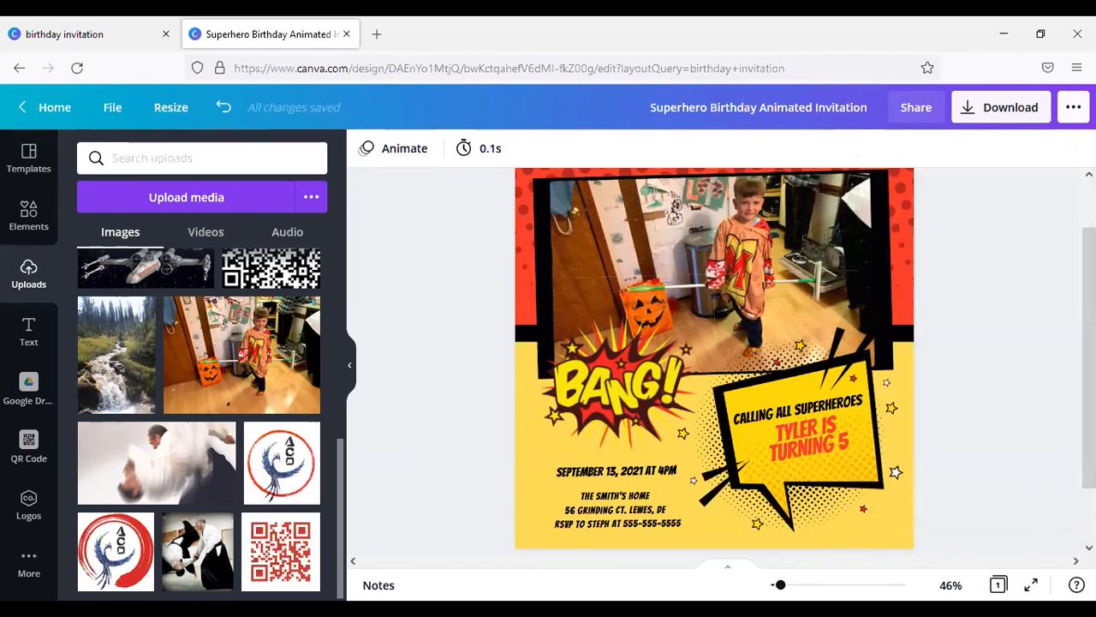
Step: Examine the other publishing options for the invitation, including the sharing channels and printed products
click(1073, 107)
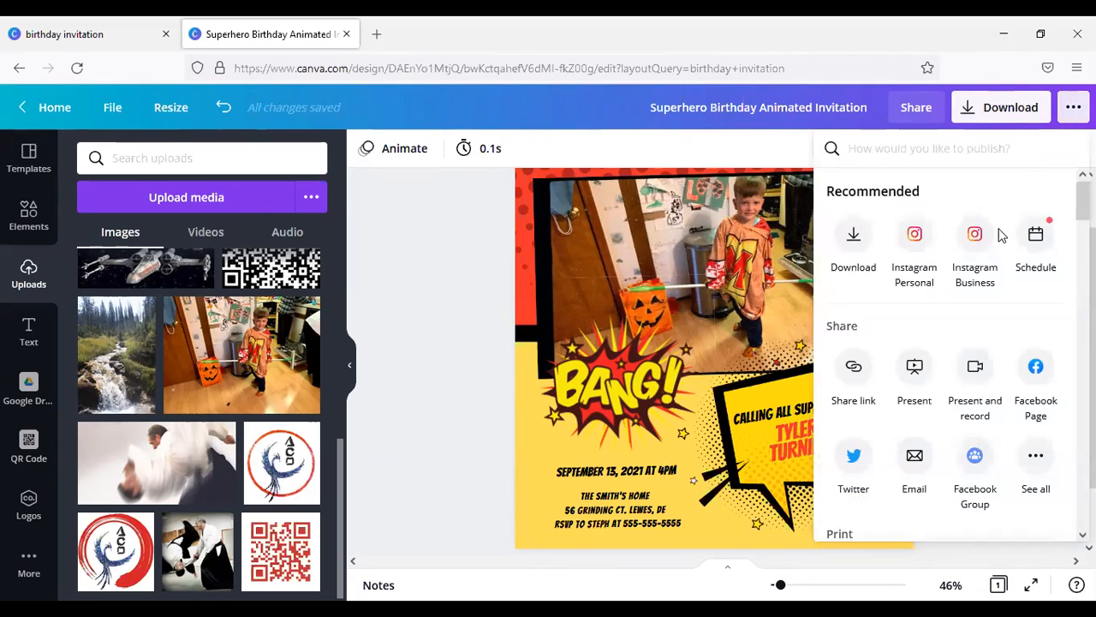
scroll(998, 229, down, 5)
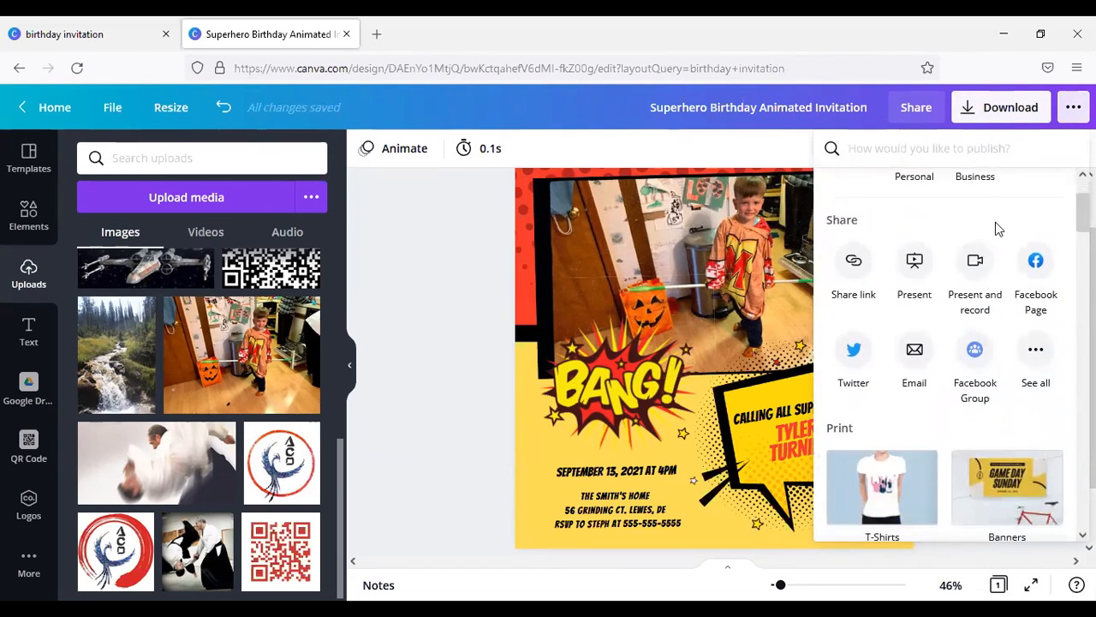
scroll(992, 222, down, 2)
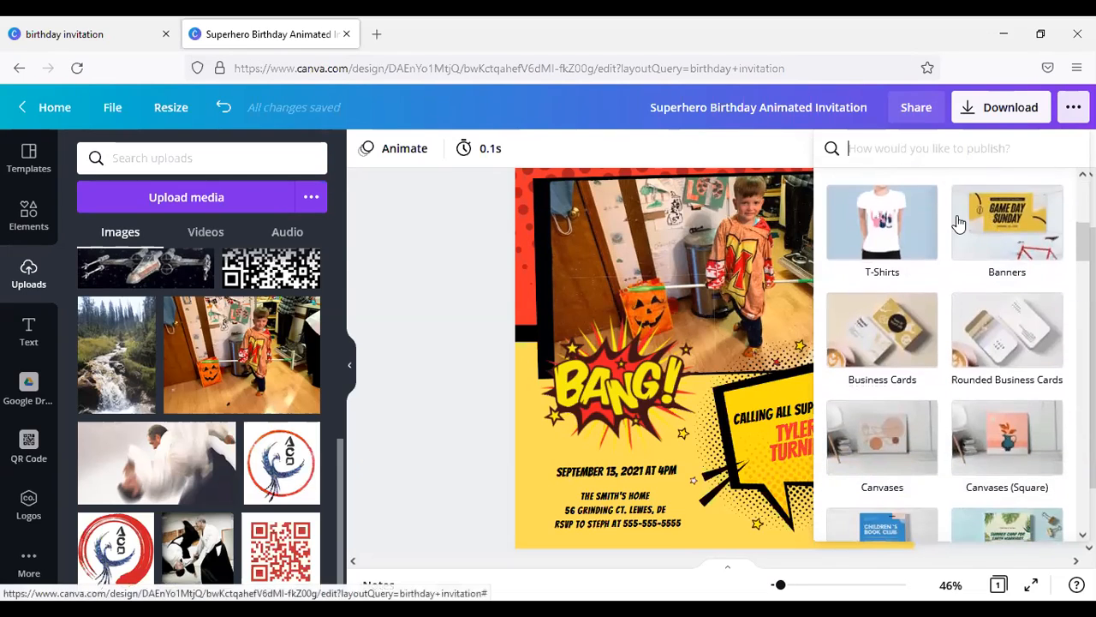
scroll(942, 300, down, 1)
scroll(942, 300, down, 3)
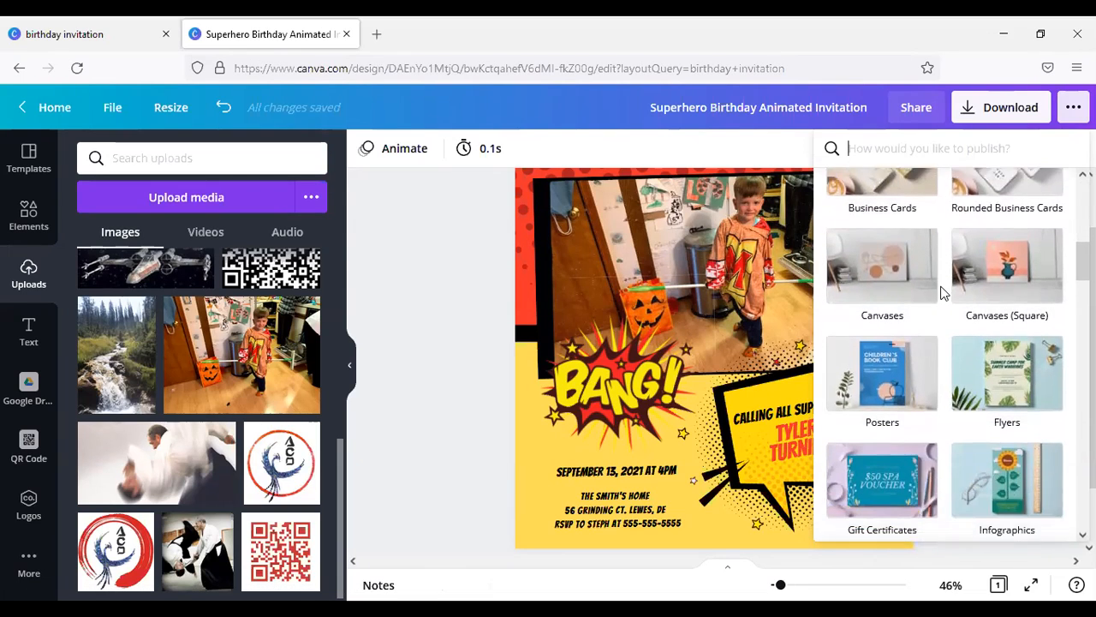
scroll(942, 291, down, 2)
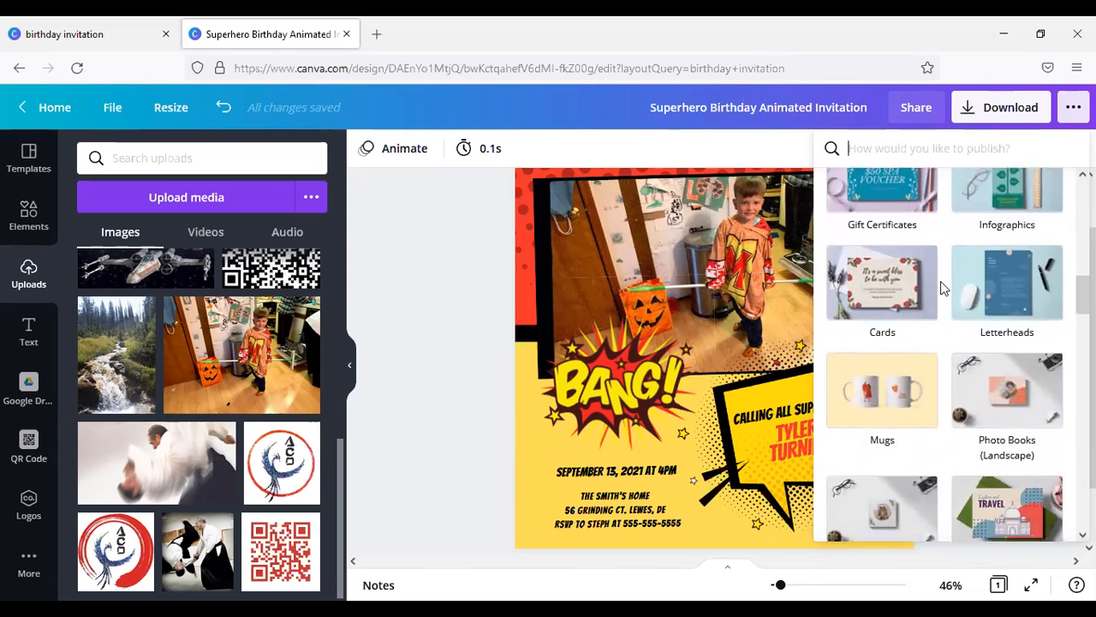
scroll(912, 291, down, 3)
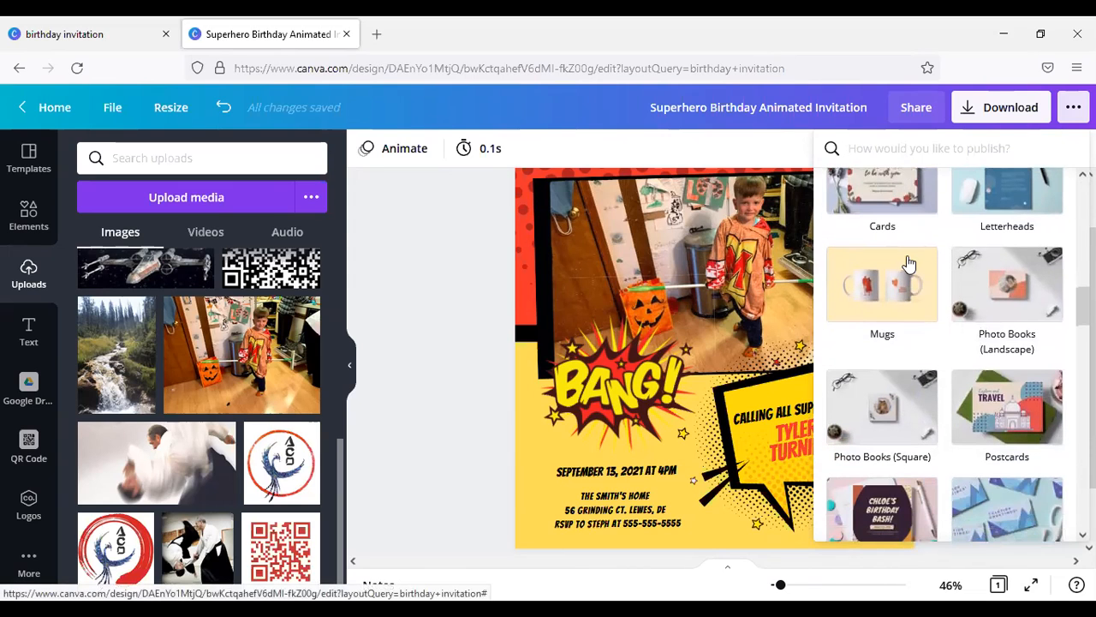
scroll(929, 274, down, 1)
scroll(932, 276, down, 2)
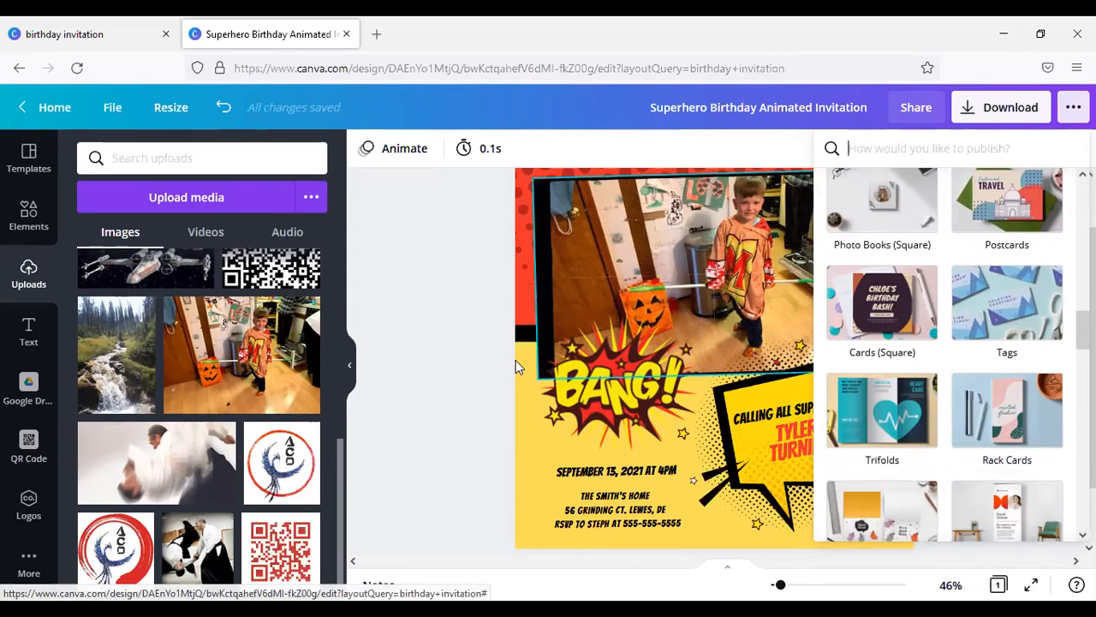
click(492, 364)
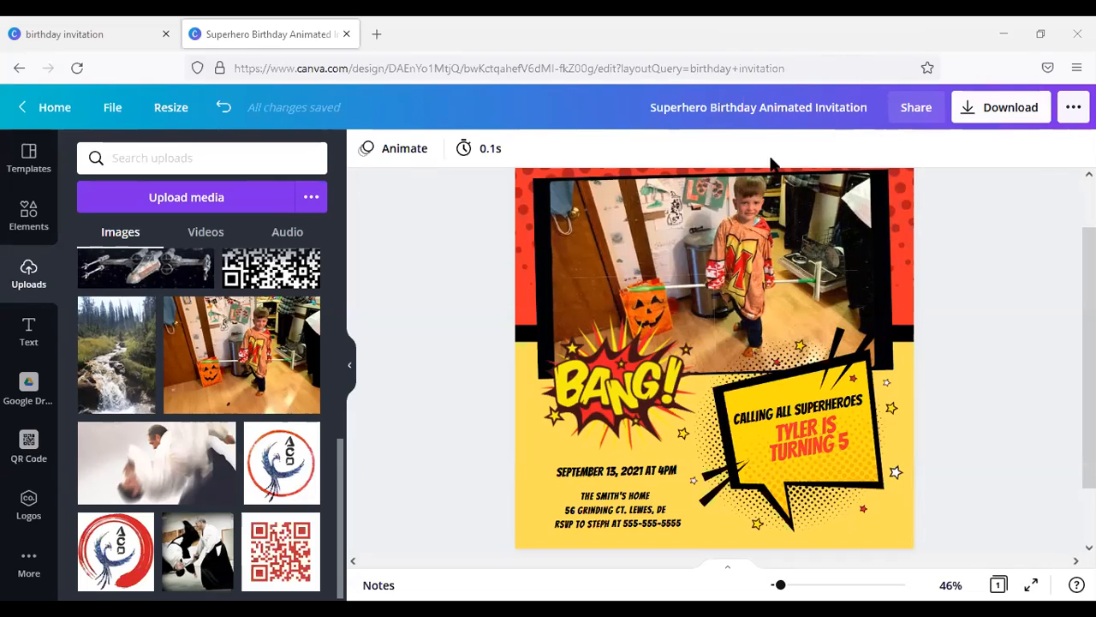
Step: Download the invitation as a PNG, save the file to the computer and dismiss the sharing offer
click(968, 114)
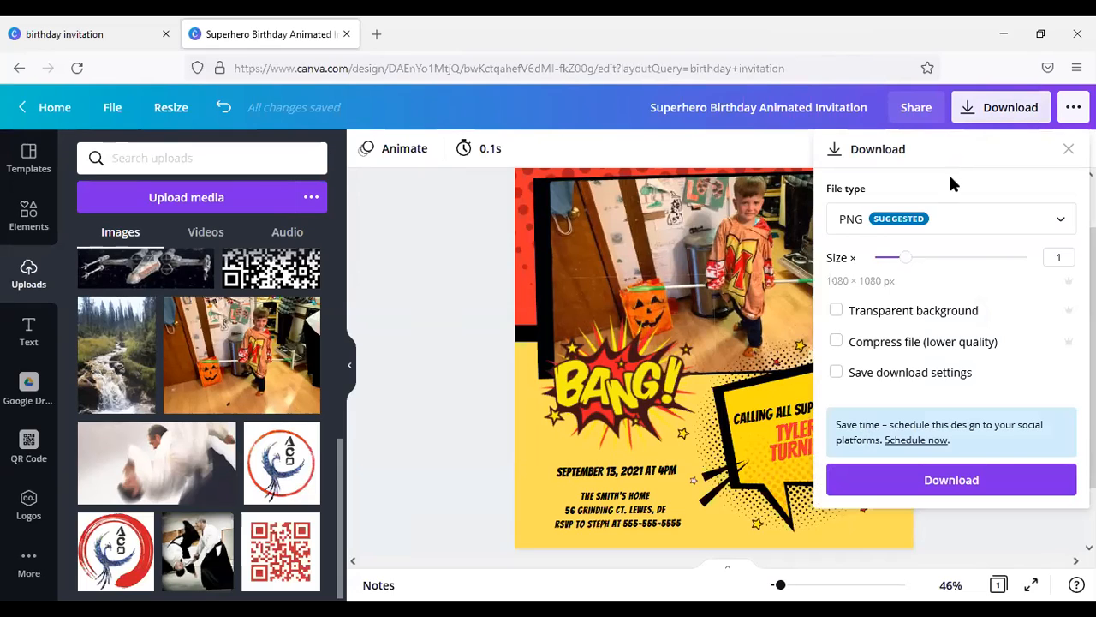
click(980, 481)
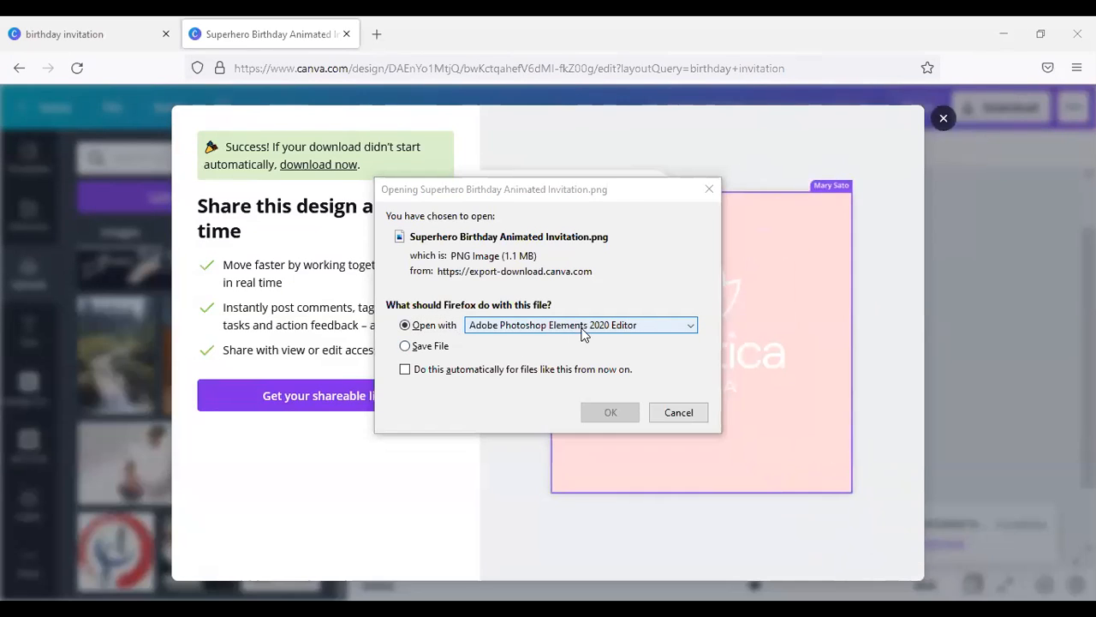
click(621, 331)
click(428, 351)
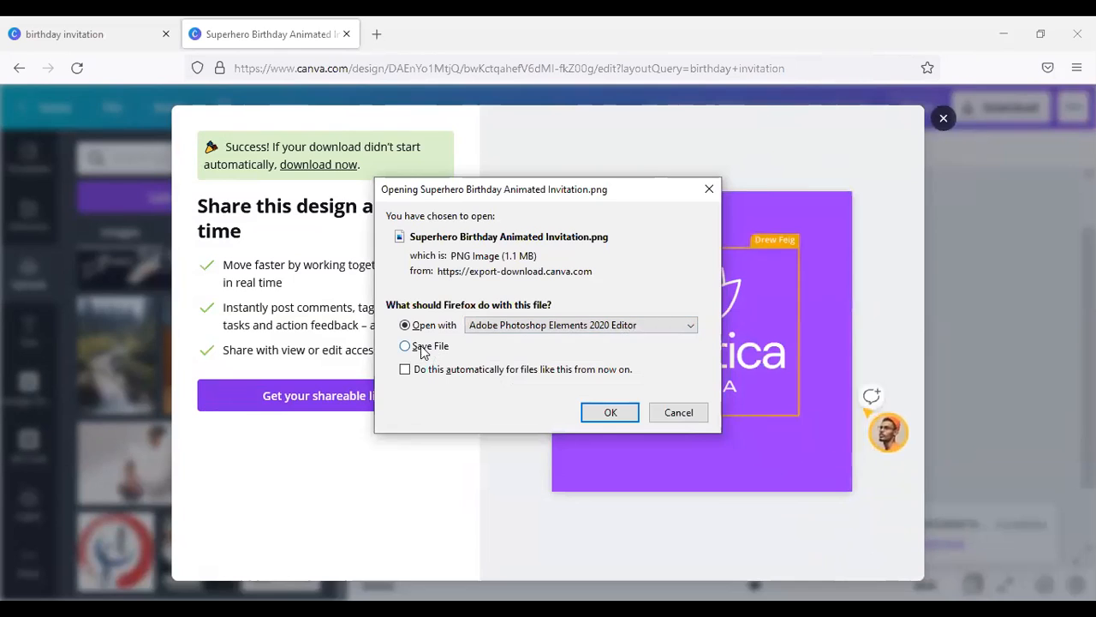
click(418, 347)
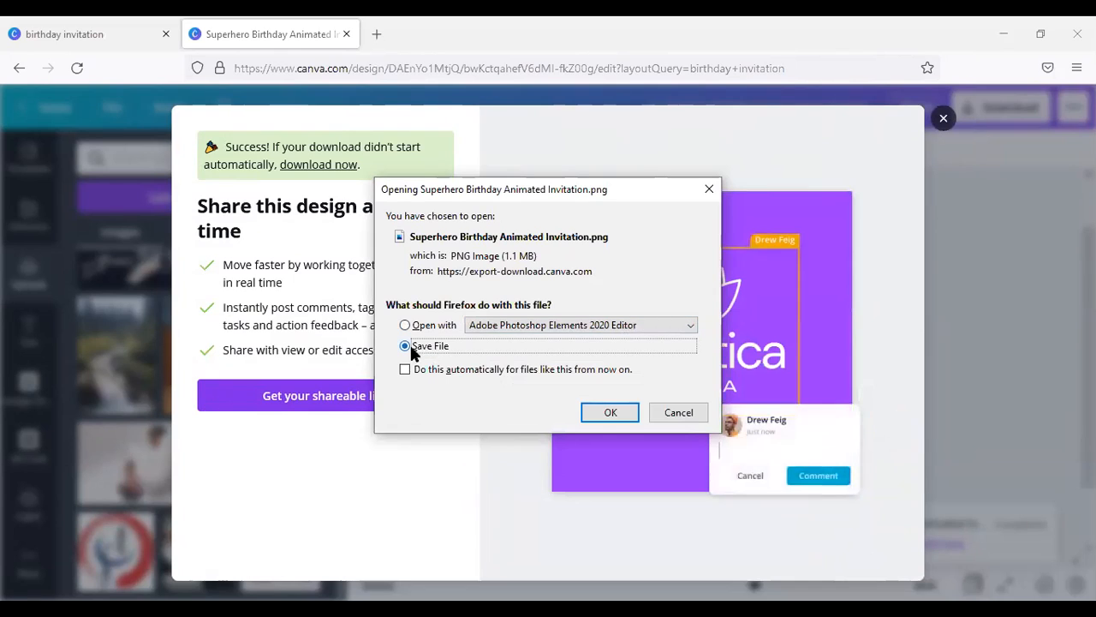
click(604, 414)
click(943, 117)
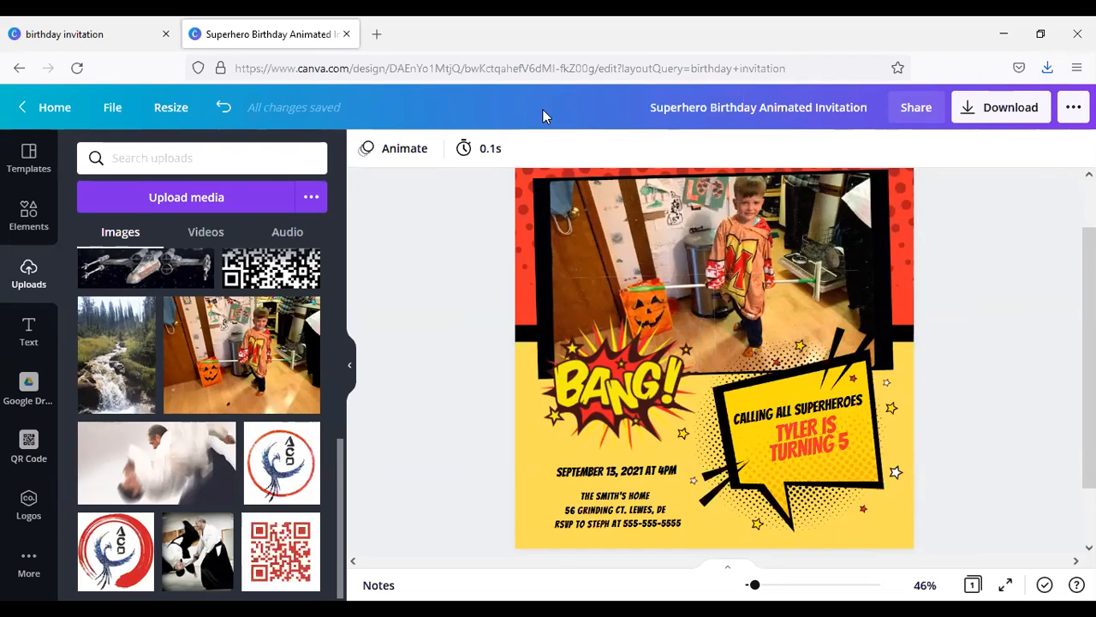
Step: Switch to Gmail in a new browser tab
click(377, 35)
text(gmail)
key(Return)
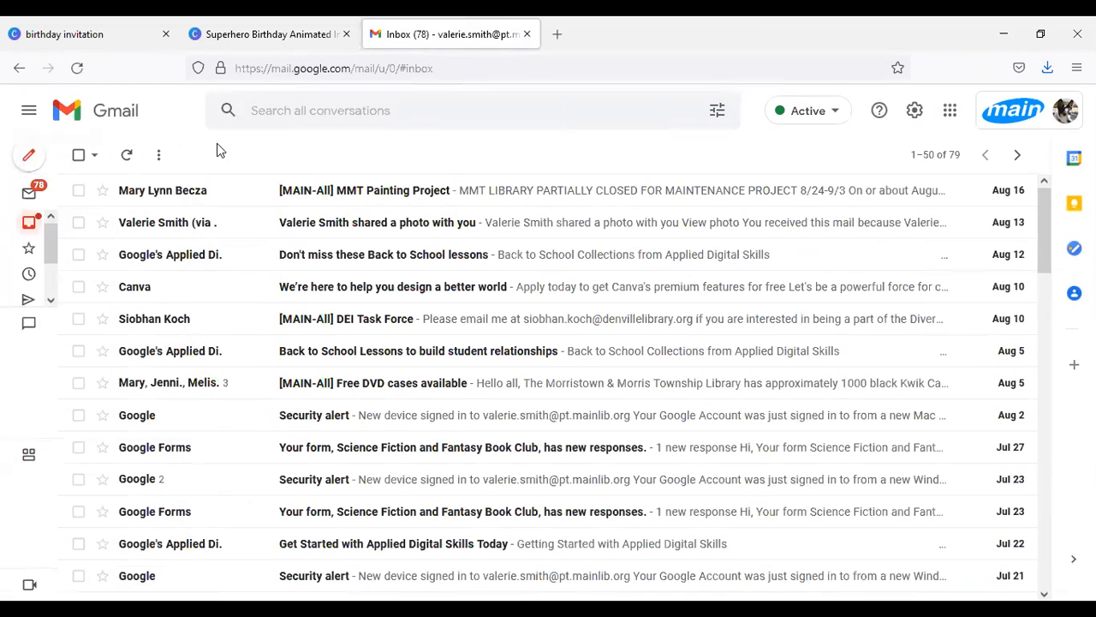
Step: Compose a new message, enter the recipient's e-mail address and set the subject to "Invitation"
click(30, 157)
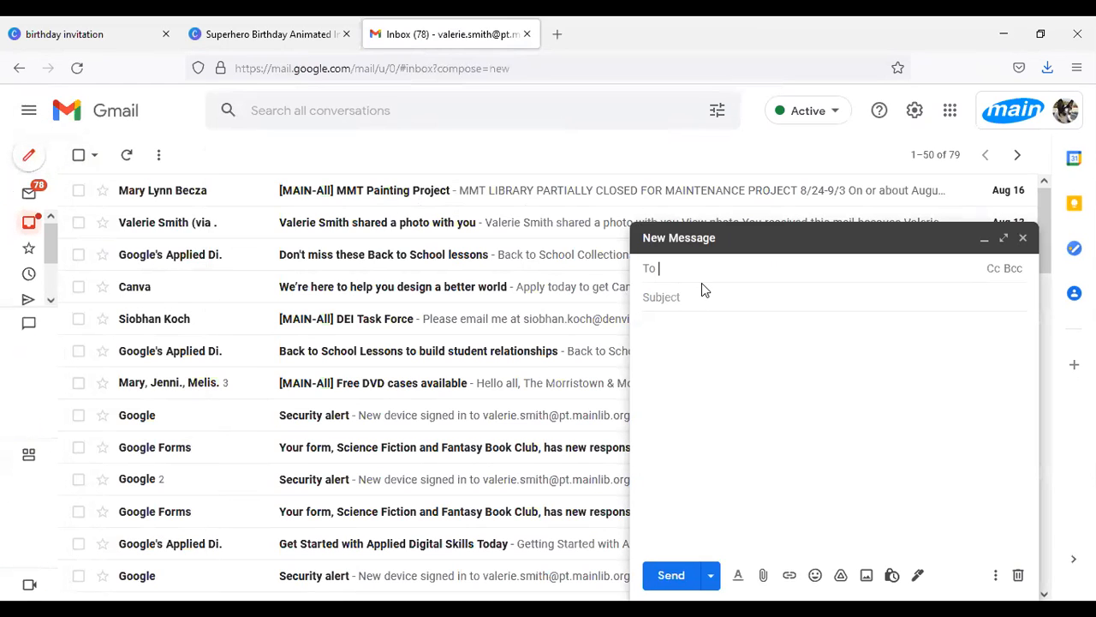
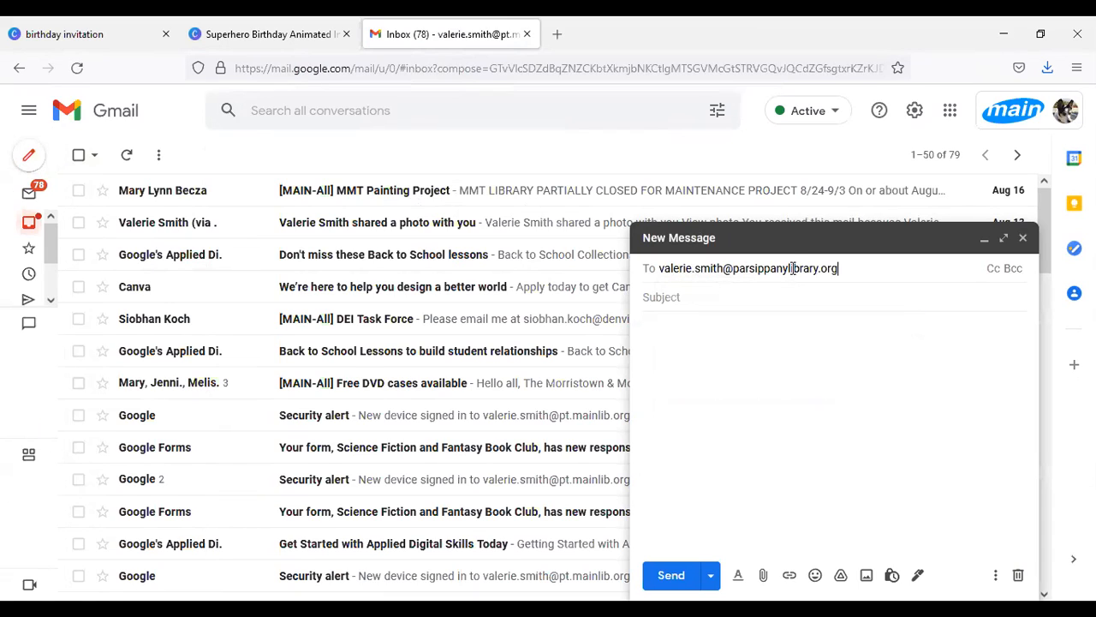
key(Return)
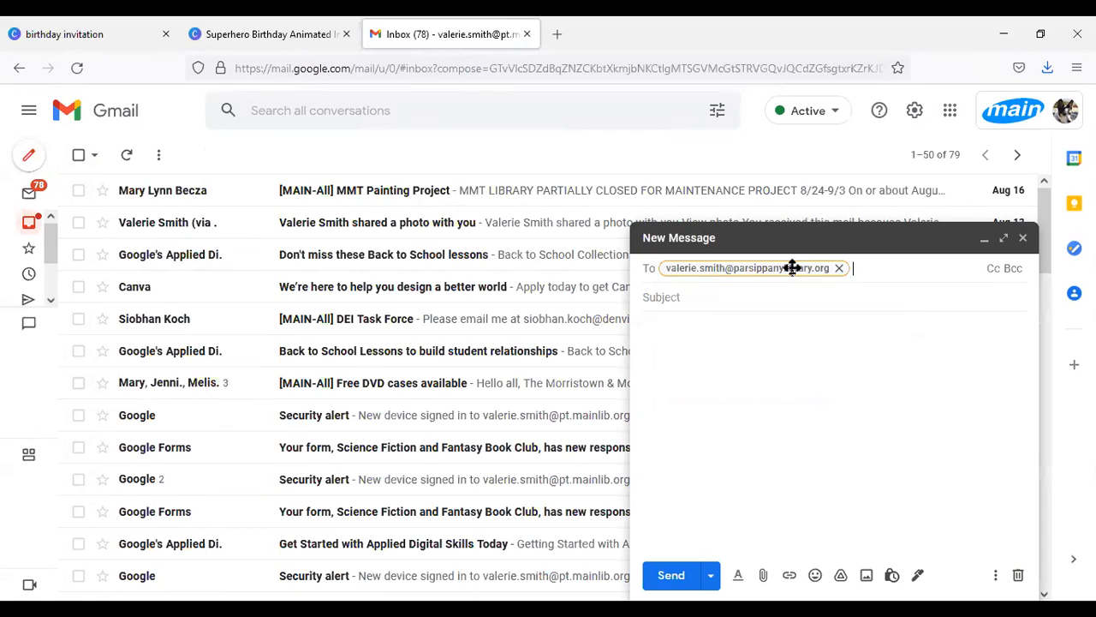
click(724, 296)
text(Invitation)
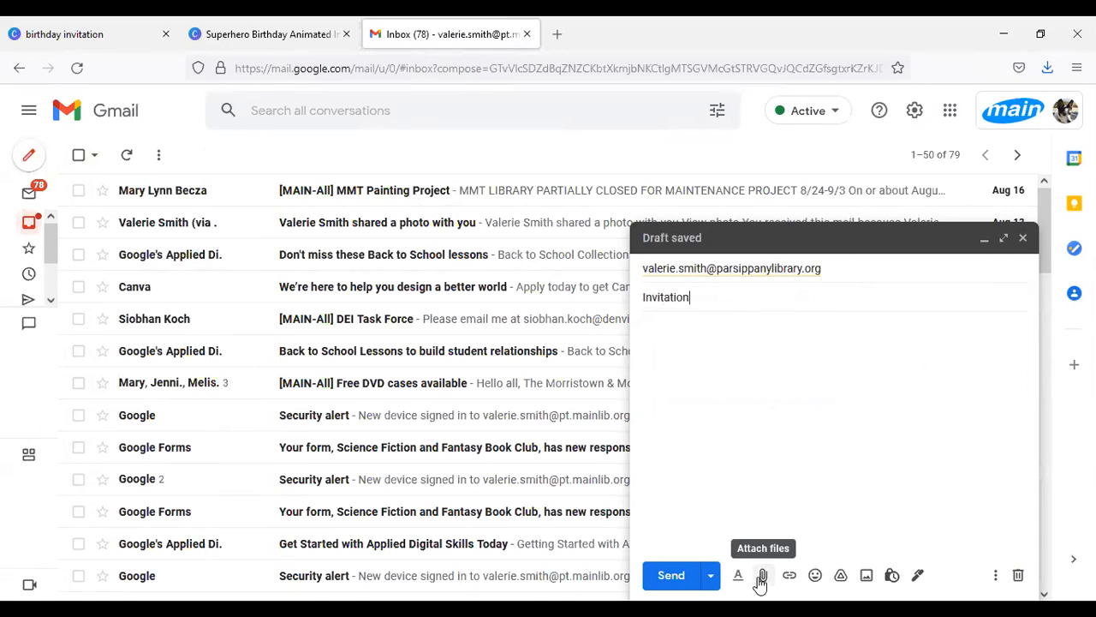
Step: Insert Superhero Birthday Animated Invitation.png from the Downloads folder inline into the message and send the e-mail
click(865, 575)
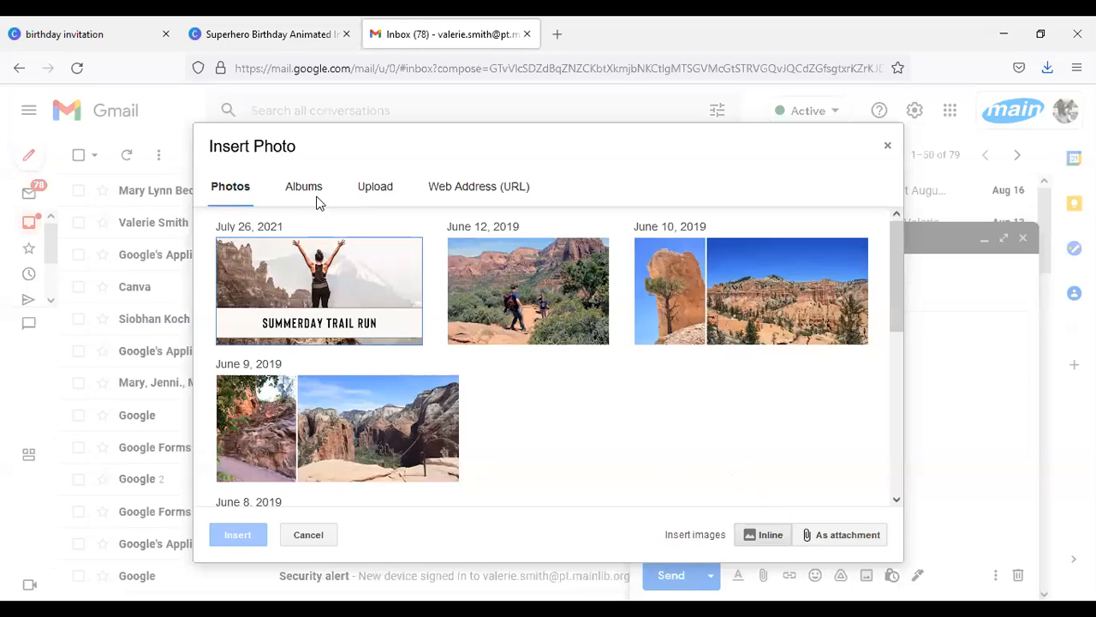
click(366, 196)
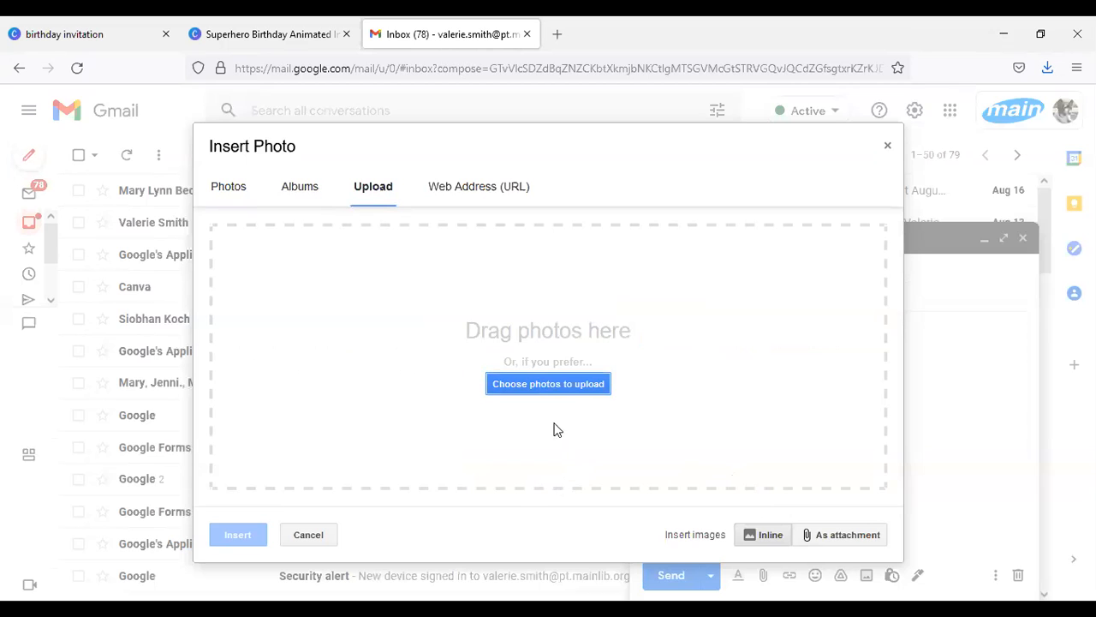
click(512, 382)
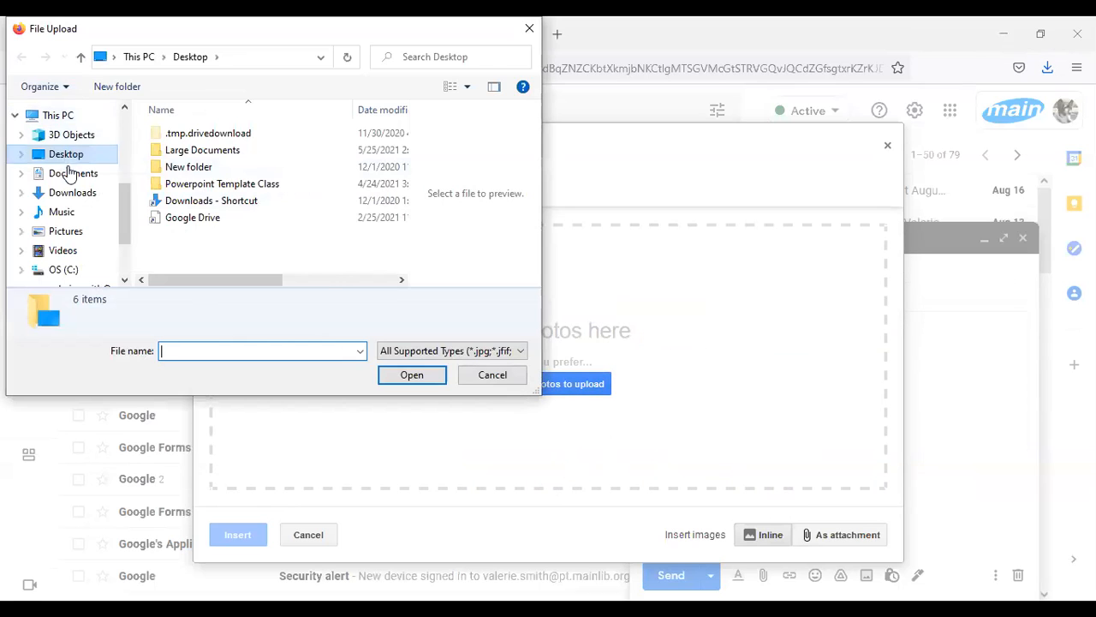
click(75, 231)
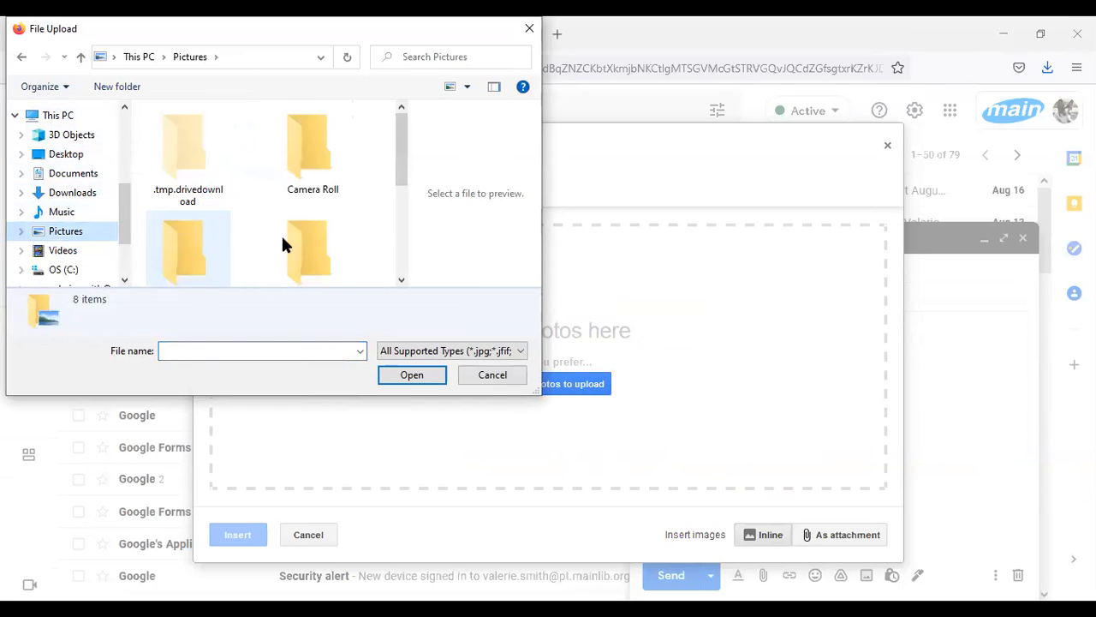
drag(403, 186, 396, 280)
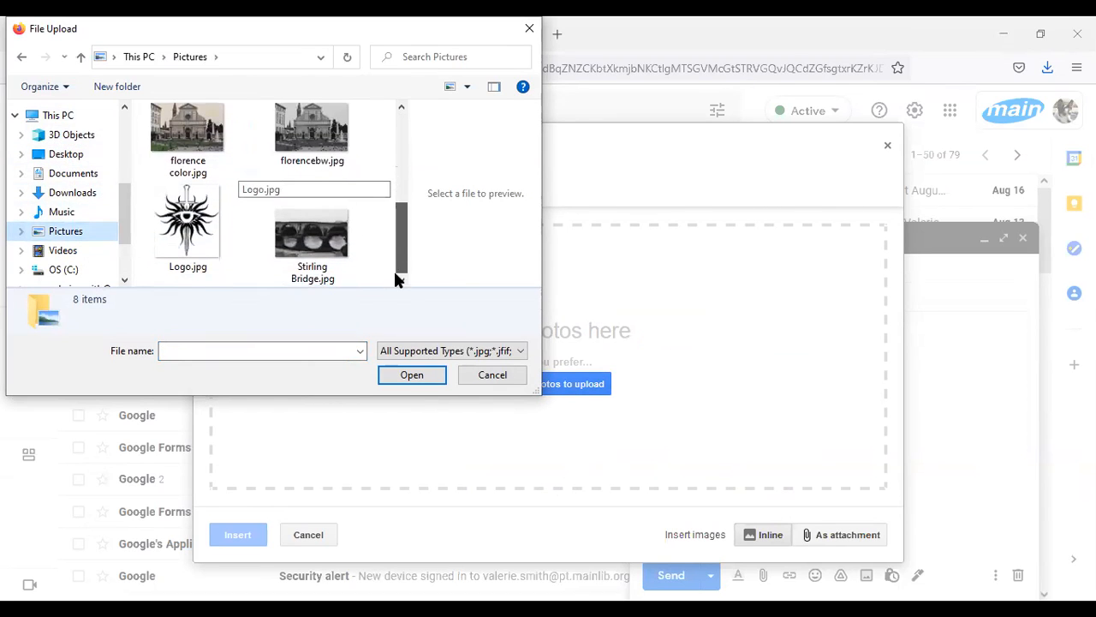
click(69, 193)
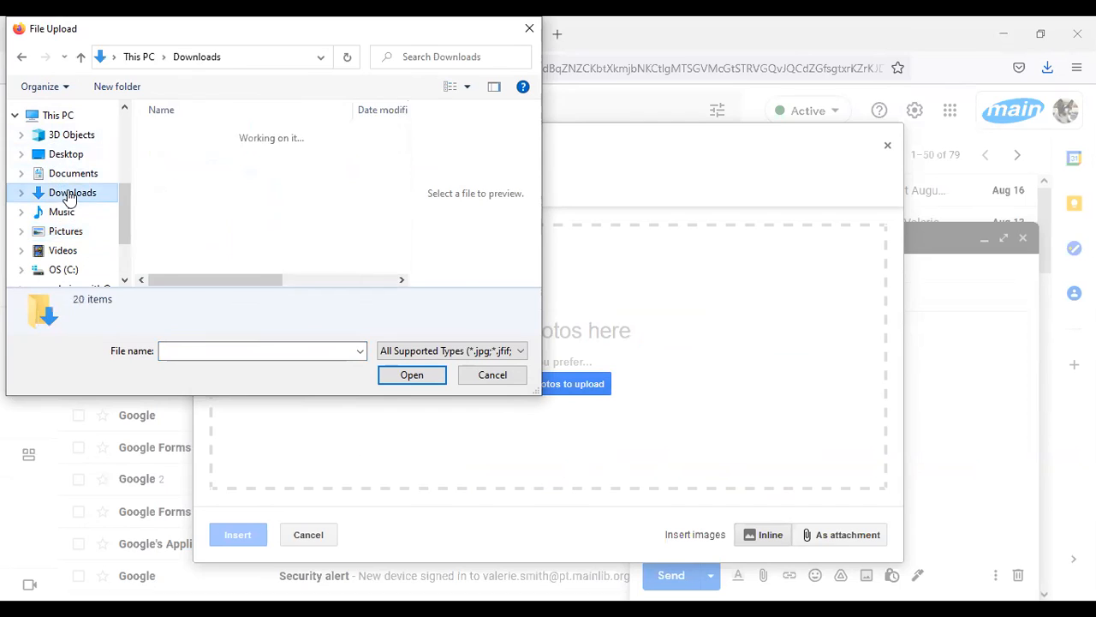
click(216, 156)
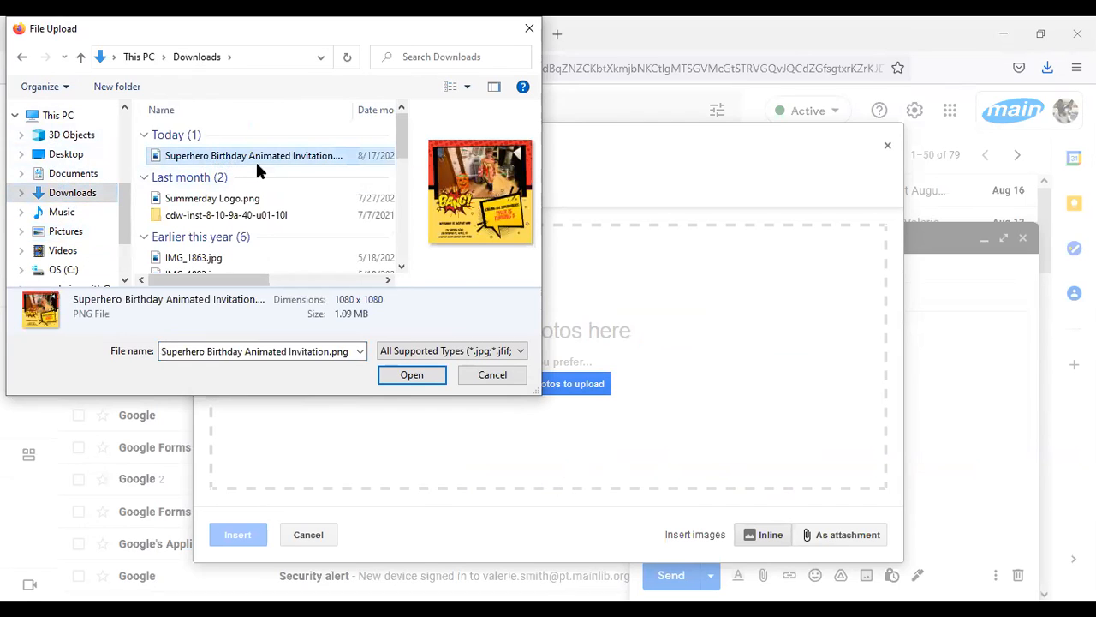
click(415, 377)
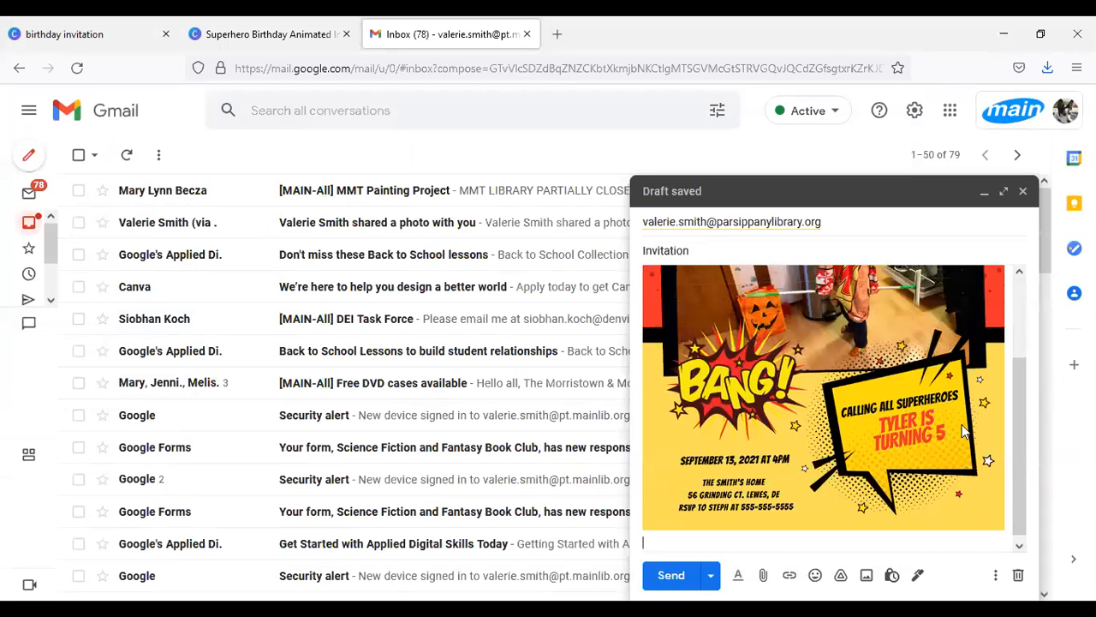
drag(1019, 474, 1021, 371)
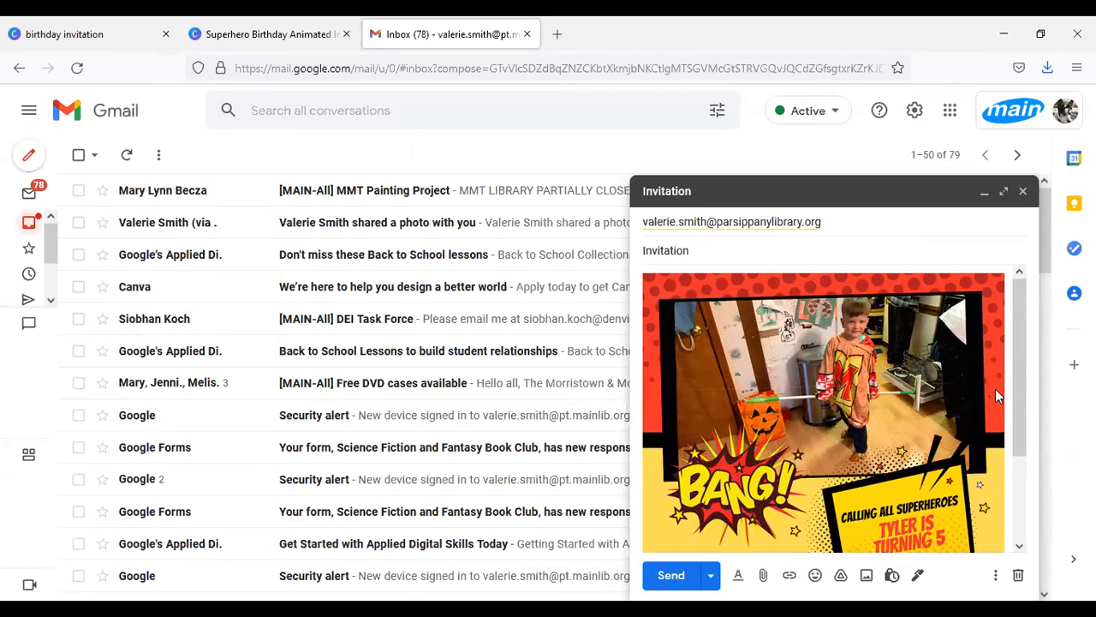
click(671, 575)
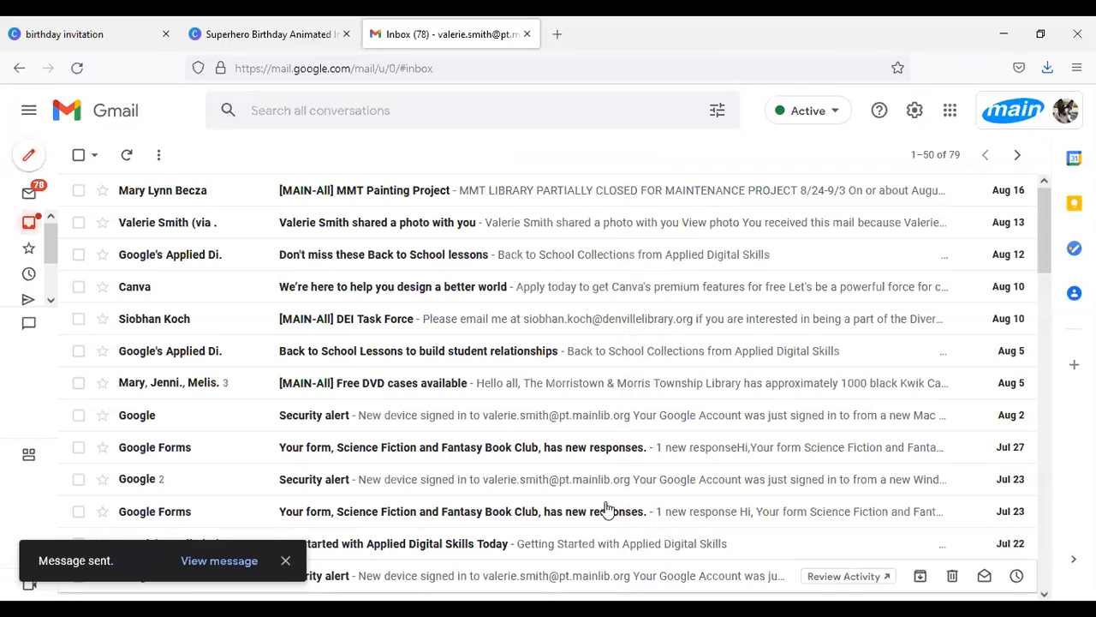
click(31, 157)
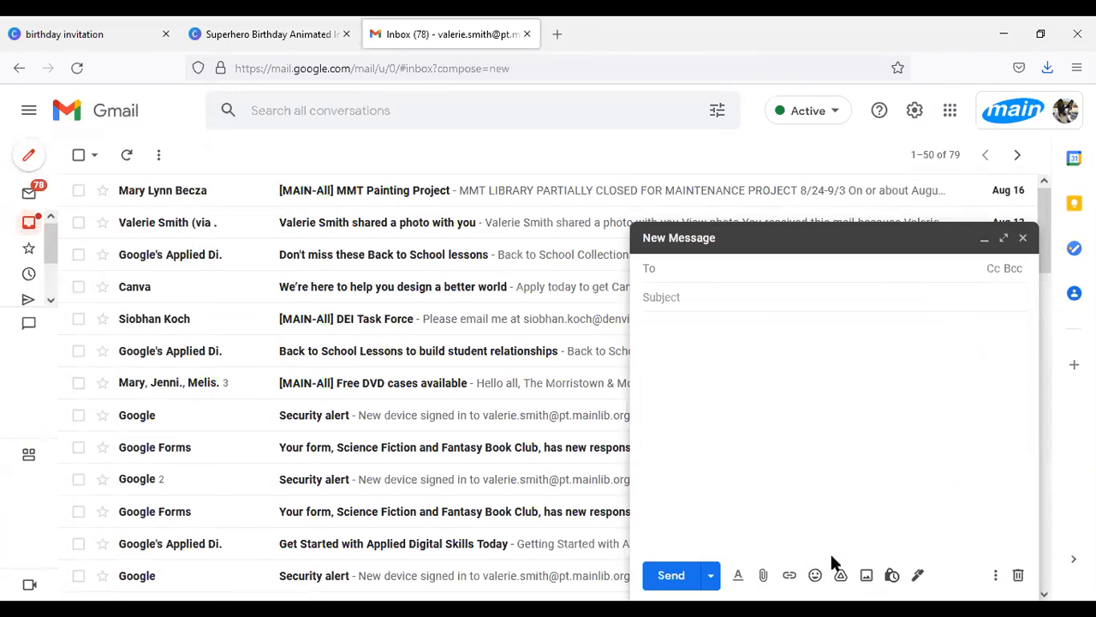
click(868, 576)
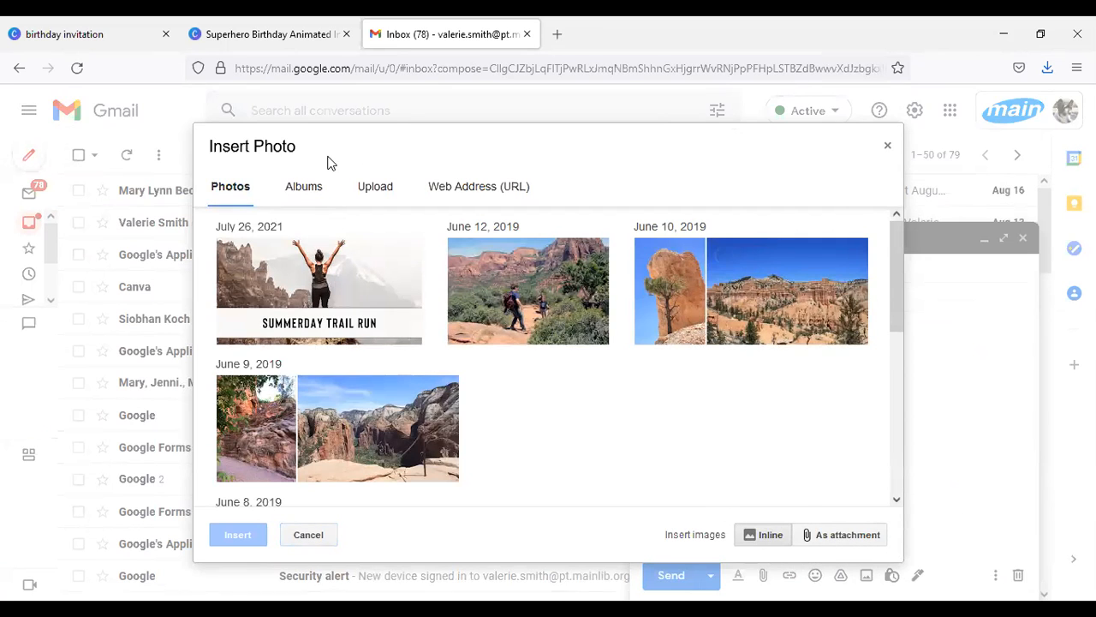
click(310, 535)
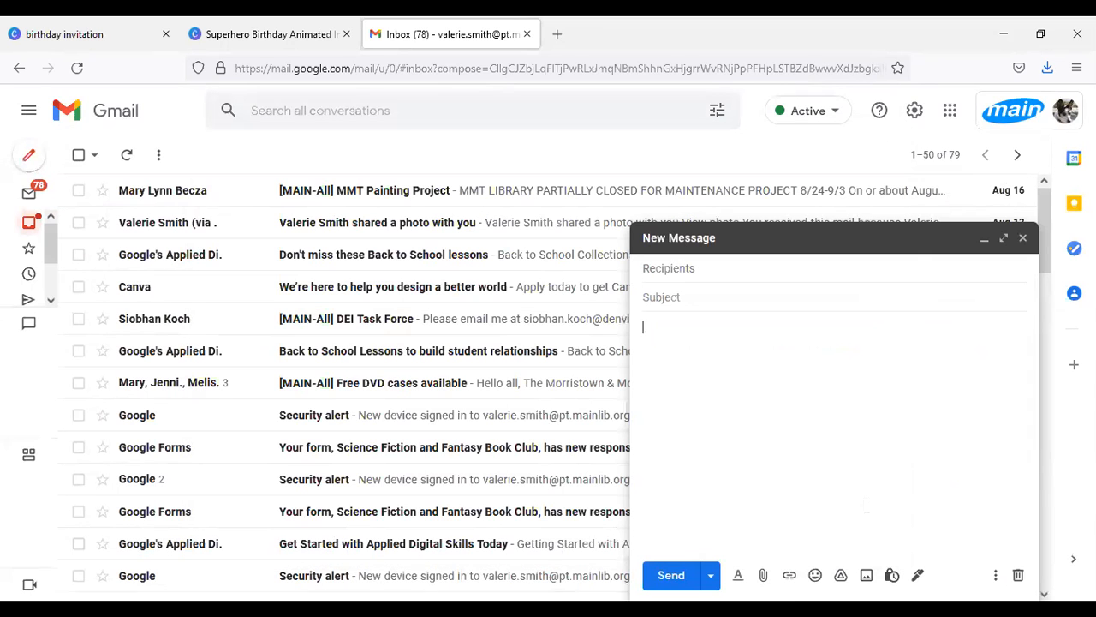
click(1022, 237)
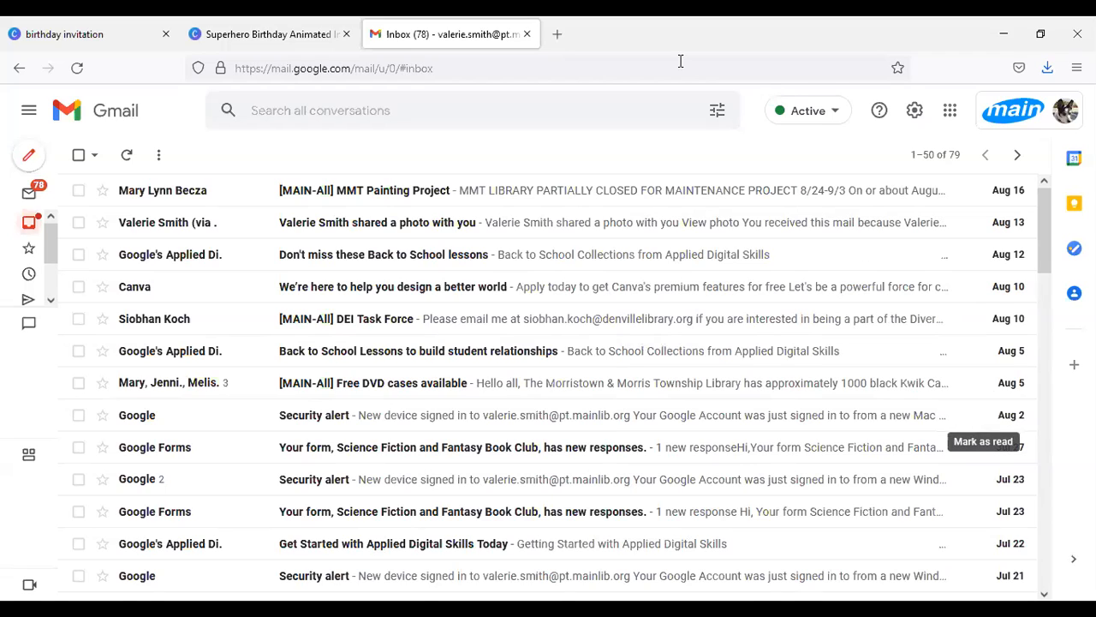
Step: Switch back to the Canva invitation design and return to the Canva home page
click(264, 36)
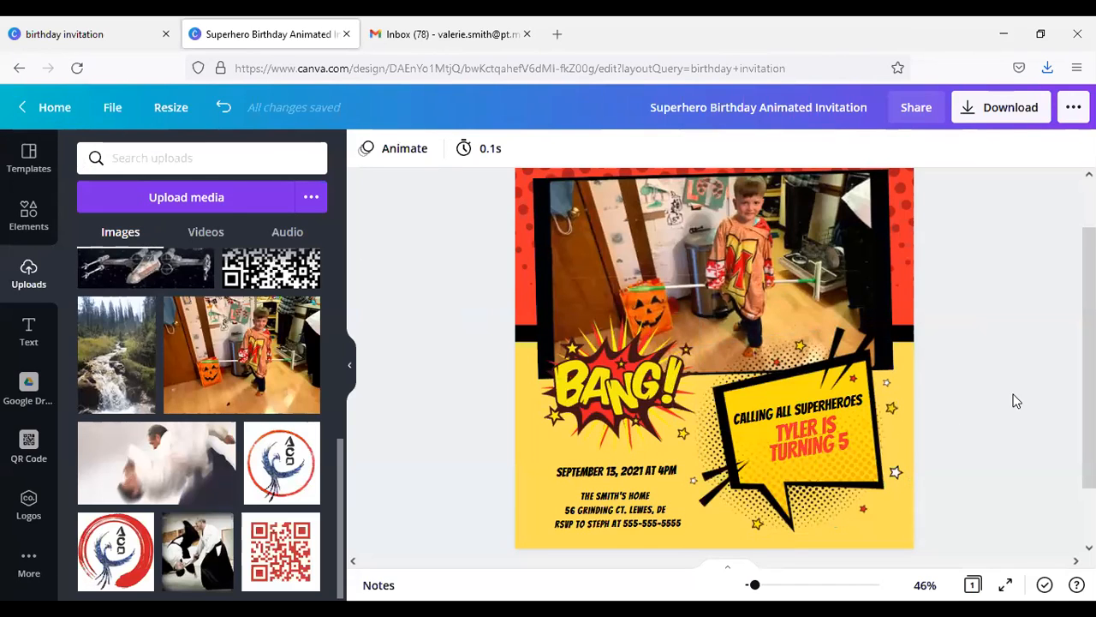
scroll(1027, 362, up, 1)
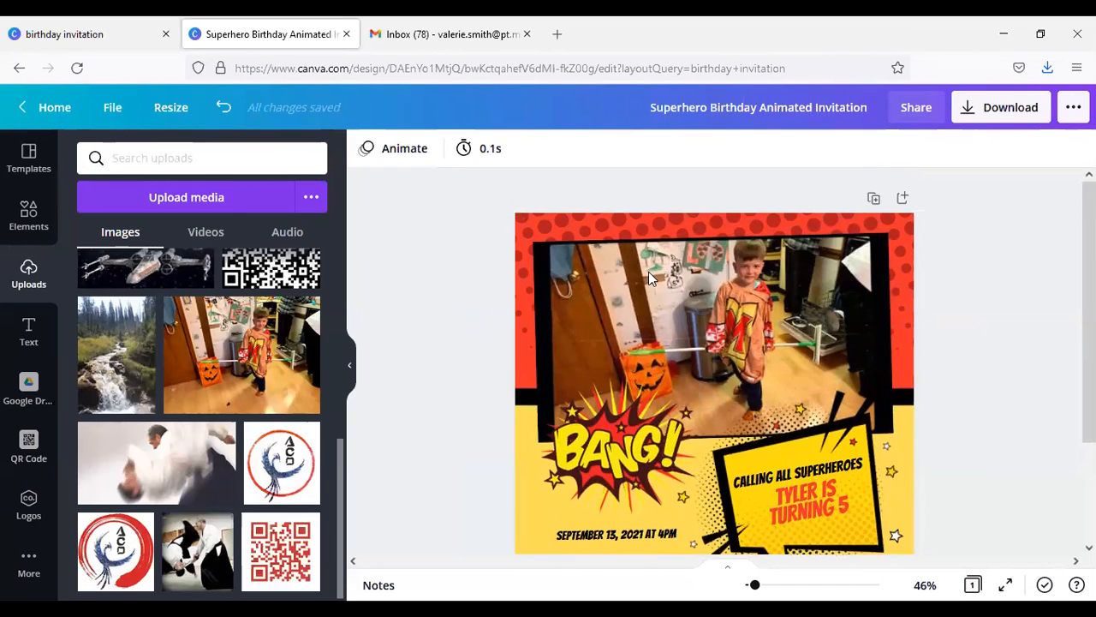
click(40, 108)
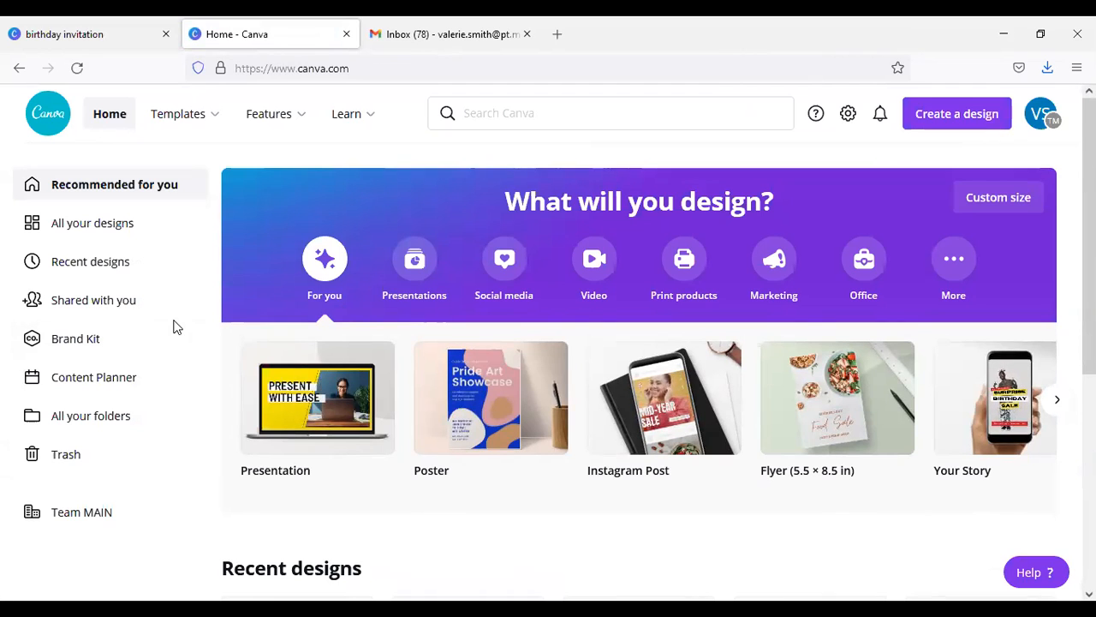
Step: Start a custom-size design, enter 8.5 by 11 as its dimensions and set the unit to inches
click(991, 199)
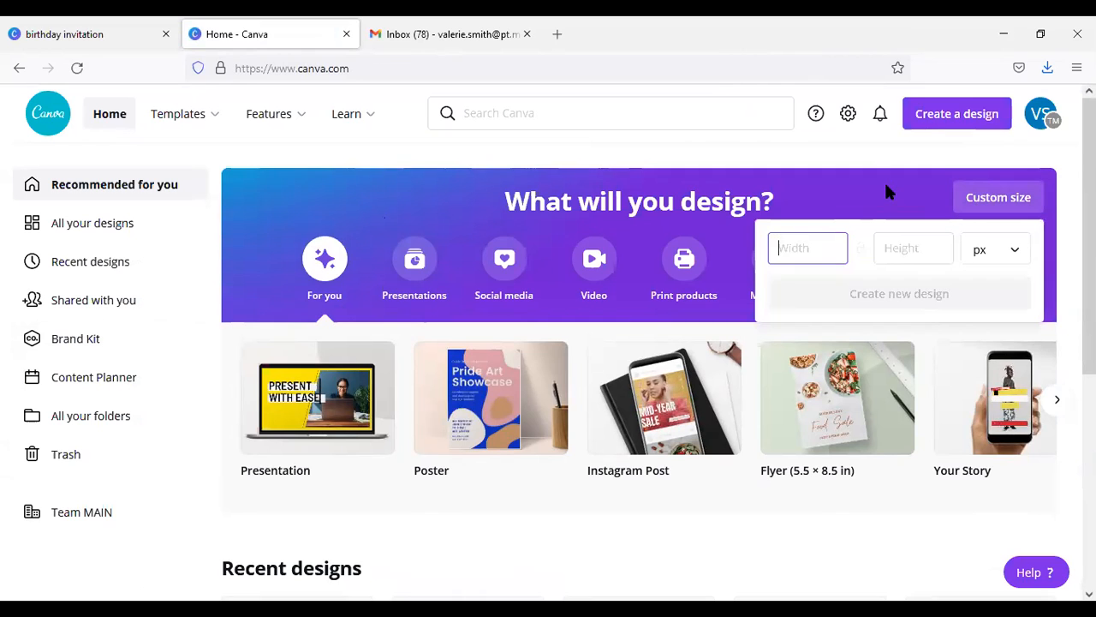
text(8.5)
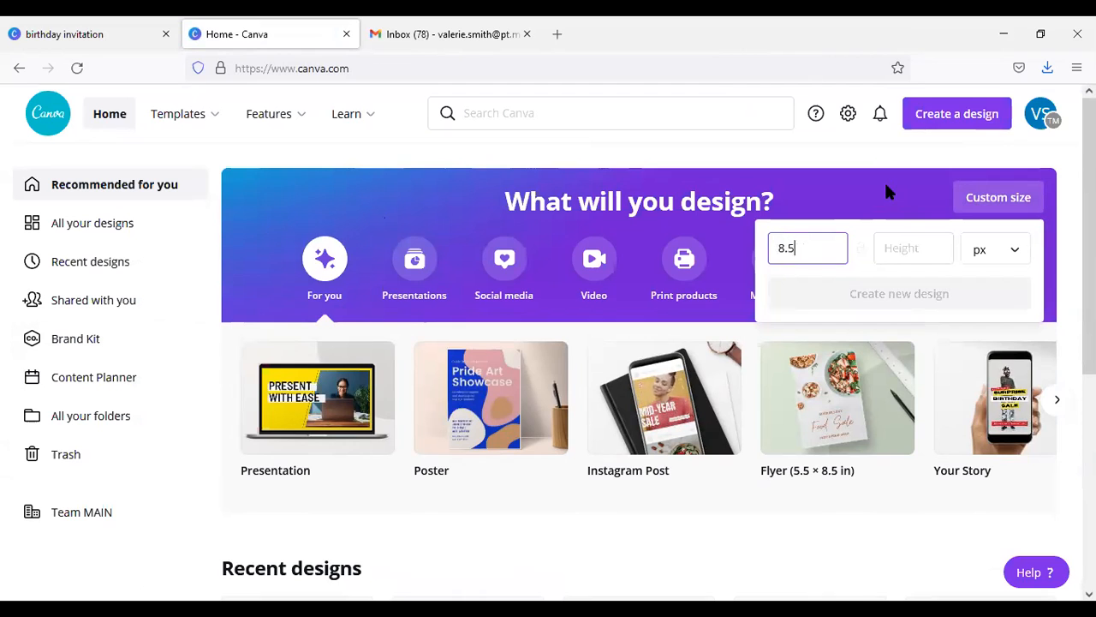
click(908, 257)
text(11)
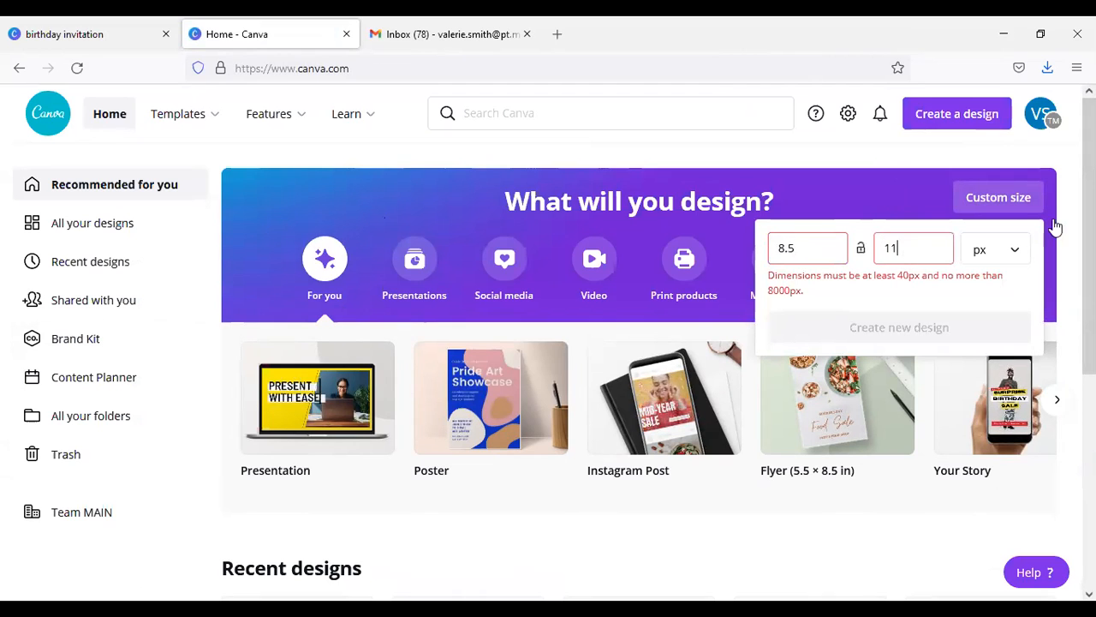
click(1015, 250)
click(980, 282)
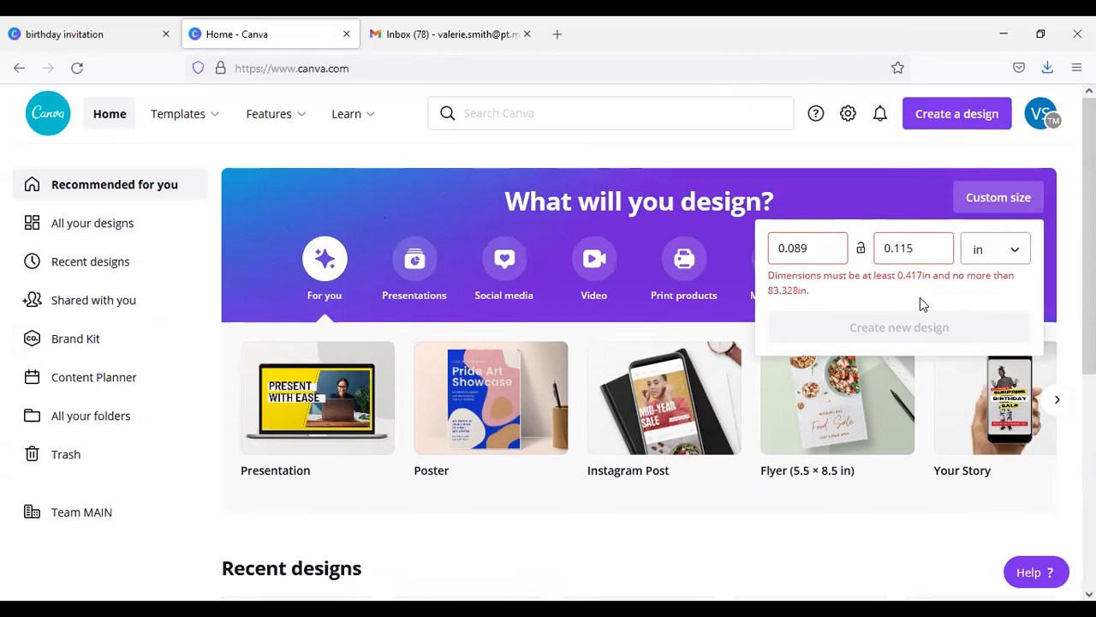
Step: Set the custom size to 8.5 in wide by 11 in high and create the suggested Flyer design
double_click(827, 255)
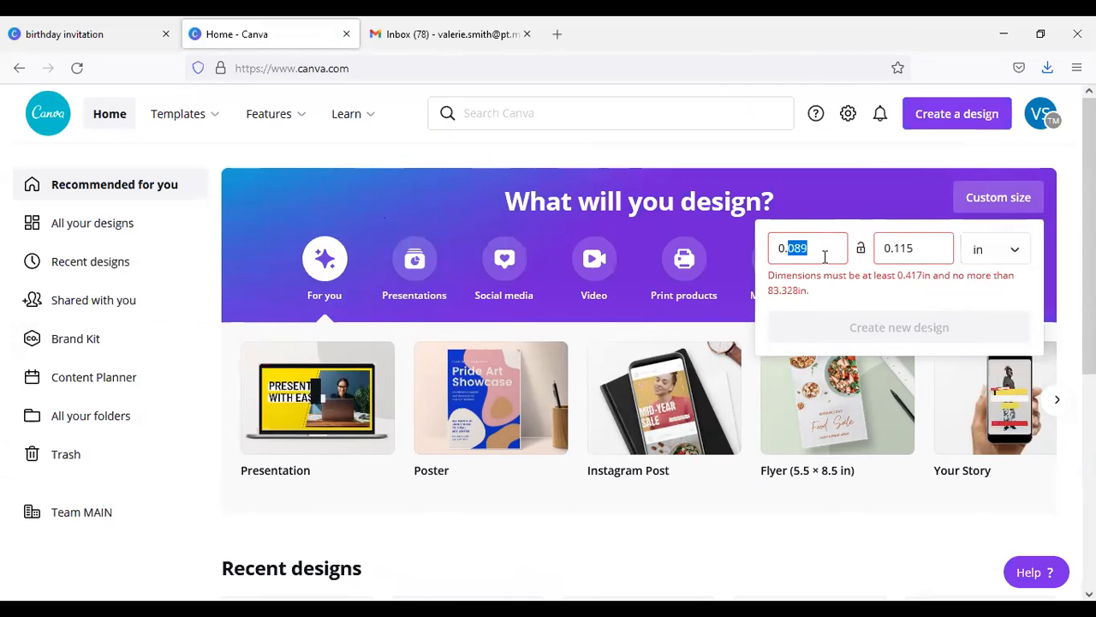
text(8.5)
double_click(927, 240)
click(928, 239)
text(11)
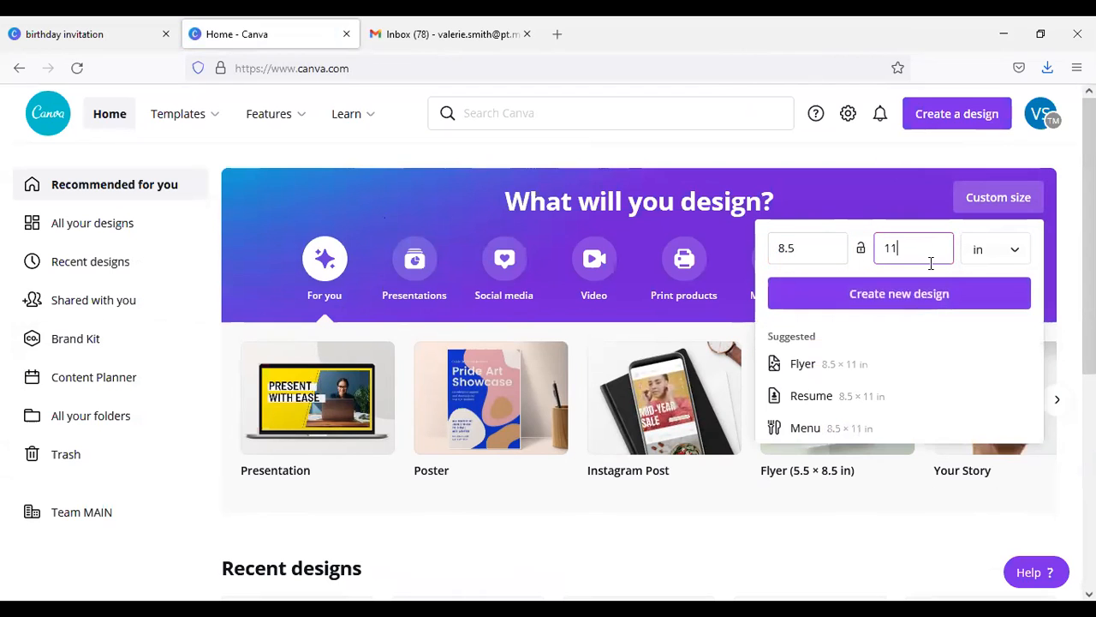
click(838, 368)
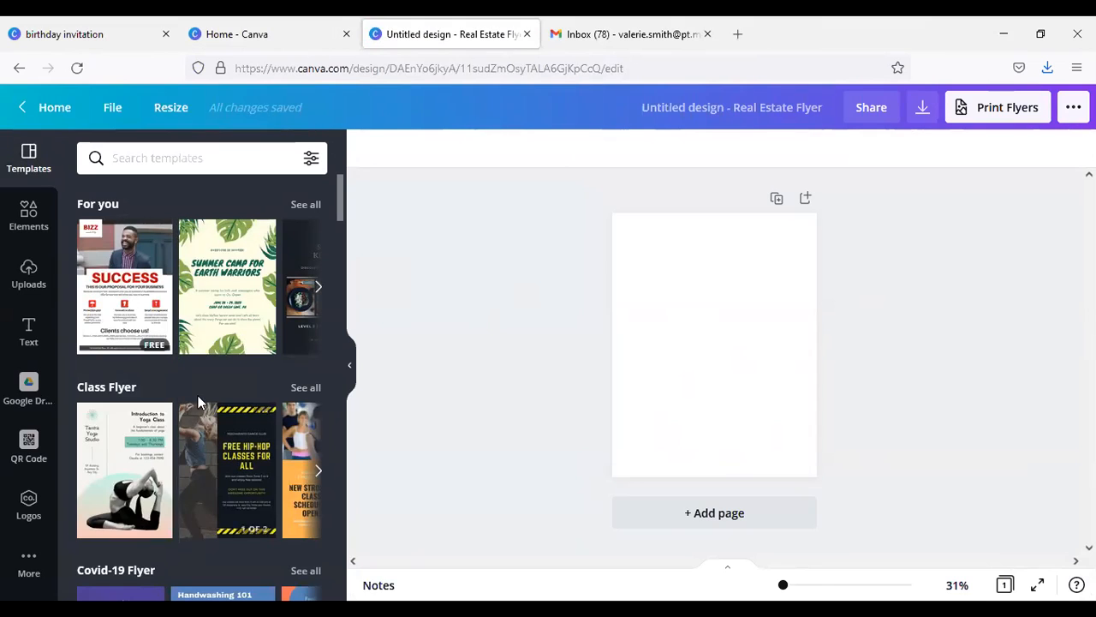
Step: Examine the flyer template categories offered for the blank design
scroll(190, 394, down, 5)
scroll(191, 387, down, 3)
scroll(185, 377, up, 3)
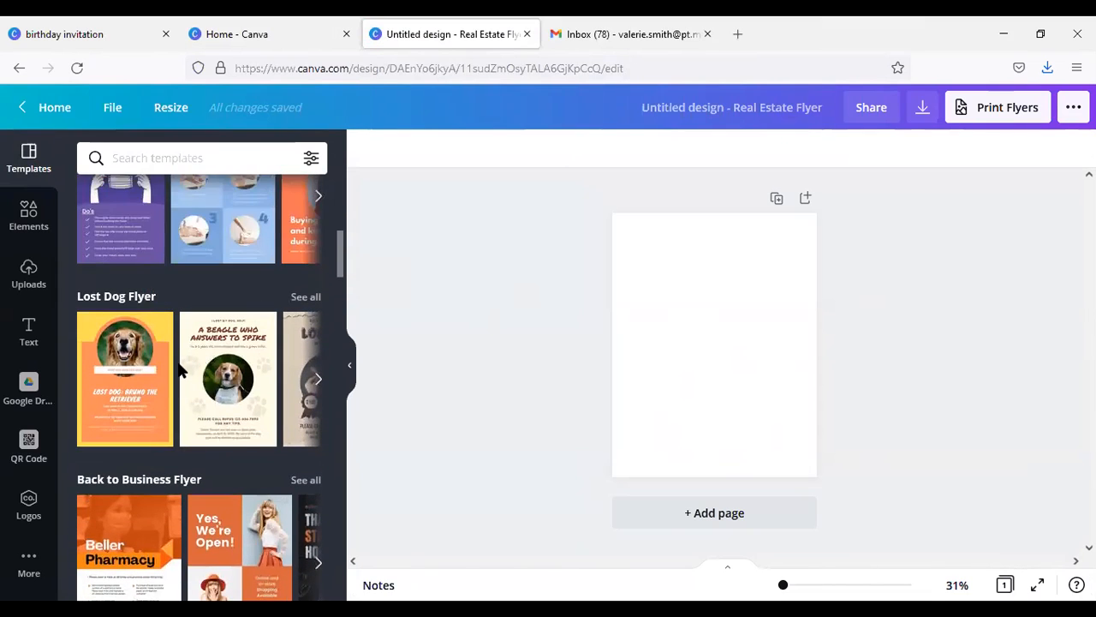
scroll(180, 370, down, 2)
scroll(178, 370, down, 2)
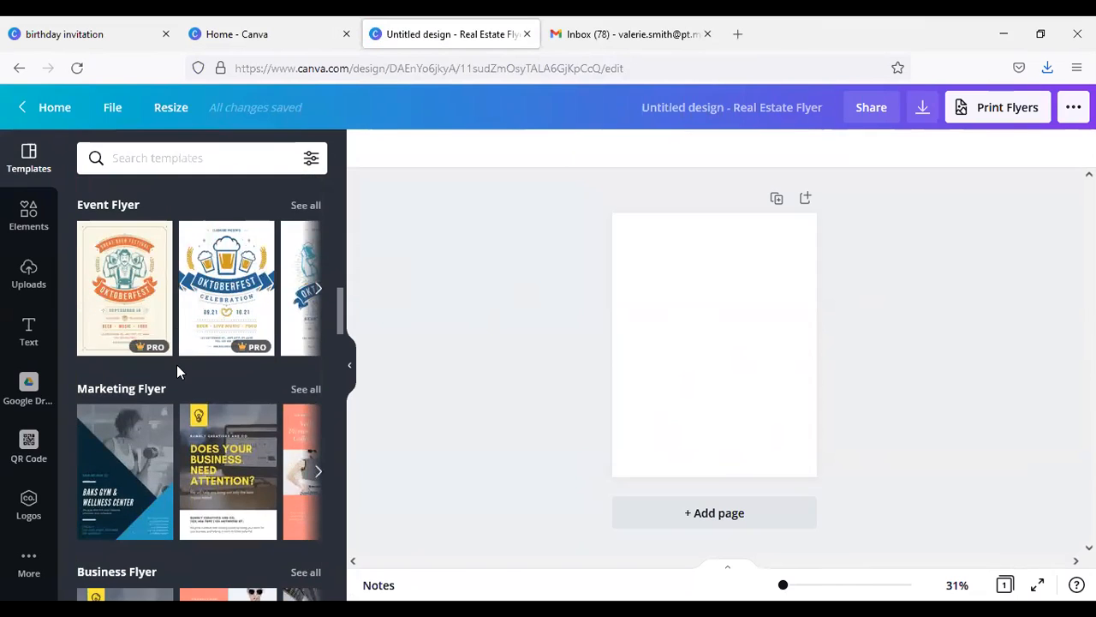
scroll(176, 364, down, 2)
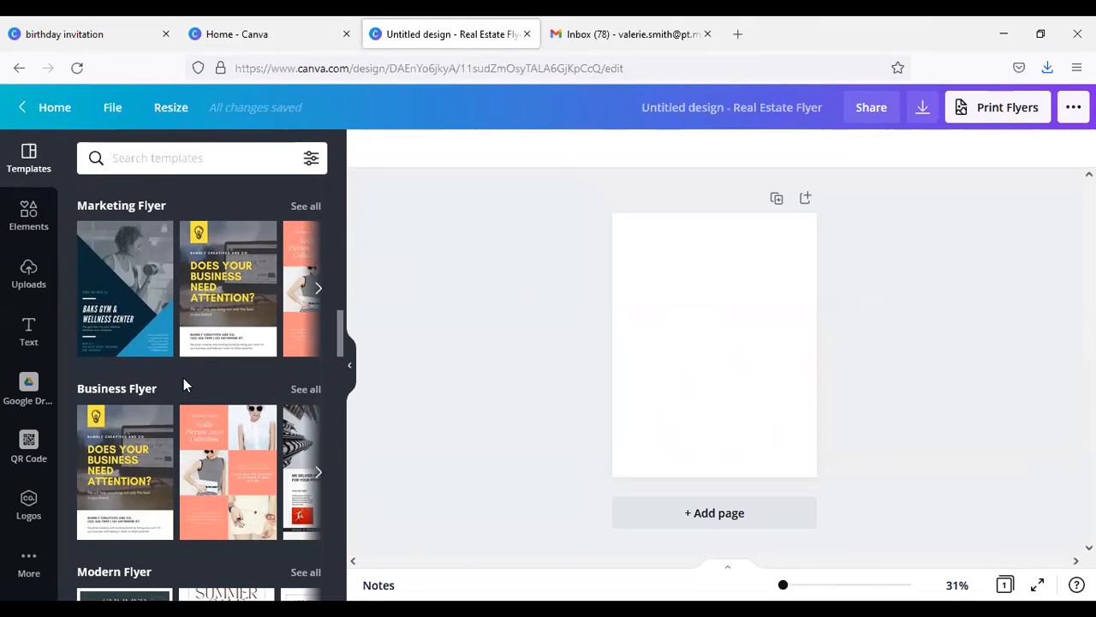
Step: Place the uploaded photo of the forest stream on the blank flyer page
click(29, 287)
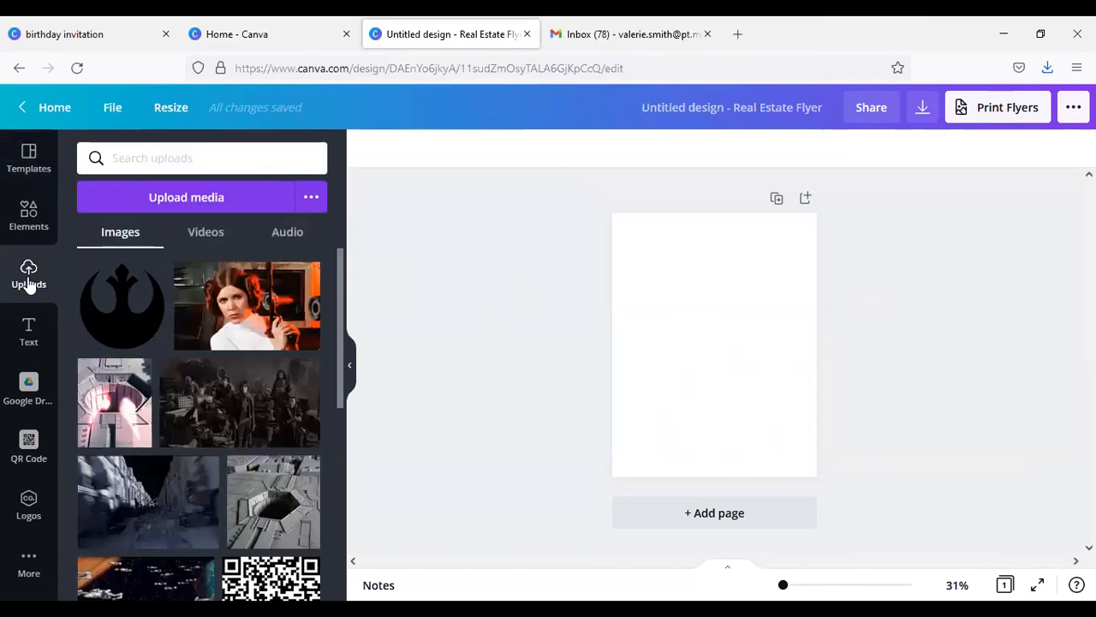
scroll(231, 322, down, 5)
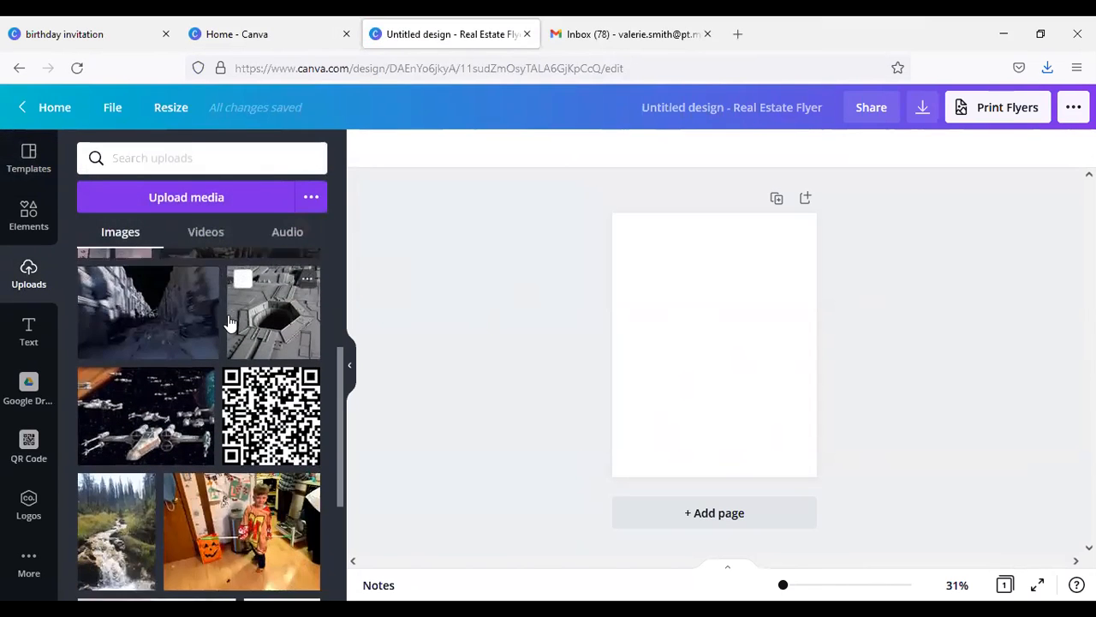
scroll(229, 322, down, 5)
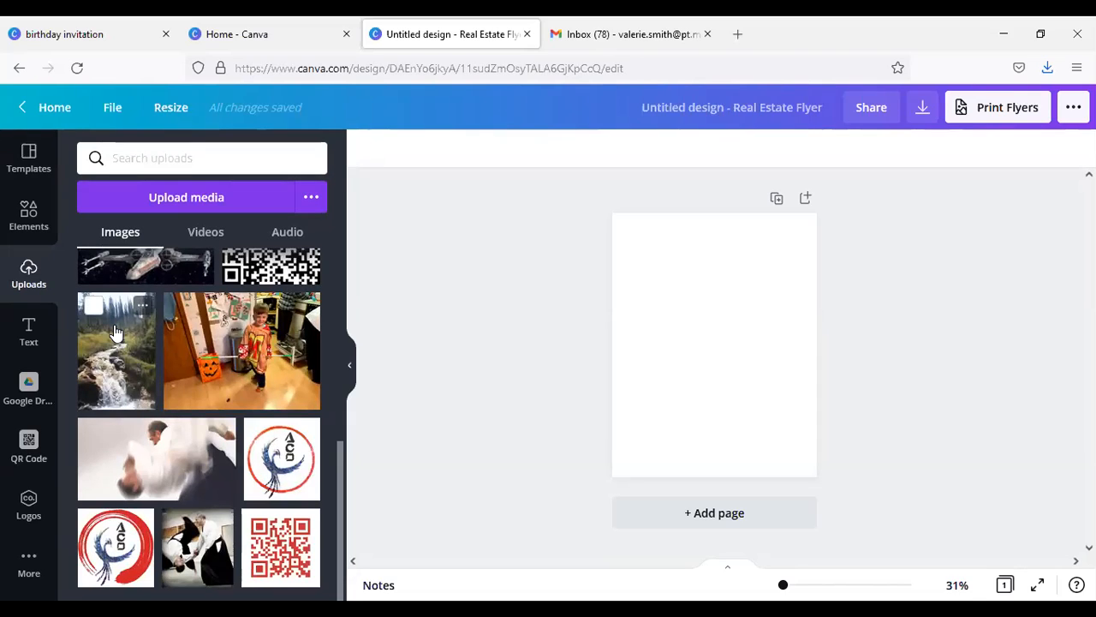
drag(116, 334, 690, 284)
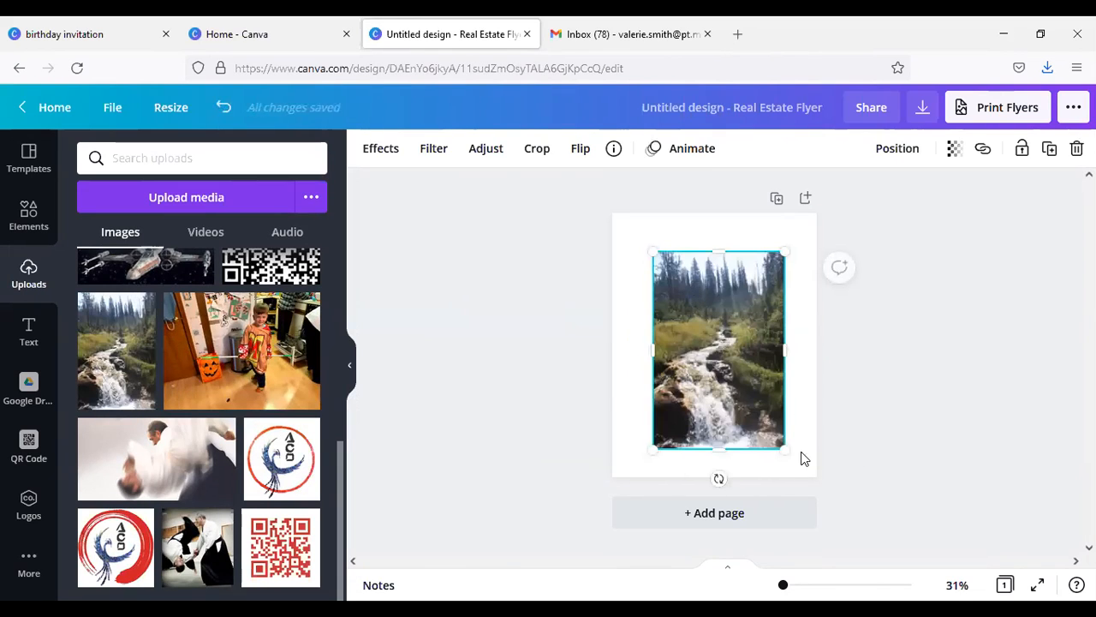
Step: Enlarge the stream photo from two opposite corners until it nearly fills the page, leaving a white margin around it
drag(785, 448, 798, 461)
drag(651, 249, 630, 225)
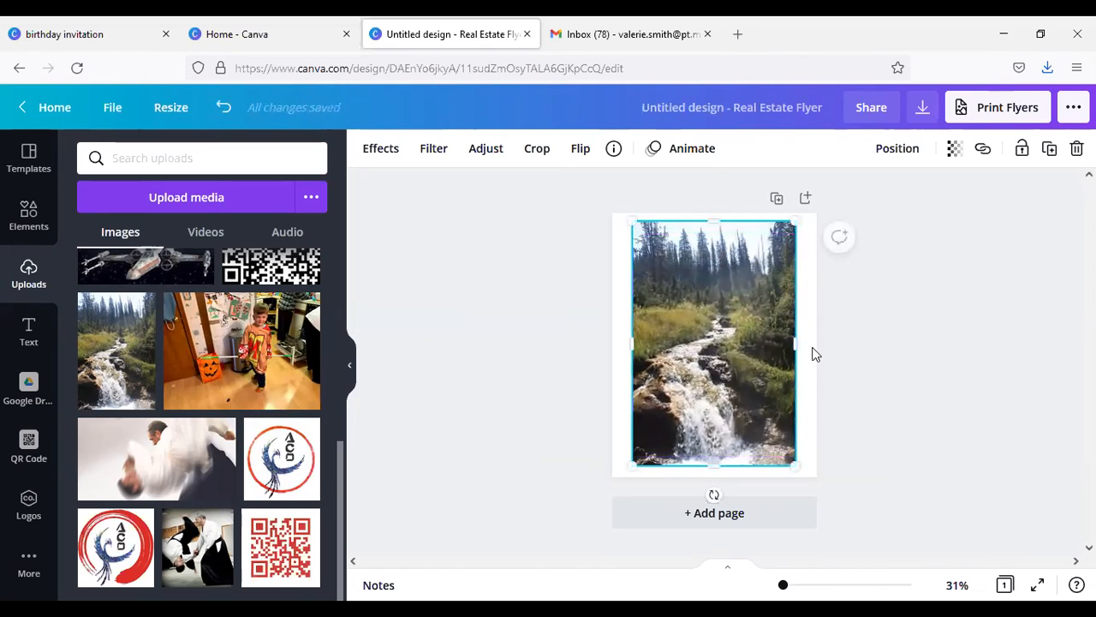
click(947, 364)
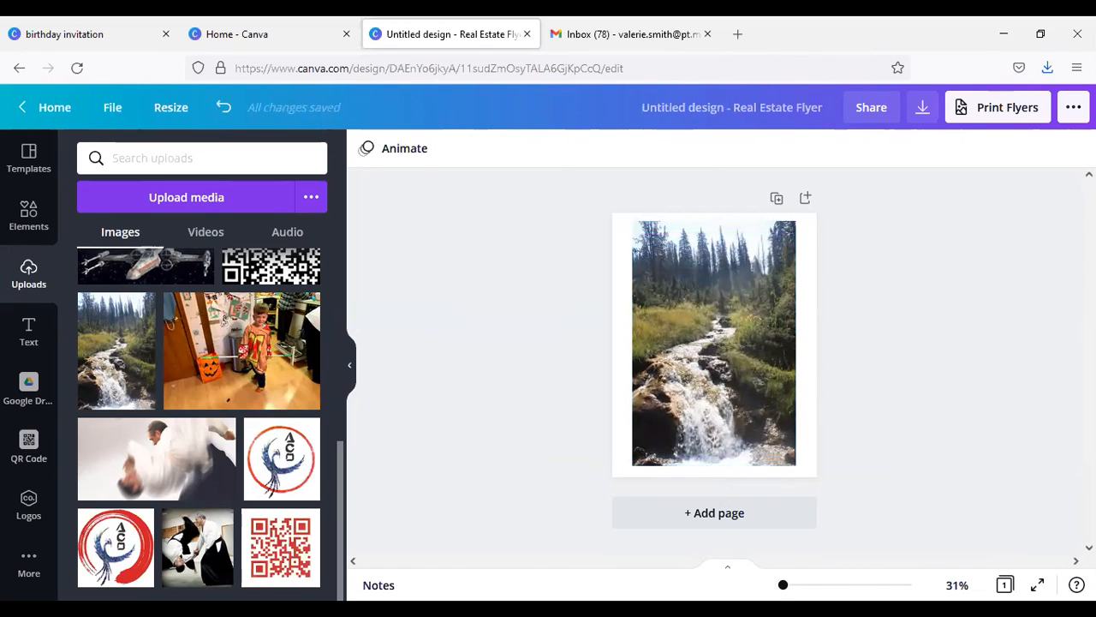
Step: Examine the element categories available for the flyer, including shapes, graphics, videos, audio, charts and frames
mouse_move(783, 584)
mouse_down()
mouse_move(795, 585)
mouse_move(785, 585)
mouse_up()
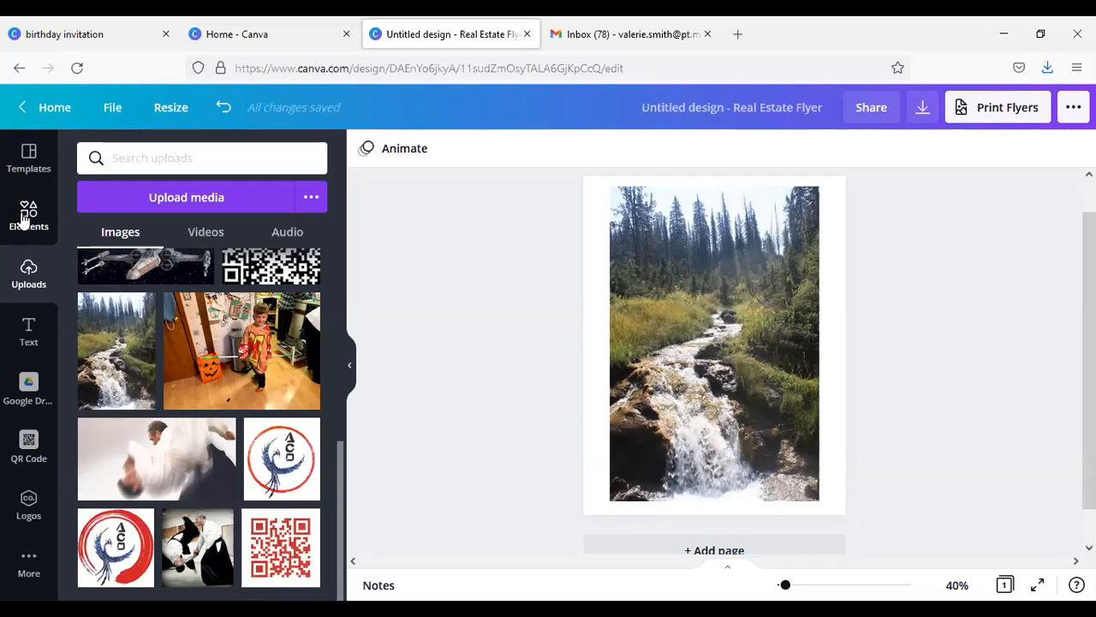
click(25, 216)
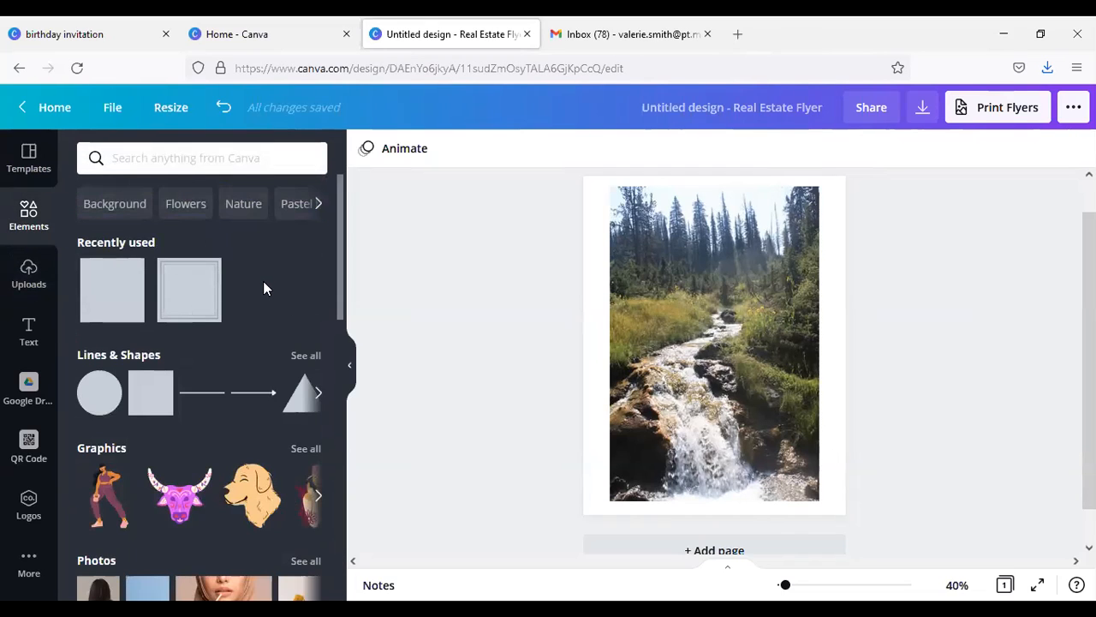
scroll(265, 286, down, 3)
scroll(210, 294, down, 4)
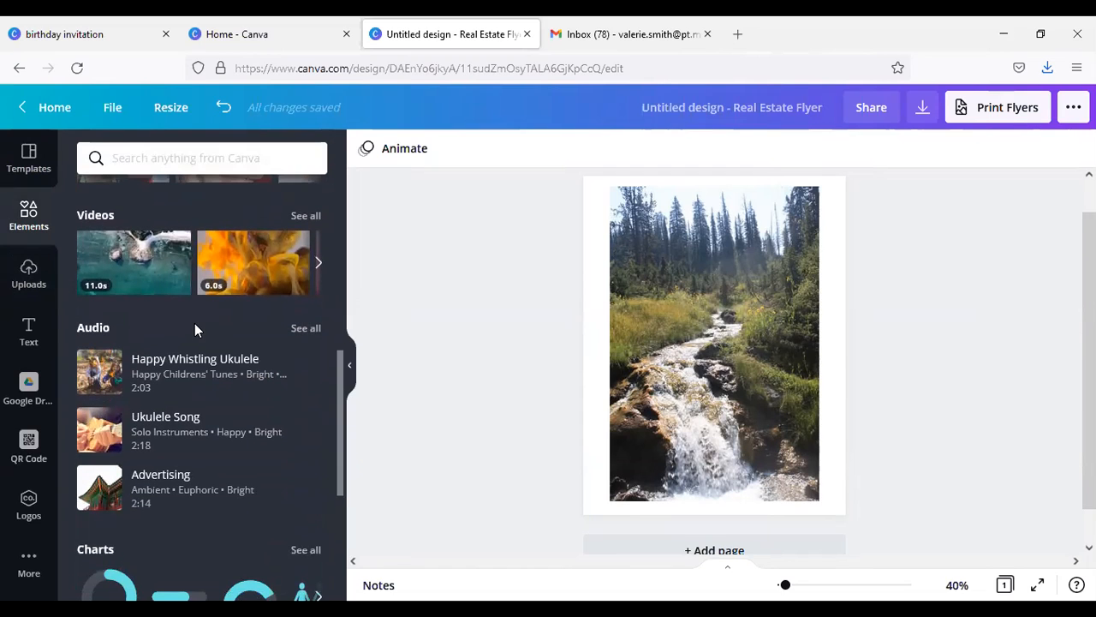
scroll(211, 330, down, 1)
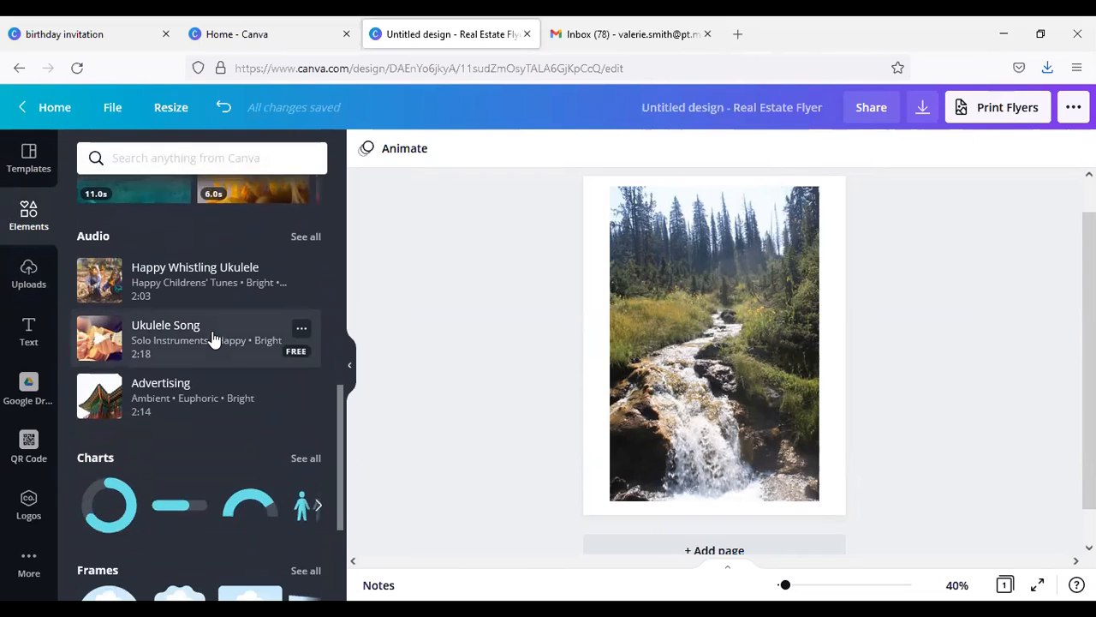
scroll(240, 411, down, 2)
scroll(246, 431, up, 1)
scroll(248, 428, up, 5)
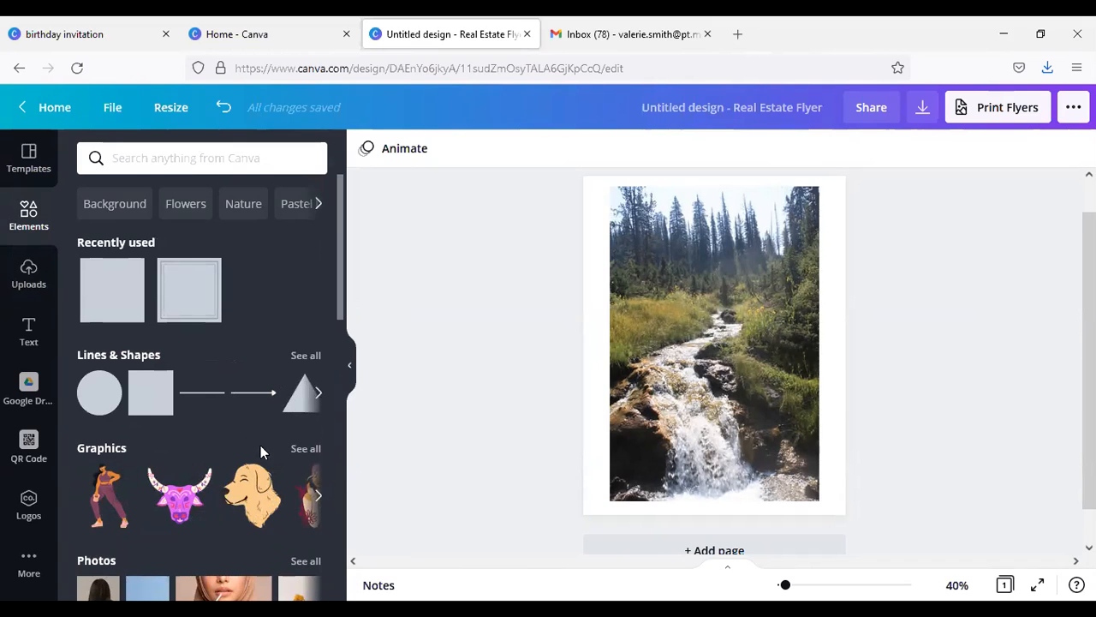
Step: Browse the full set of lines and shapes and place a plain square over the upper part of the stream photo
click(306, 356)
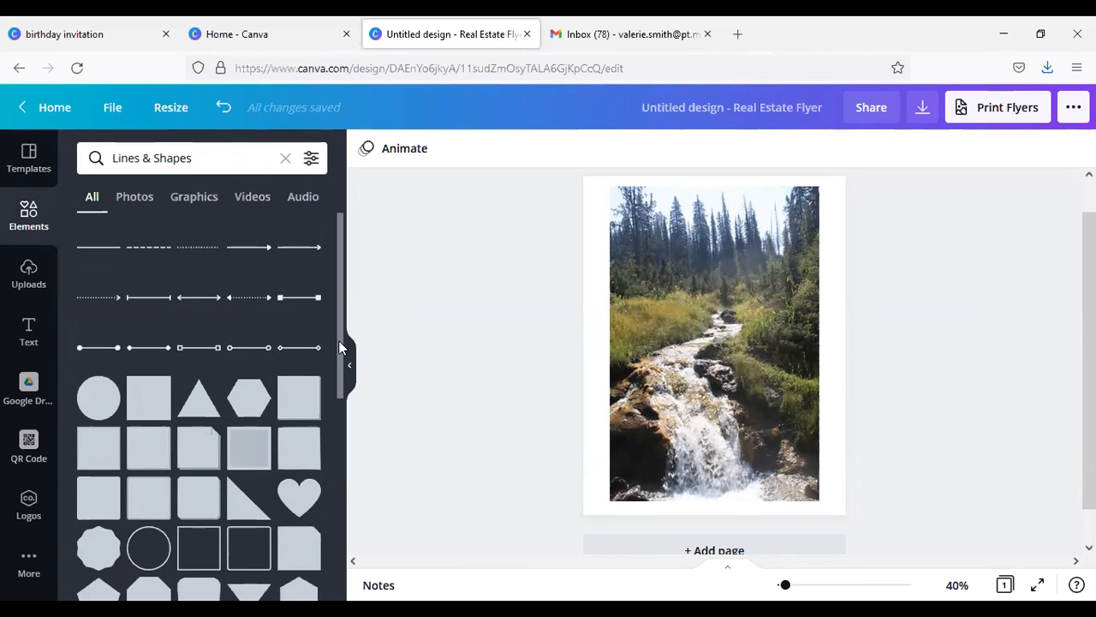
scroll(313, 446, down, 10)
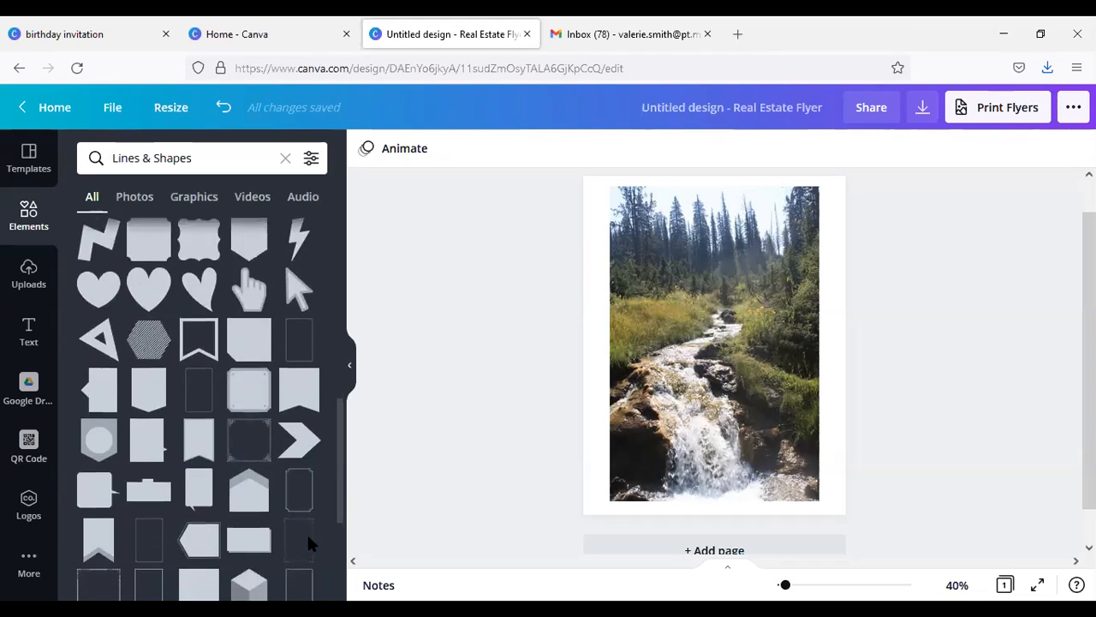
scroll(308, 542, down, 10)
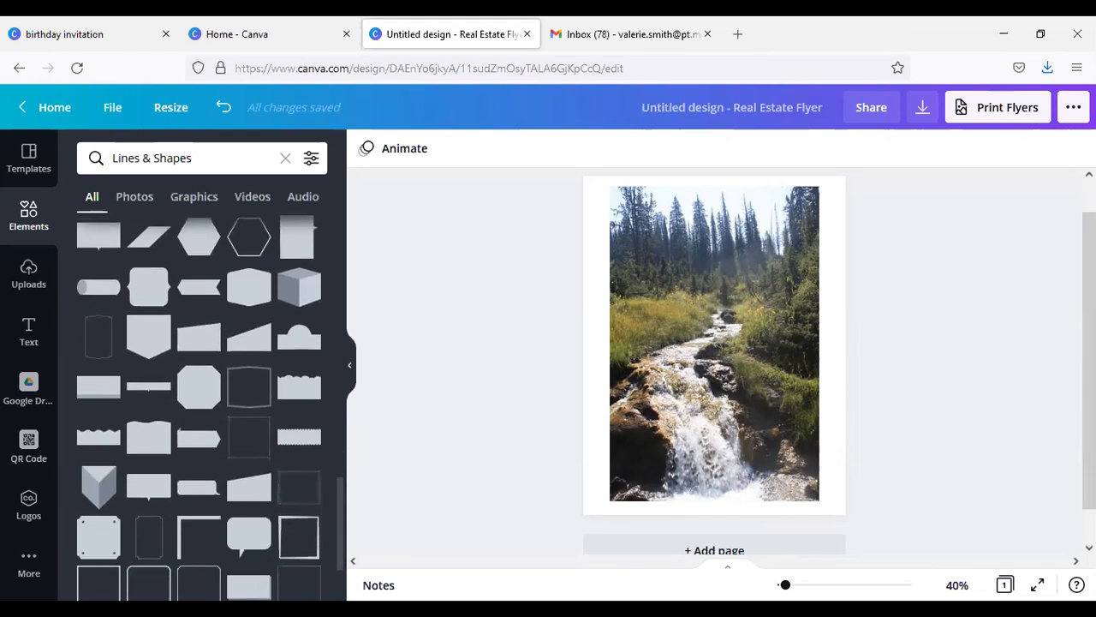
scroll(342, 351, up, 20)
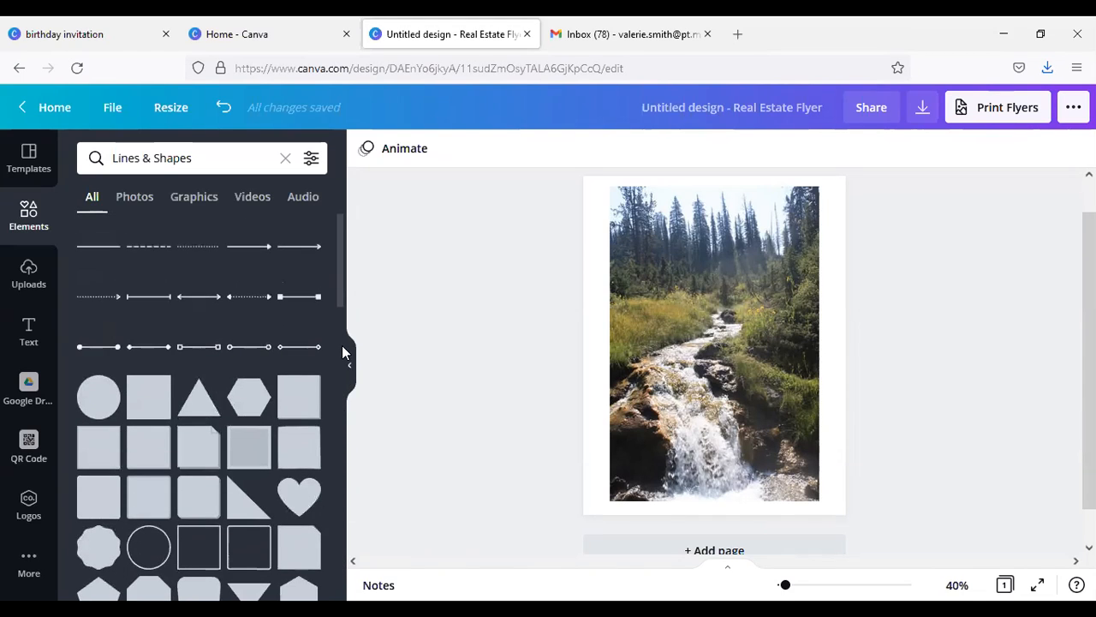
scroll(342, 351, down, 2)
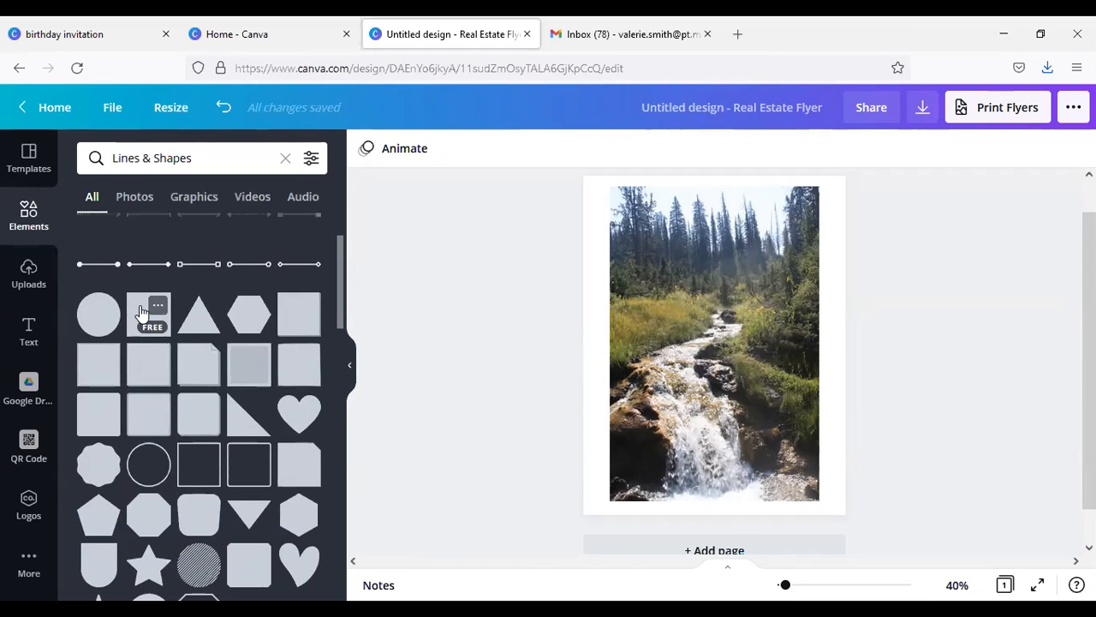
drag(142, 313, 659, 230)
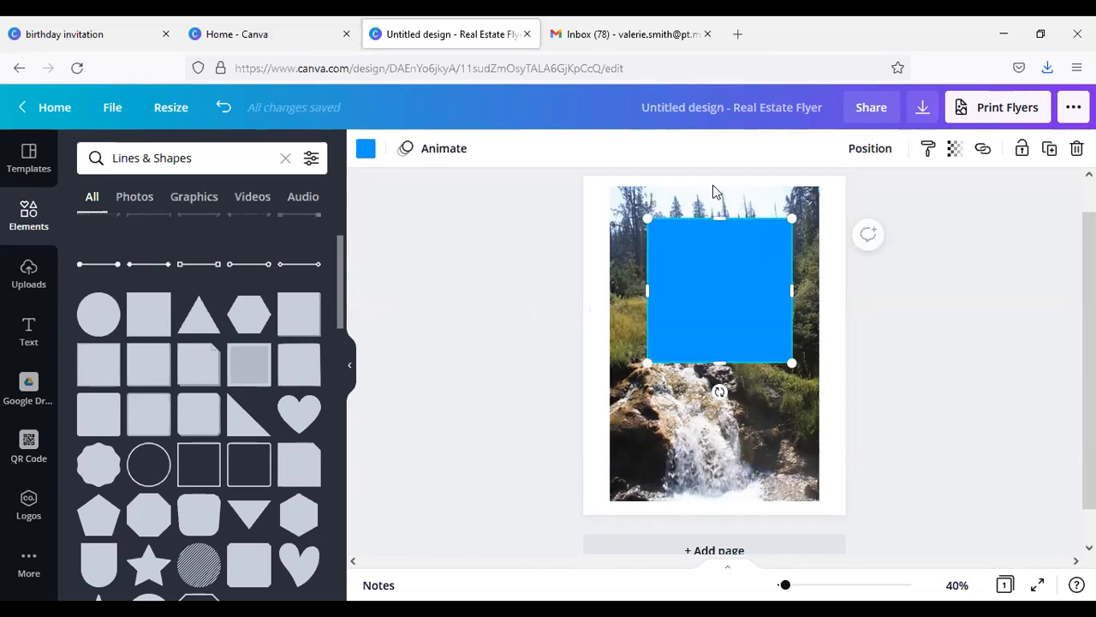
Step: Recolour the square with the slate grey-blue taken from the photo's colours
click(365, 154)
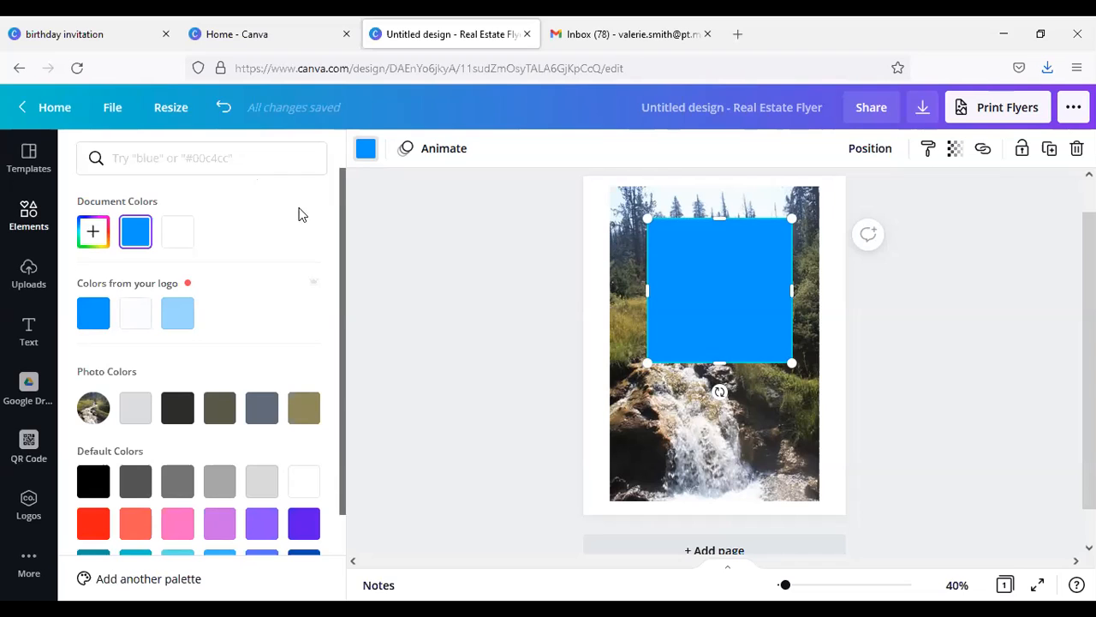
click(693, 271)
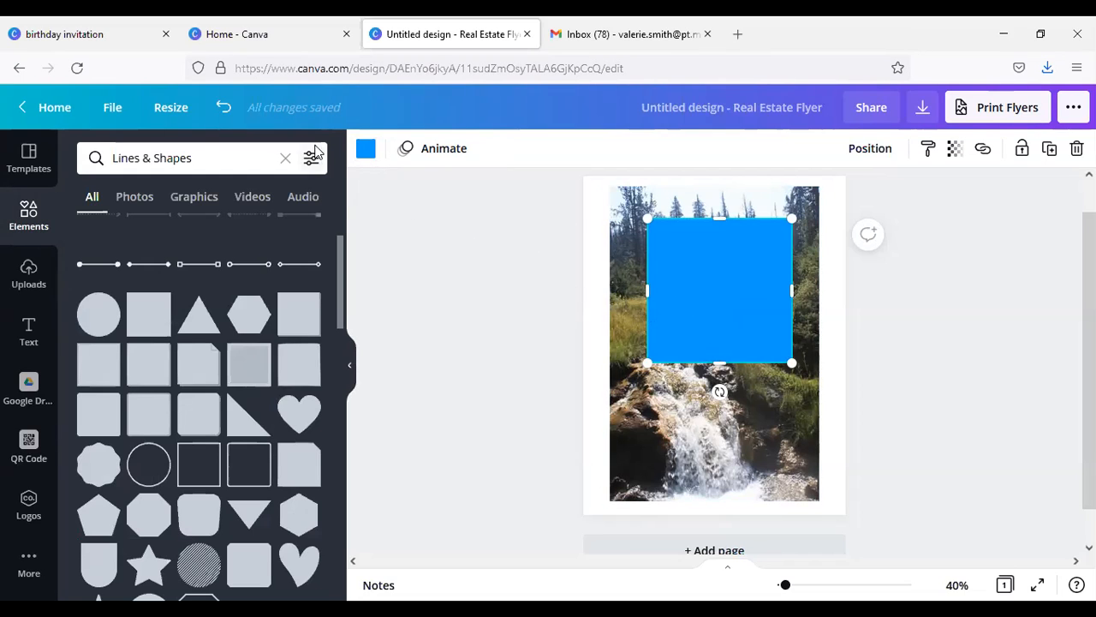
click(365, 151)
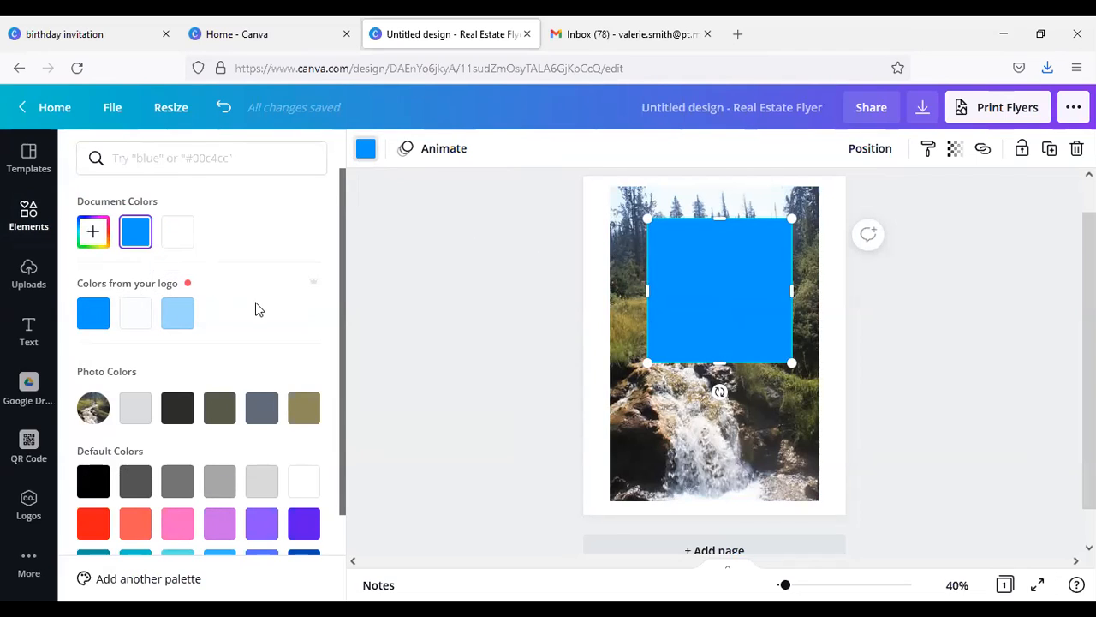
scroll(255, 309, down, 1)
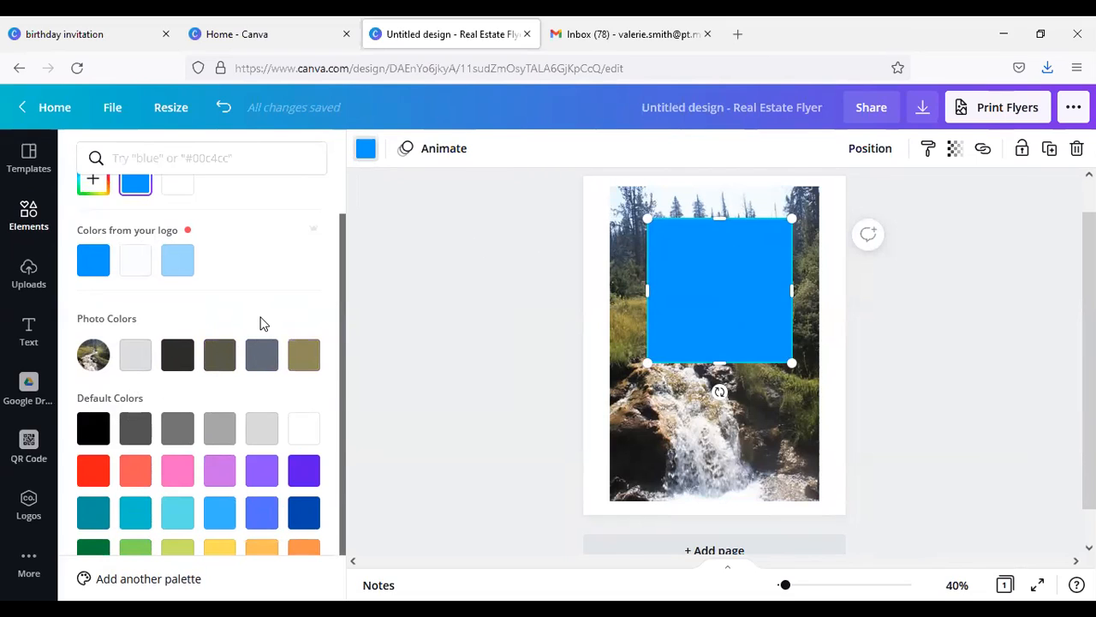
scroll(263, 323, down, 1)
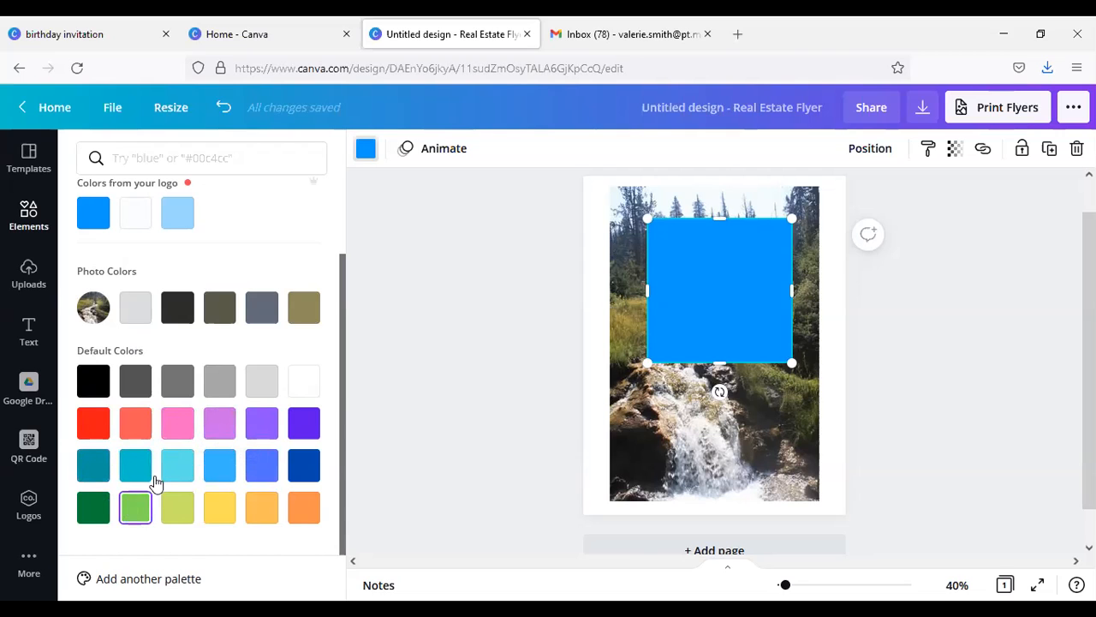
click(272, 317)
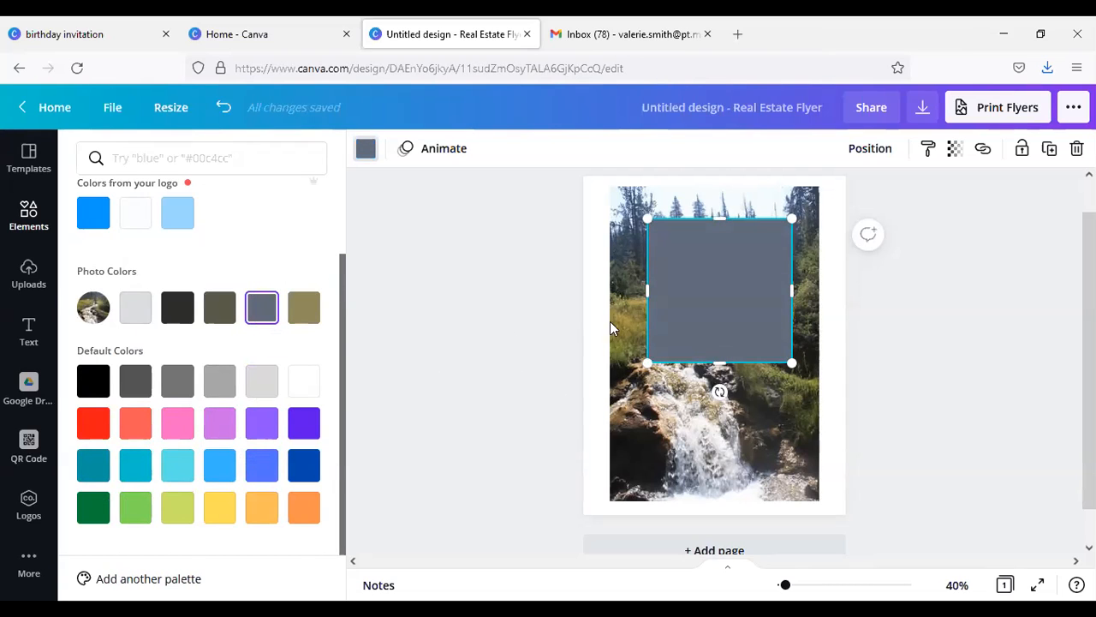
Step: Reshape the grey square into a wide, low banner and centre it horizontally near the top of the stream photo
drag(649, 363, 733, 272)
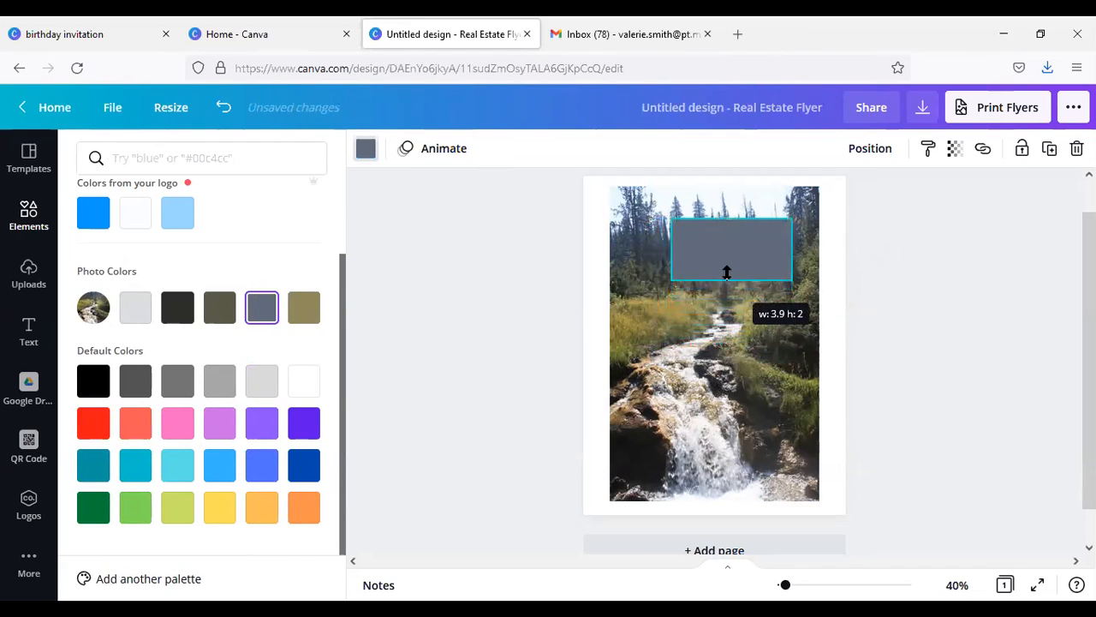
drag(674, 247, 632, 247)
drag(740, 249, 713, 255)
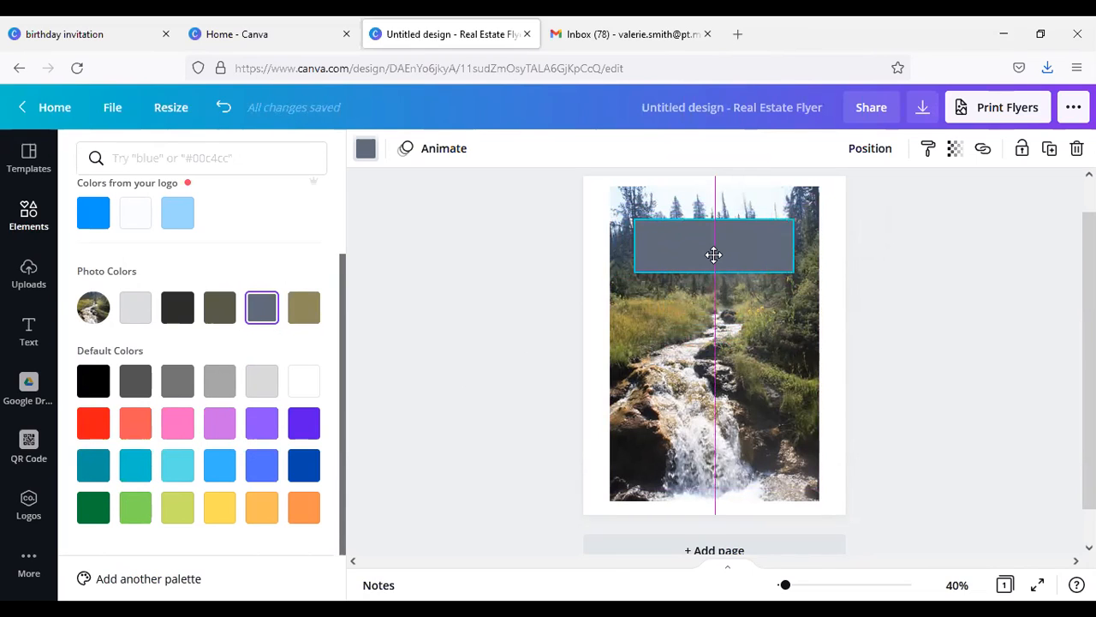
drag(713, 255, 713, 256)
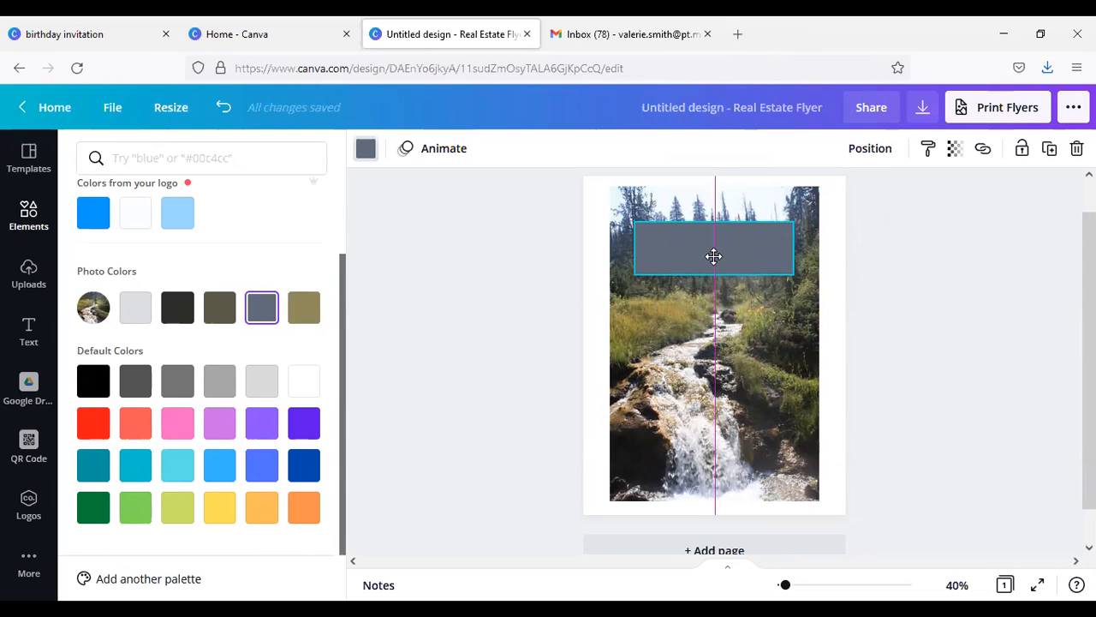
mouse_move(714, 256)
mouse_down()
mouse_move(688, 252)
mouse_move(731, 254)
mouse_move(714, 242)
mouse_up()
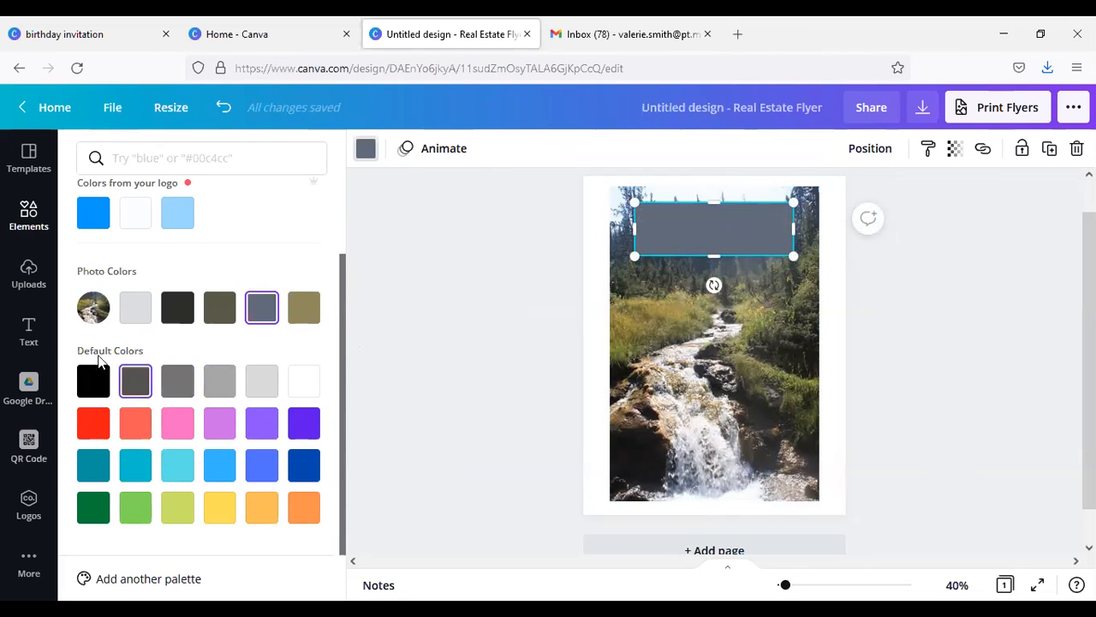
Step: Add a heading text box to the flyer and set its font to Bison
click(25, 333)
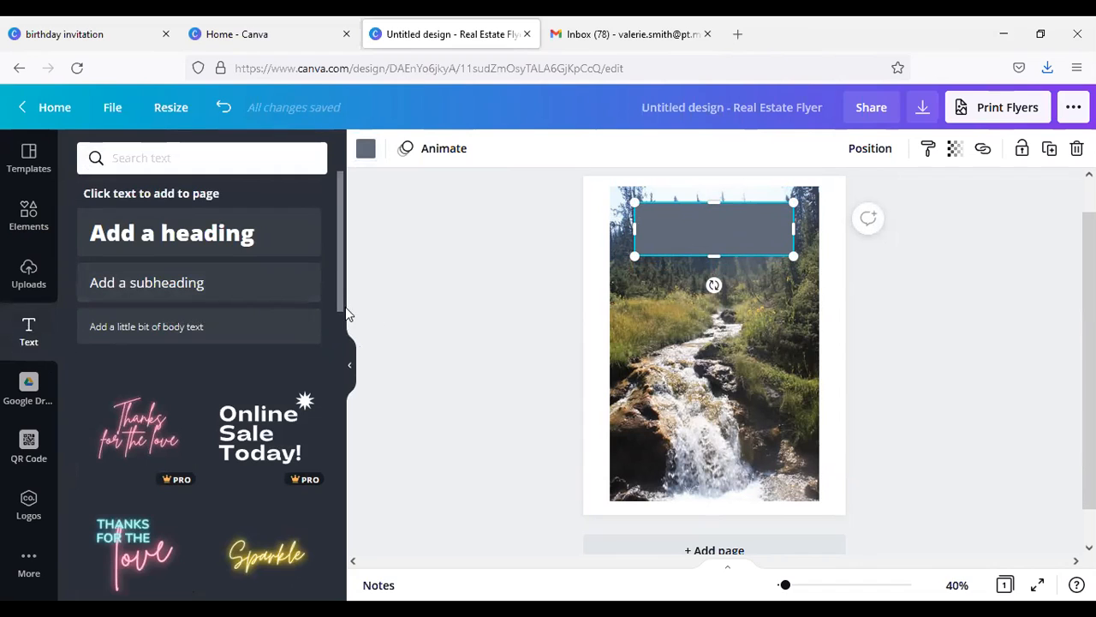
drag(340, 307, 361, 289)
click(180, 234)
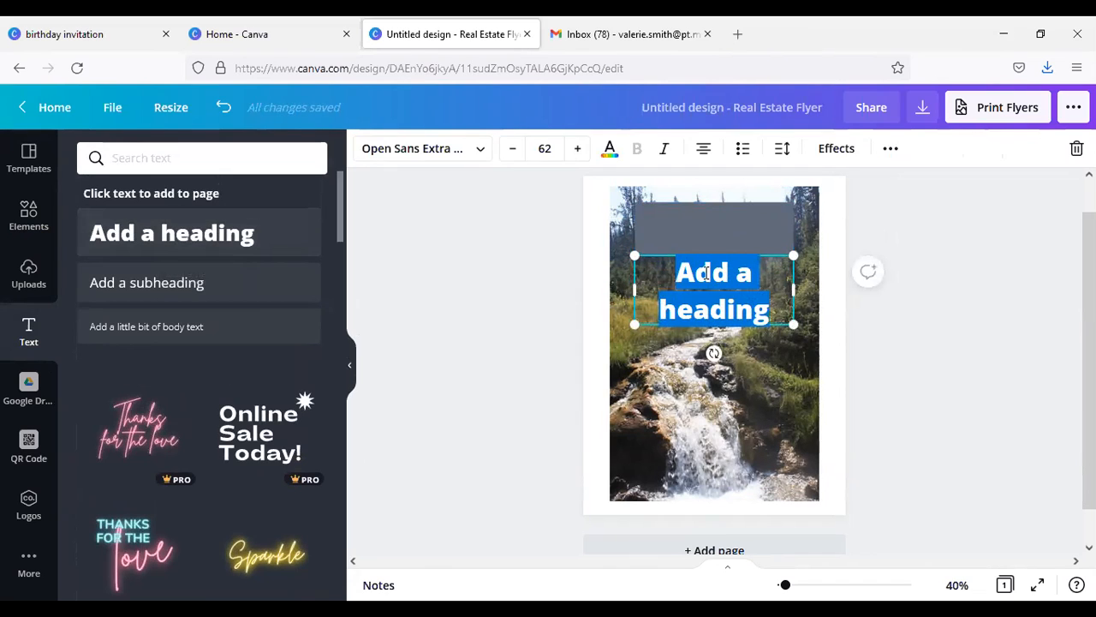
click(480, 151)
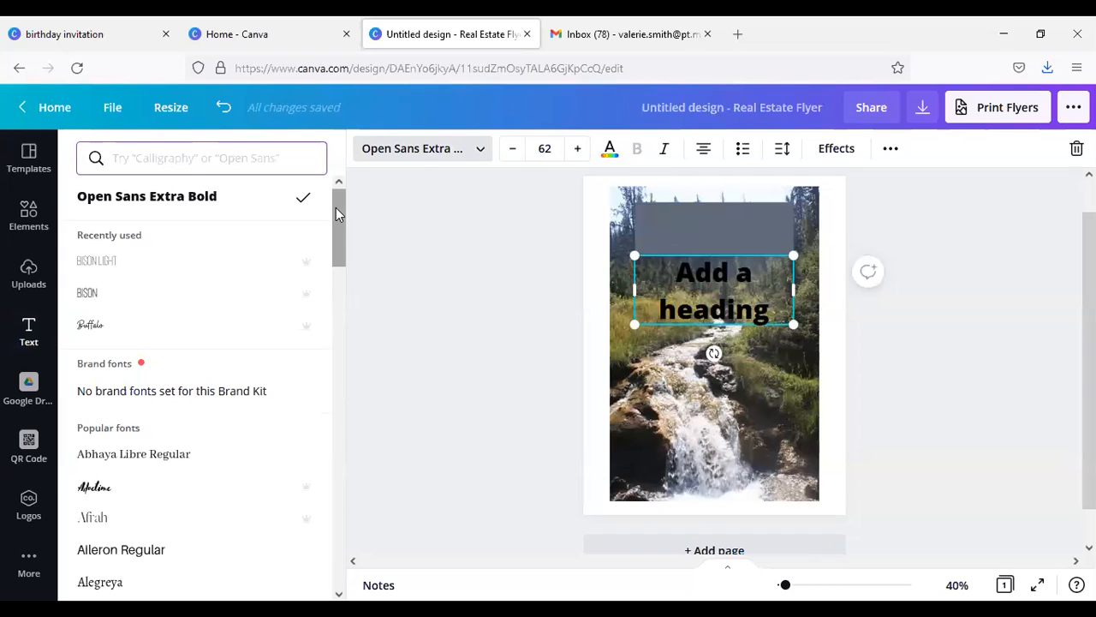
drag(336, 207, 335, 183)
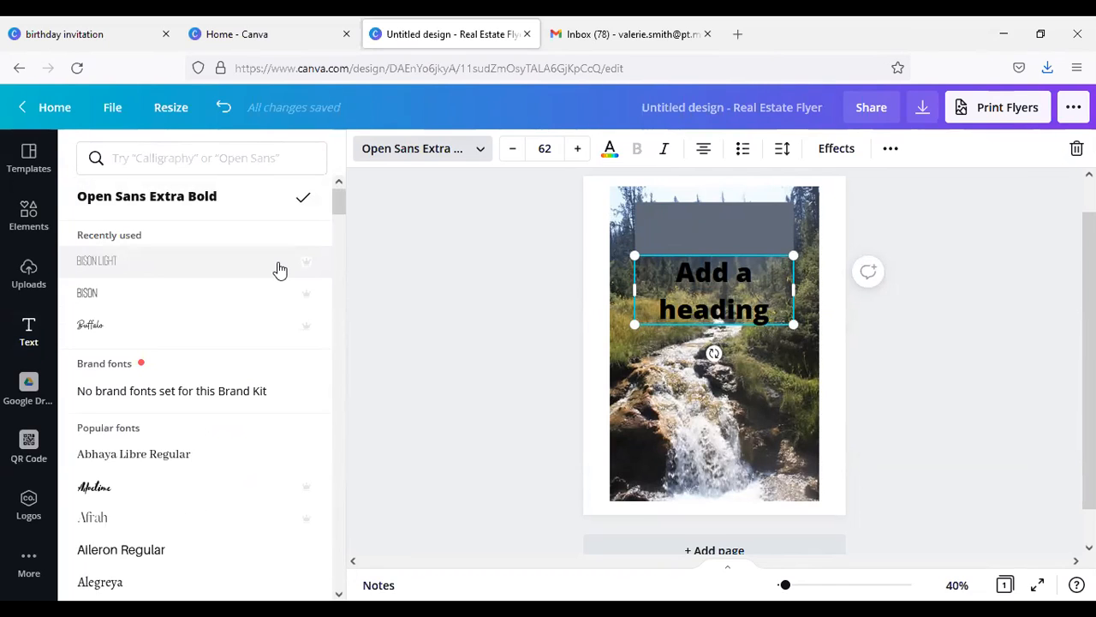
click(238, 300)
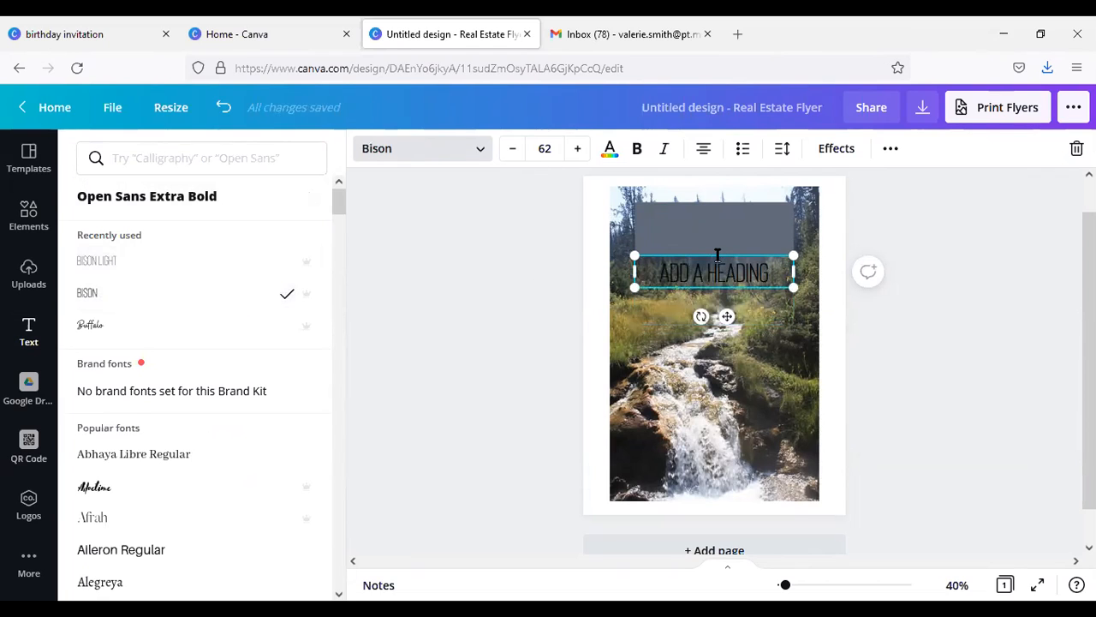
Step: Move the heading onto the grey banner and replace its placeholder text with "HIKING YELLOWSTONE"
drag(720, 254, 718, 203)
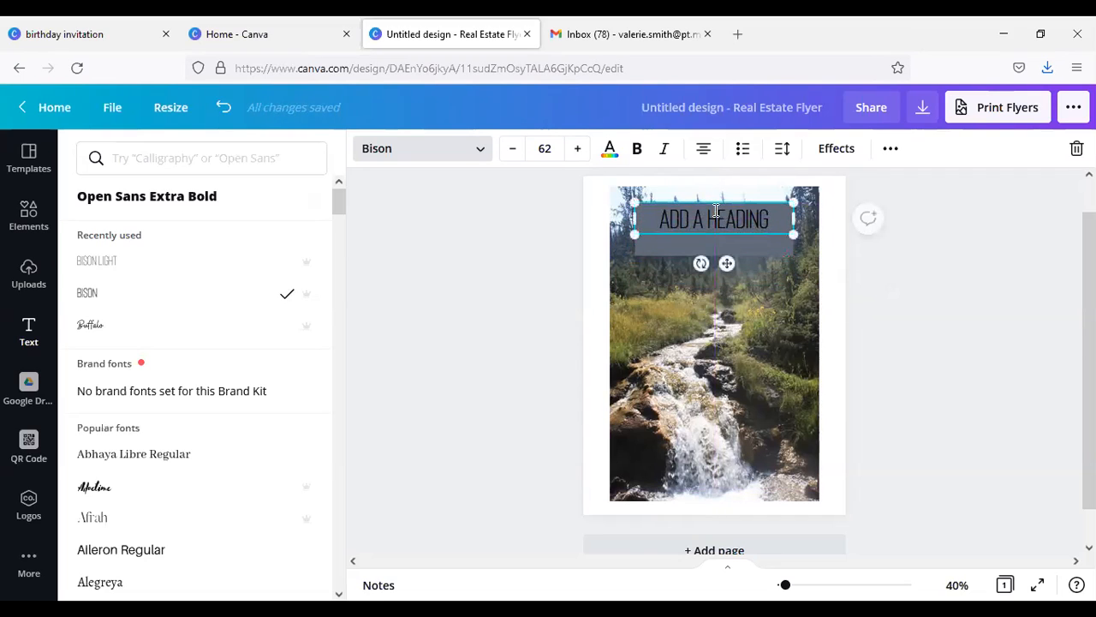
double_click(697, 217)
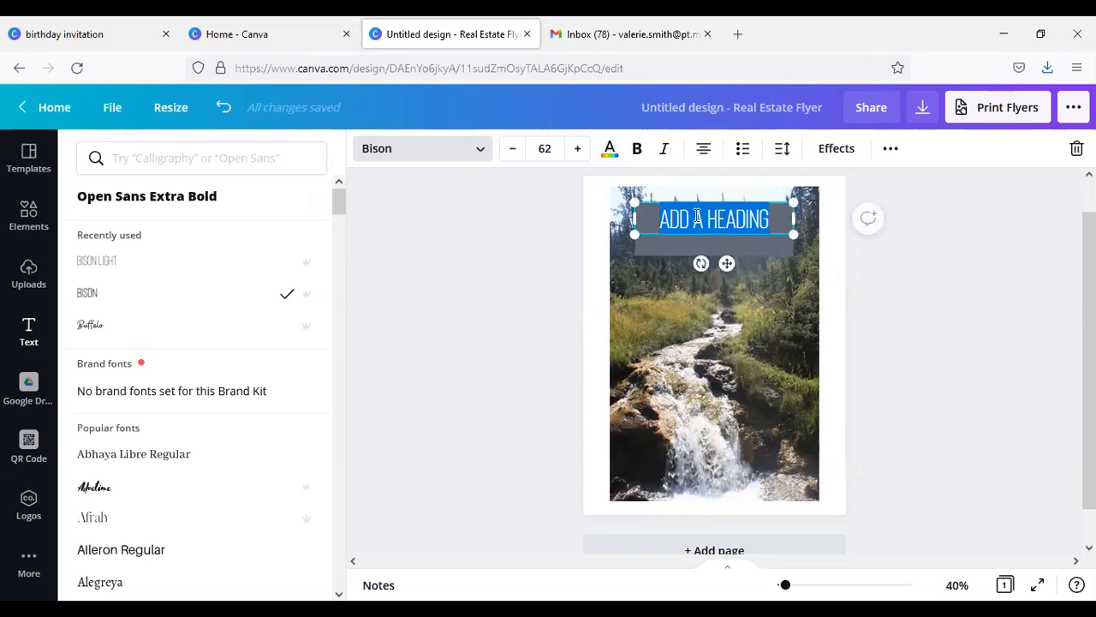
text(HIKING )
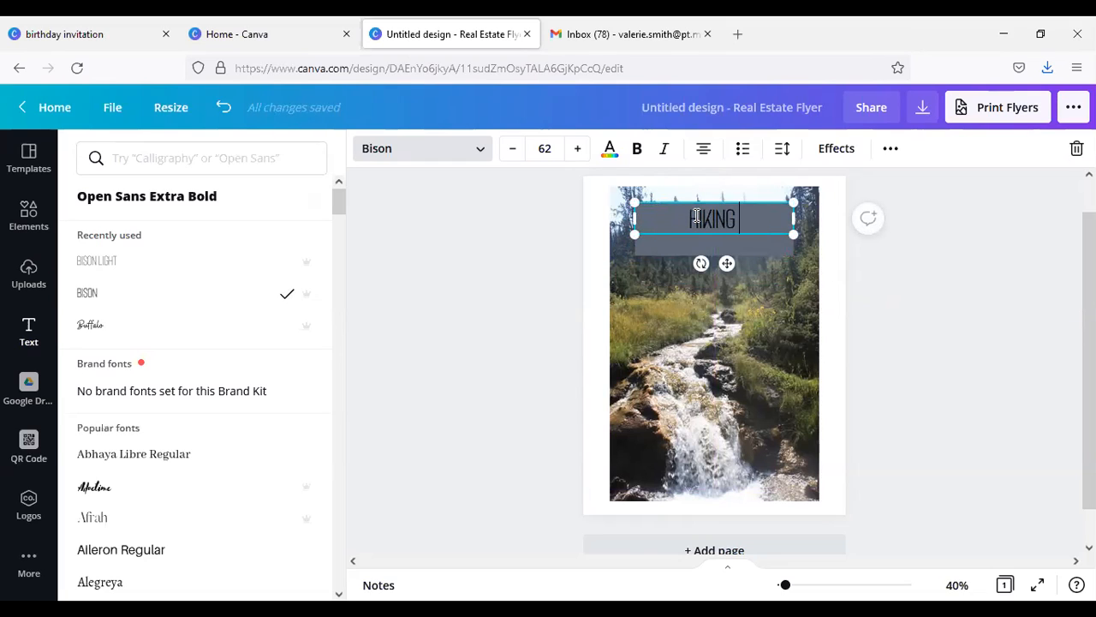
text(YEL)
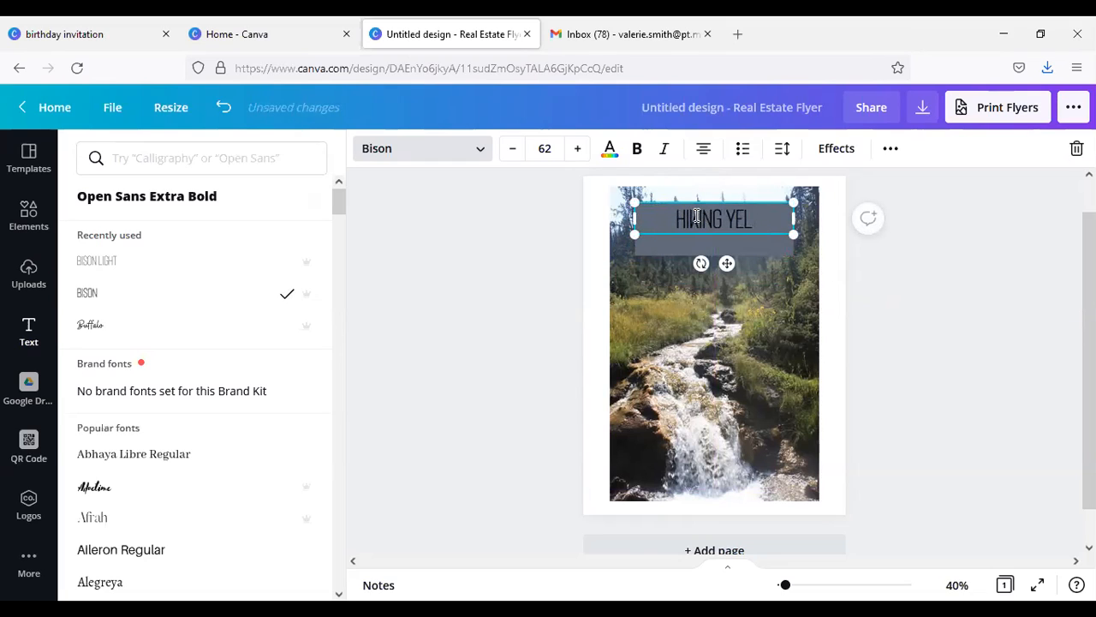
text(LOWSTONE)
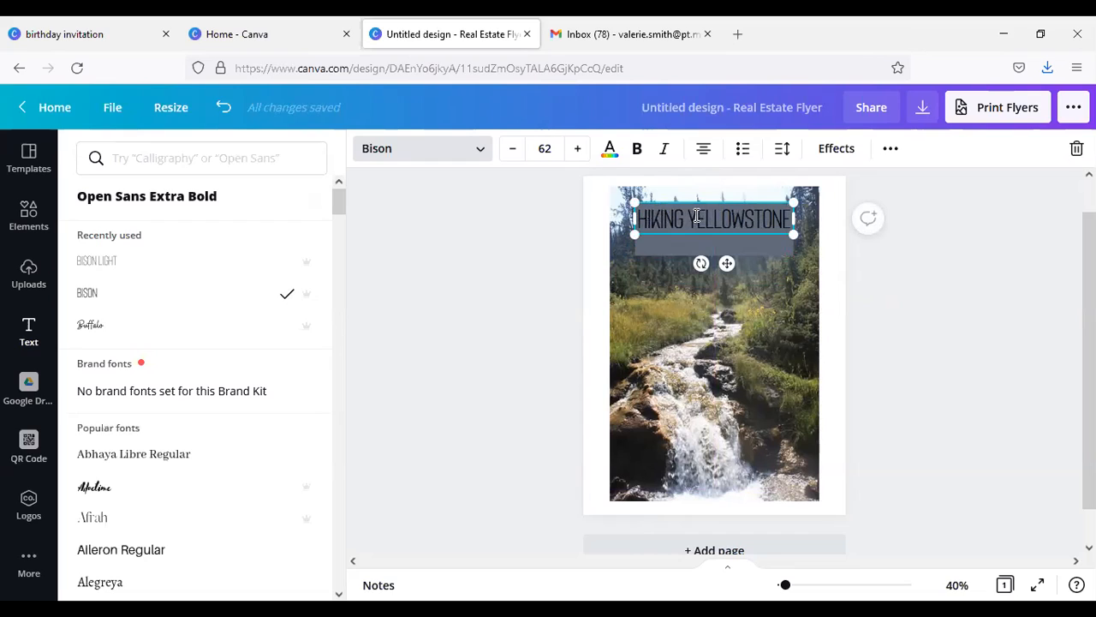
Step: Reduce the "HIKING YELLOWSTONE" heading to font size 57 and colour its text white
click(514, 150)
click(513, 150)
click(514, 150)
click(513, 150)
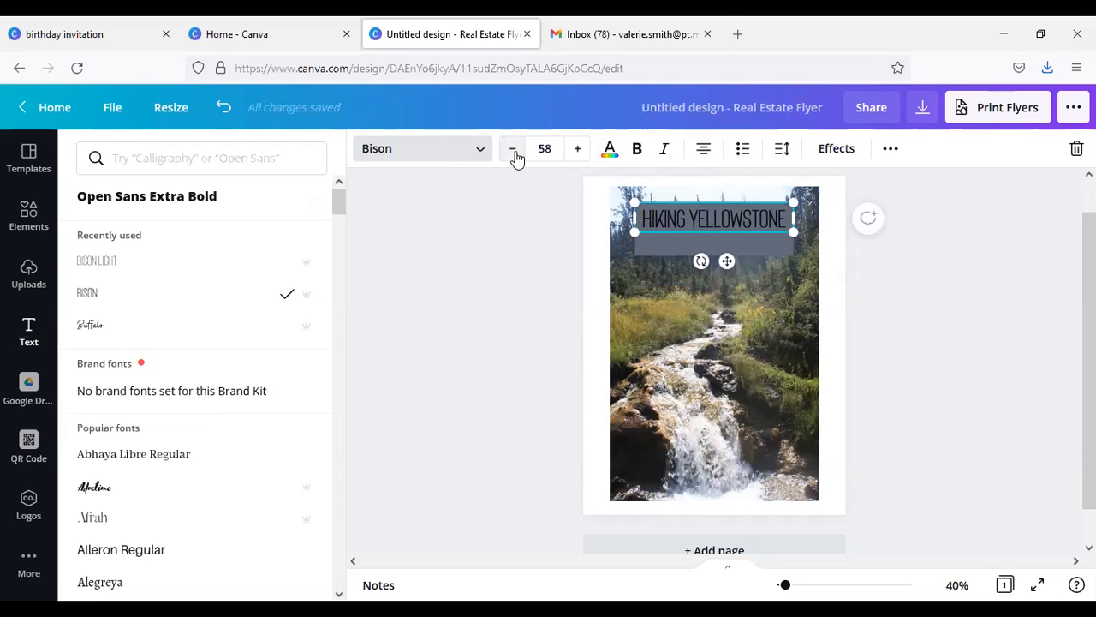
click(514, 150)
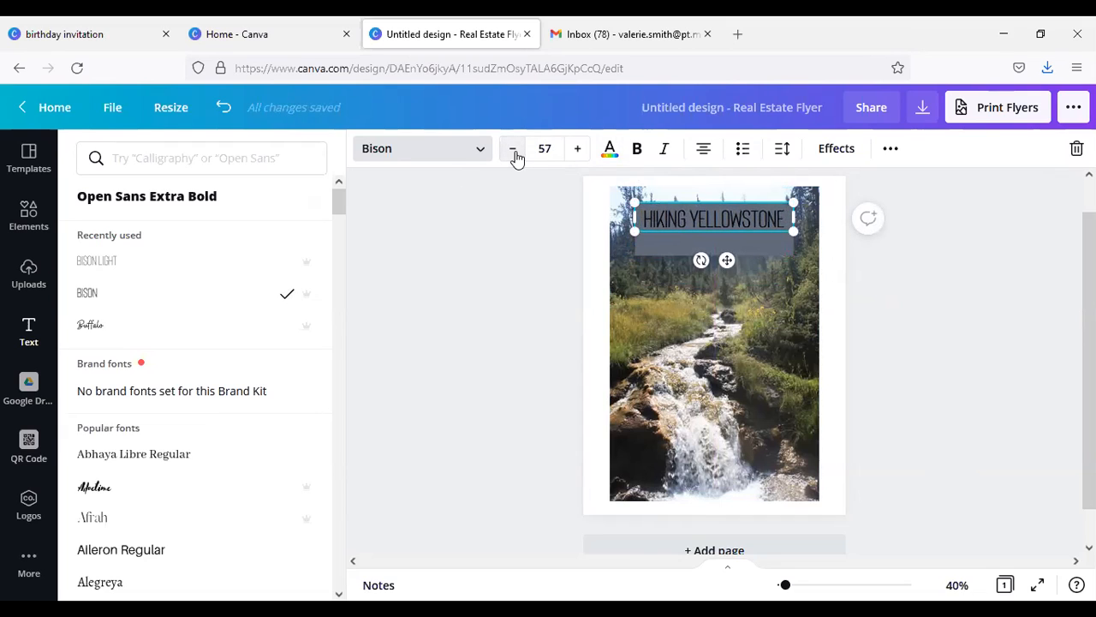
click(609, 152)
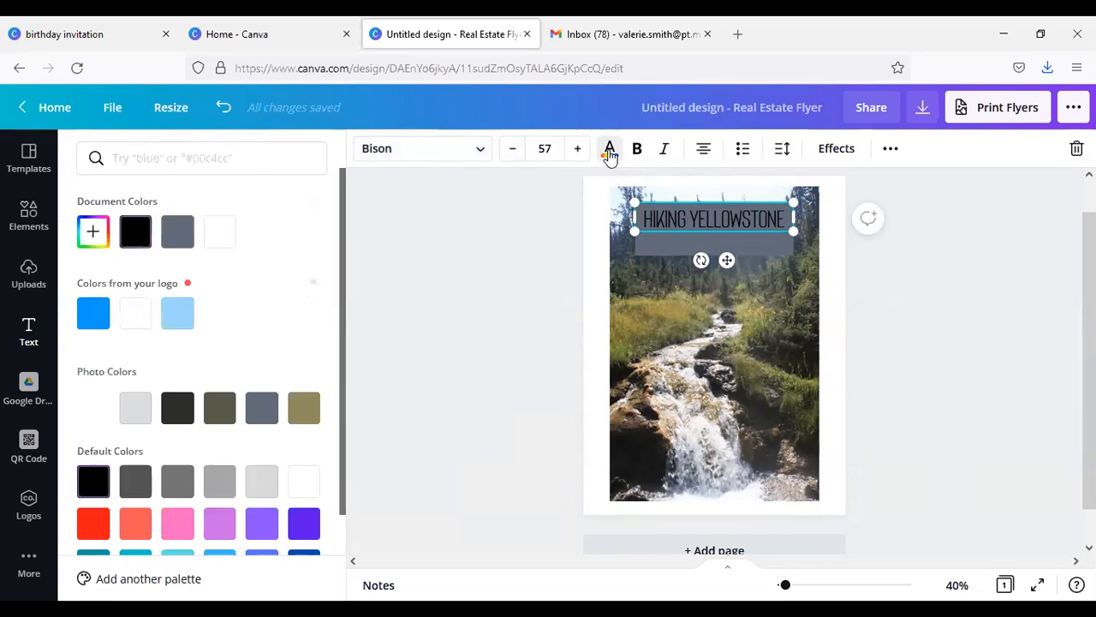
click(229, 244)
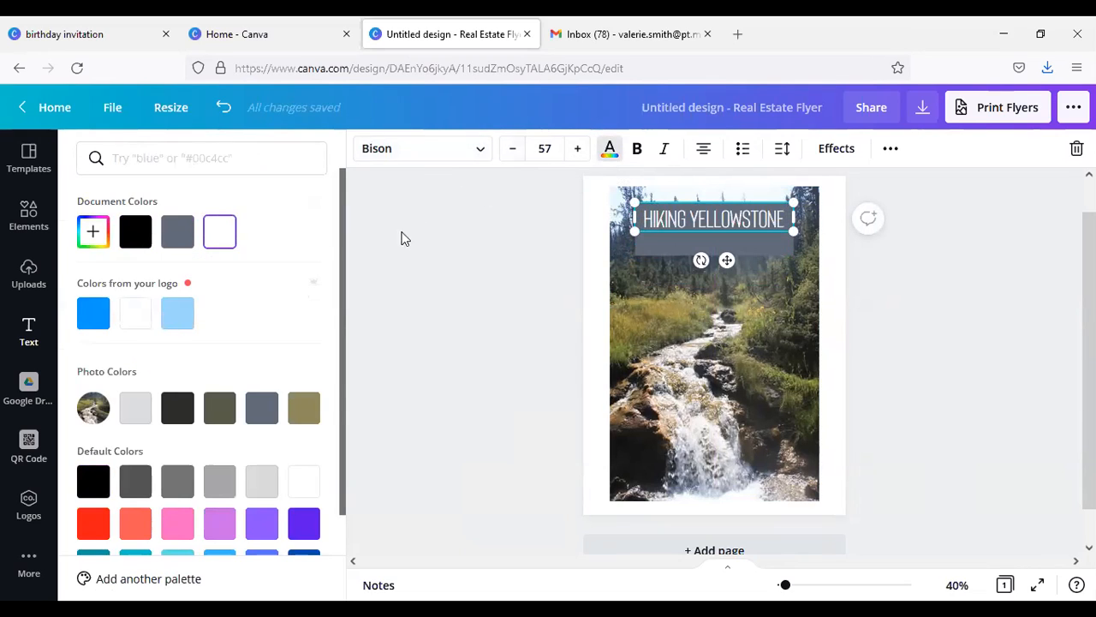
Step: Add a subheading text box on the banner beneath the "HIKING YELLOWSTONE" heading and set its font to Bison
click(435, 248)
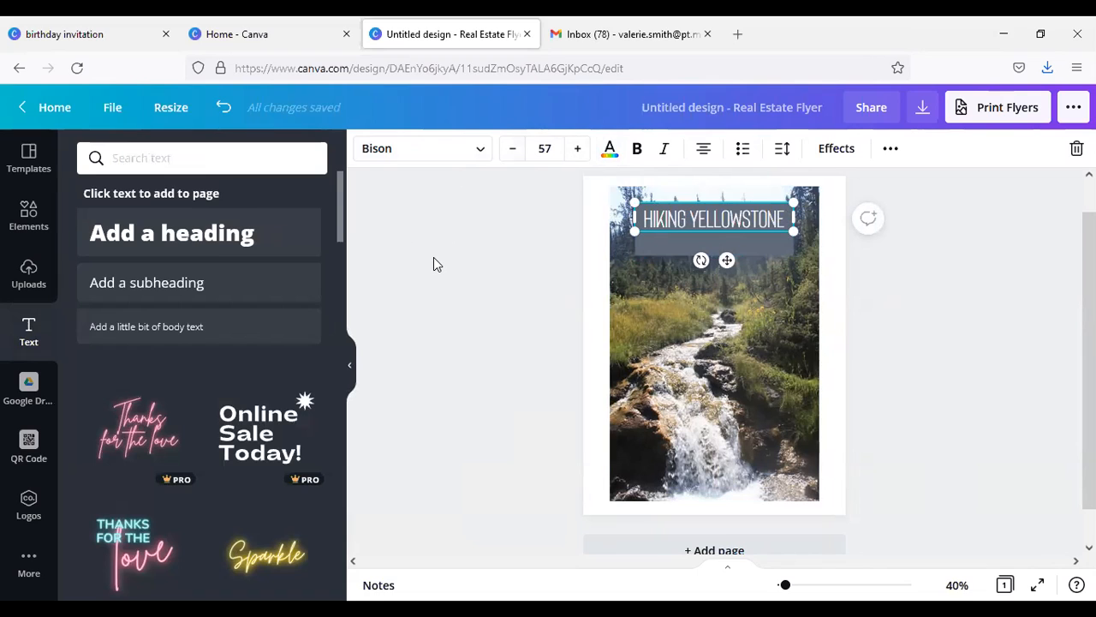
click(227, 291)
double_click(711, 239)
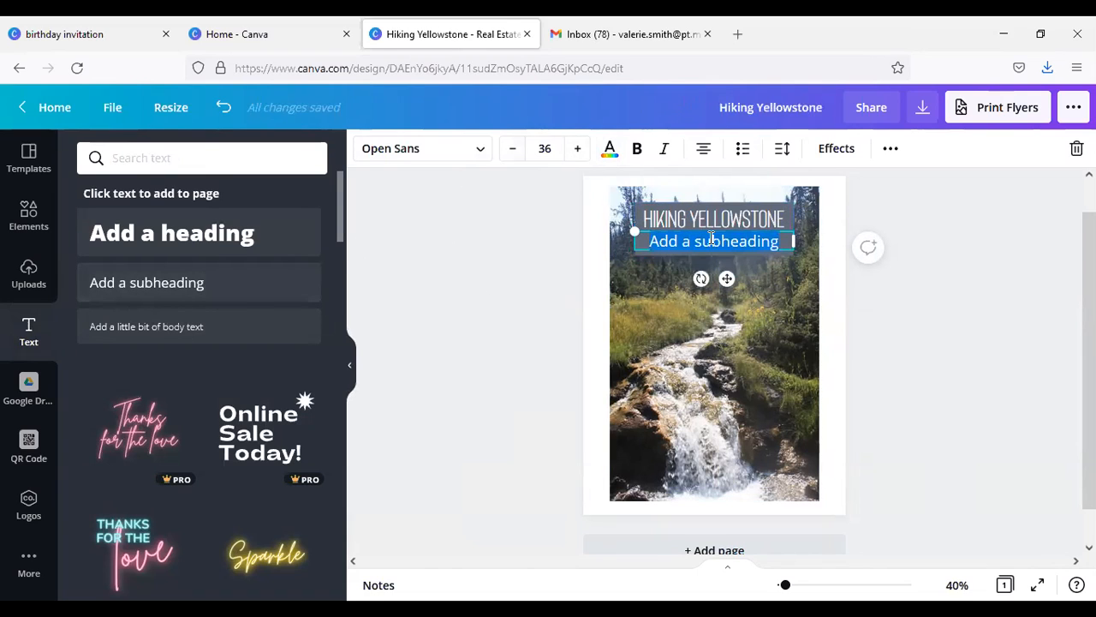
click(480, 152)
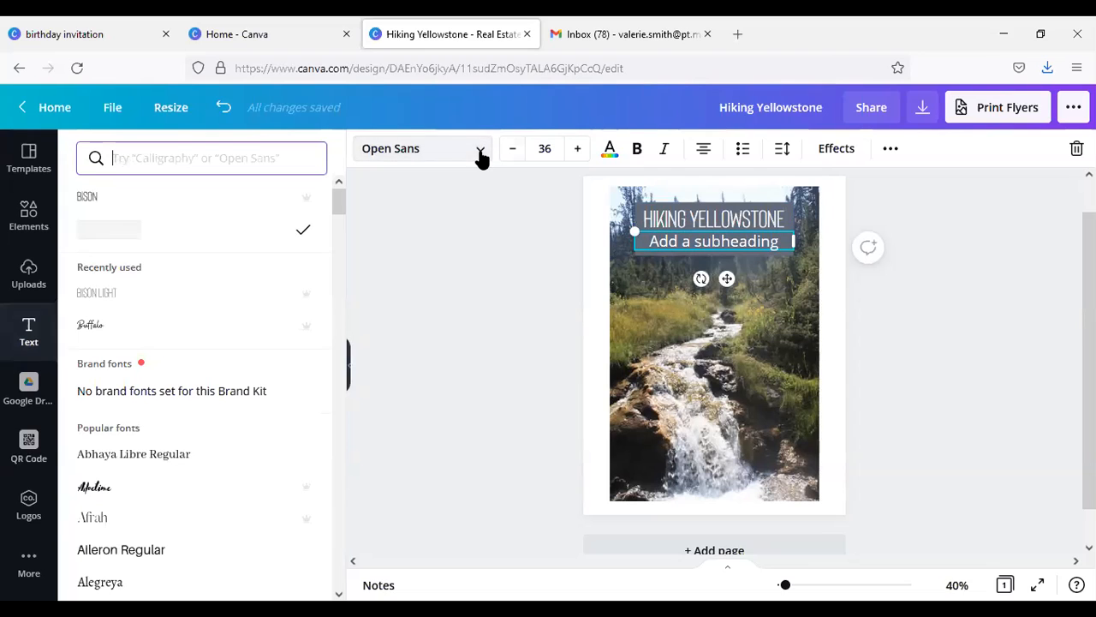
click(227, 204)
Step: Replace the subheading's placeholder text with "TUESDAY, AUGUST 23 AT 7PM"
drag(757, 242, 674, 248)
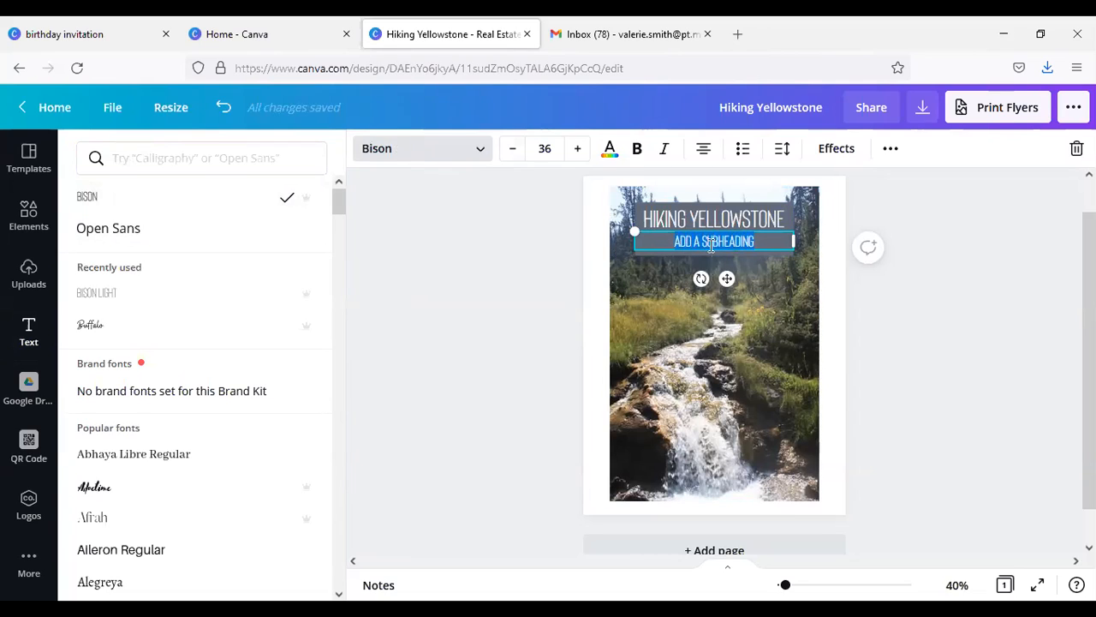
text(THES)
text(DAY, AUGUS)
text(T)
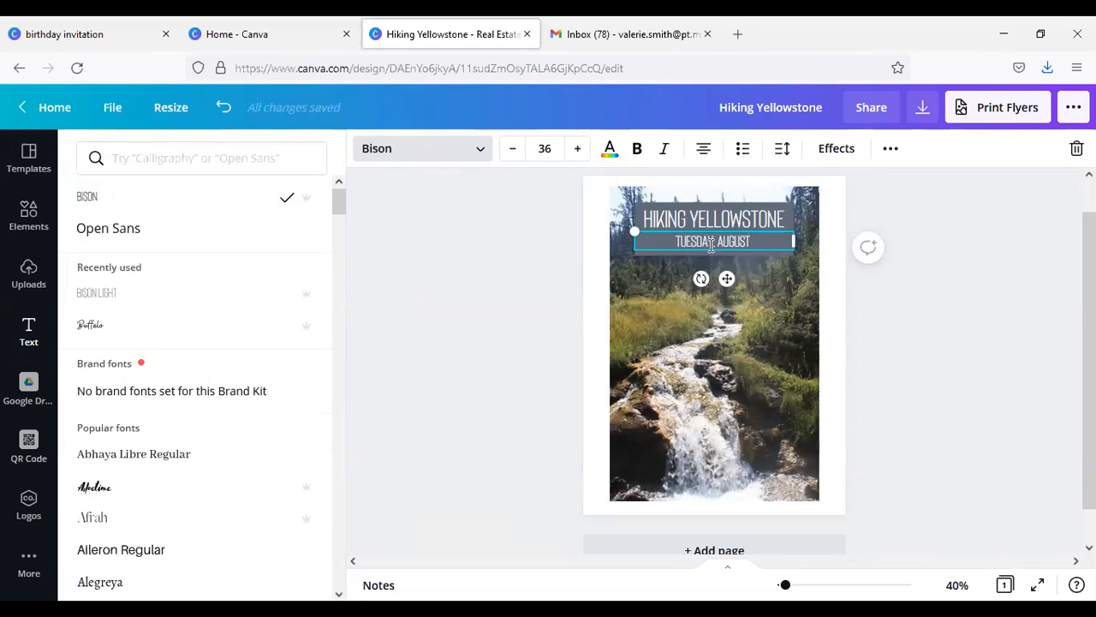
text(23)
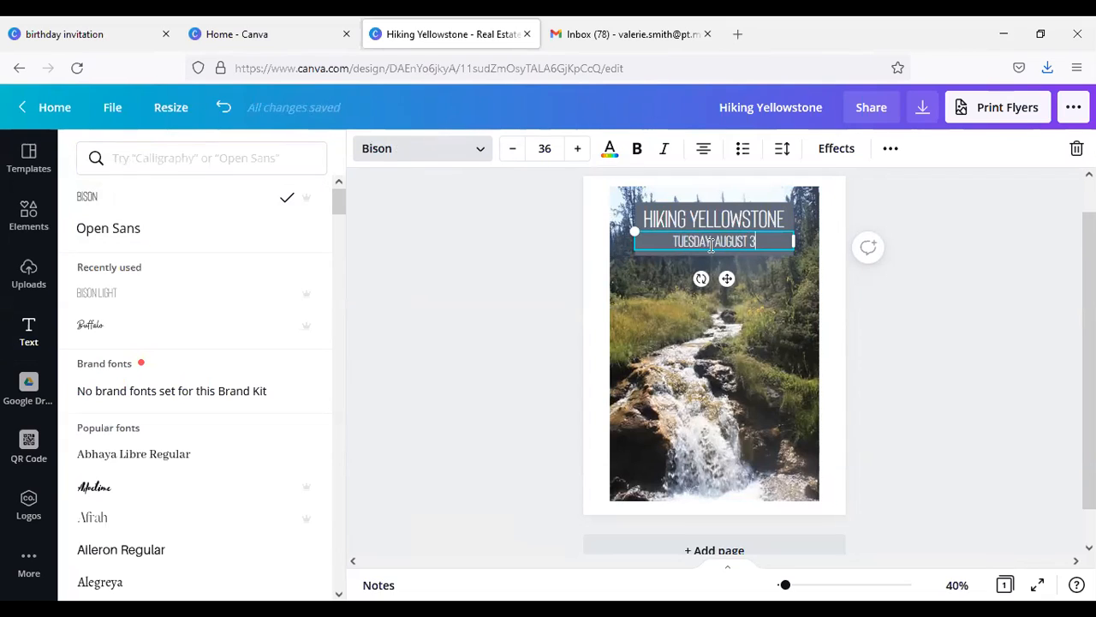
text( AT 7PM)
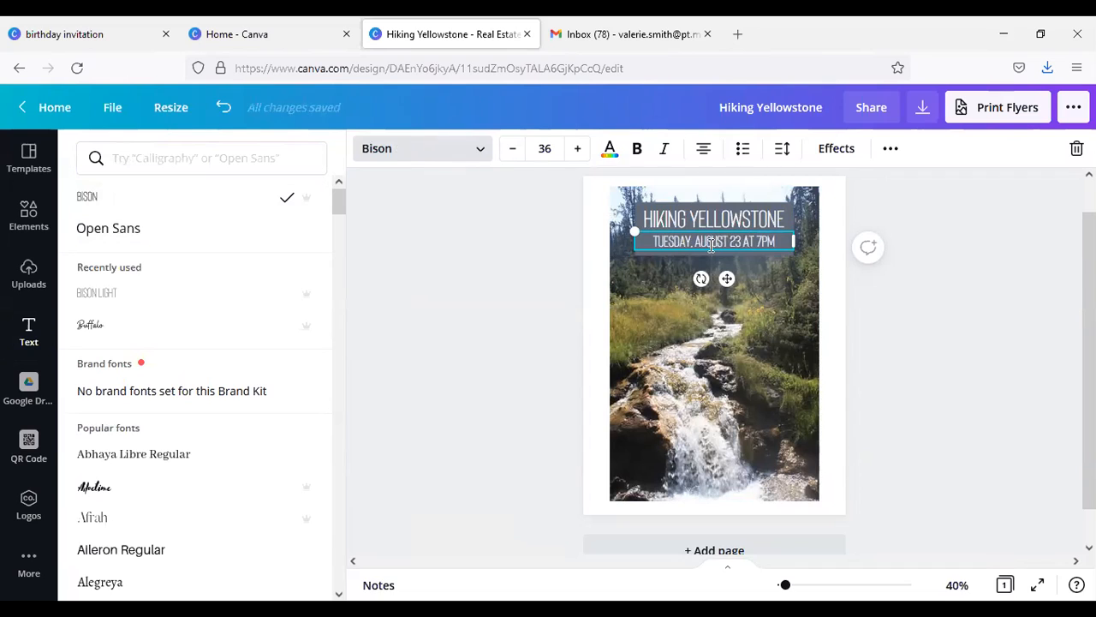
click(762, 377)
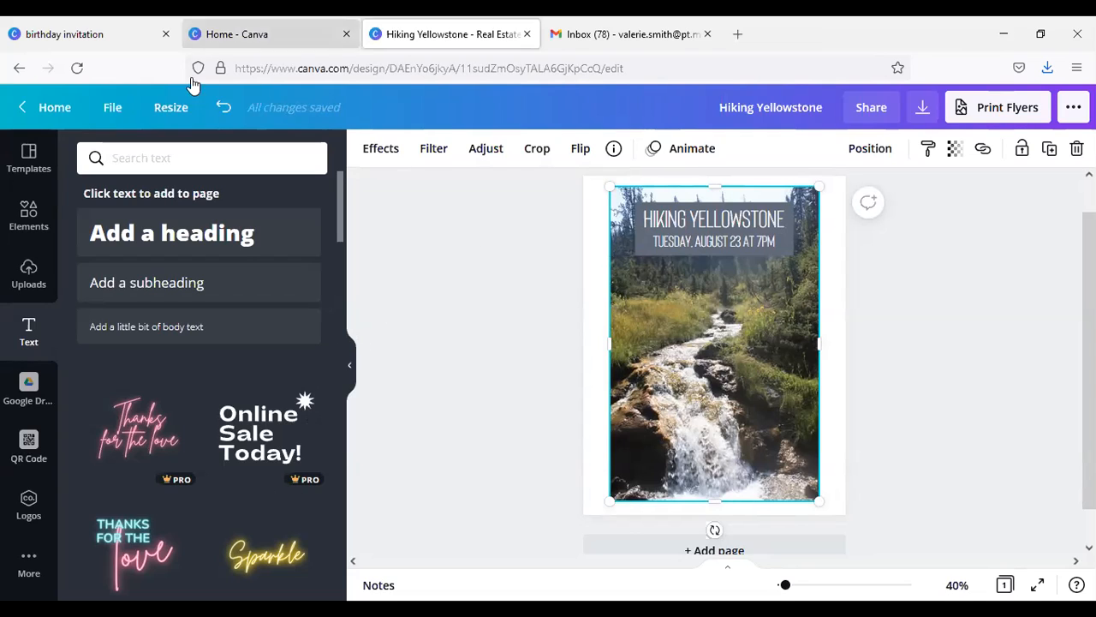
click(29, 445)
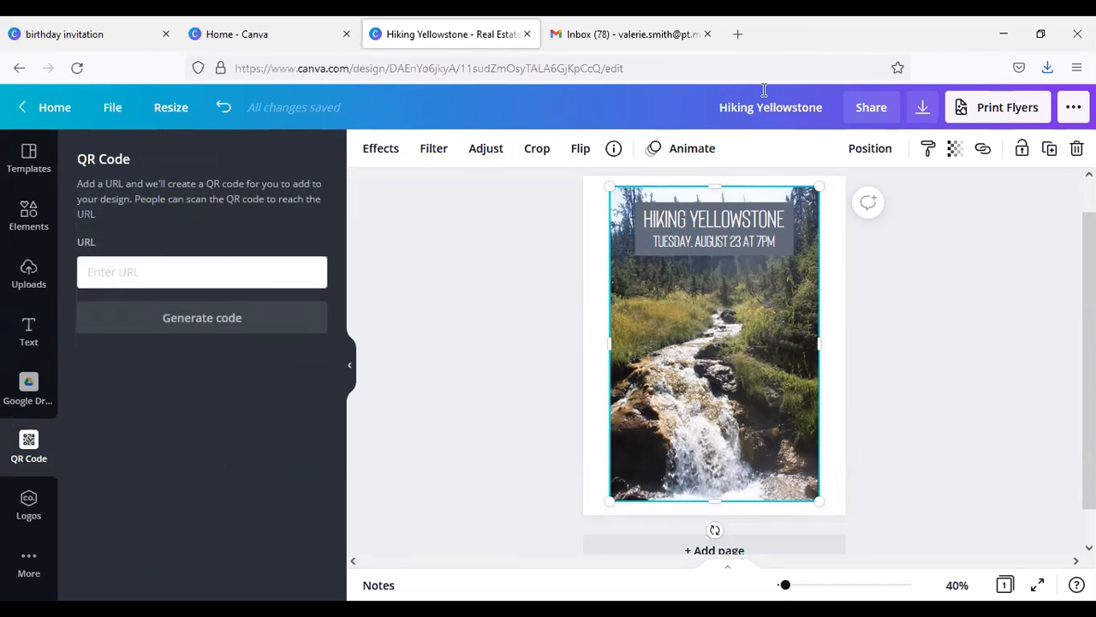
click(737, 34)
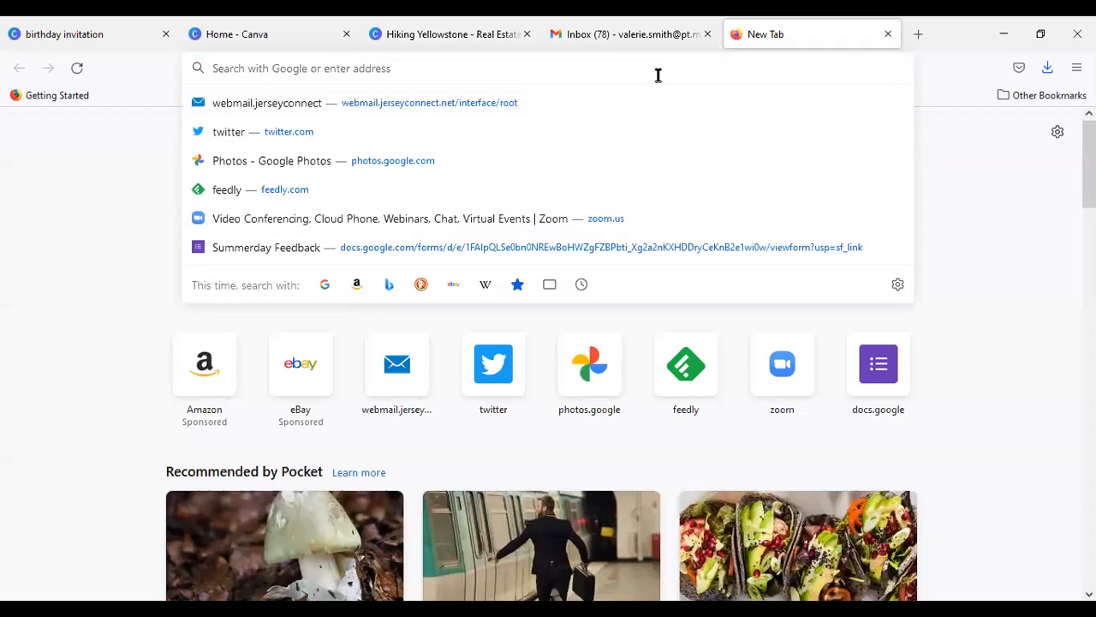
text(par)
key(Return)
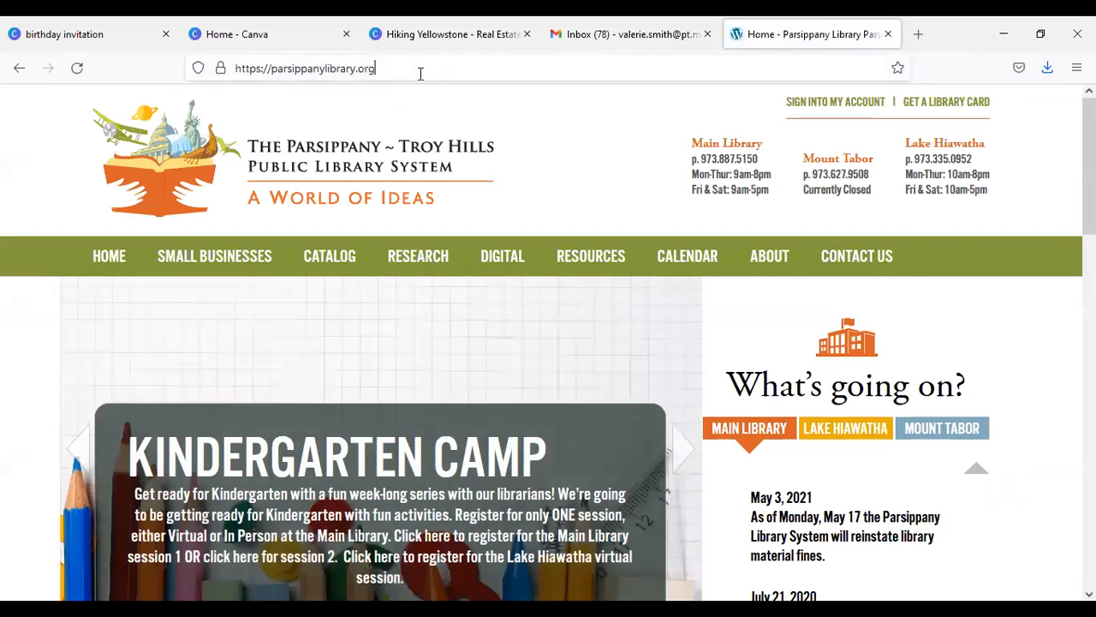
click(402, 69)
right_click(363, 74)
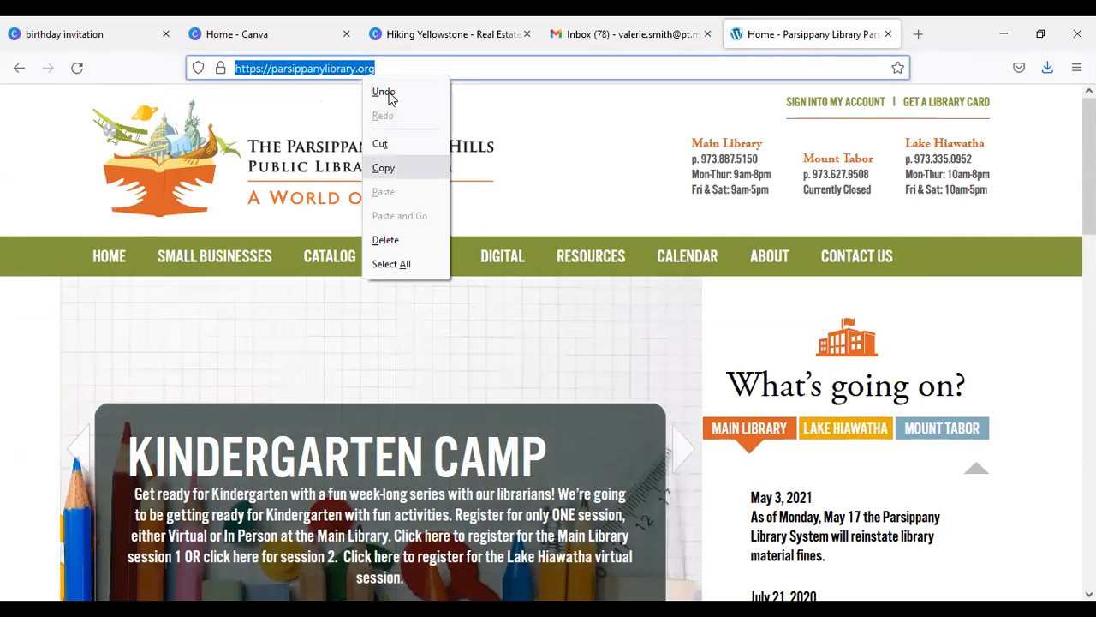
click(388, 94)
click(443, 36)
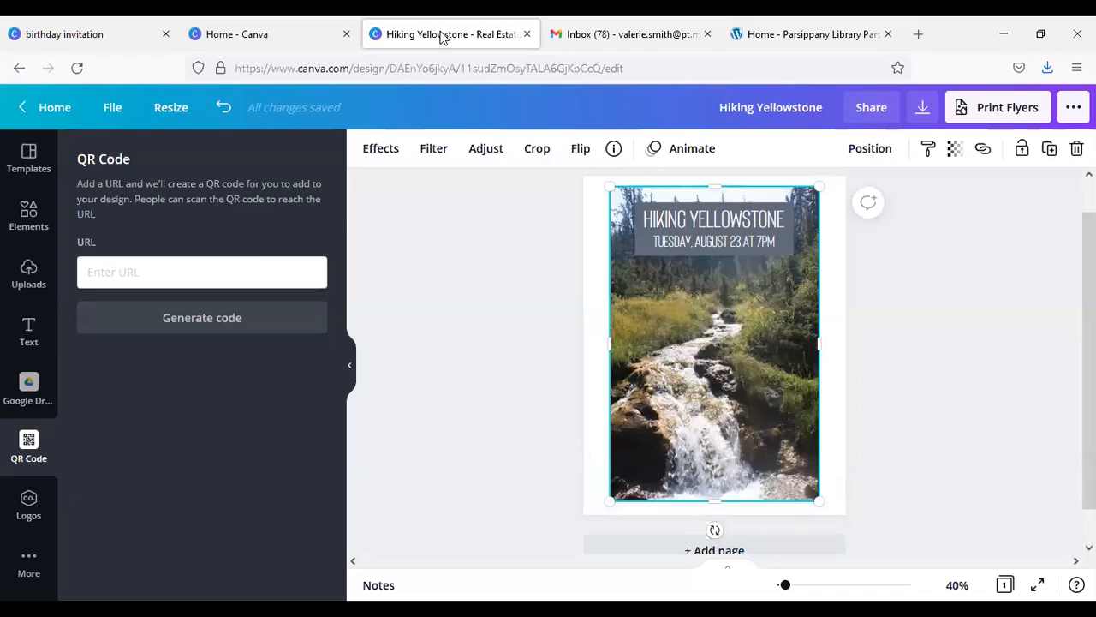
click(242, 267)
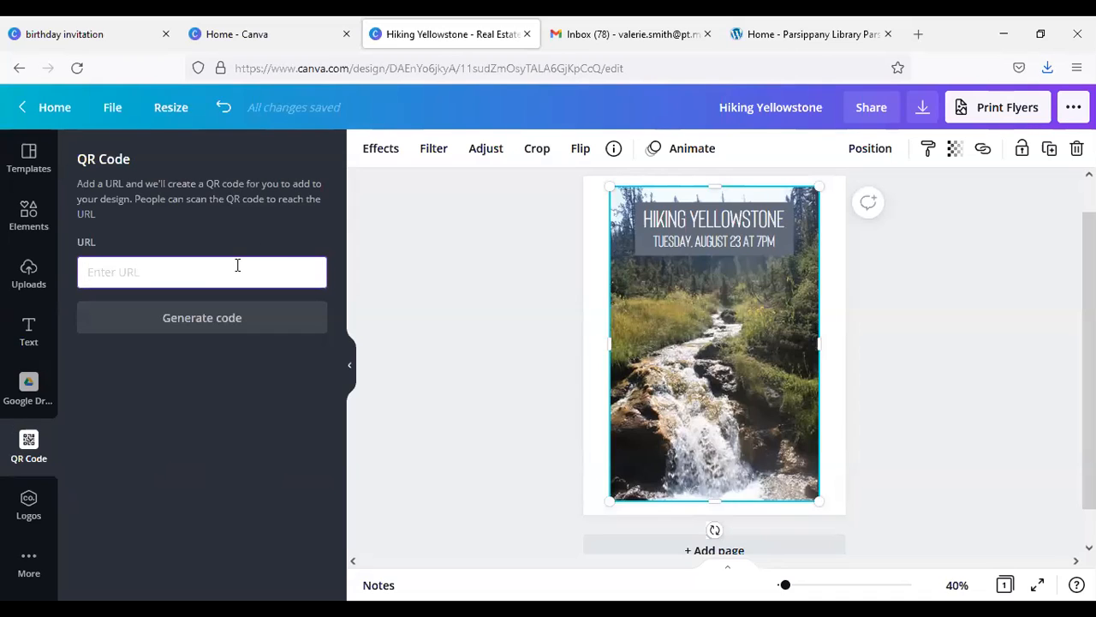
text(https://parsippanylibrary.org/)
click(218, 318)
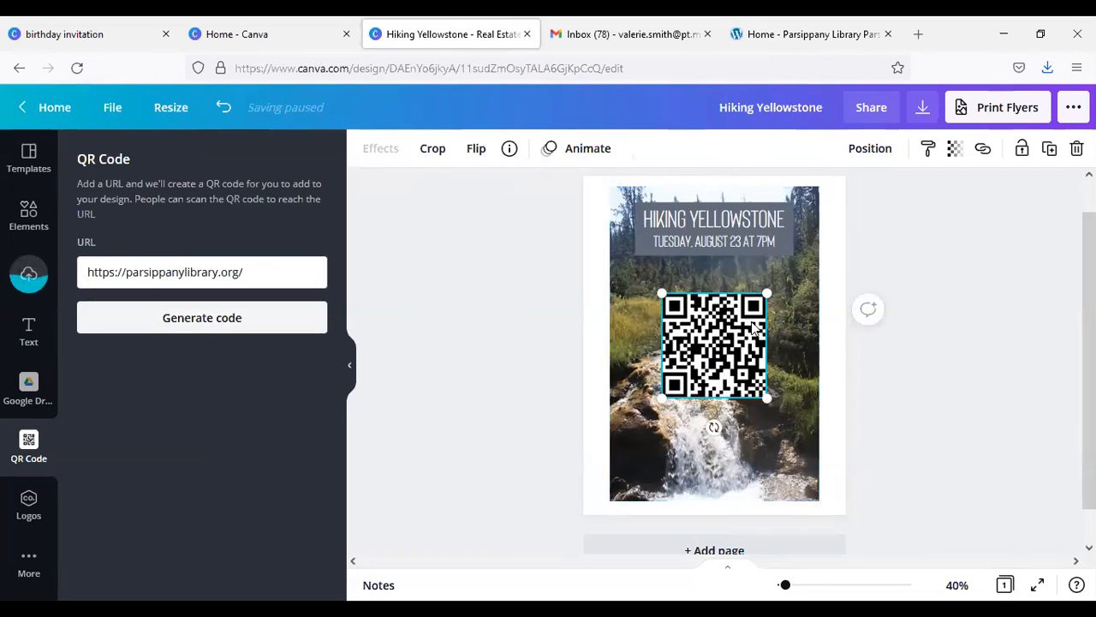
drag(662, 293, 799, 474)
click(838, 438)
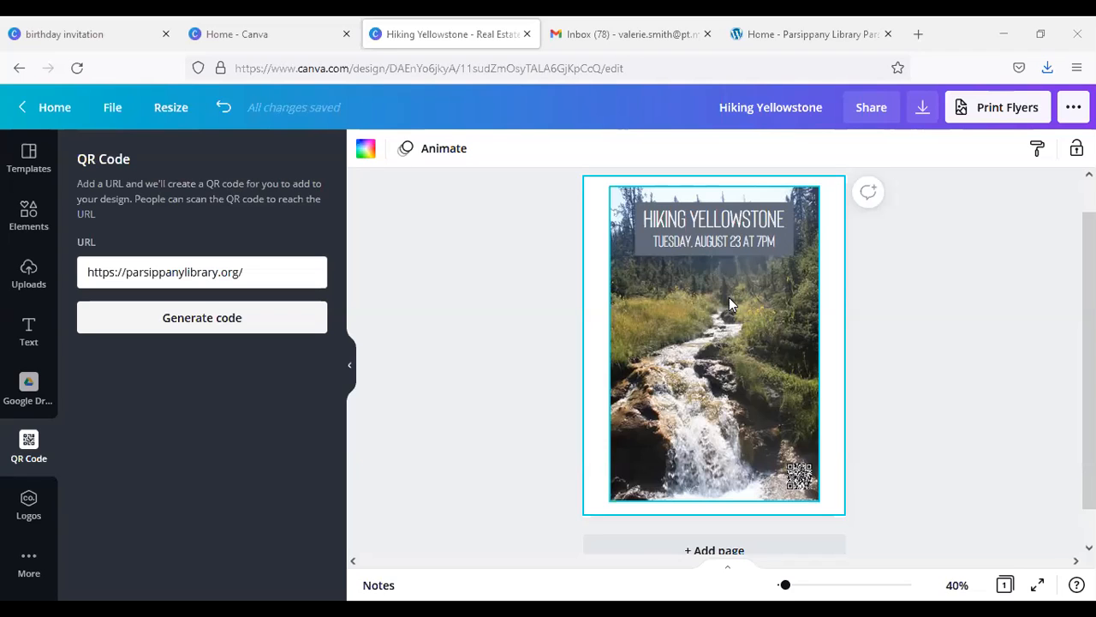
Step: Return to the Canva home page and create a blank 1920 × 1080 px Presentation design
click(45, 112)
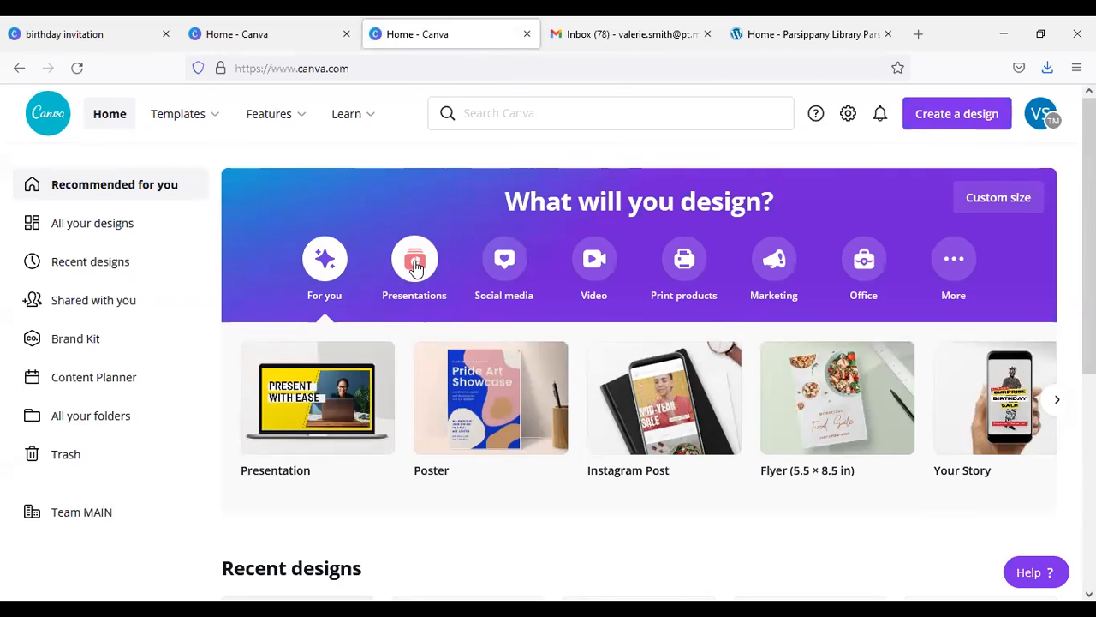
click(416, 267)
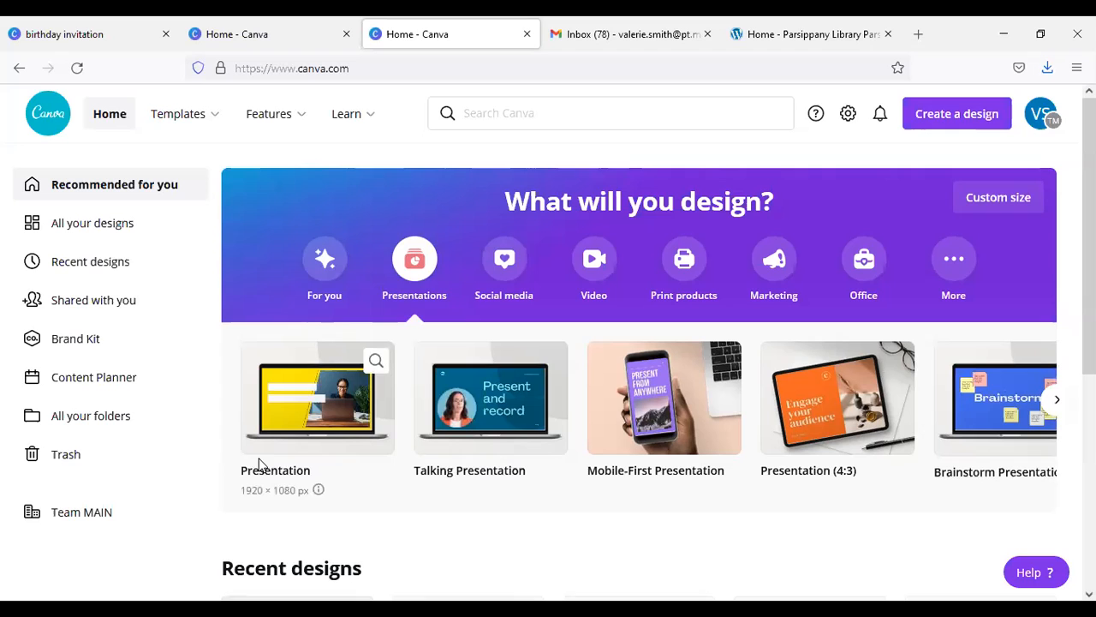
click(292, 426)
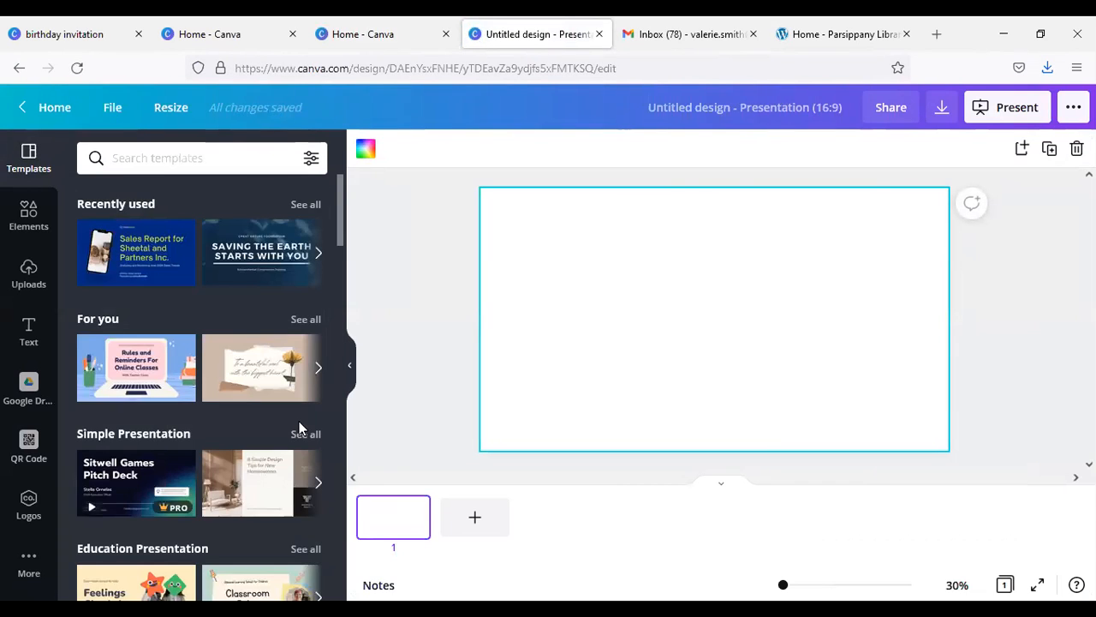
Step: Browse the presentation template categories from Simple and Education through to Sales and Product, and return to the start of the list
scroll(271, 417, down, 2)
scroll(270, 417, down, 1)
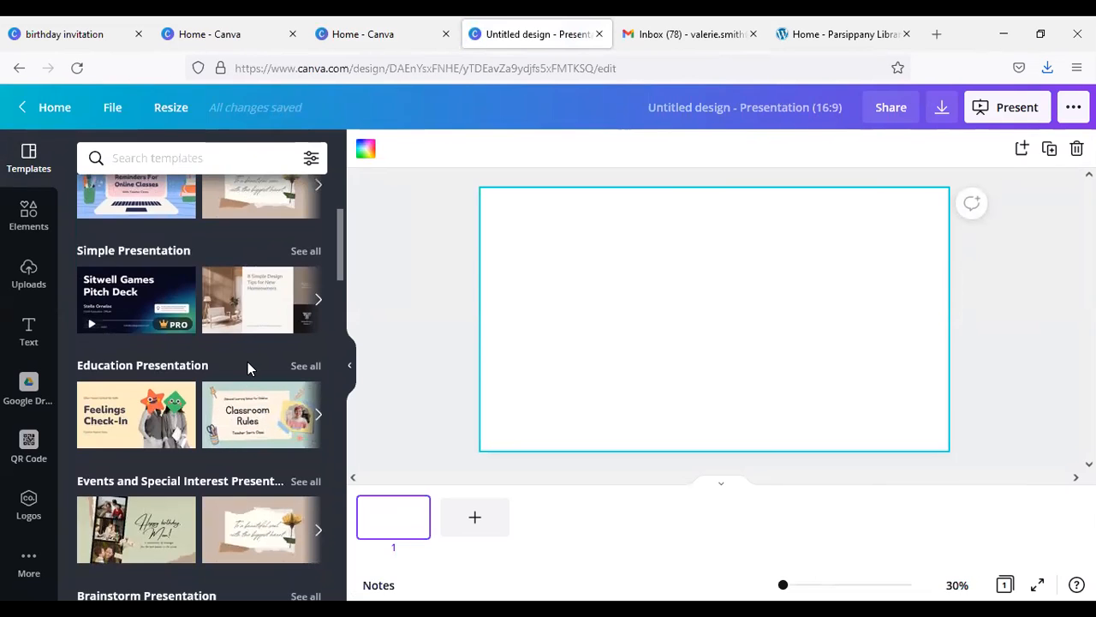
scroll(247, 362, down, 3)
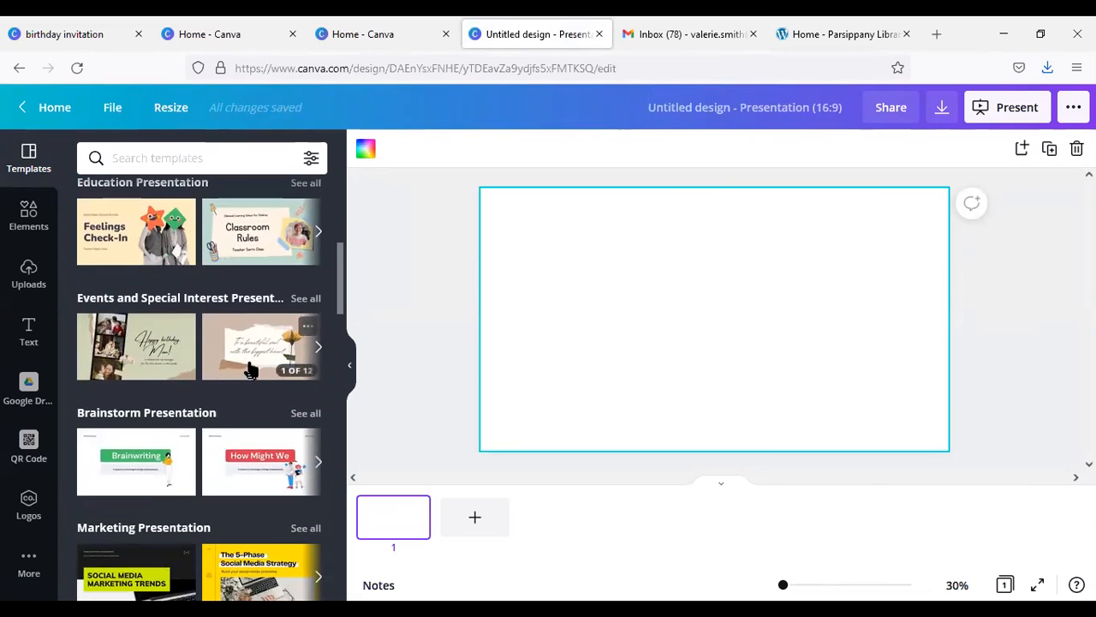
scroll(246, 349, down, 2)
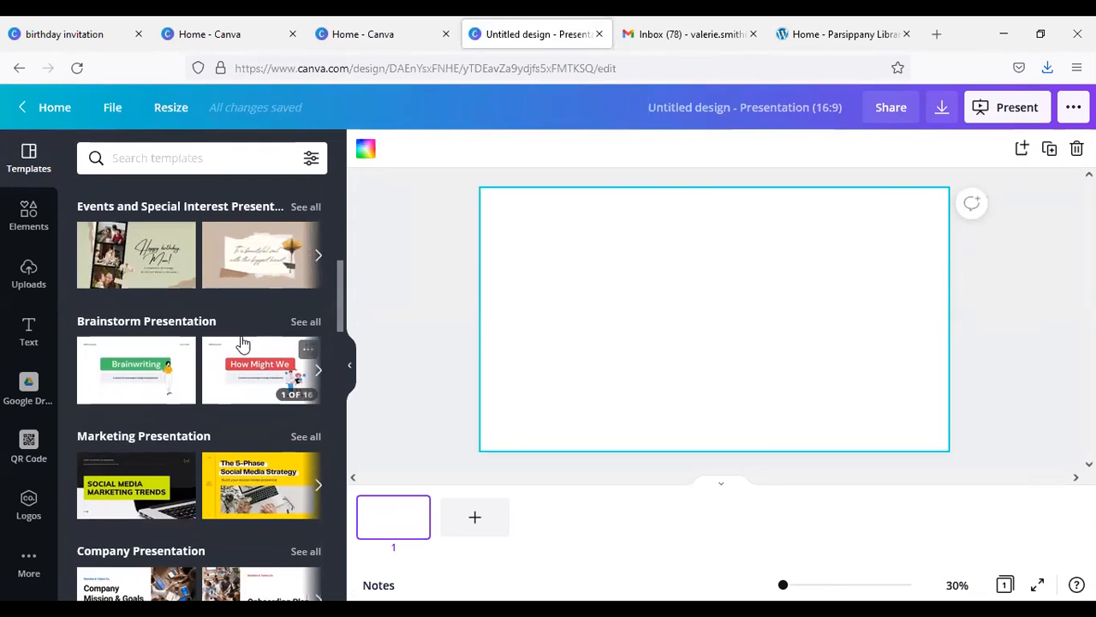
scroll(225, 322, down, 4)
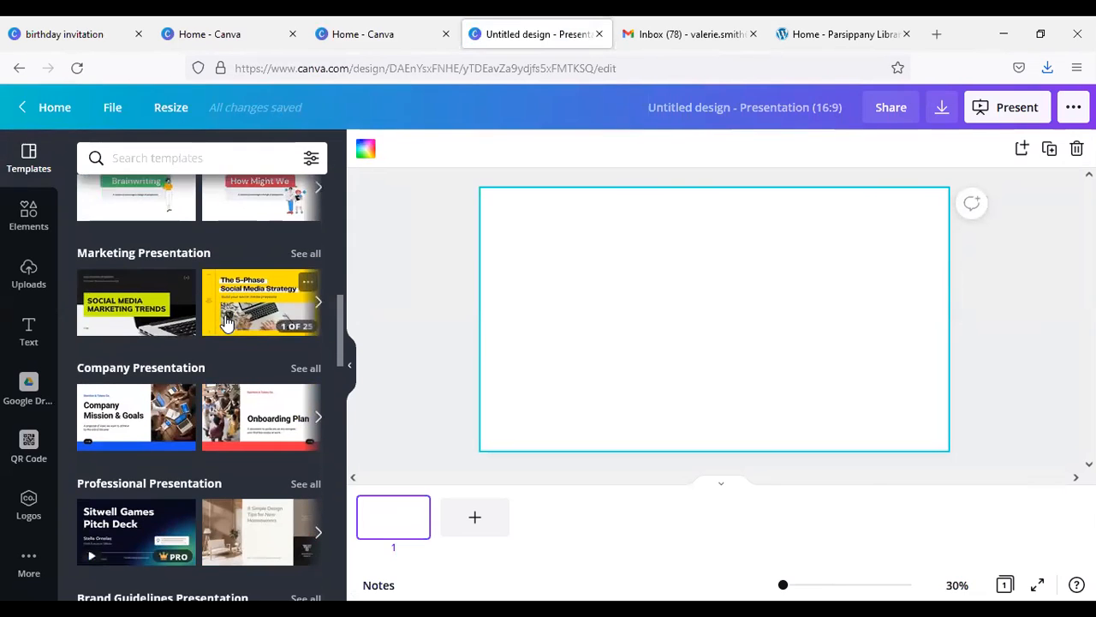
scroll(224, 316, down, 4)
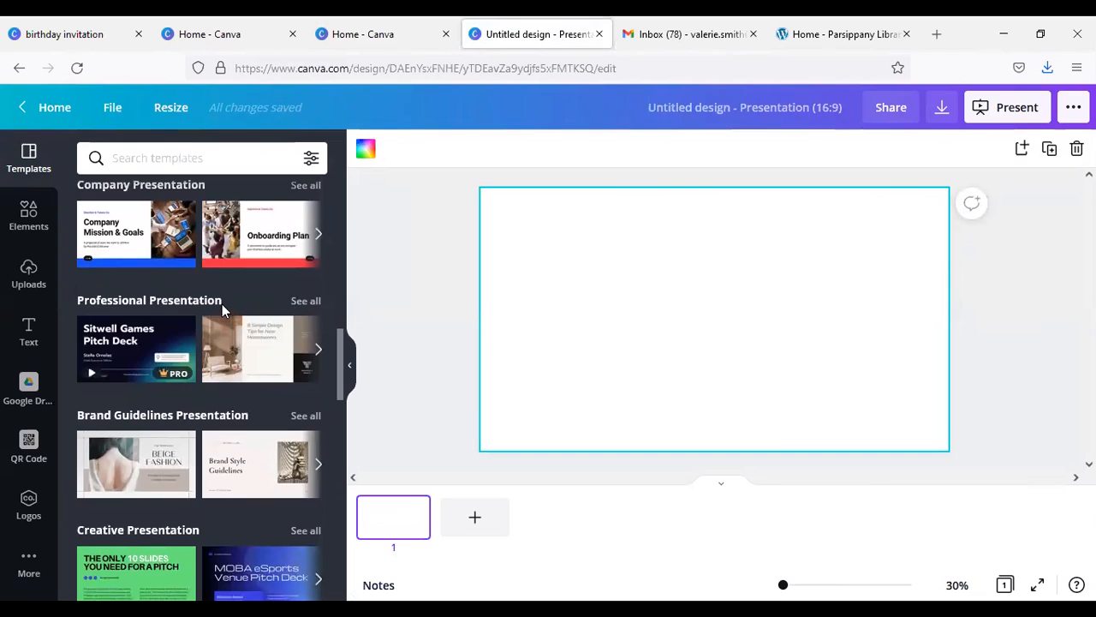
scroll(222, 306, down, 4)
scroll(222, 309, down, 2)
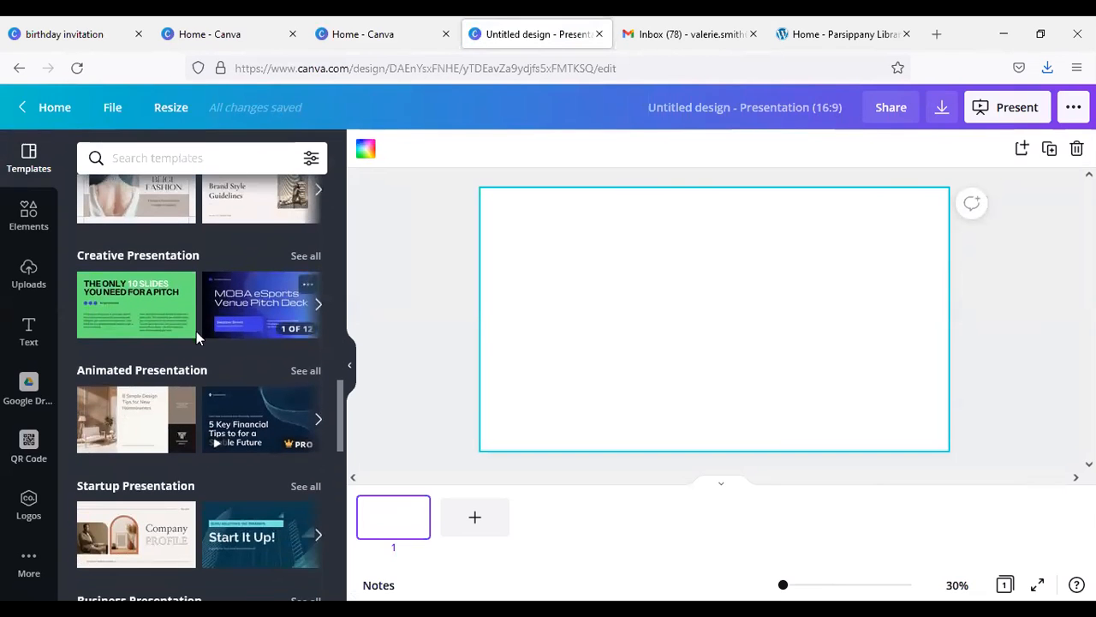
scroll(216, 356, down, 4)
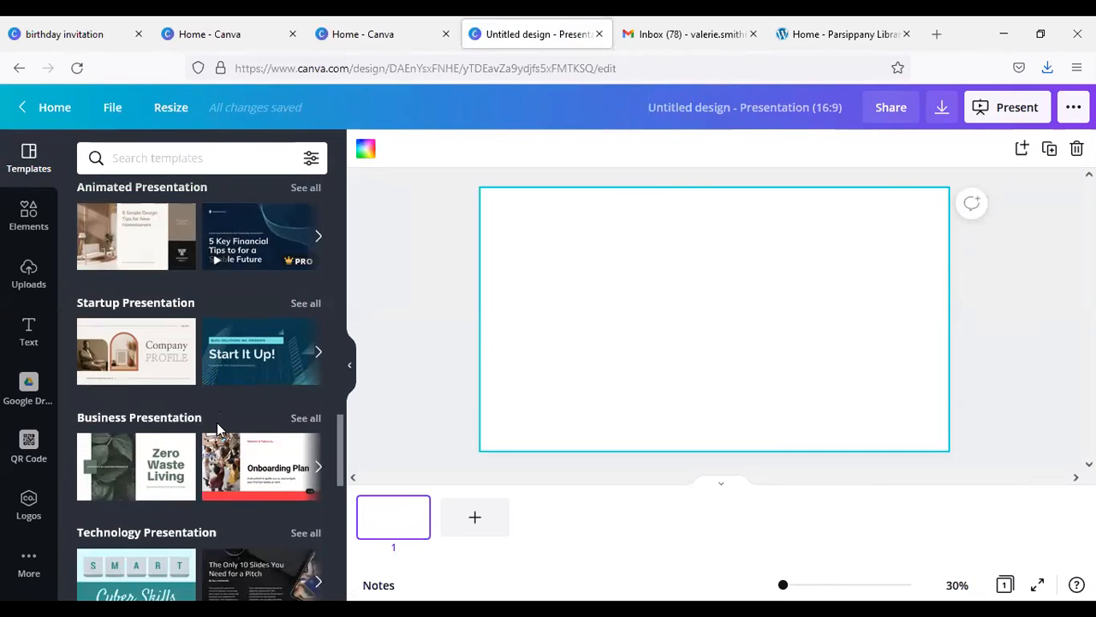
scroll(217, 422, down, 8)
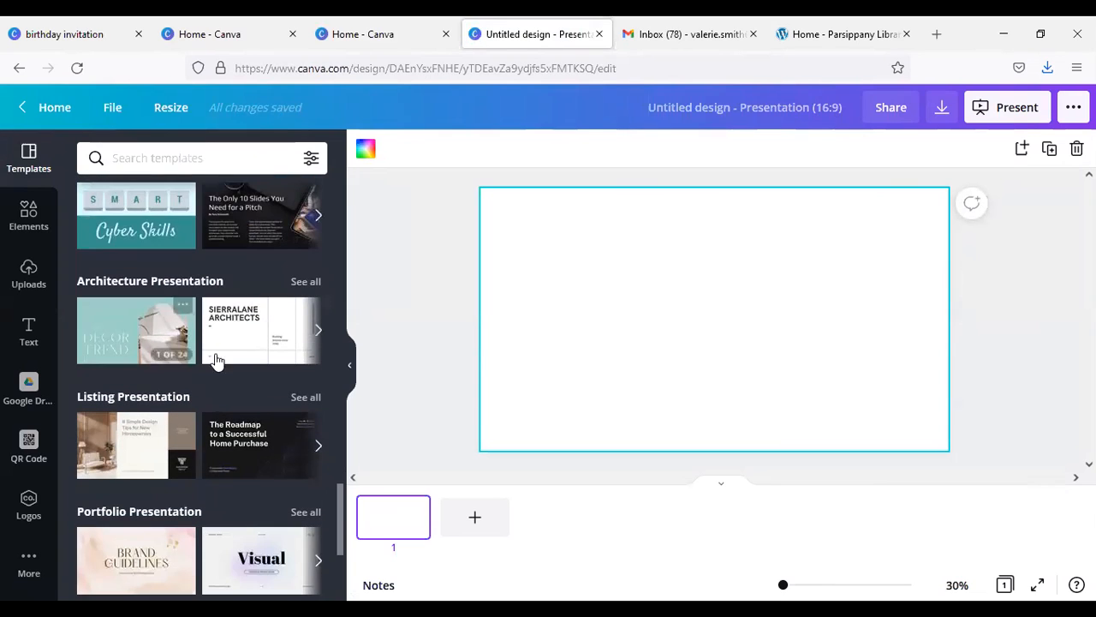
scroll(233, 406, down, 7)
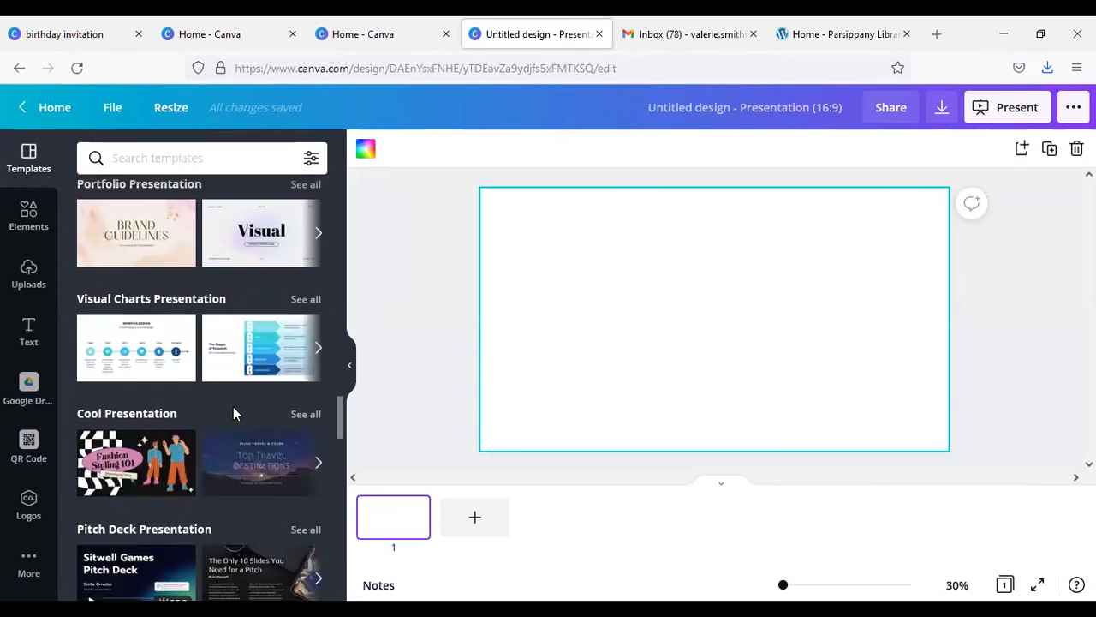
scroll(233, 407, down, 3)
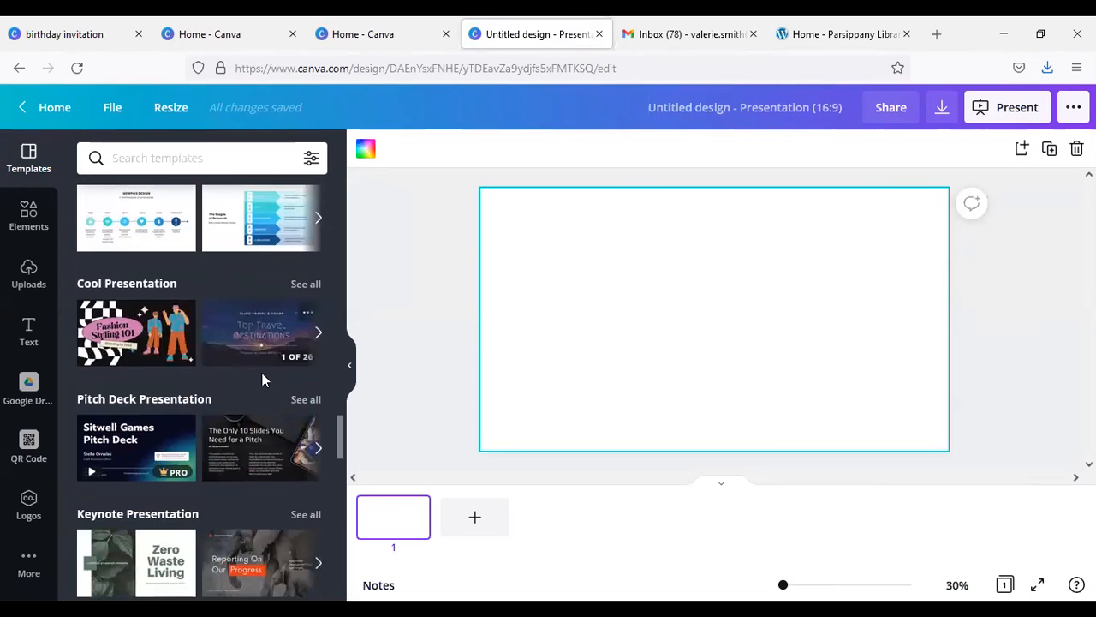
scroll(229, 377, down, 4)
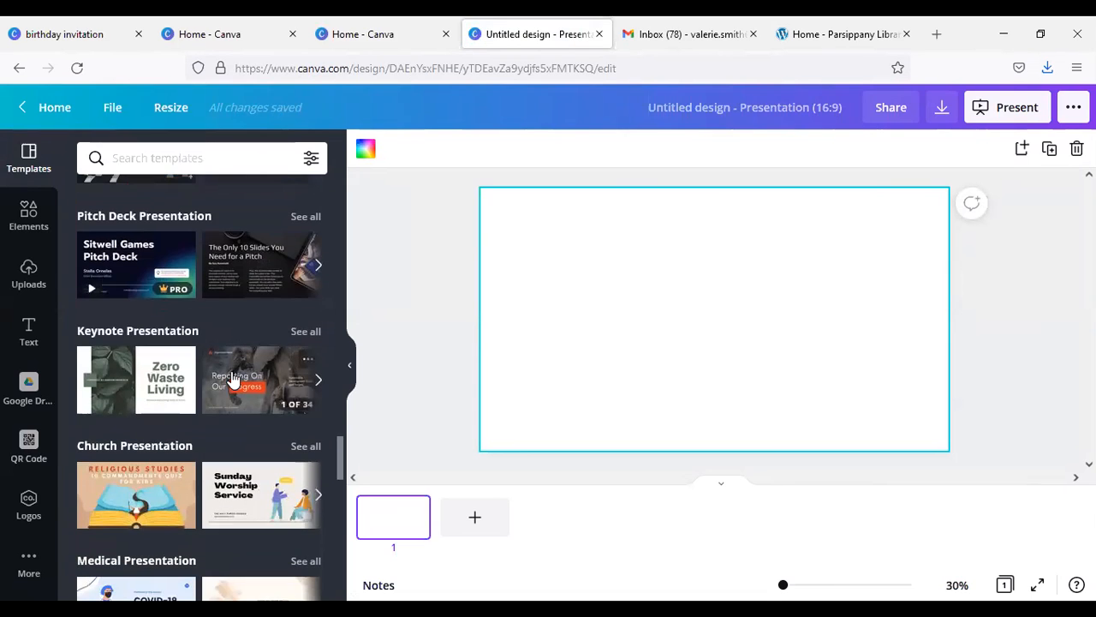
scroll(229, 369, down, 4)
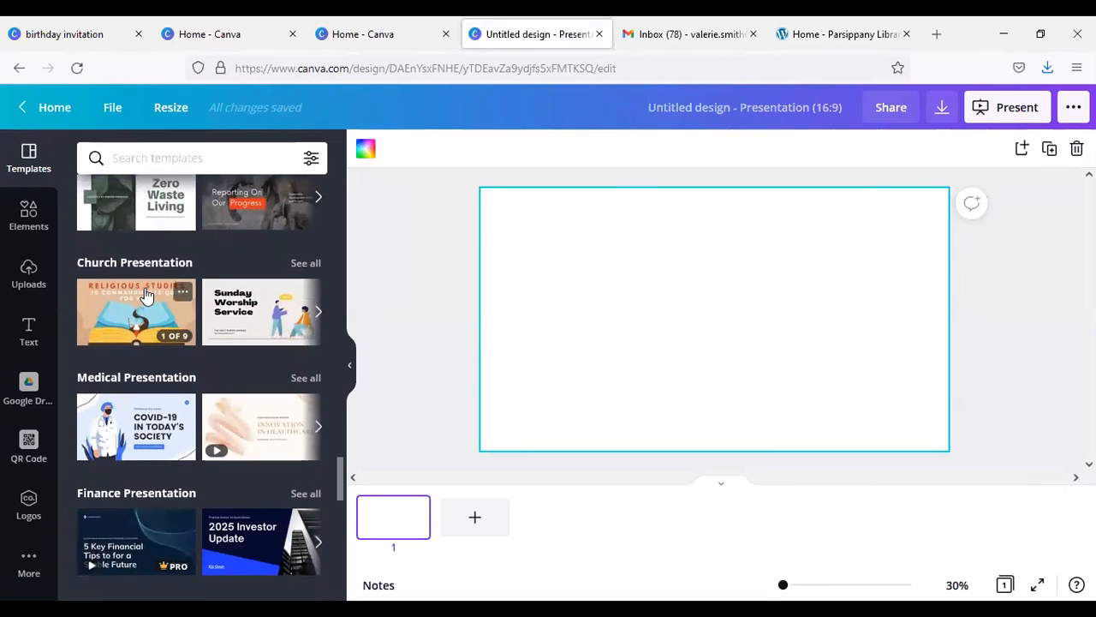
scroll(152, 300, down, 8)
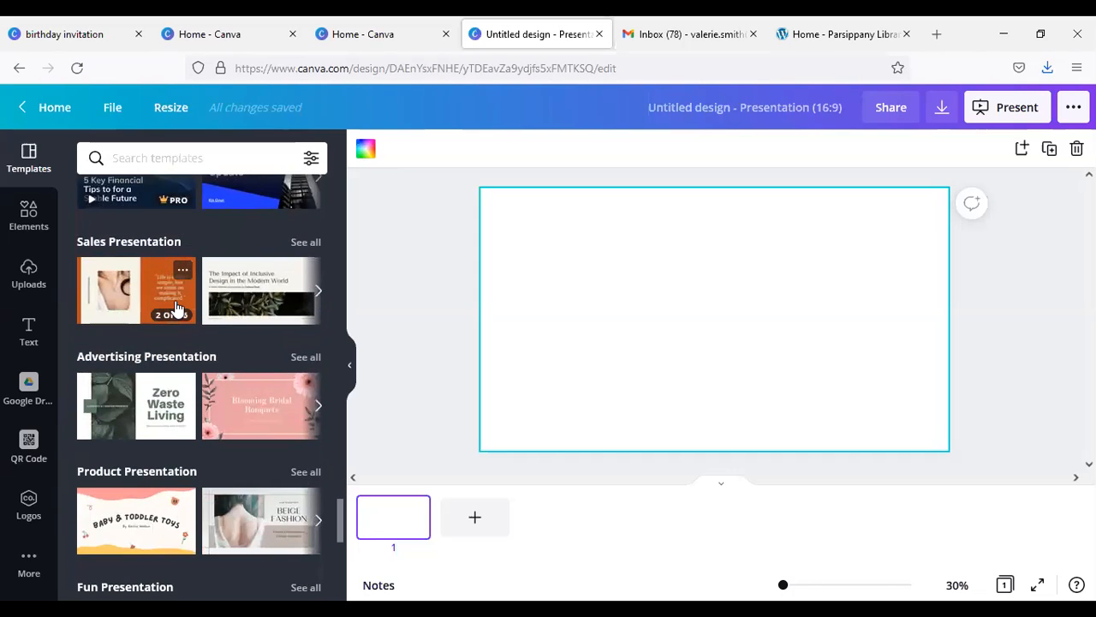
scroll(208, 315, up, 7)
scroll(209, 315, up, 15)
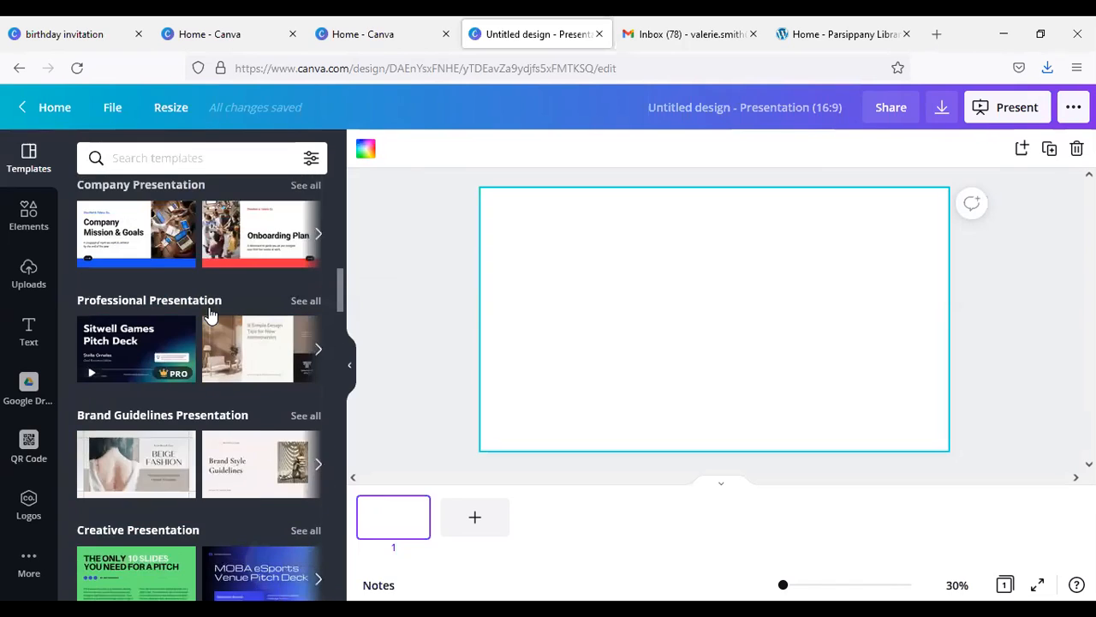
scroll(210, 315, up, 10)
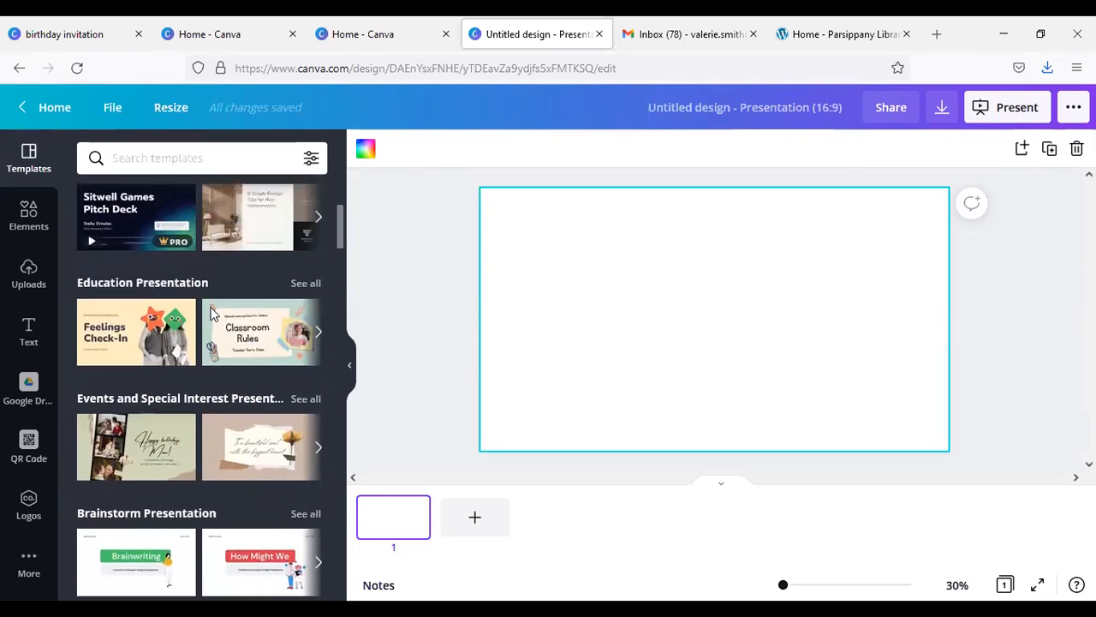
scroll(211, 315, up, 4)
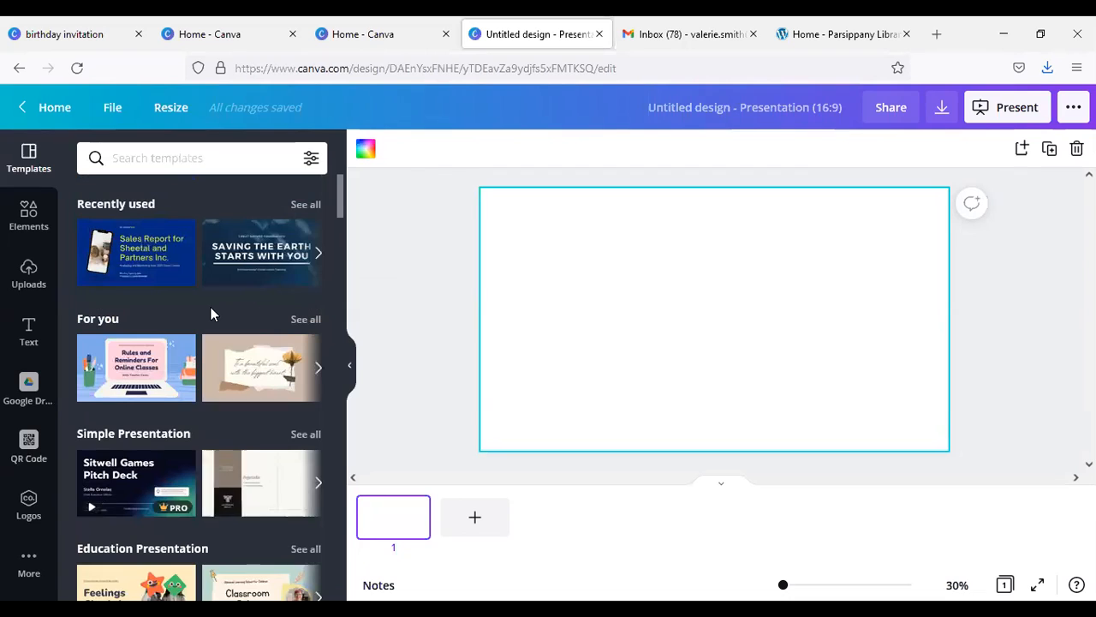
Step: Browse the full For you collection of presentation templates and return to the template overview
click(306, 320)
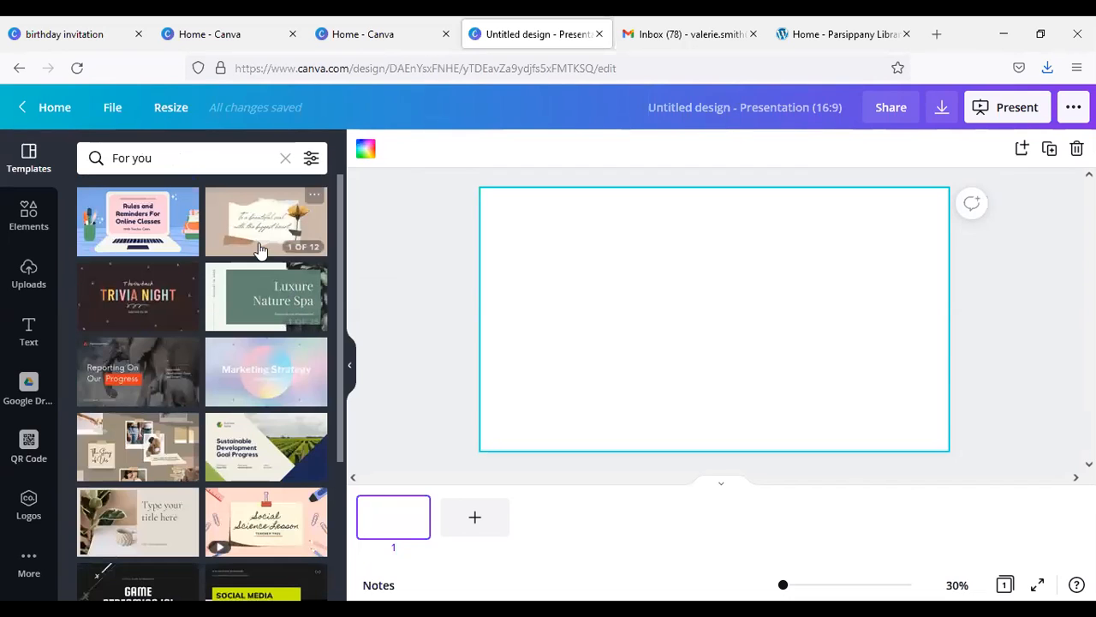
scroll(182, 265, down, 3)
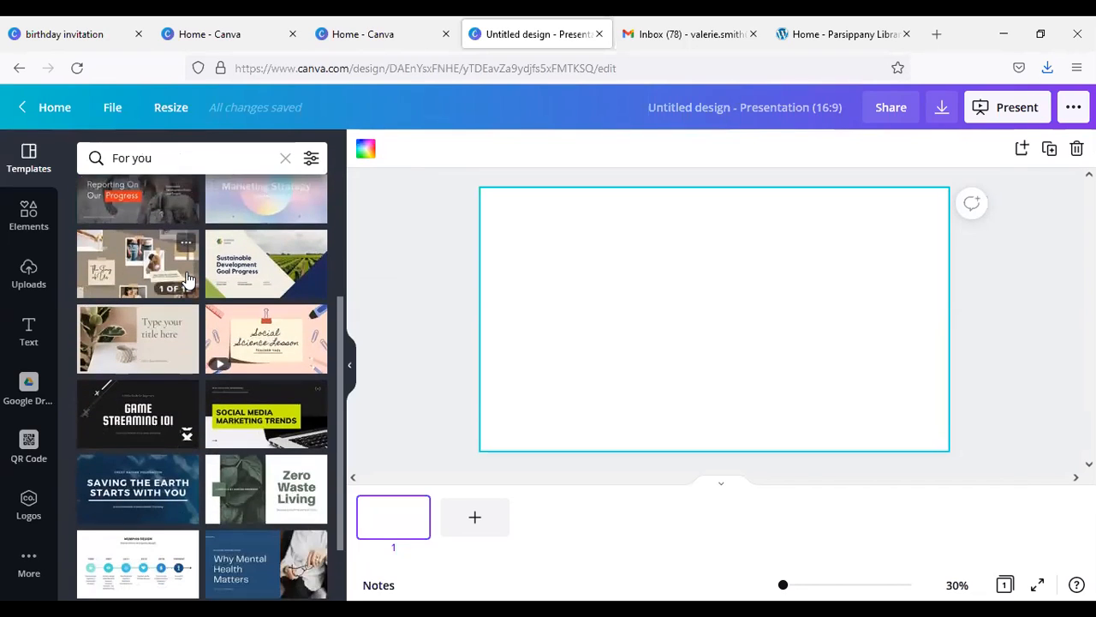
scroll(187, 278, down, 1)
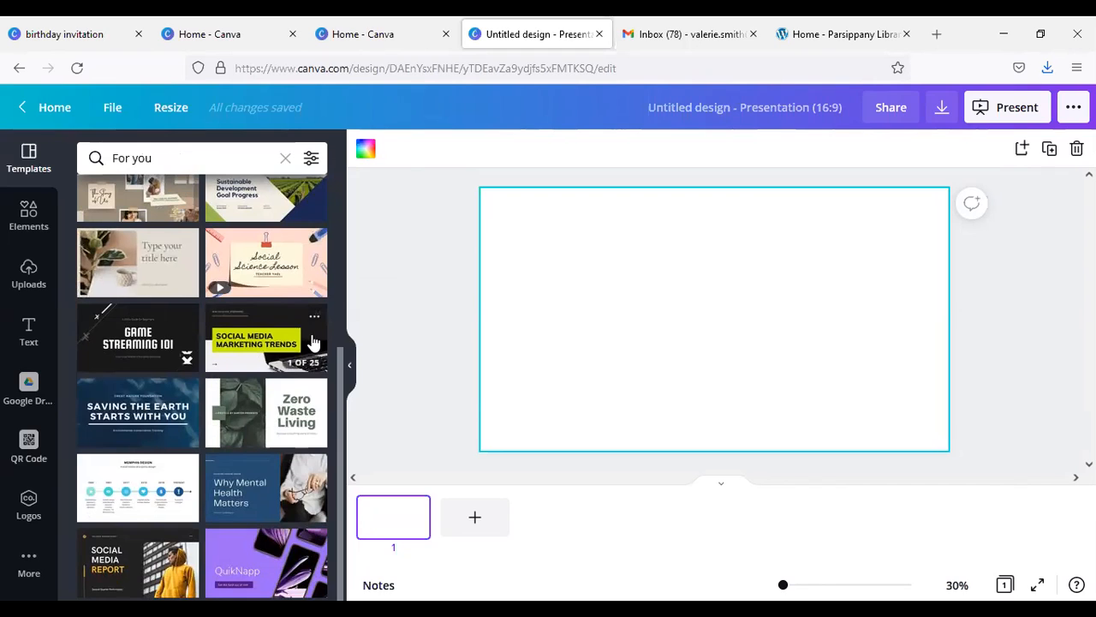
scroll(270, 334, up, 1)
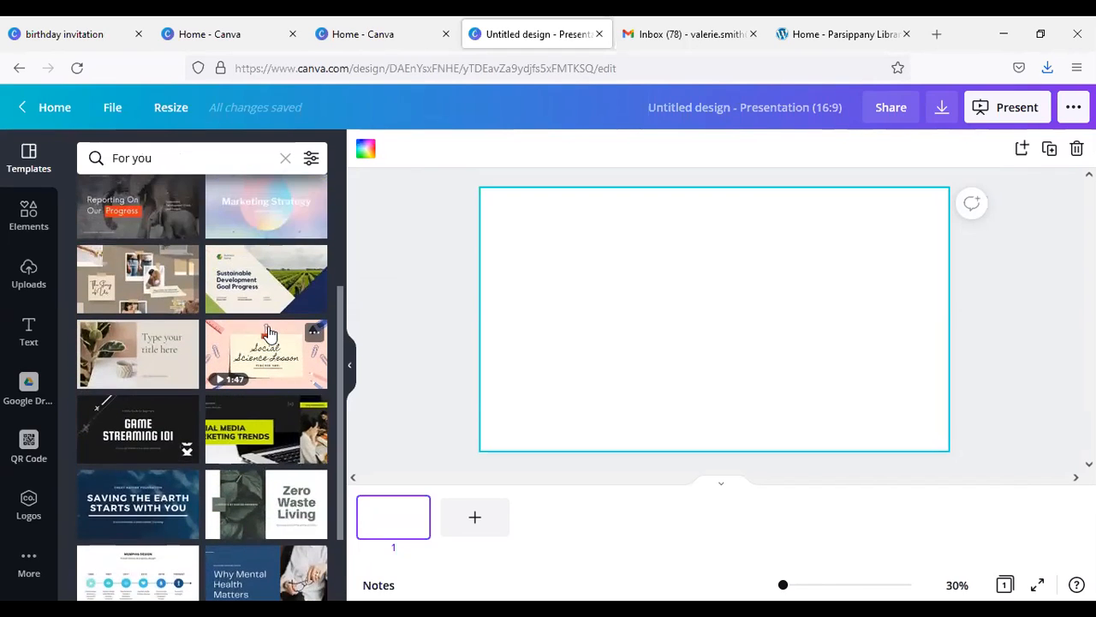
scroll(270, 334, up, 2)
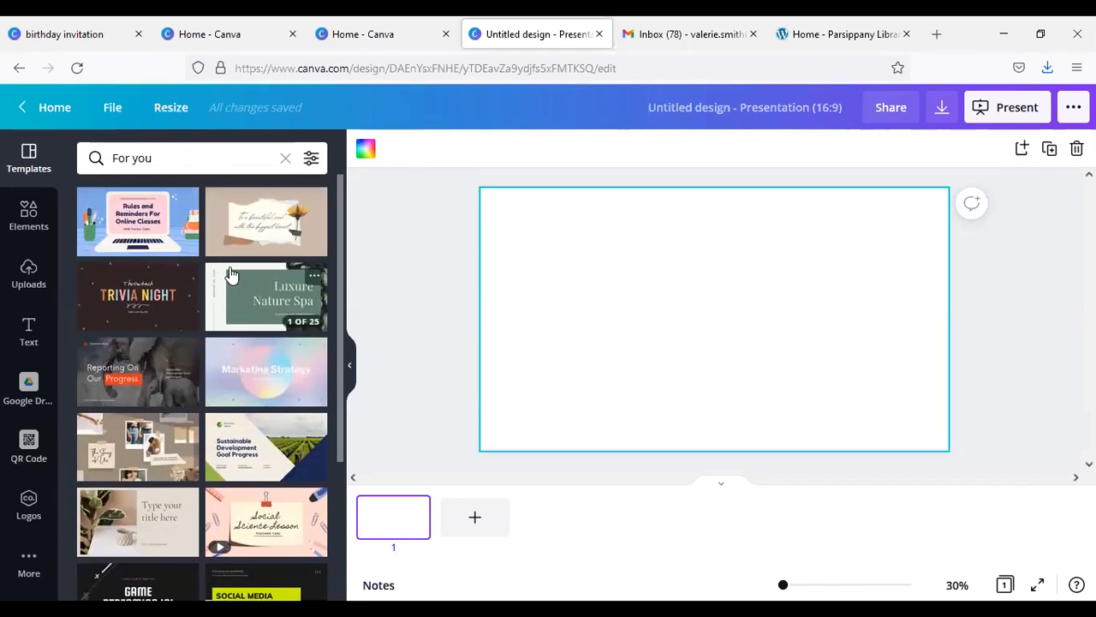
click(287, 162)
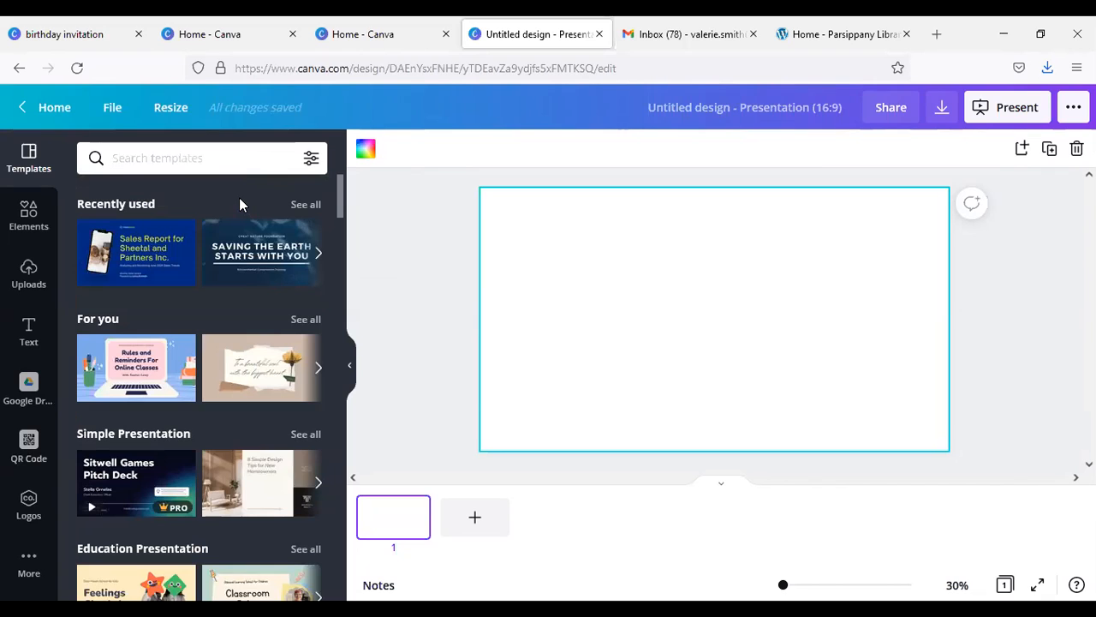
Step: Search the presentation templates for "dark" and preview the MOBA eSports and 5 Key Financial Tips designs
text(dark)
key(Return)
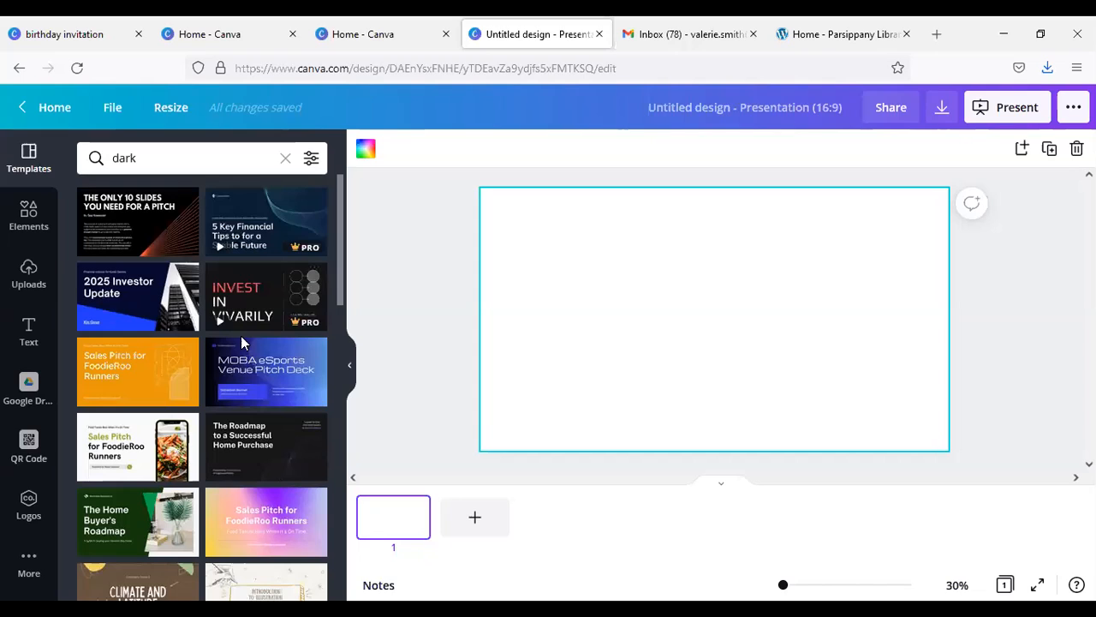
mouse_move(257, 376)
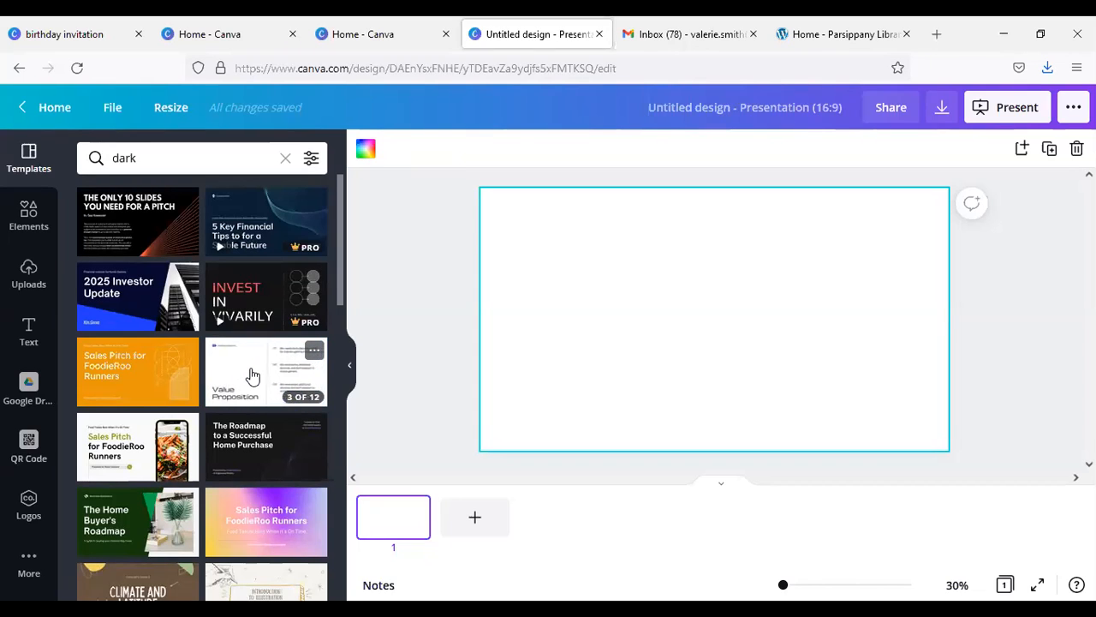
mouse_move(246, 229)
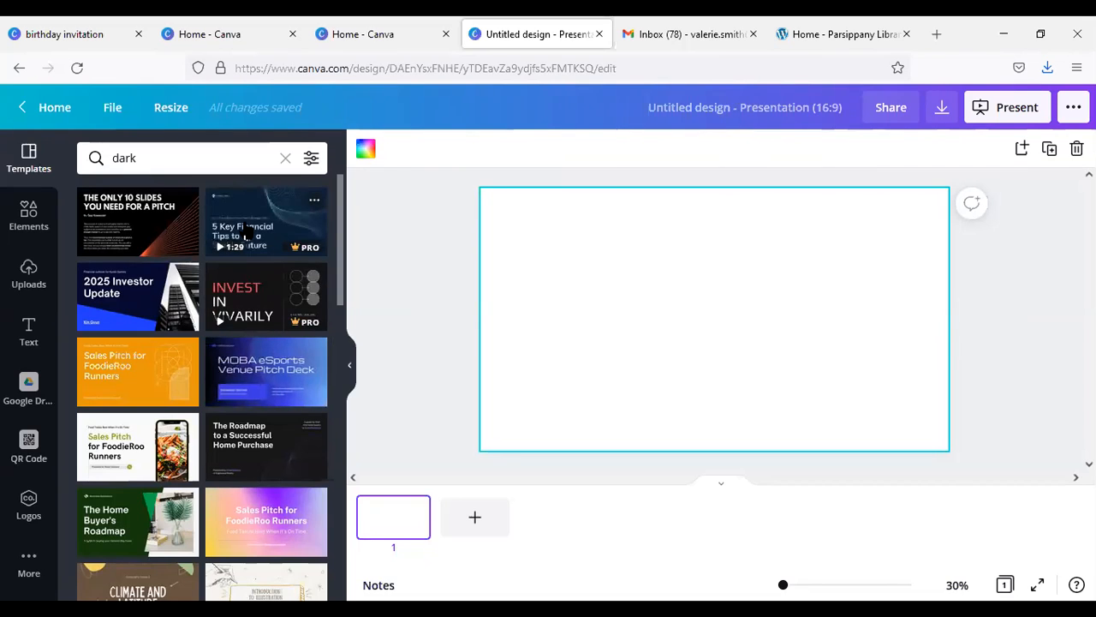
Step: Look through the pages of the Dark Blue Diagonal Blocks Investor Update Finance Presentation template and return to the search results
click(179, 275)
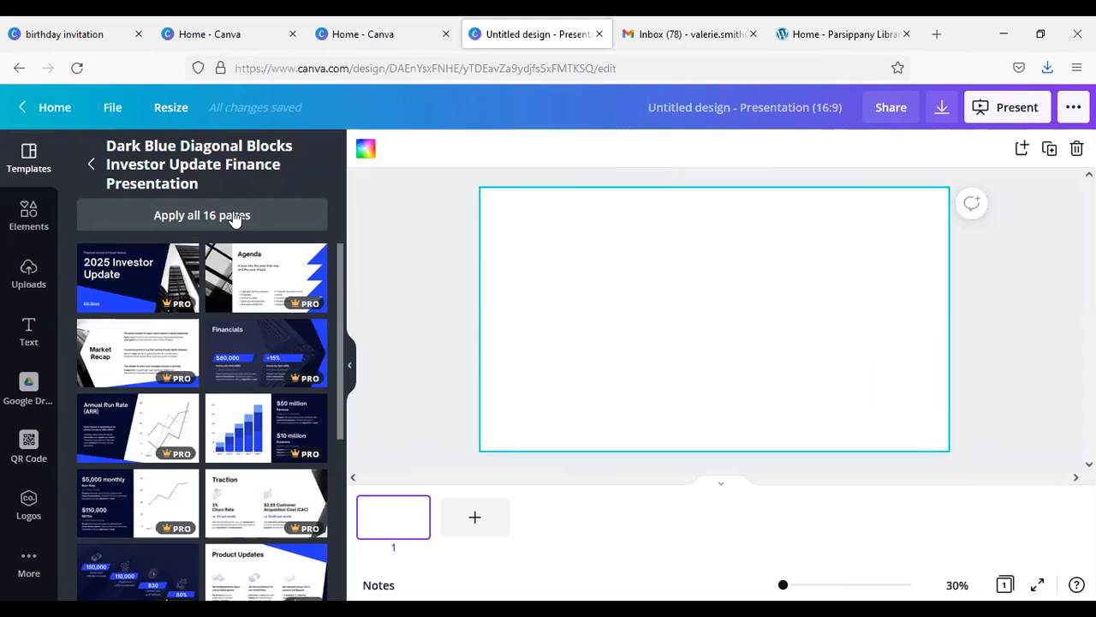
scroll(256, 373, down, 3)
scroll(257, 374, up, 3)
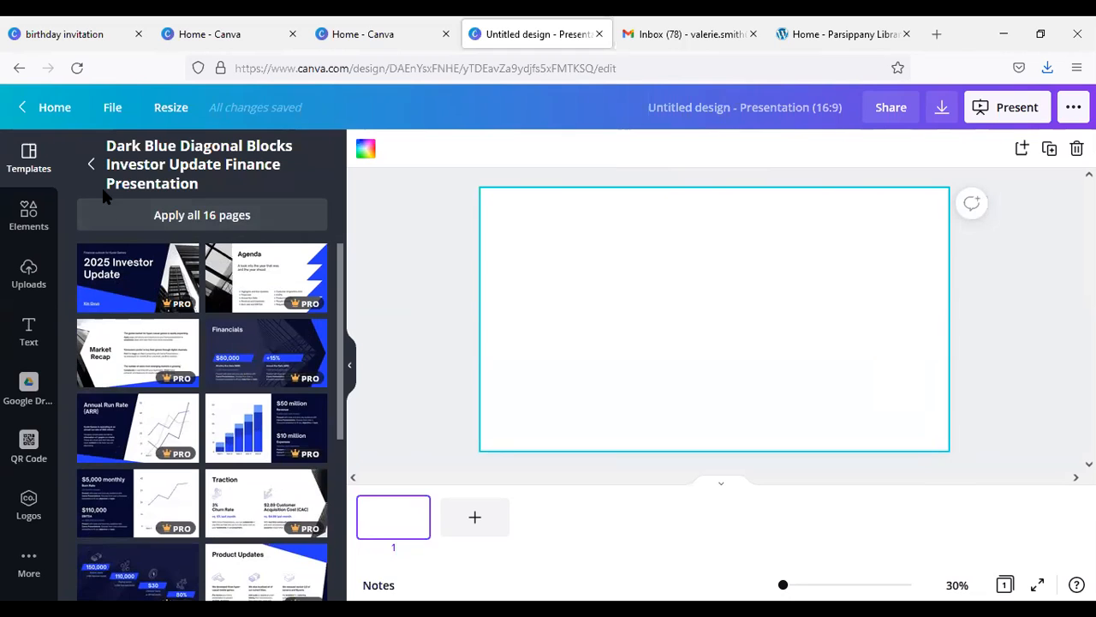
click(91, 164)
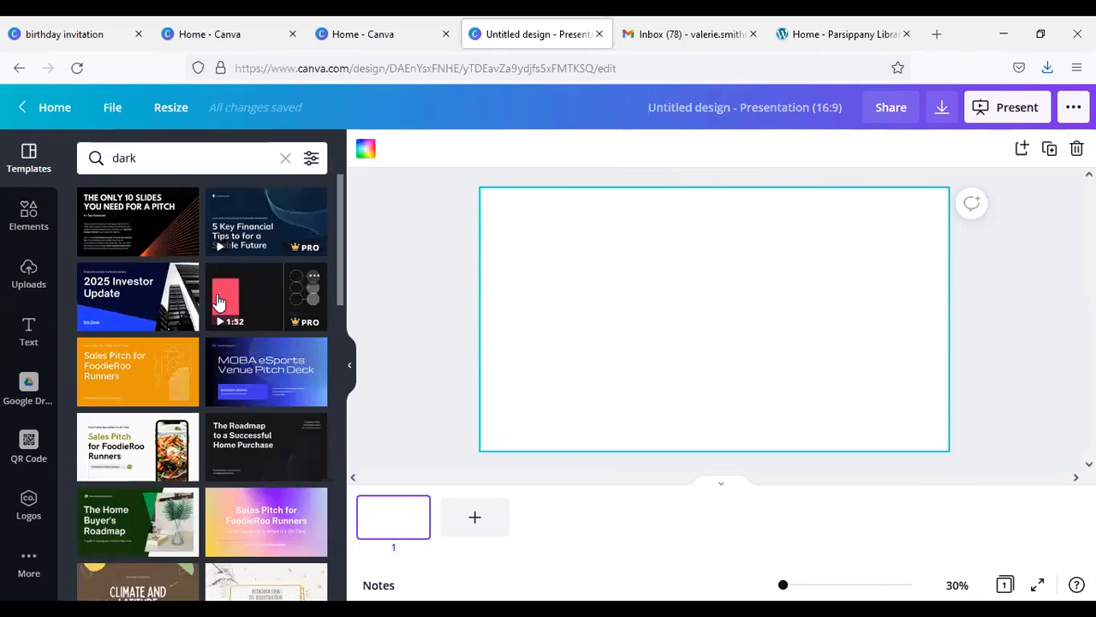
Step: Apply the 5 Key Financial Tips cover page from the Dark Blue and Turquoise Professional Abstract Patterns template to the blank slide
click(246, 214)
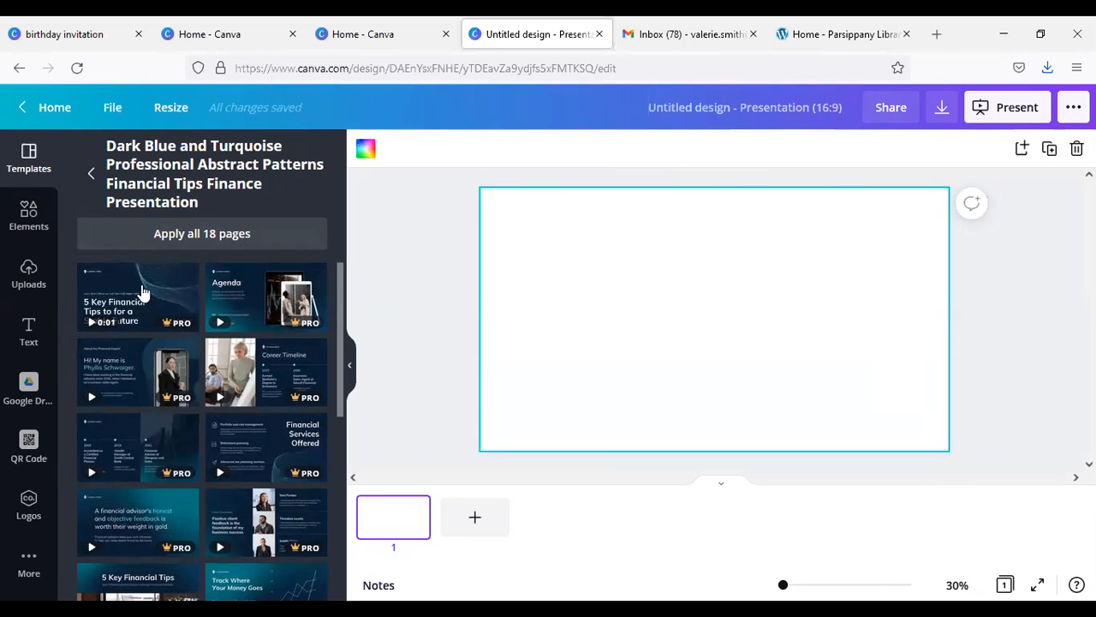
click(141, 293)
click(560, 238)
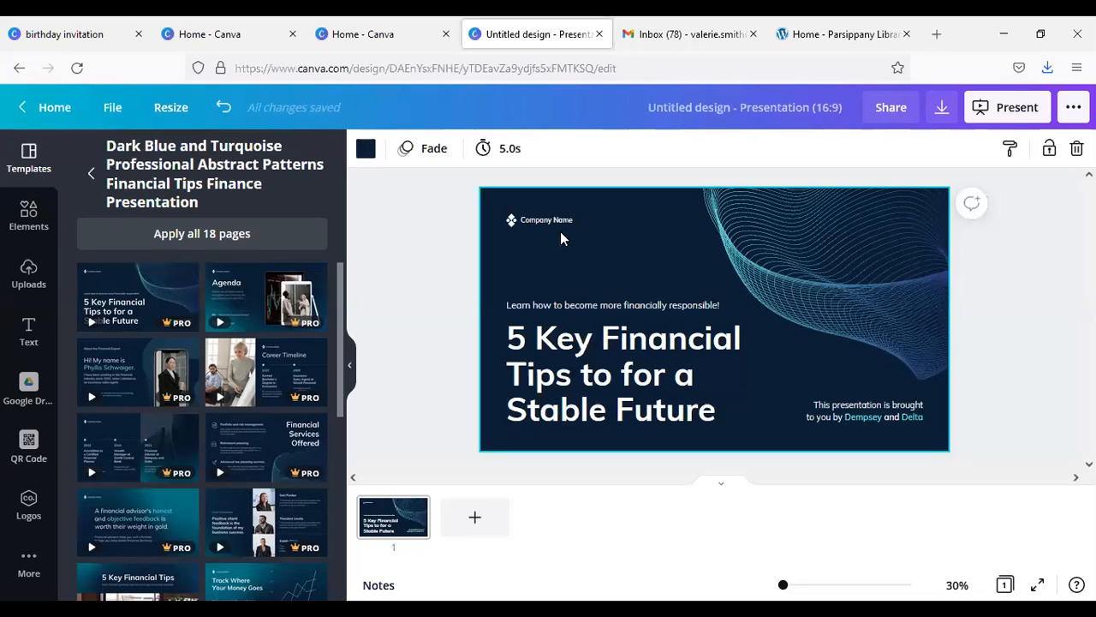
Step: Delete the company name, its logo, the small line above the title and the "brought to you by" credit from the cover slide
click(558, 221)
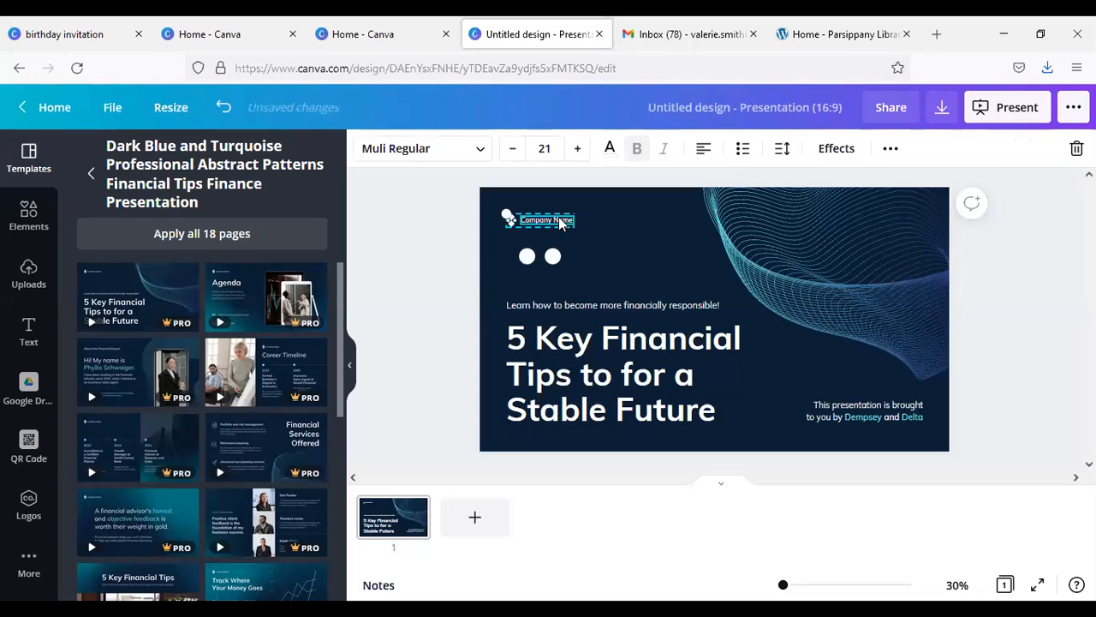
key(Delete)
click(510, 219)
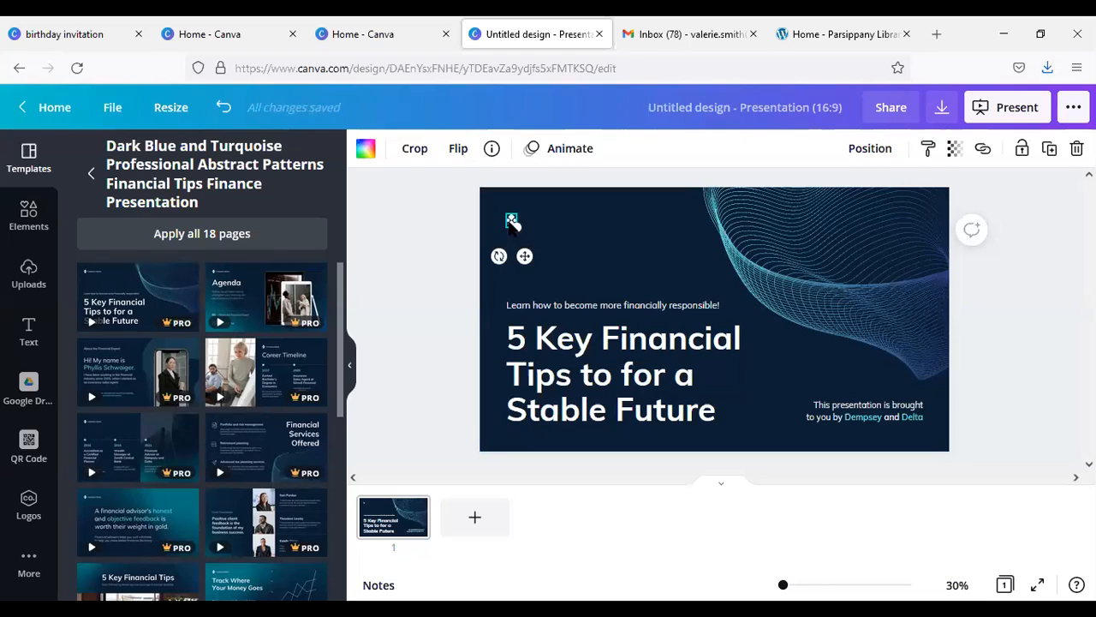
key(Delete)
click(583, 305)
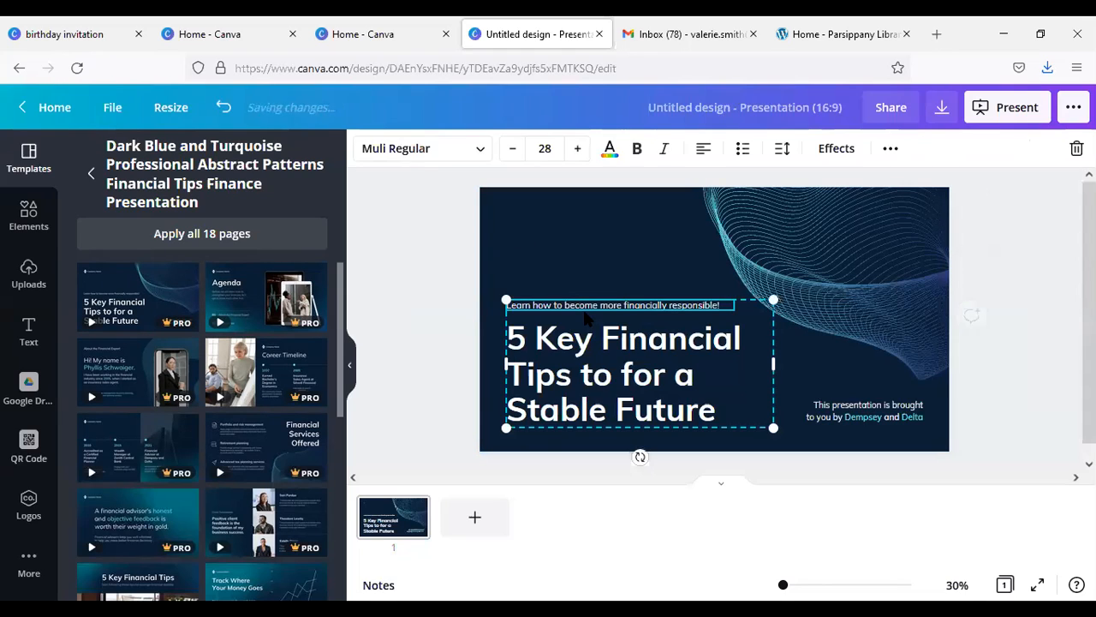
double_click(584, 305)
key(Delete)
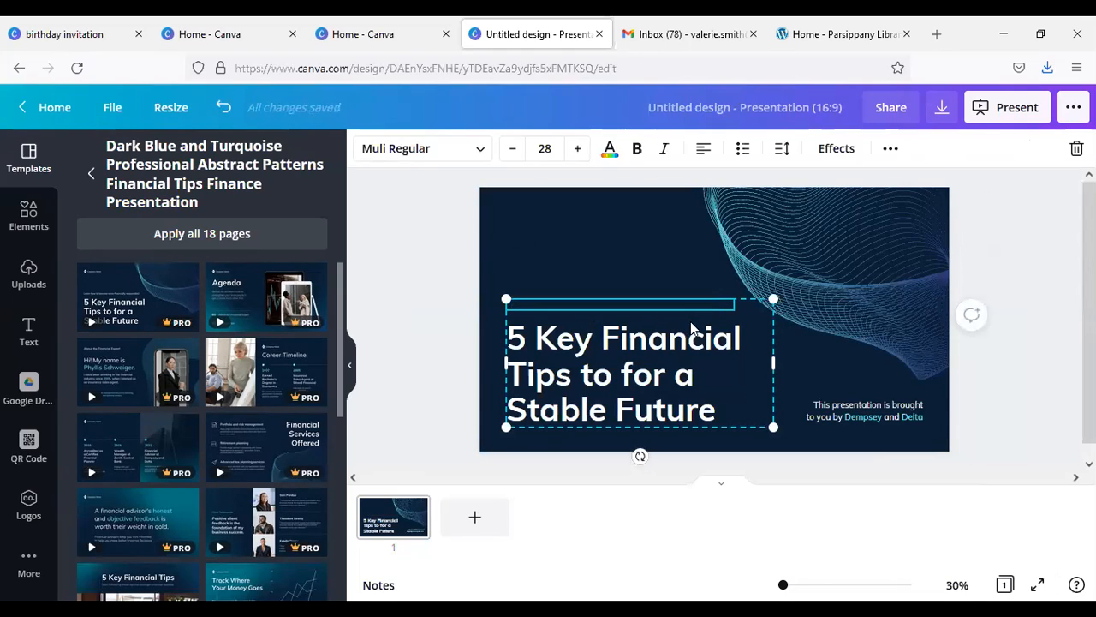
click(891, 418)
key(Delete)
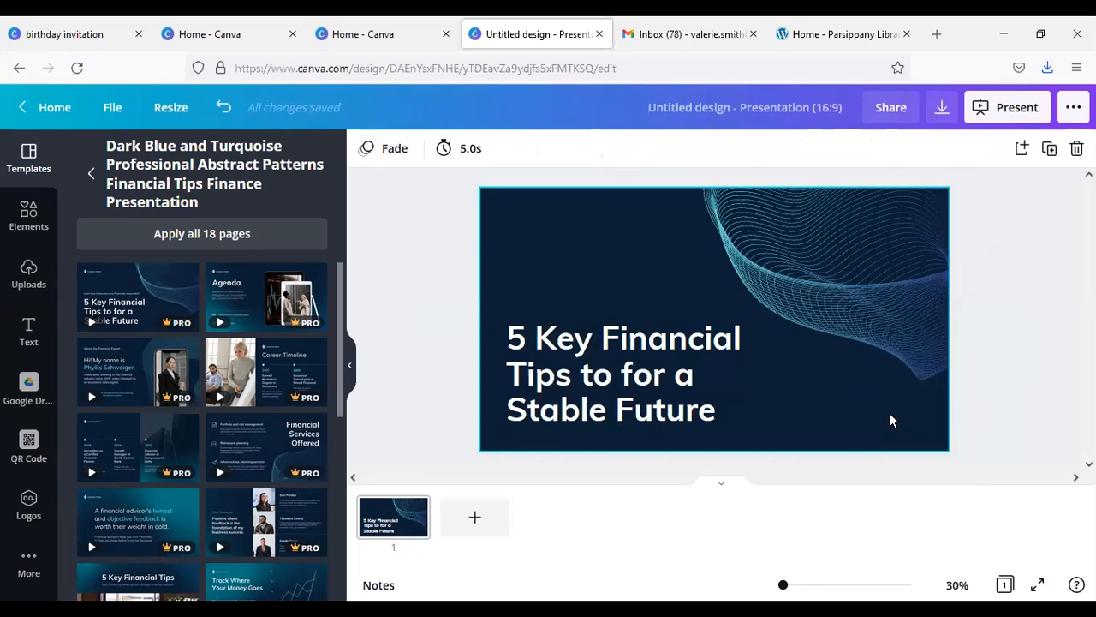
Step: Replace the cover slide's title text with "Operation Skyhook"
click(672, 342)
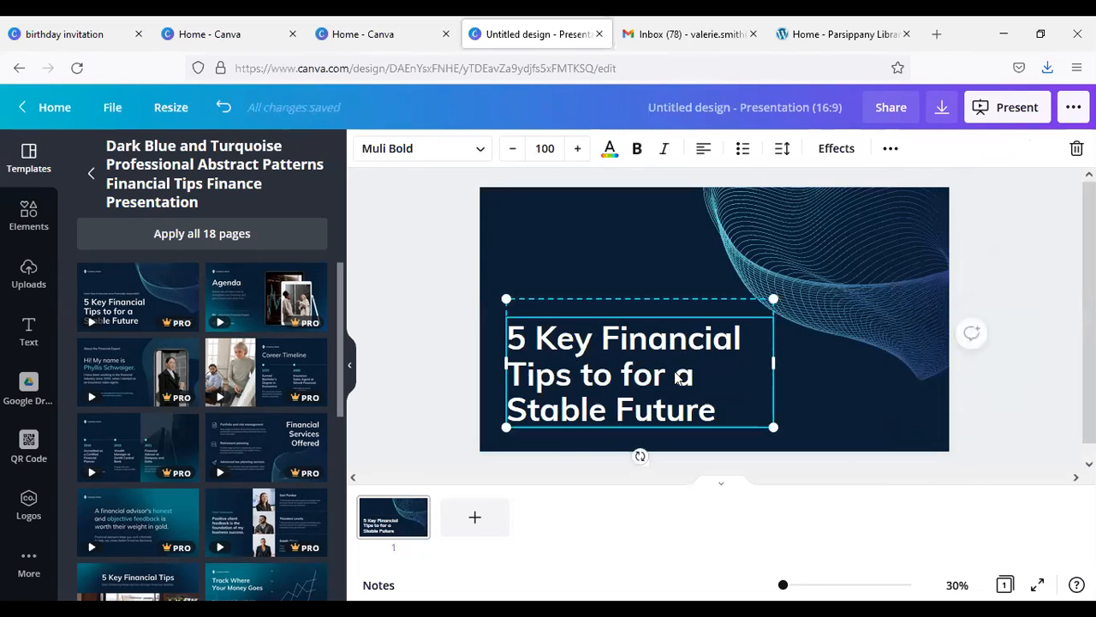
drag(583, 343, 583, 345)
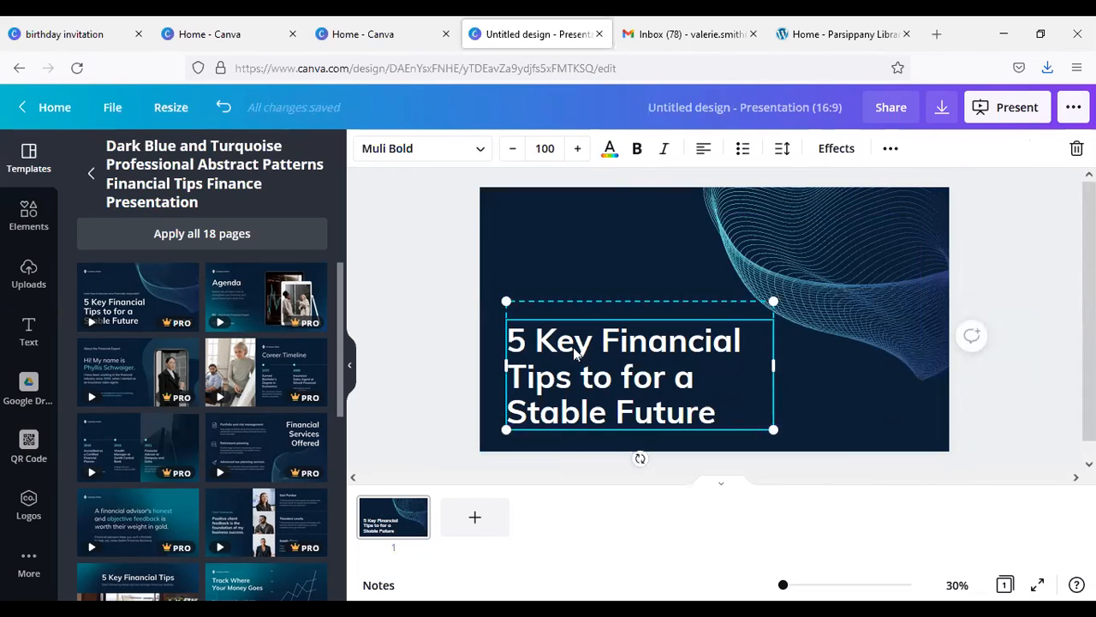
click(535, 343)
triple_click(524, 339)
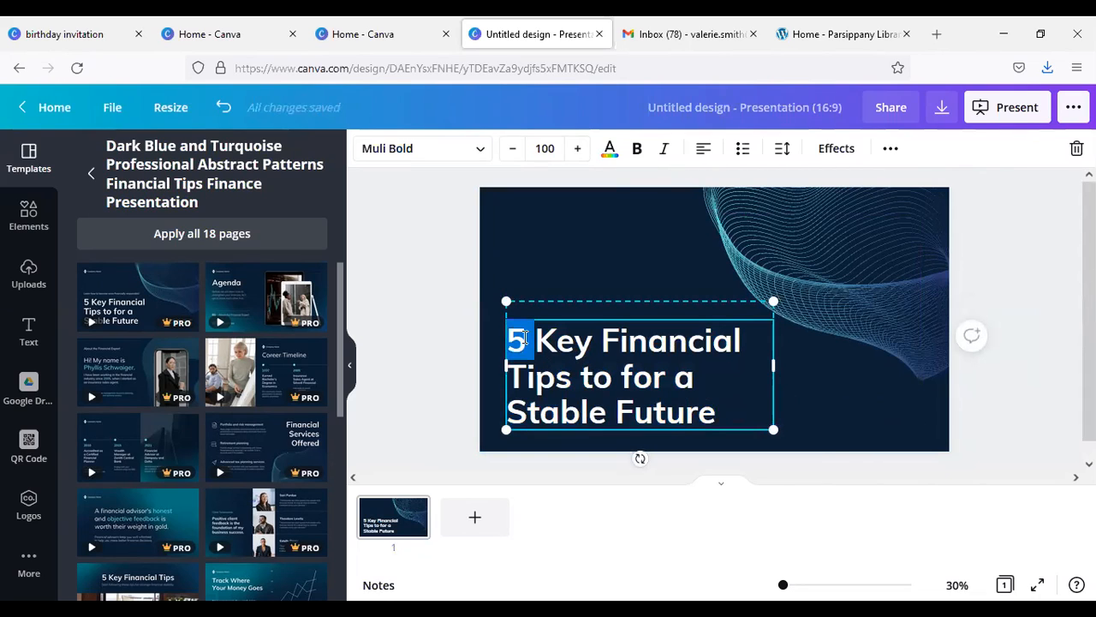
text(Opear)
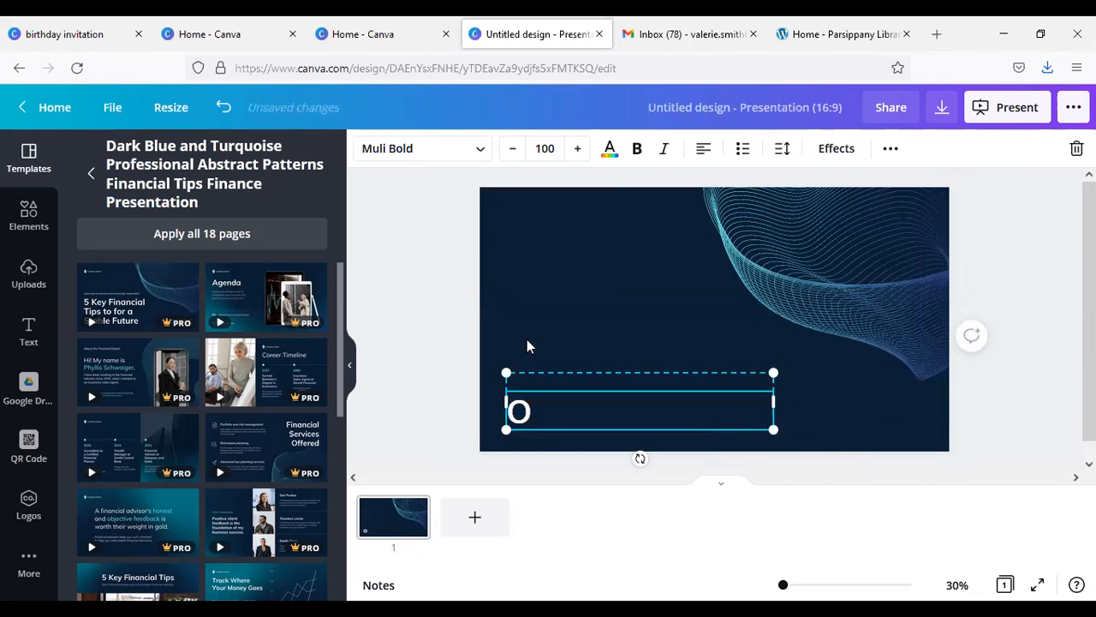
key(BackSpace)
key(BackSpace)
text(ration Skyhook)
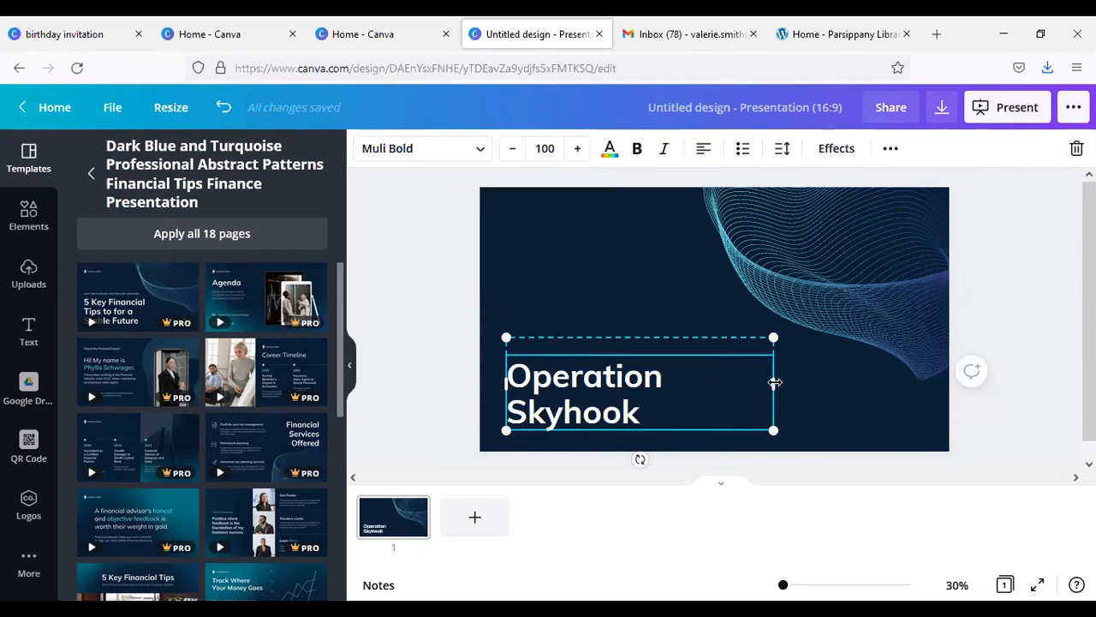
Step: Widen the title's text box so the title fits on one line, and add a second page to the presentation
drag(781, 383, 829, 379)
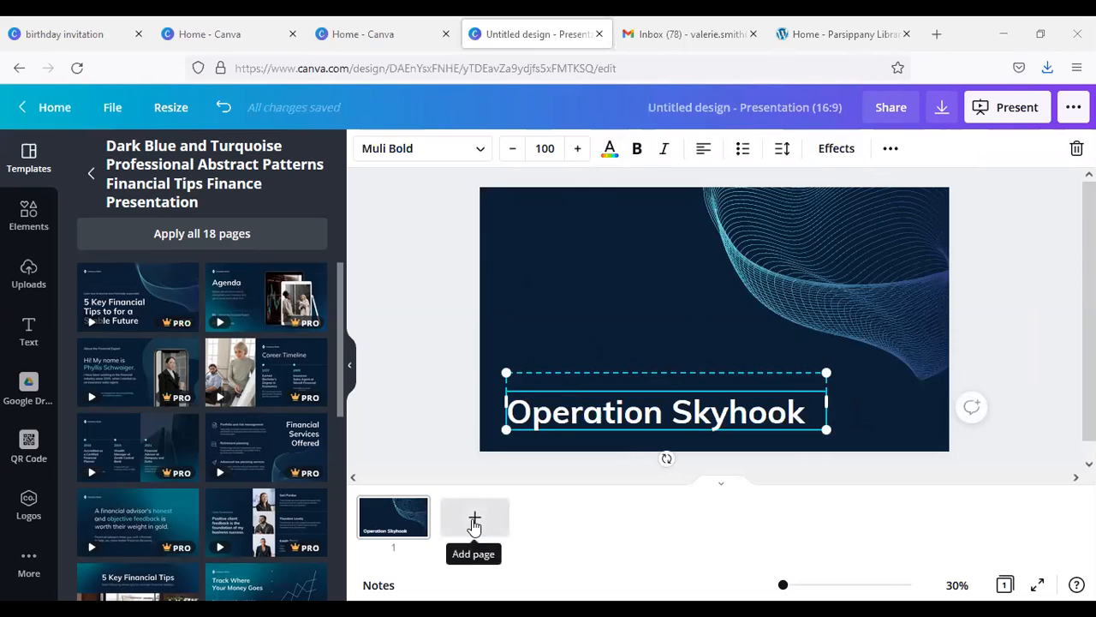
click(474, 526)
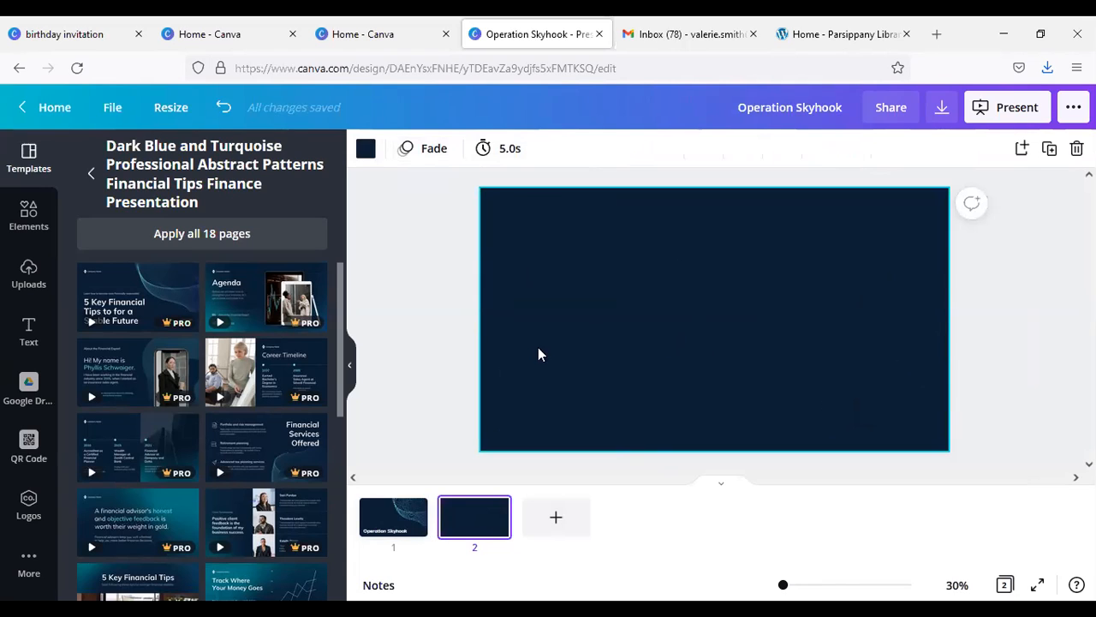
Step: Try the template's Agenda layout on page 2, check its animation setting, and undo the layout
click(261, 299)
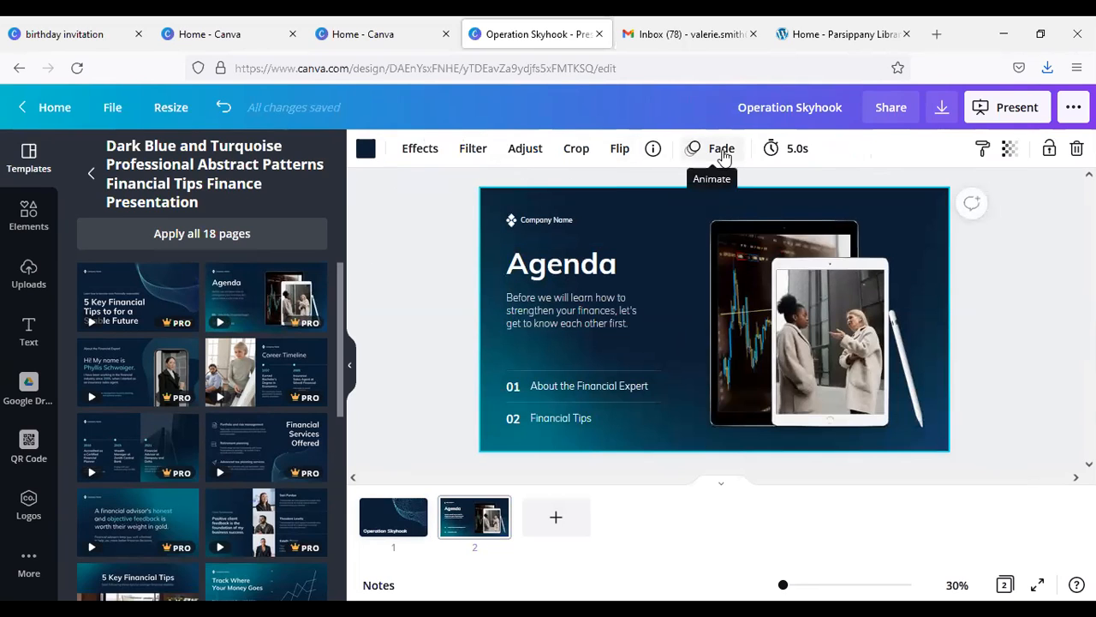
click(722, 154)
click(721, 154)
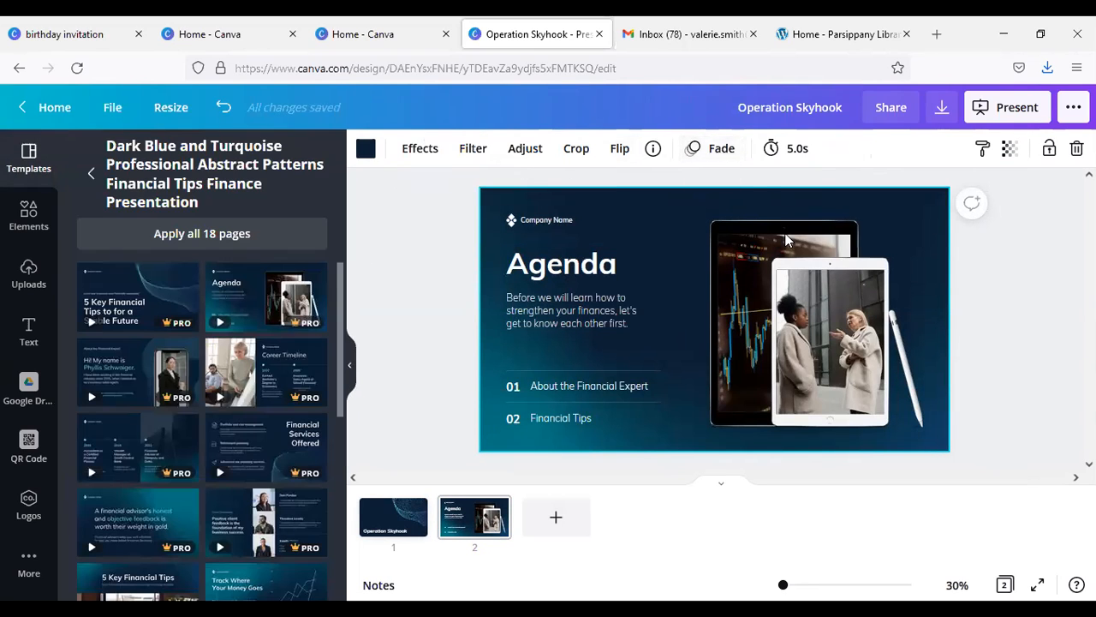
click(775, 267)
key(Escape)
key(ctrl+z)
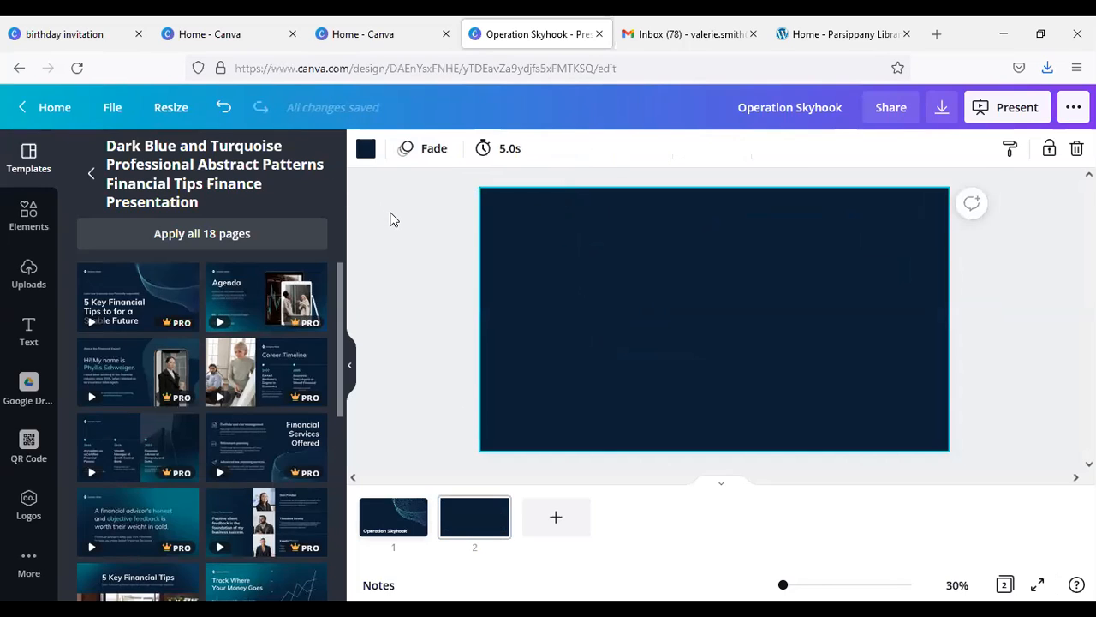
Step: Set the page animation of the blank second page to None and close the animation options
click(410, 154)
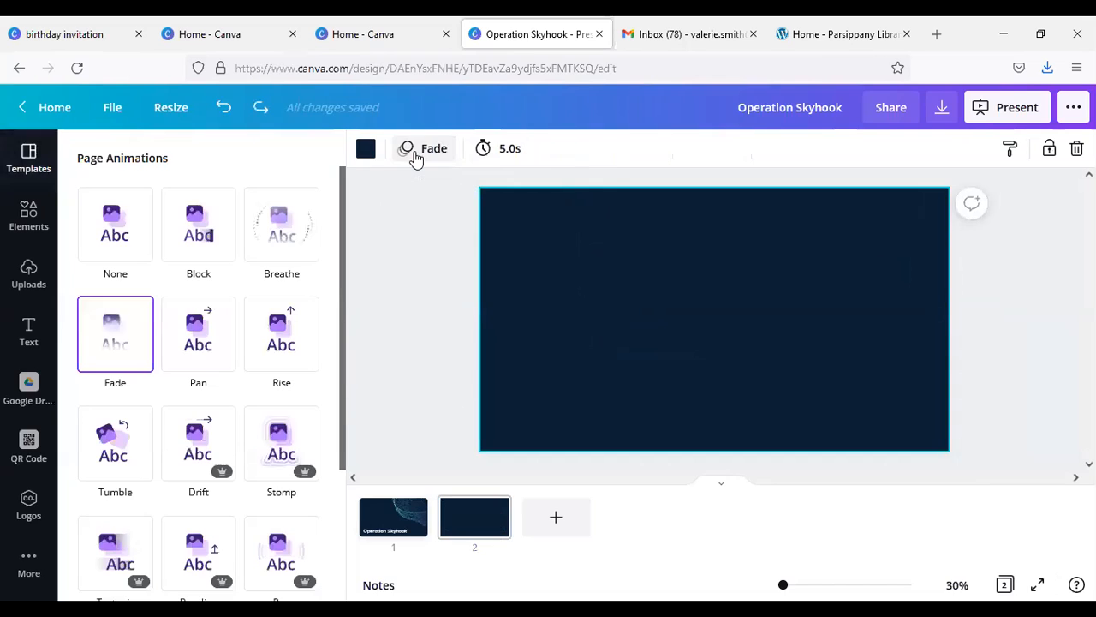
click(414, 156)
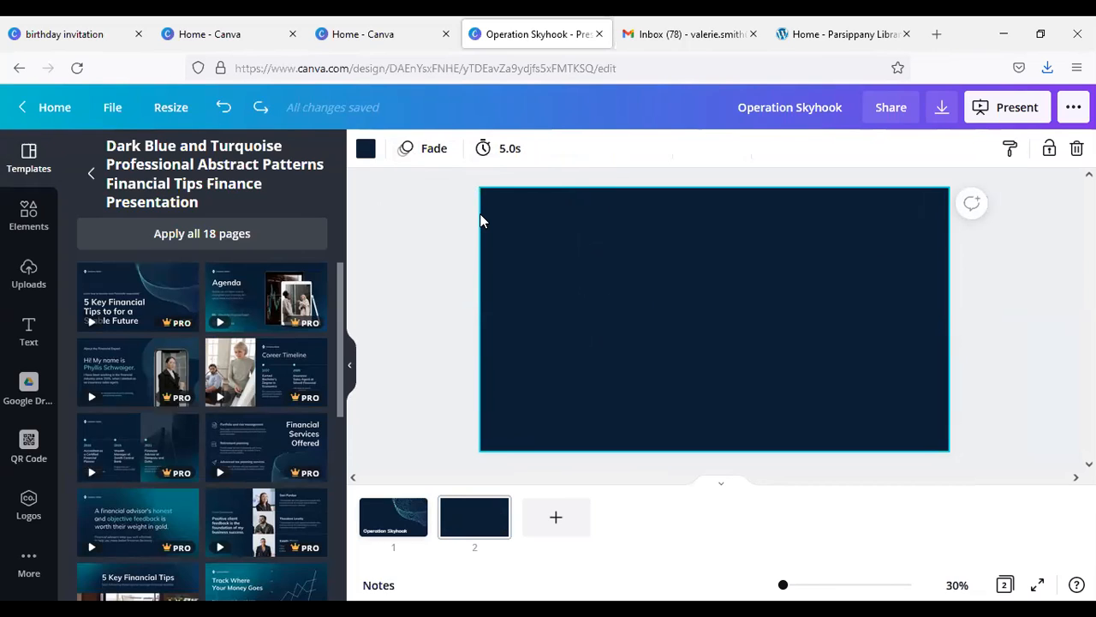
click(422, 150)
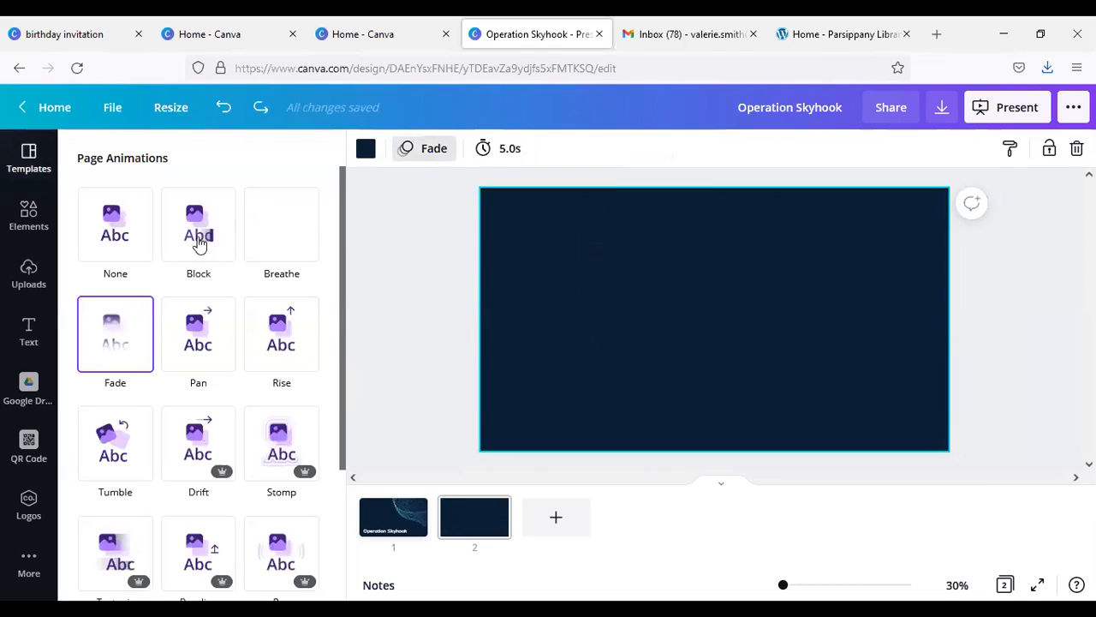
click(135, 241)
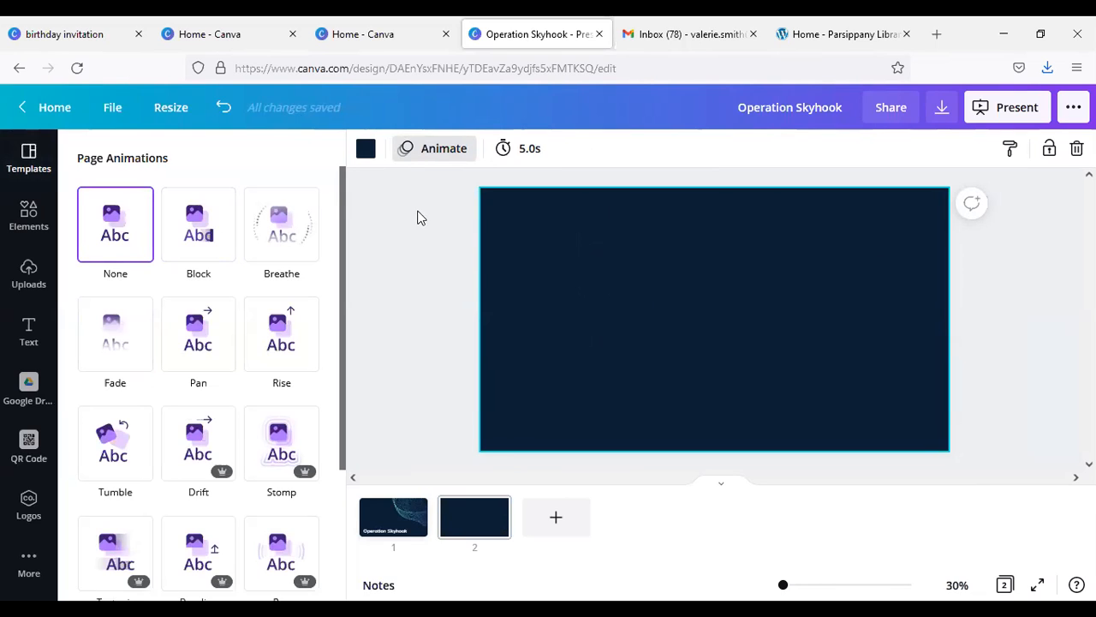
click(419, 219)
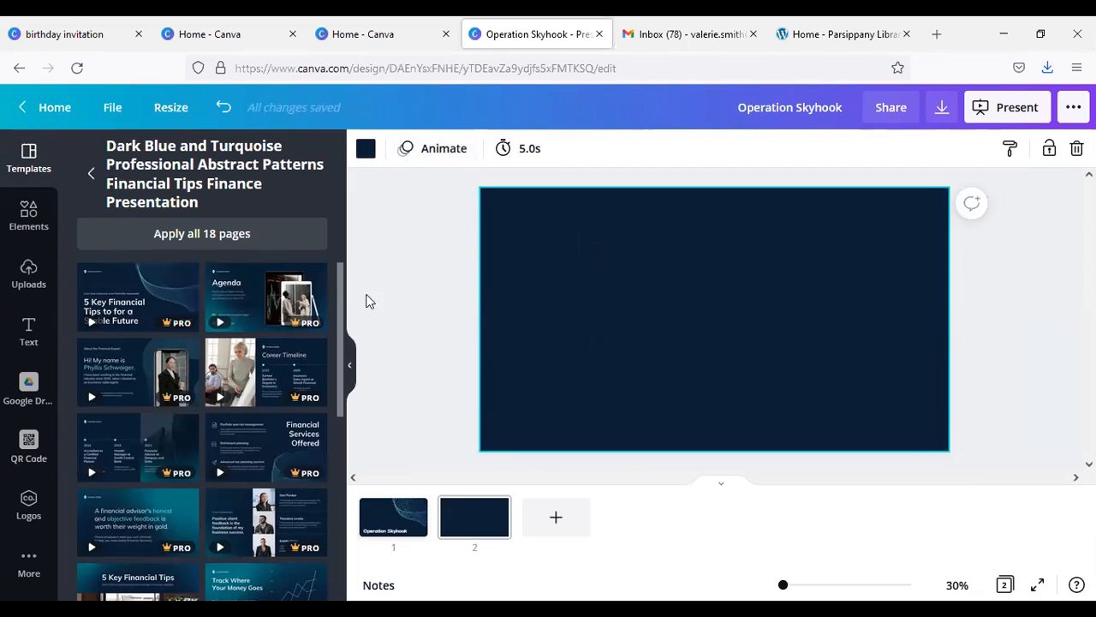
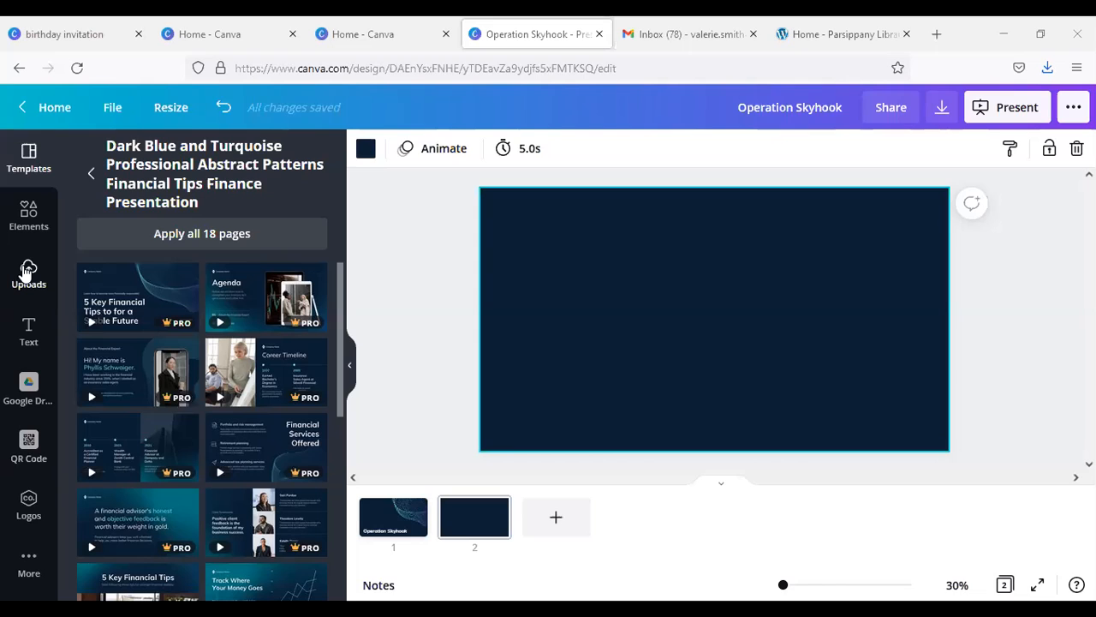
Step: Add the uploaded photos of the woman in white and of the dark group scene side by side on page 2
click(29, 269)
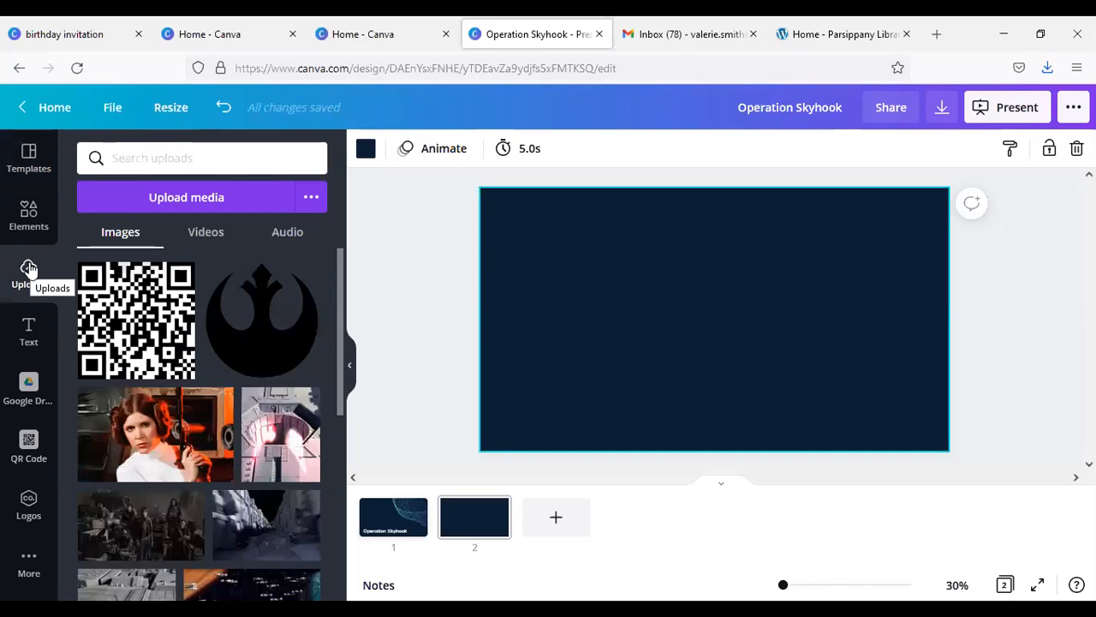
scroll(172, 377, down, 3)
scroll(172, 377, up, 3)
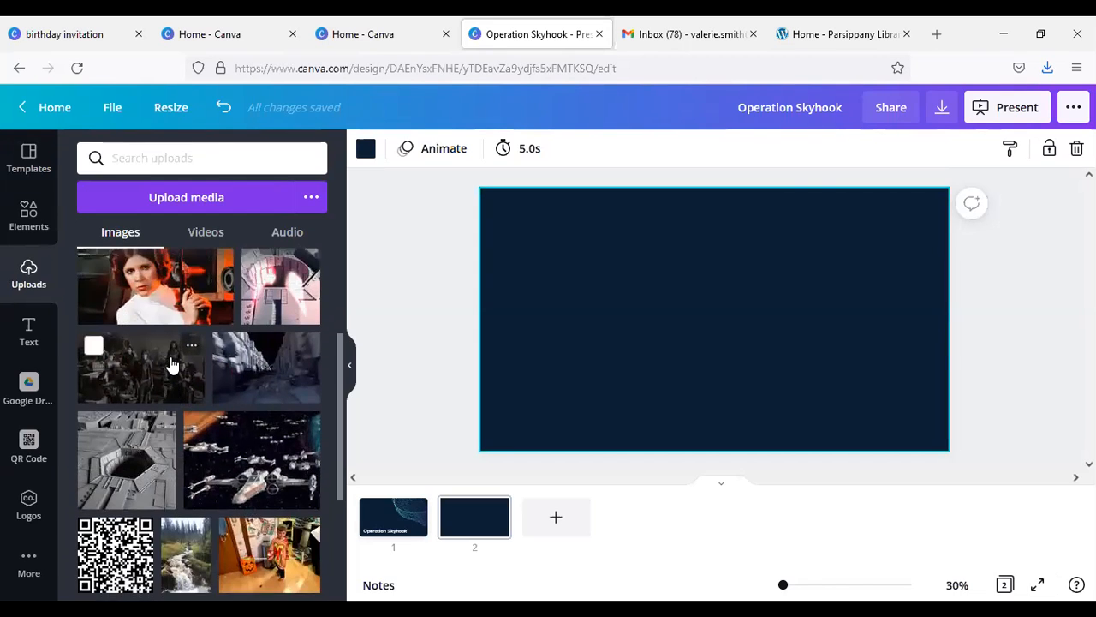
drag(171, 356, 585, 339)
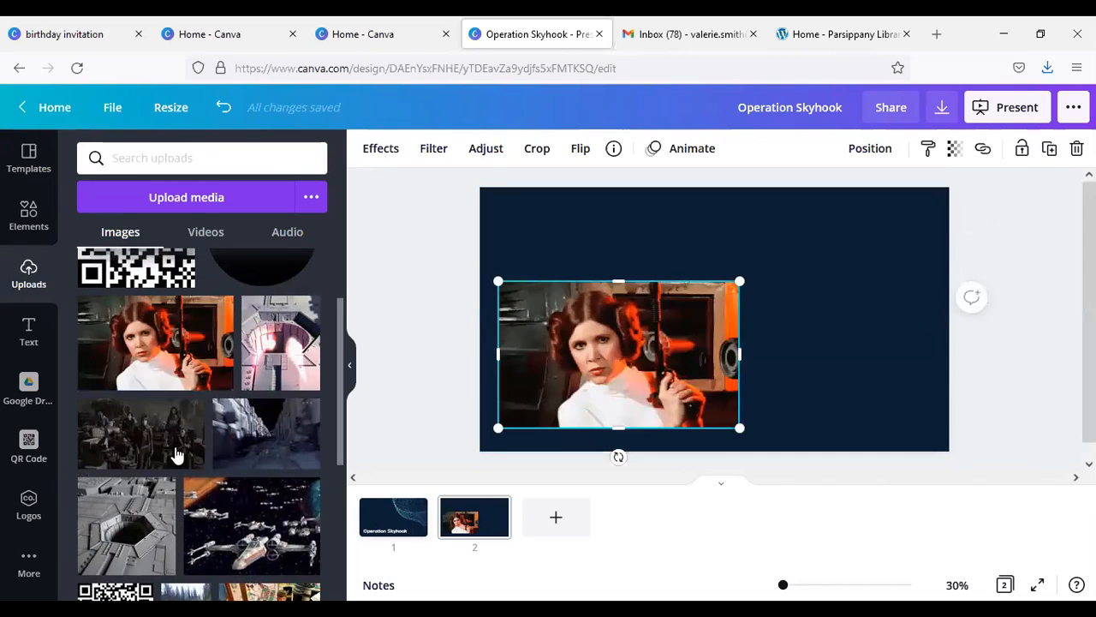
drag(129, 447, 811, 362)
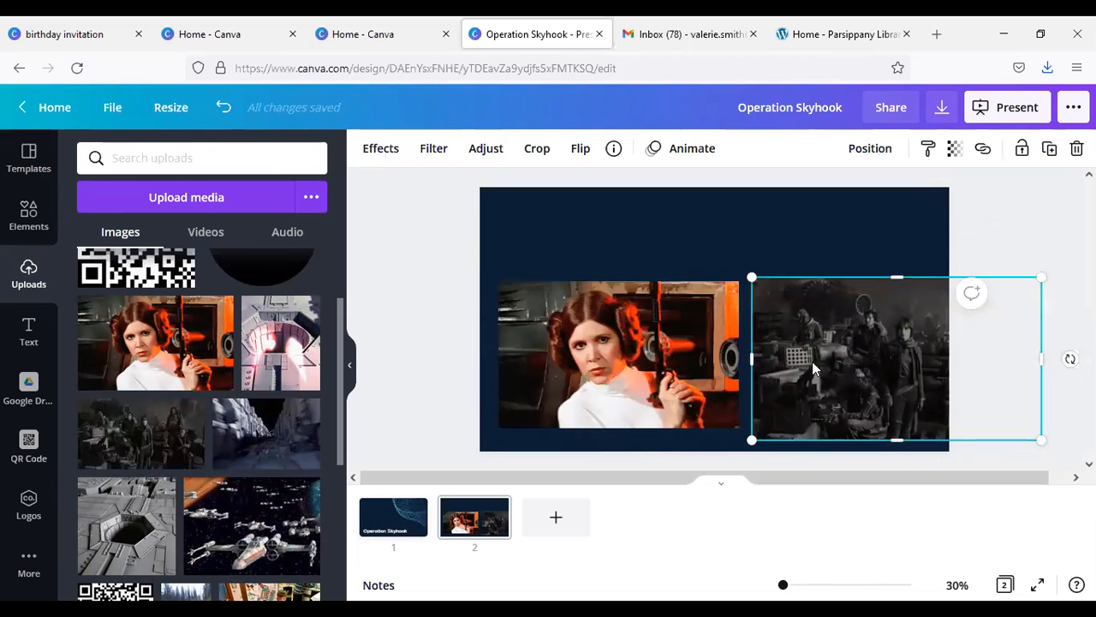
Step: Shrink both photos and reposition the group photo so the two fit side by side within the slide
click(734, 422)
drag(739, 426, 679, 390)
drag(832, 387, 786, 387)
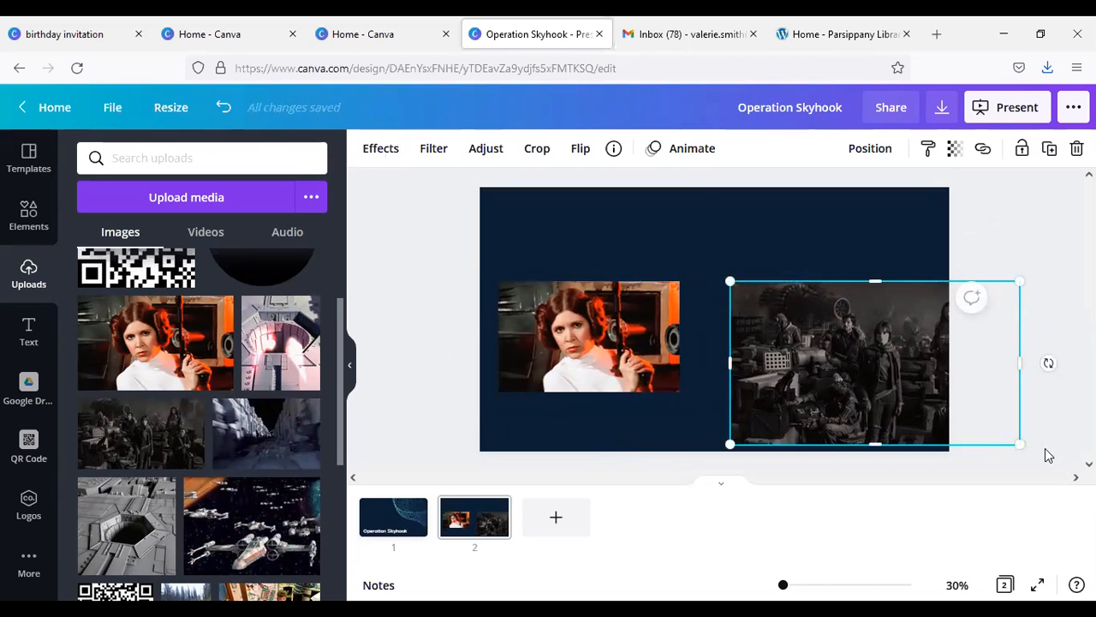
drag(1020, 440, 919, 387)
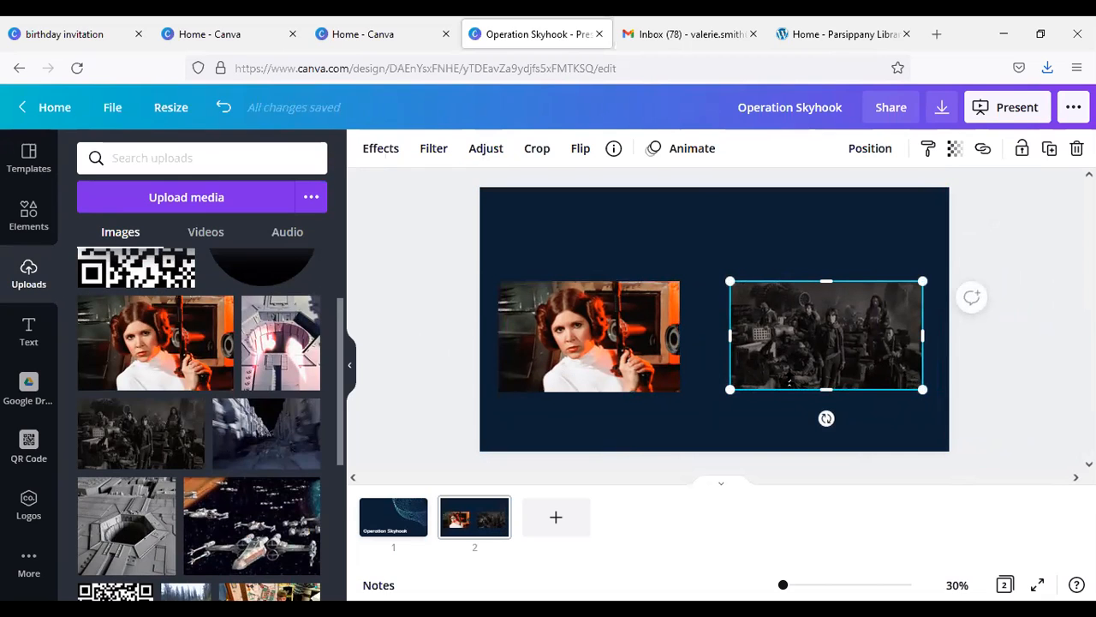
Step: Add a heading text box to page 2 and place it above the photo of the woman in white
click(30, 336)
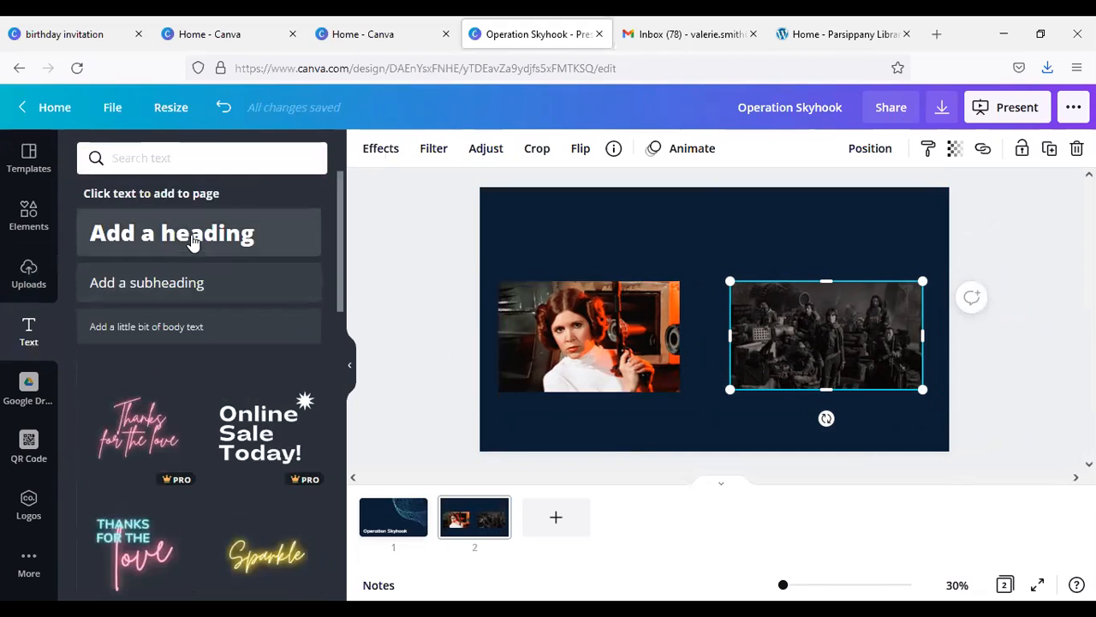
click(192, 236)
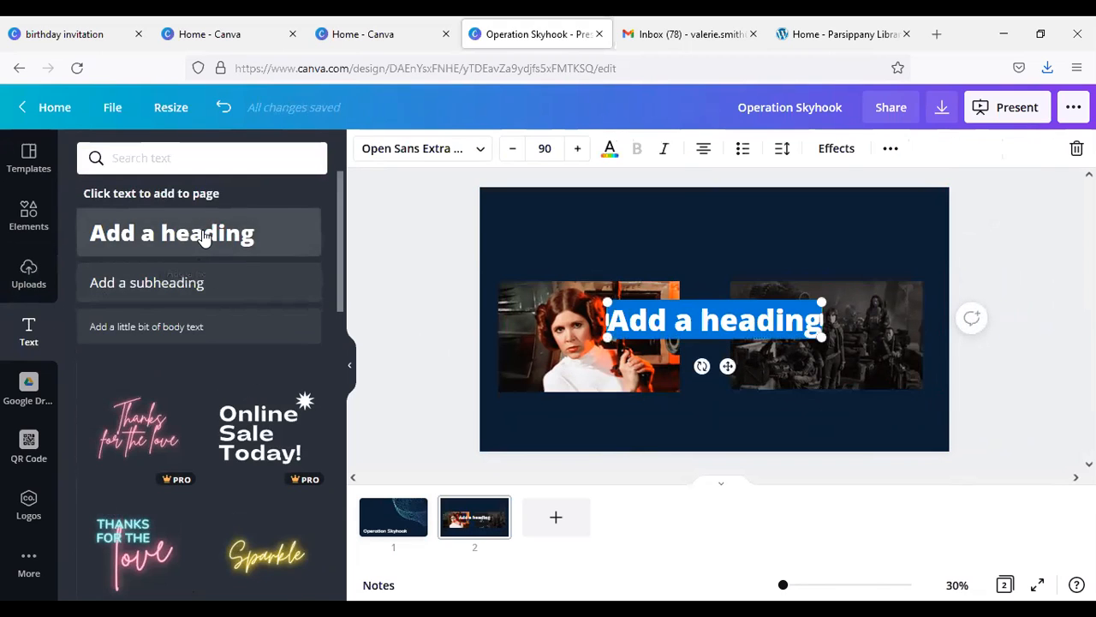
drag(701, 302, 590, 205)
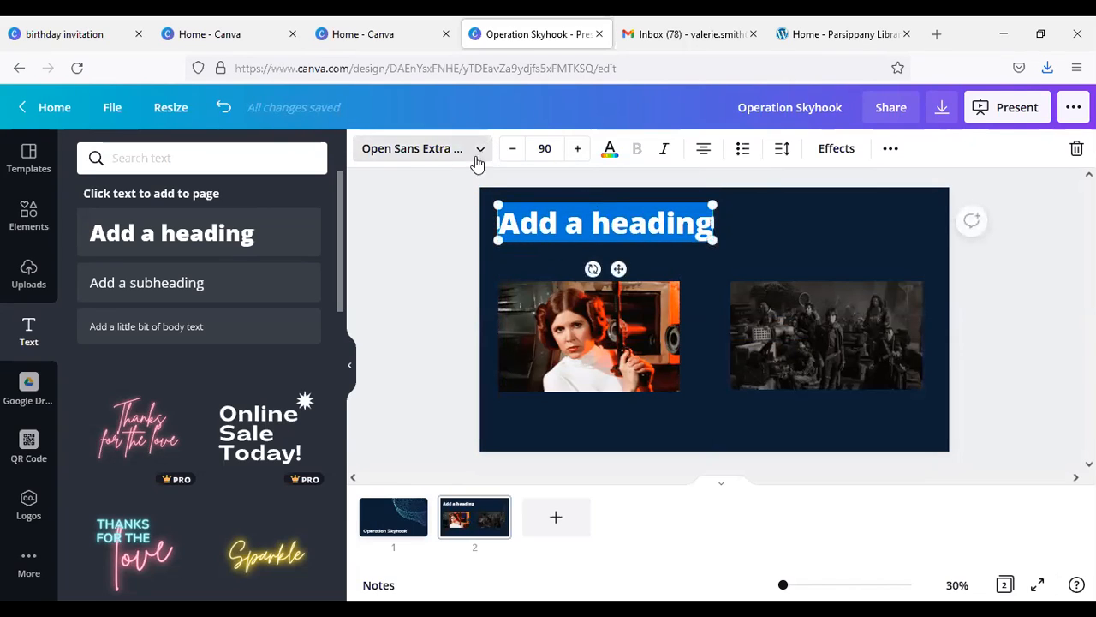
Step: Change the page 2 heading's font to Montserrat
click(482, 151)
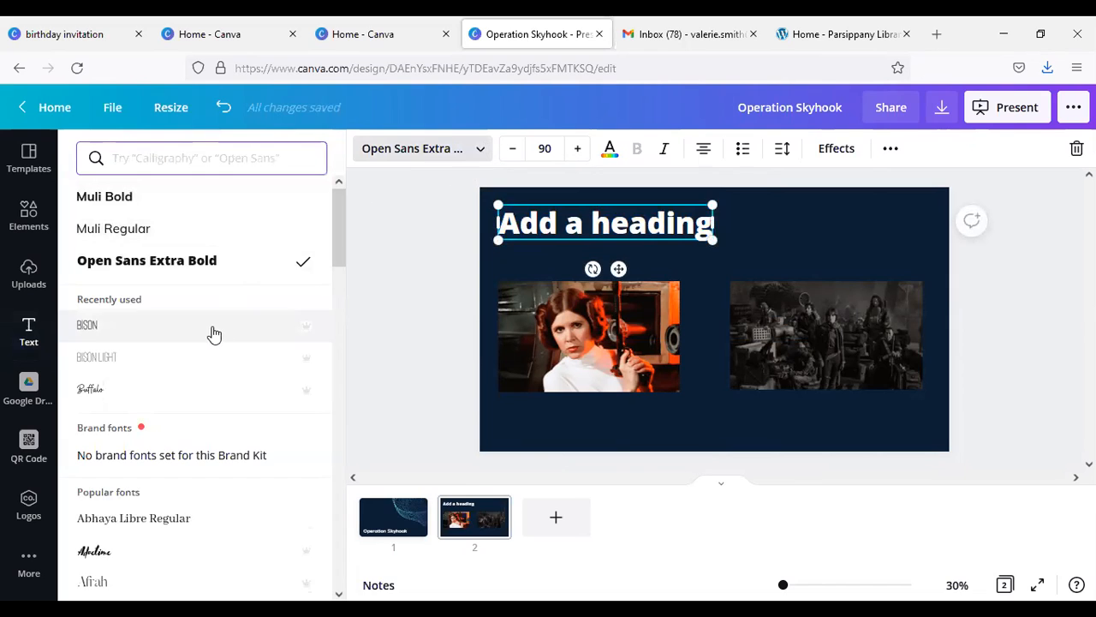
scroll(214, 333, down, 5)
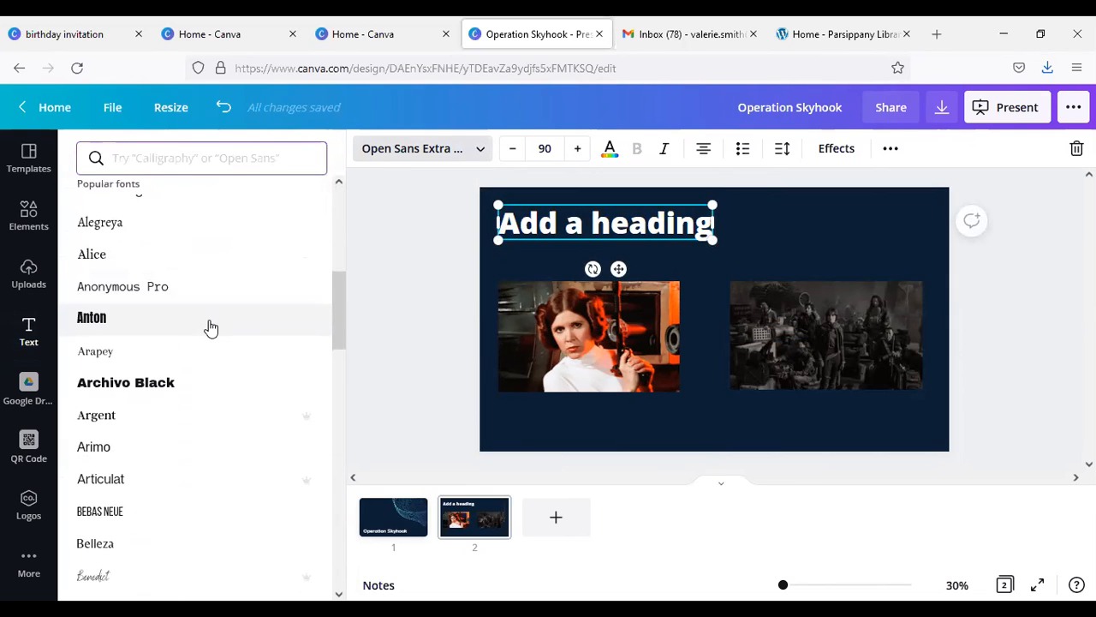
scroll(211, 326, down, 2)
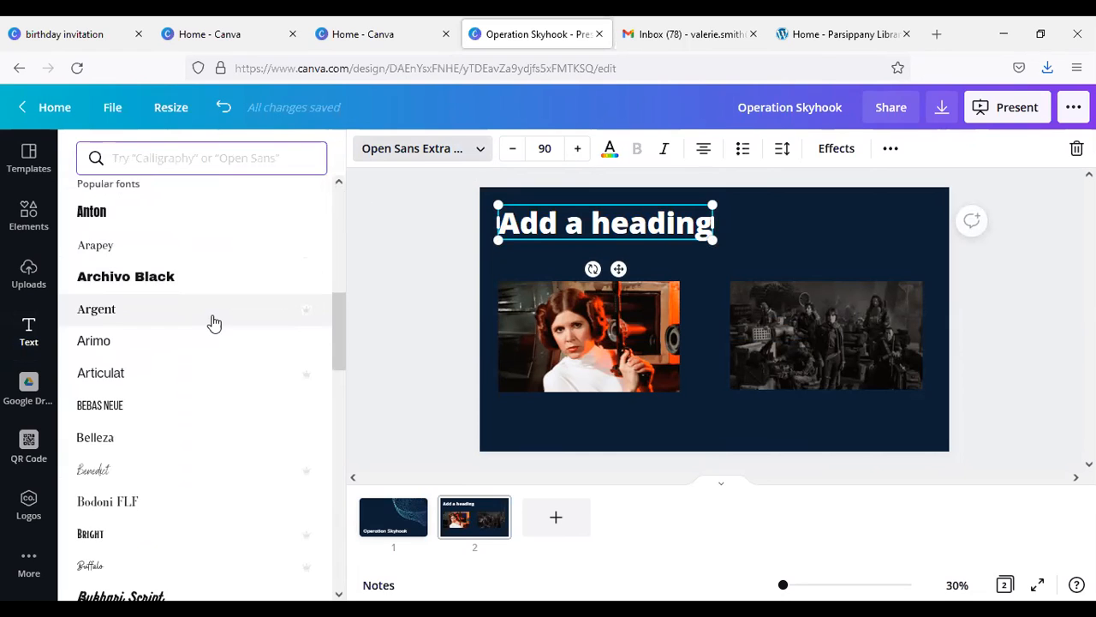
scroll(214, 322, down, 8)
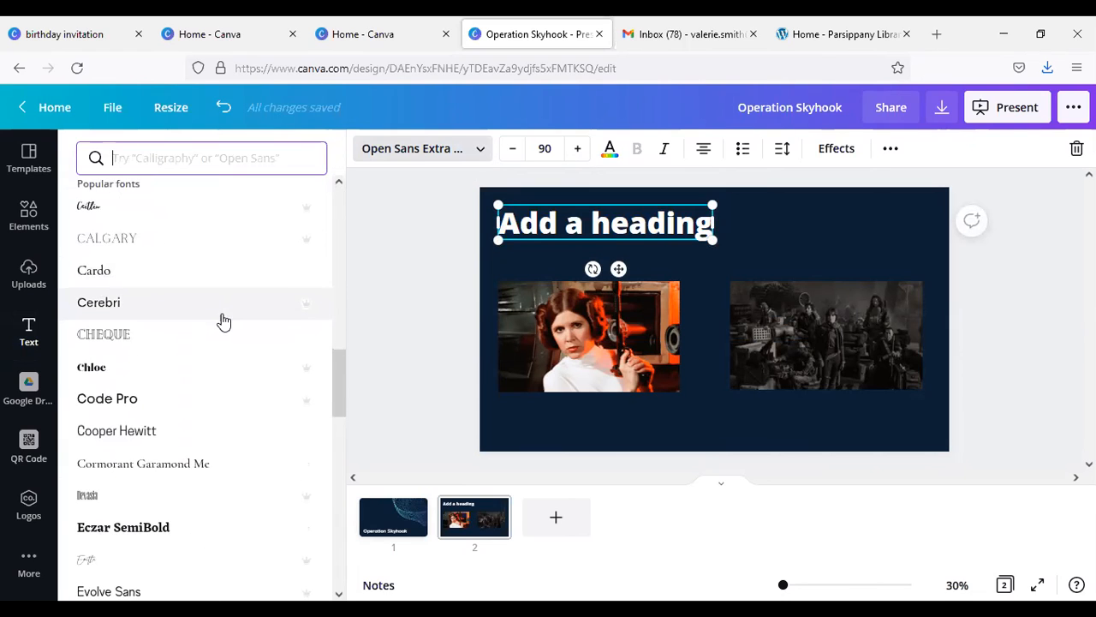
scroll(223, 319, down, 3)
scroll(222, 319, down, 3)
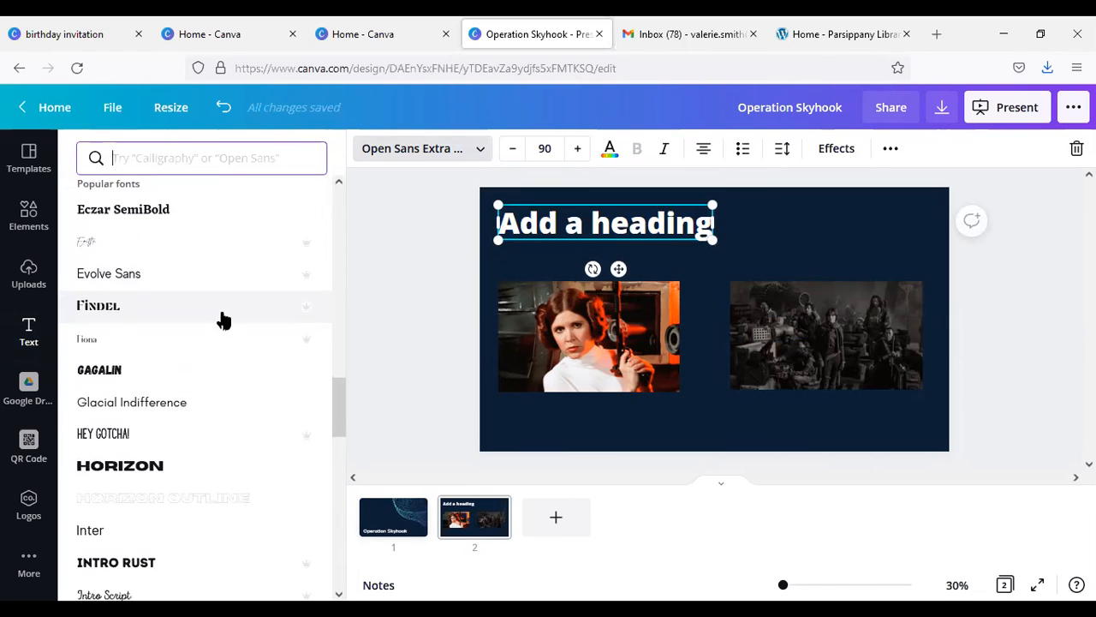
scroll(222, 320, down, 2)
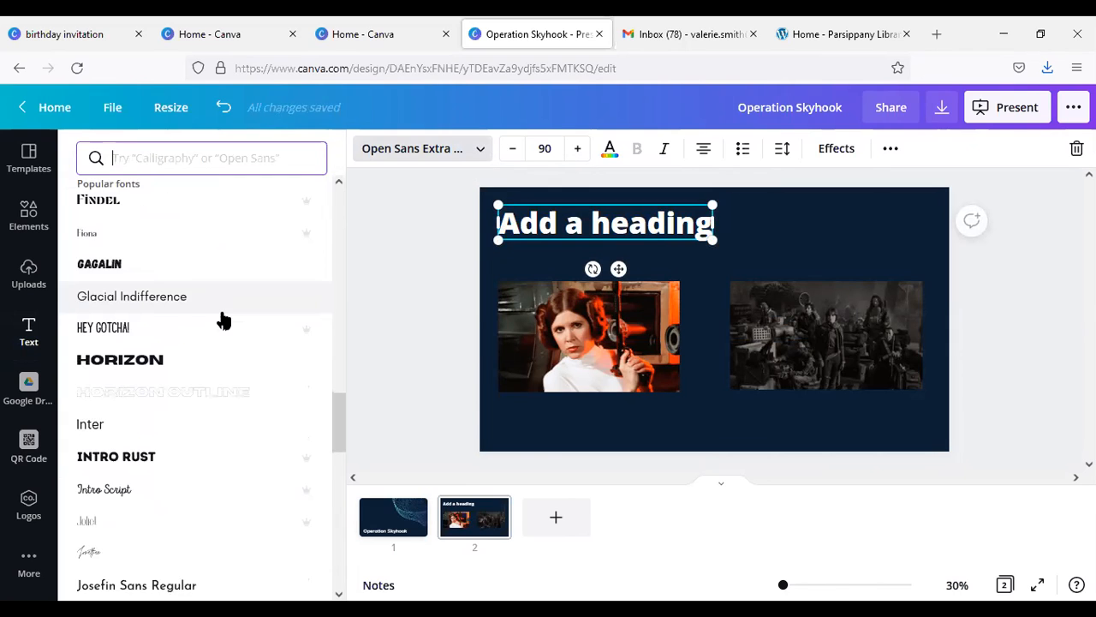
scroll(222, 319, down, 3)
scroll(222, 319, down, 3)
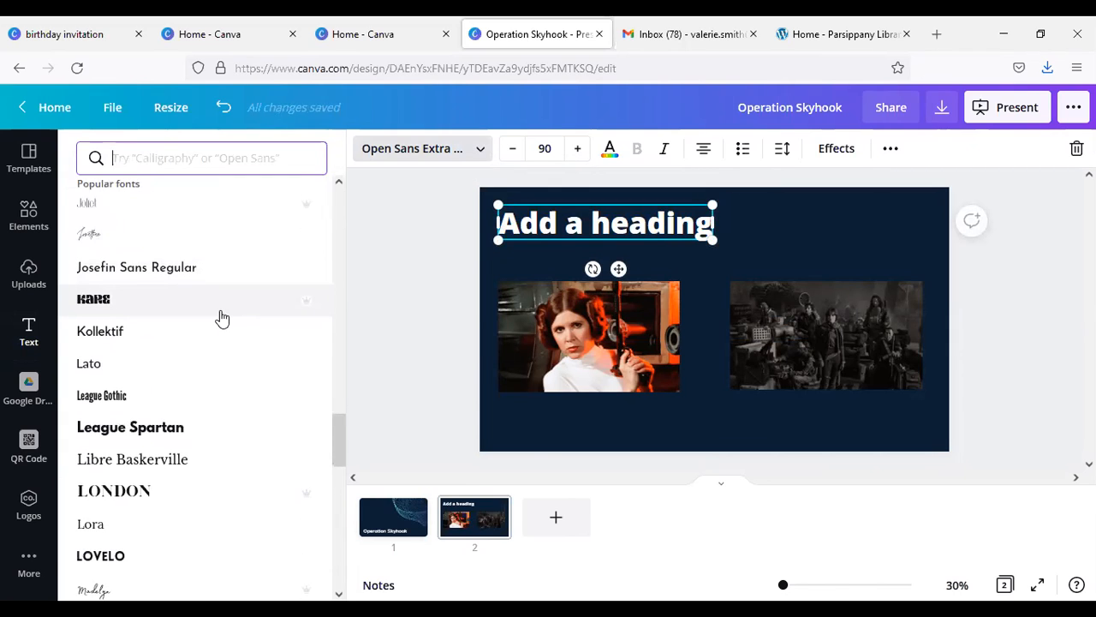
scroll(218, 317, down, 5)
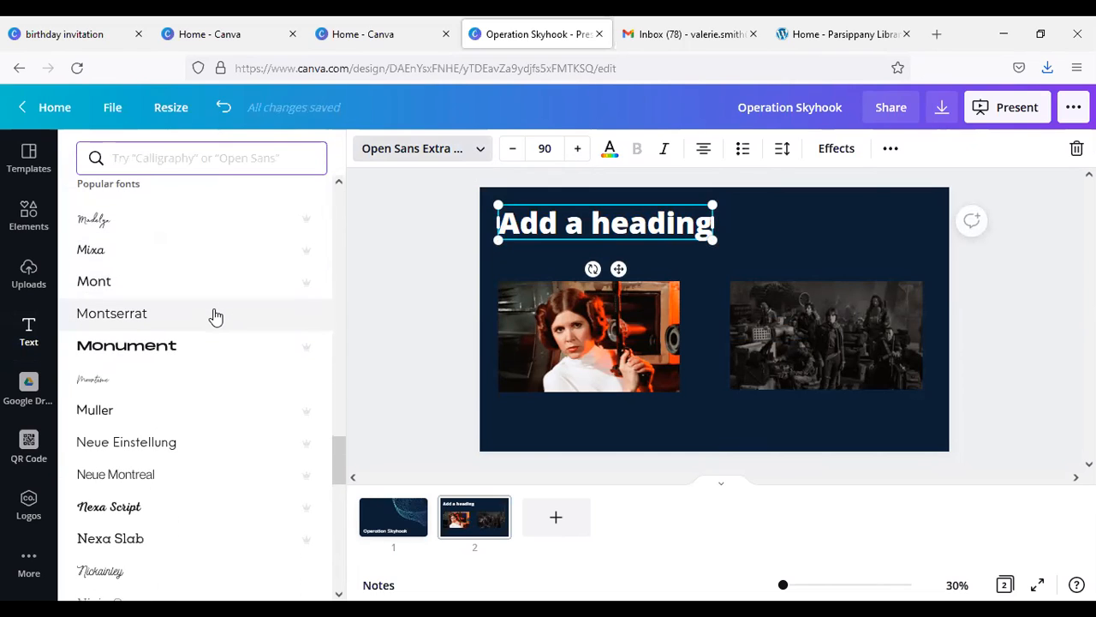
scroll(216, 317, down, 2)
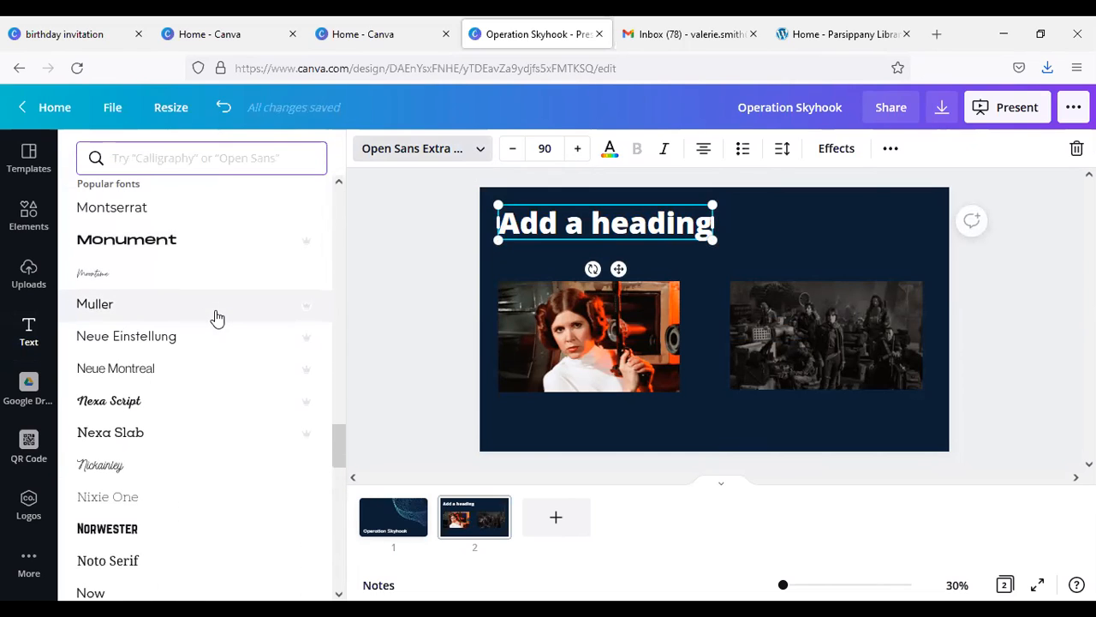
scroll(216, 318, down, 2)
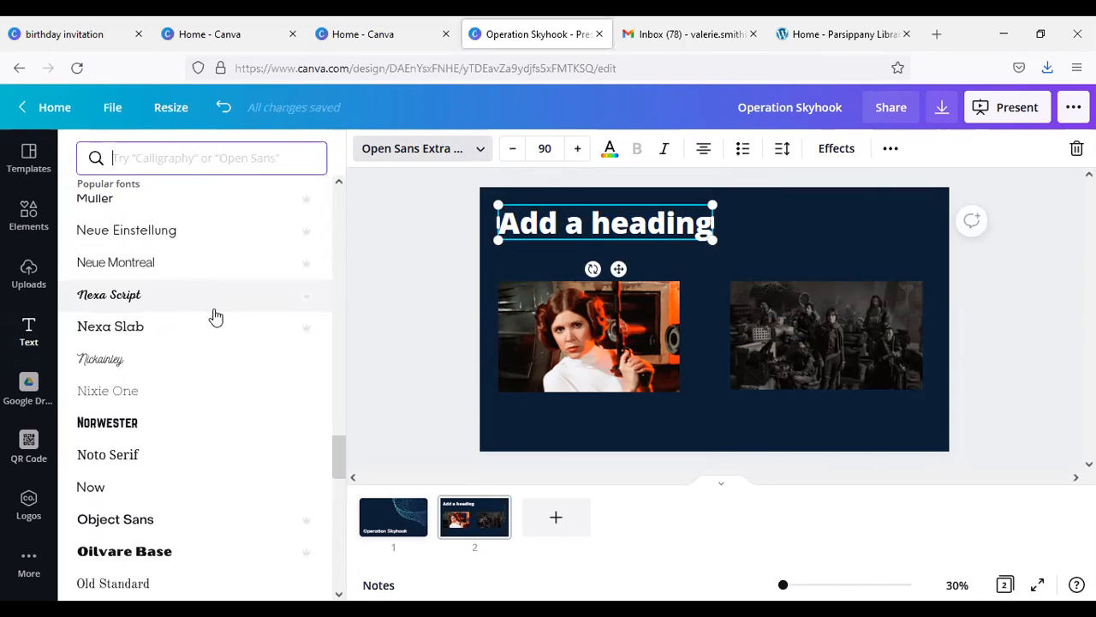
scroll(216, 317, down, 3)
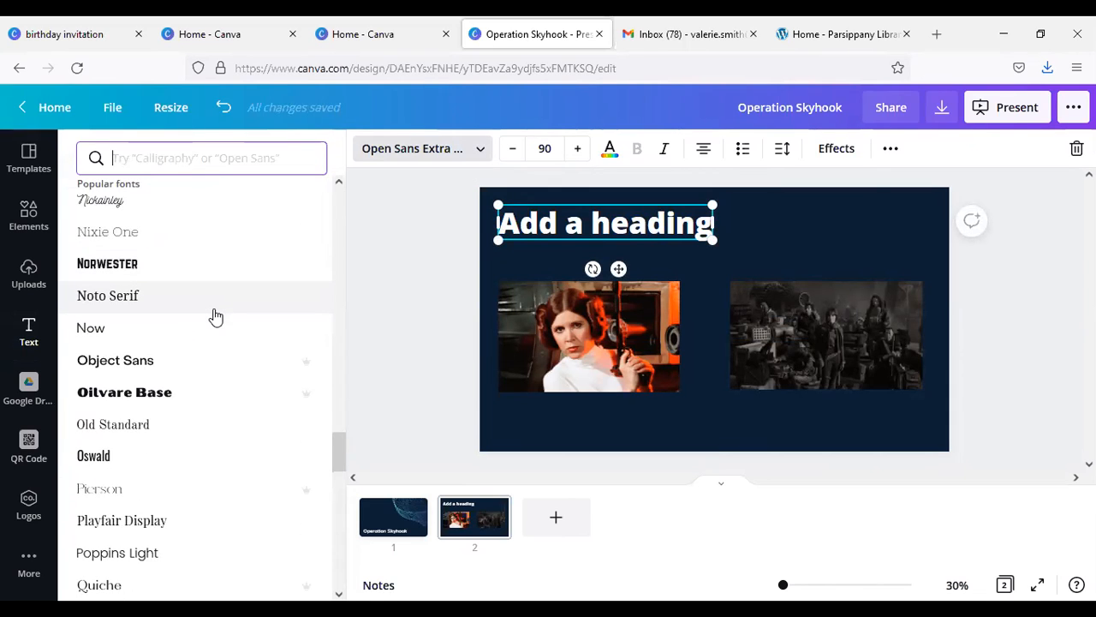
scroll(215, 317, down, 4)
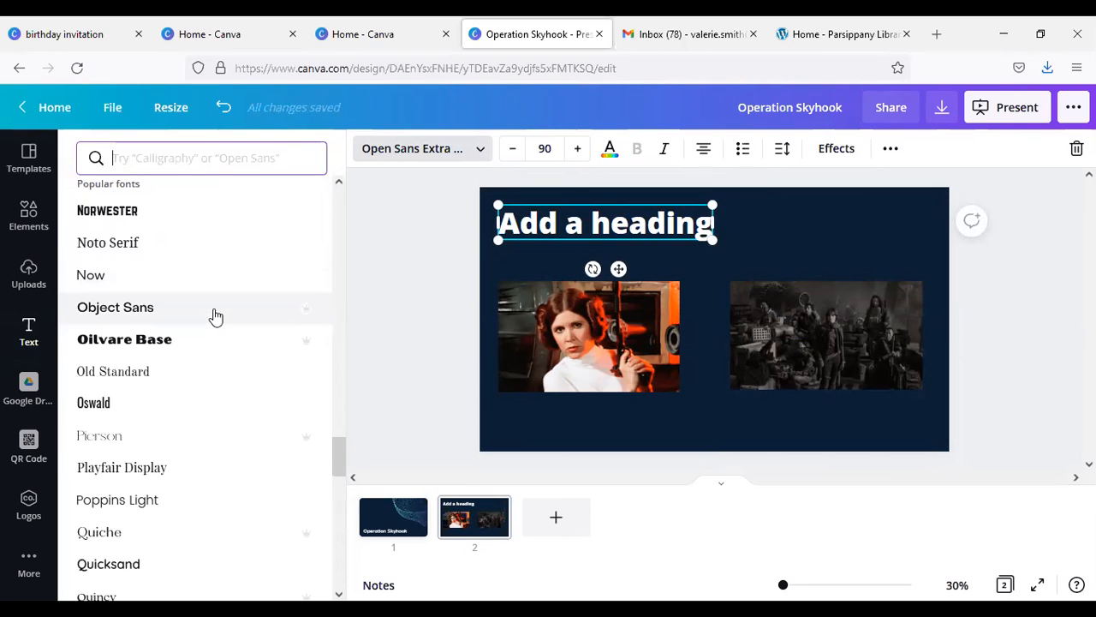
scroll(208, 318, down, 2)
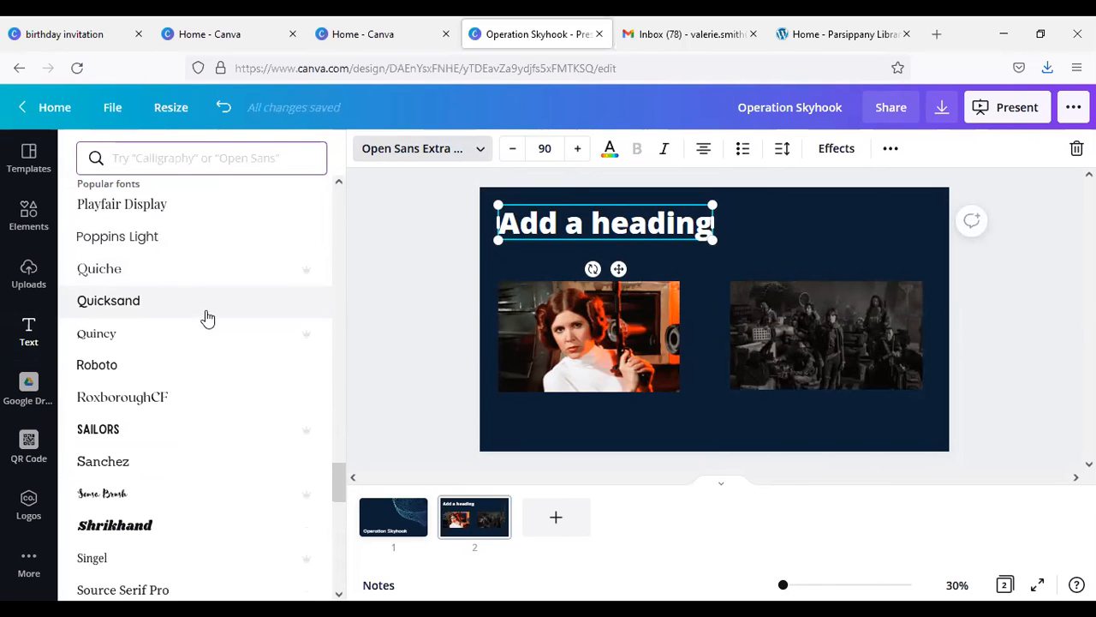
scroll(202, 314, down, 5)
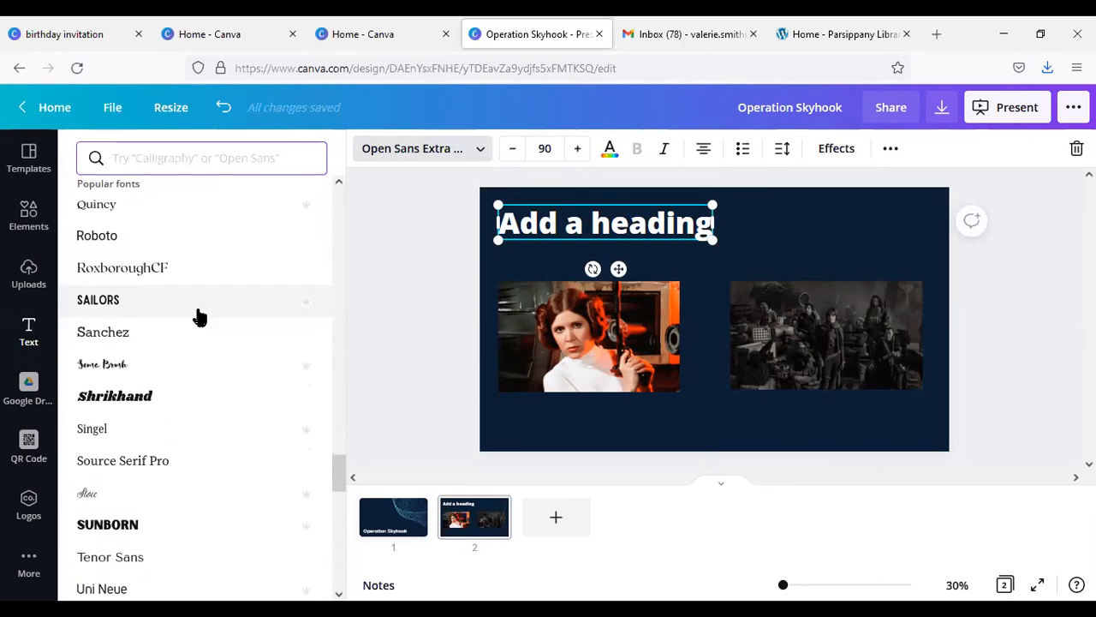
scroll(199, 317, down, 3)
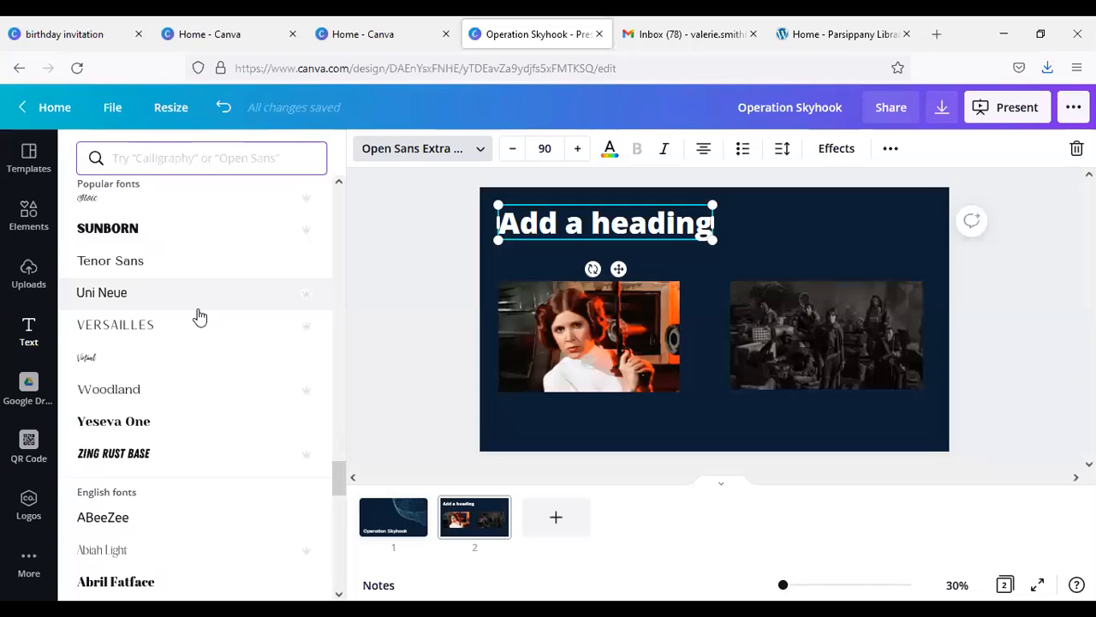
scroll(199, 317, up, 10)
scroll(200, 319, up, 5)
scroll(200, 322, up, 4)
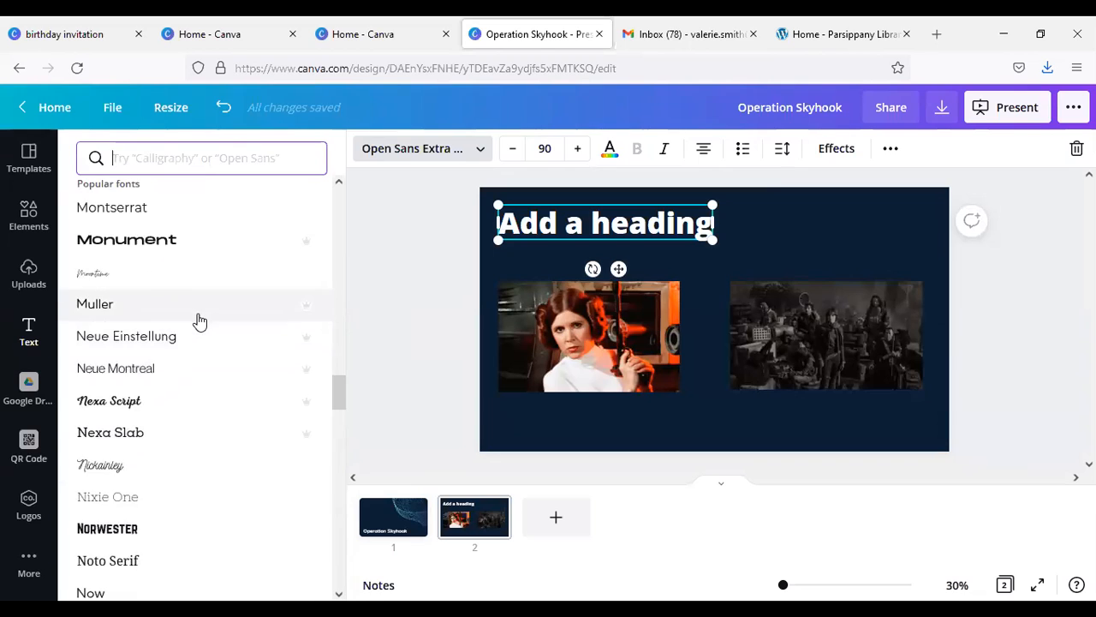
scroll(197, 320, up, 2)
click(192, 324)
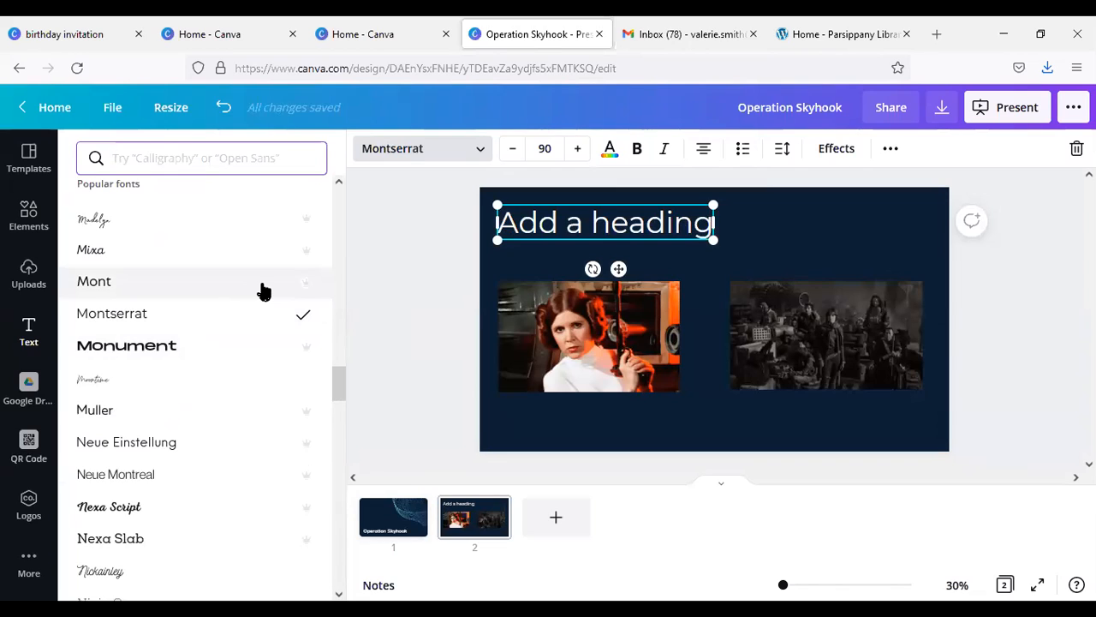
Step: Replace the placeholder heading on page 2 with "Death Star Plans"
text(De)
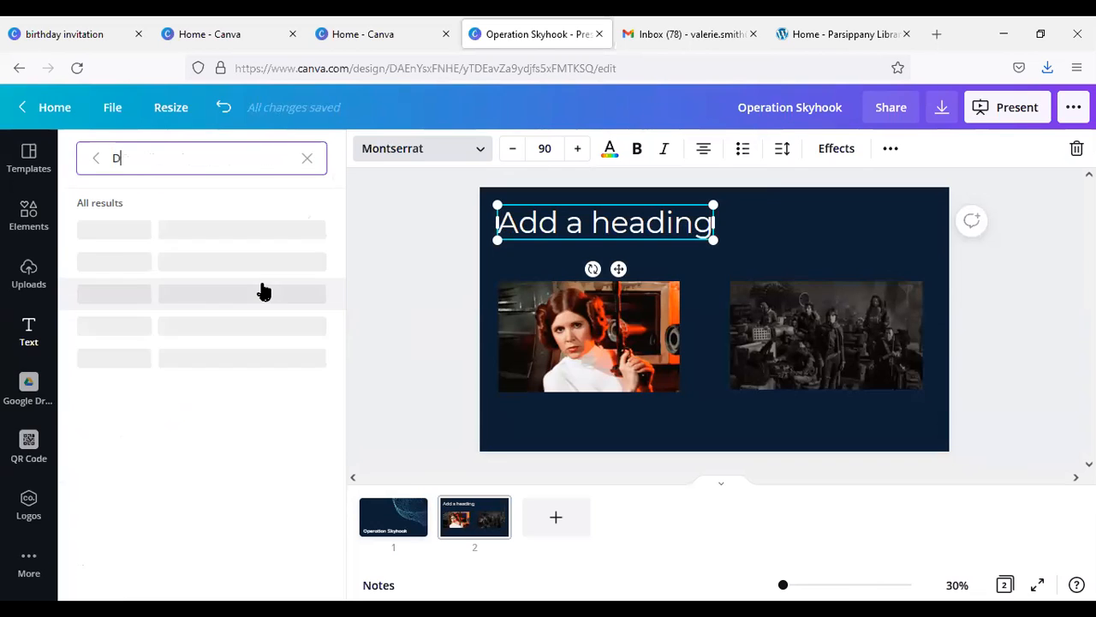
click(306, 157)
triple_click(567, 223)
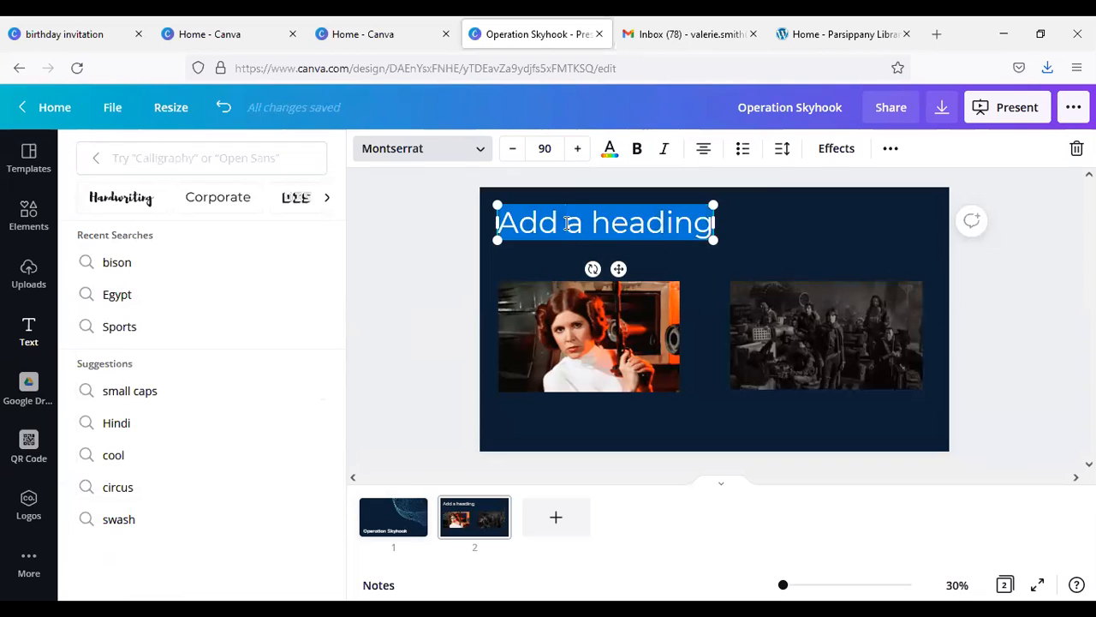
text(Deat)
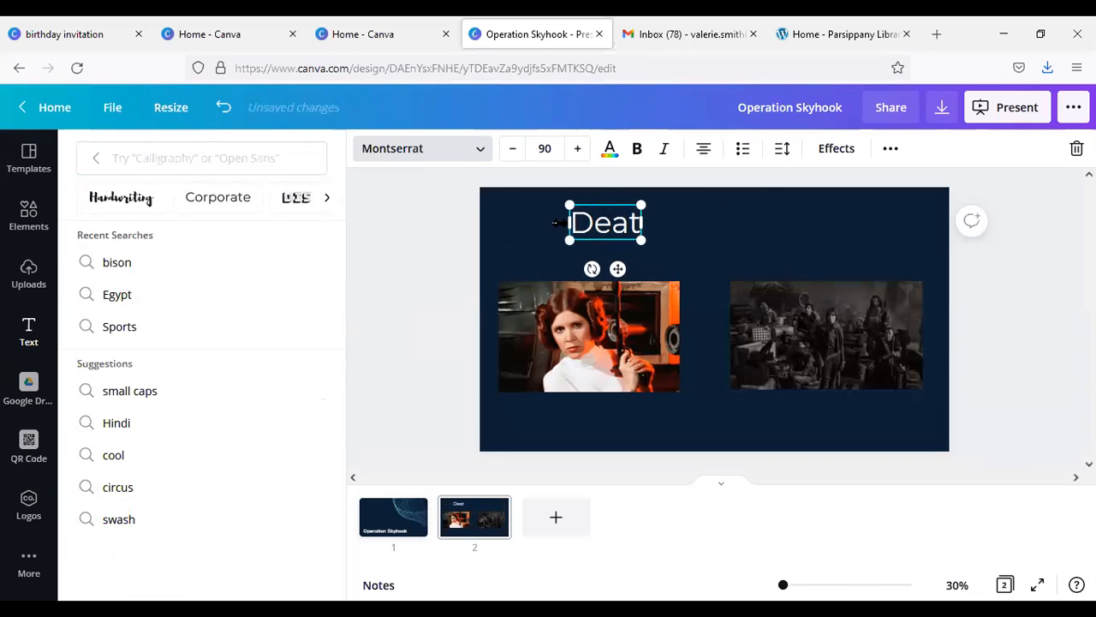
text(h Star Plans)
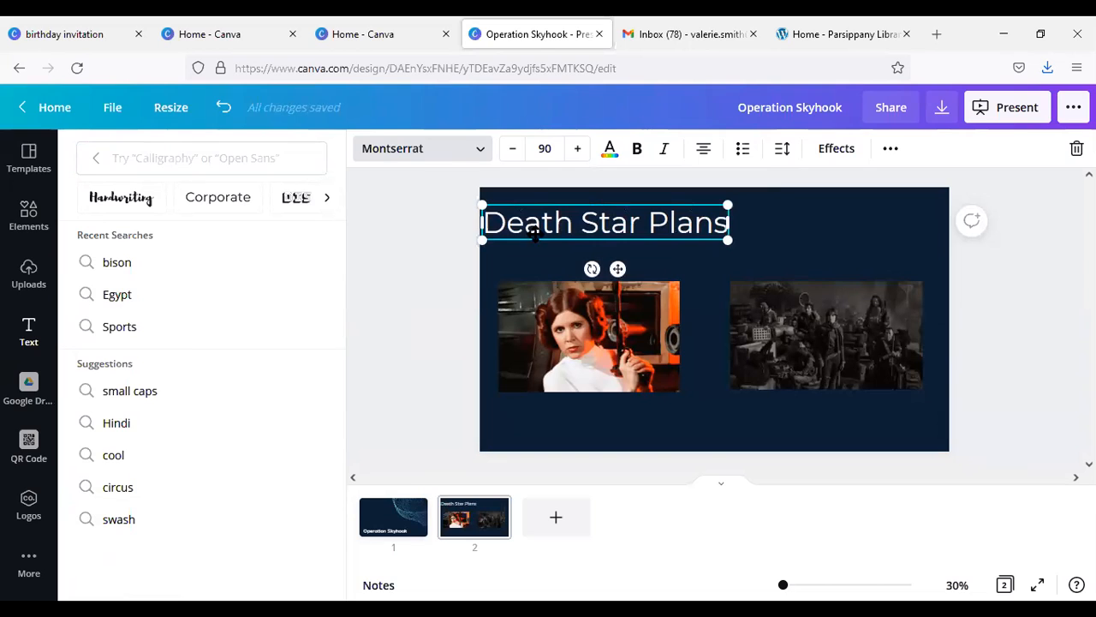
Step: Browse the Headings category of fonts for the page 2 title
click(268, 270)
click(307, 161)
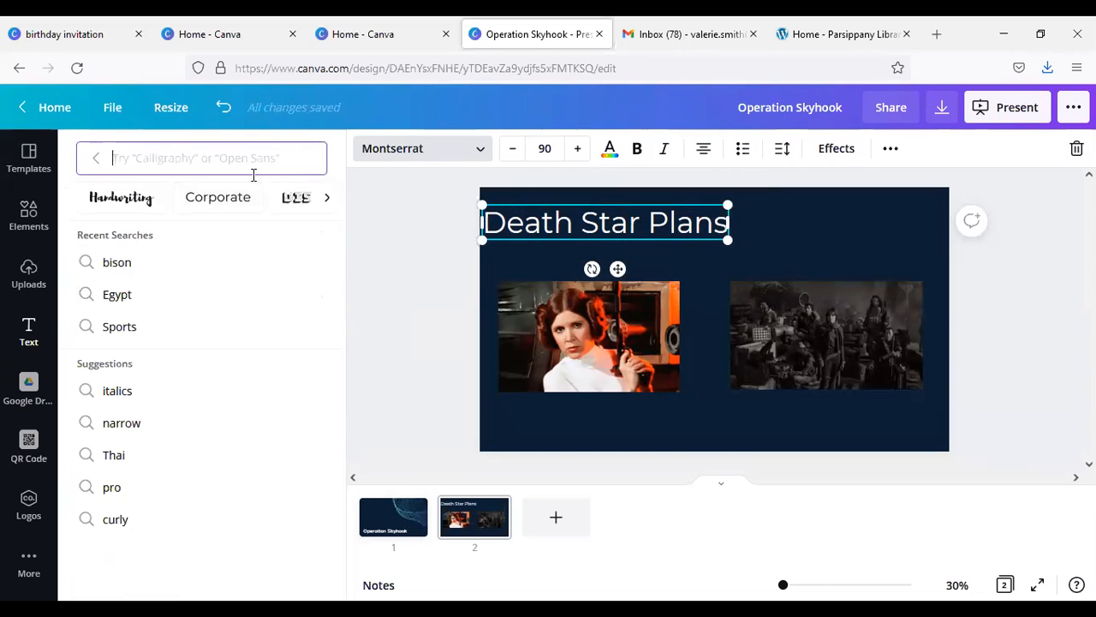
click(323, 199)
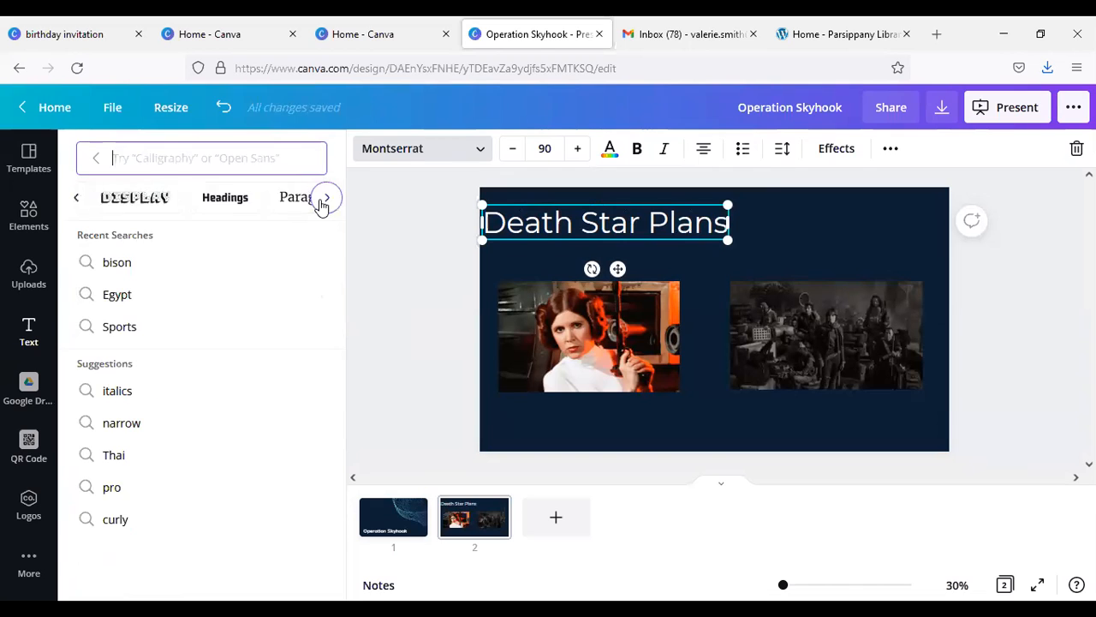
click(195, 202)
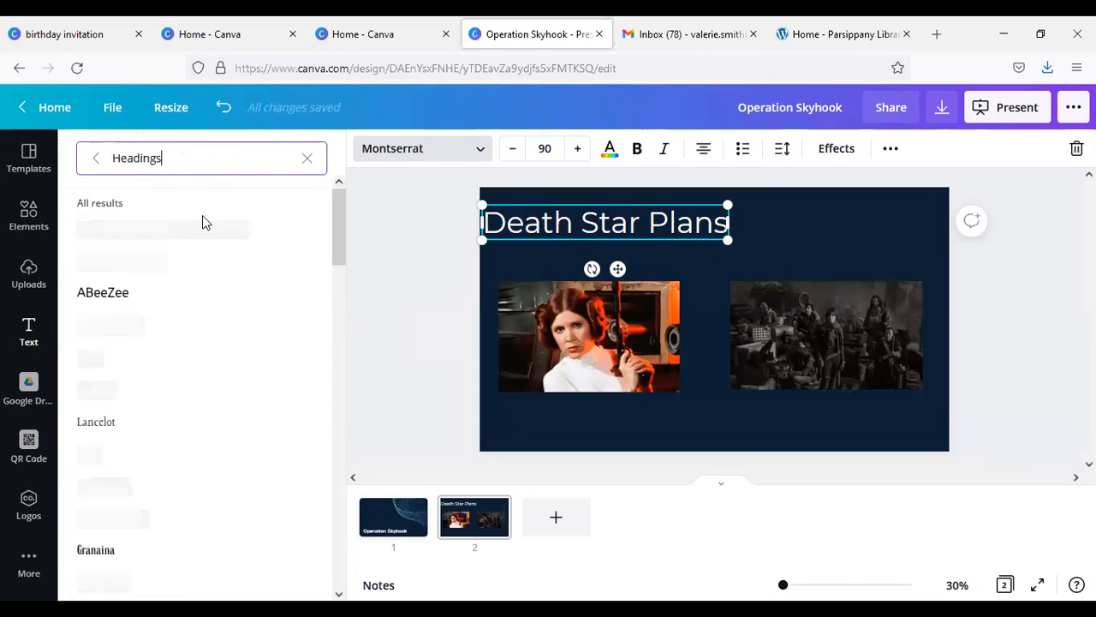
scroll(206, 323, down, 1)
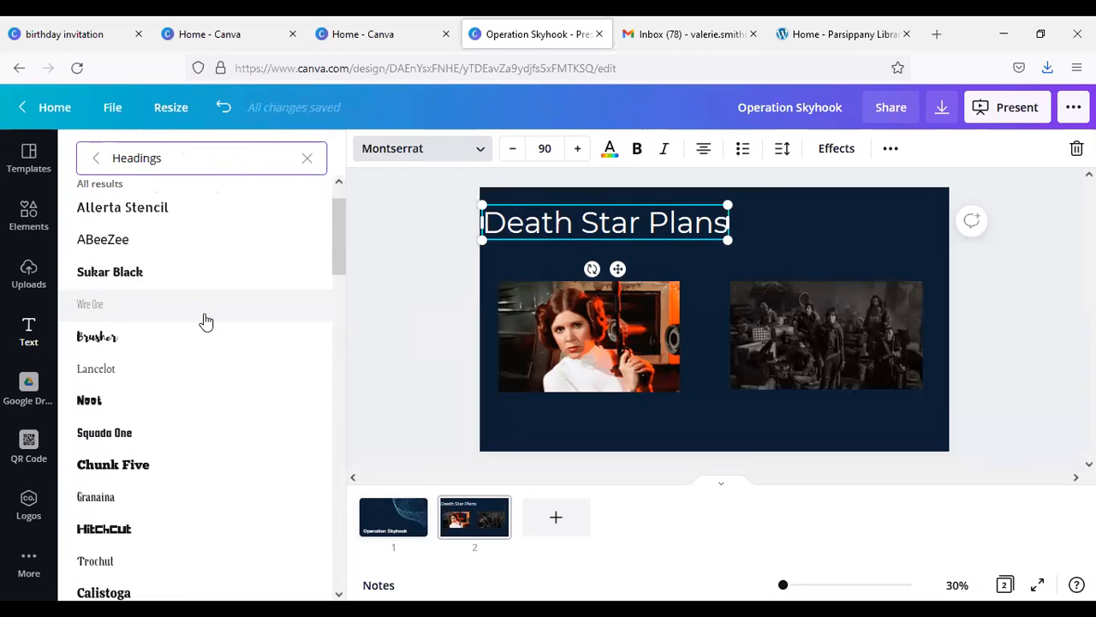
scroll(208, 310, up, 1)
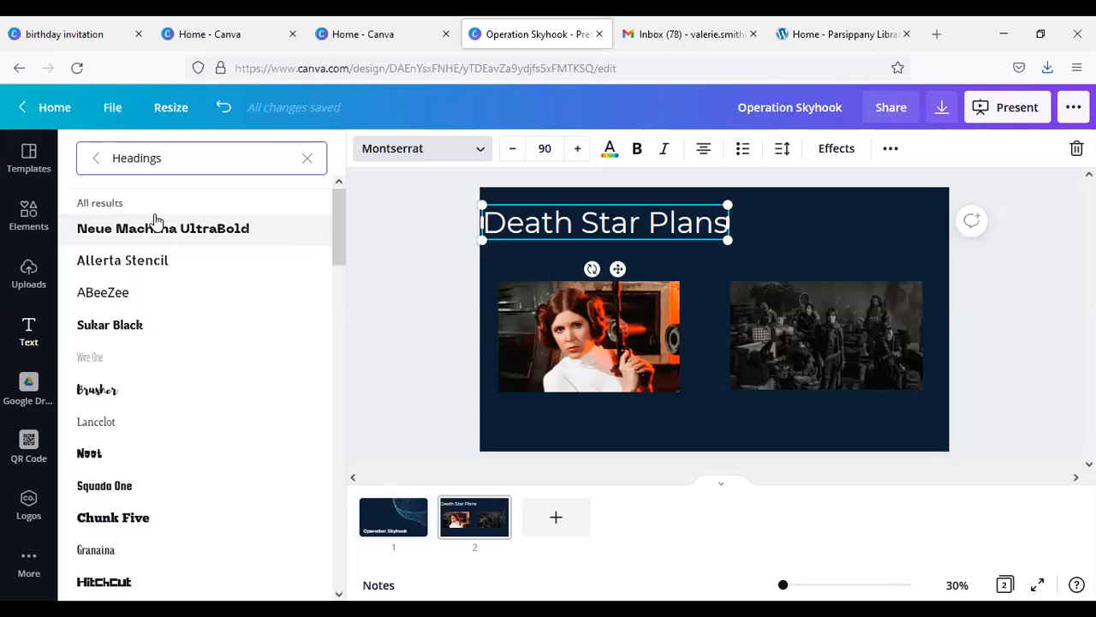
click(97, 159)
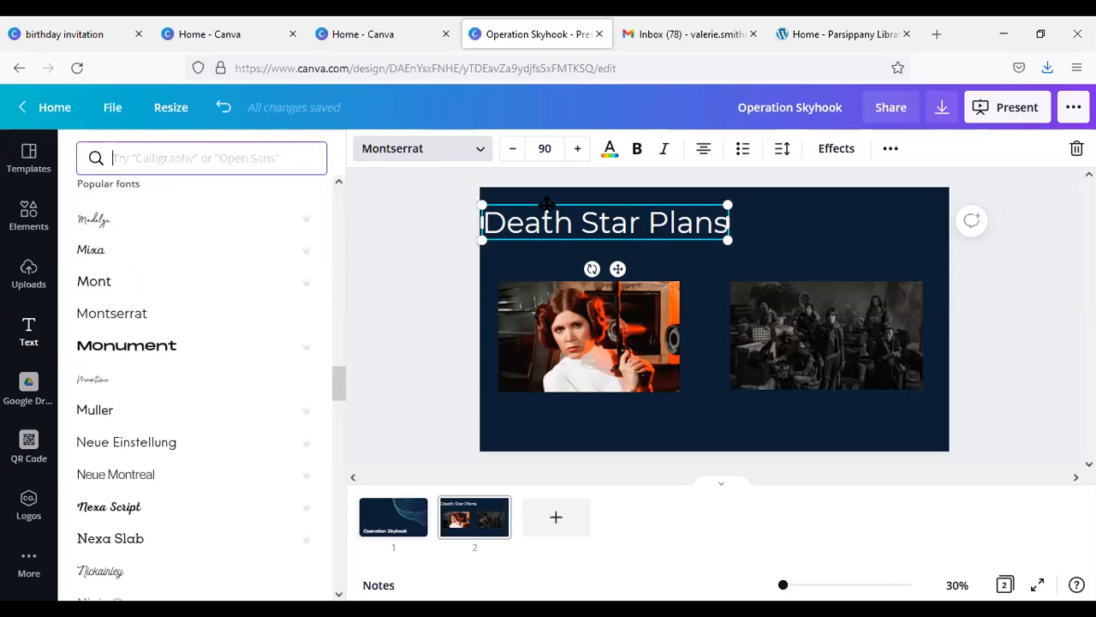
Step: Nudge the "Death Star Plans" title into line with the photos and move both photos lower on the slide
mouse_move(550, 203)
mouse_down()
mouse_move(565, 194)
mouse_move(557, 213)
mouse_up()
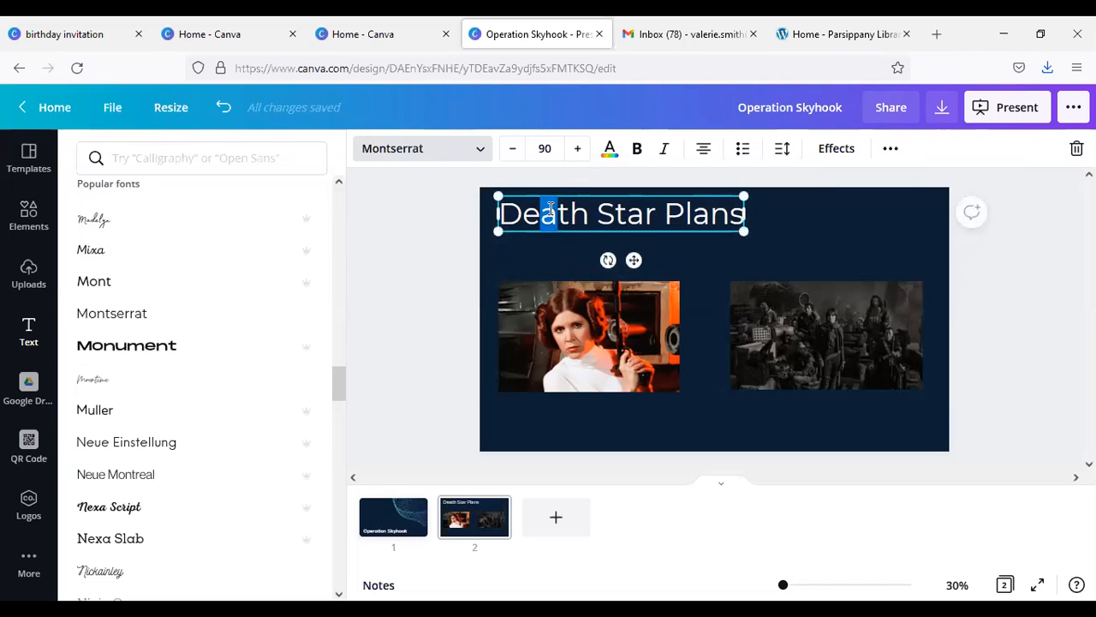
click(611, 221)
drag(591, 336, 598, 369)
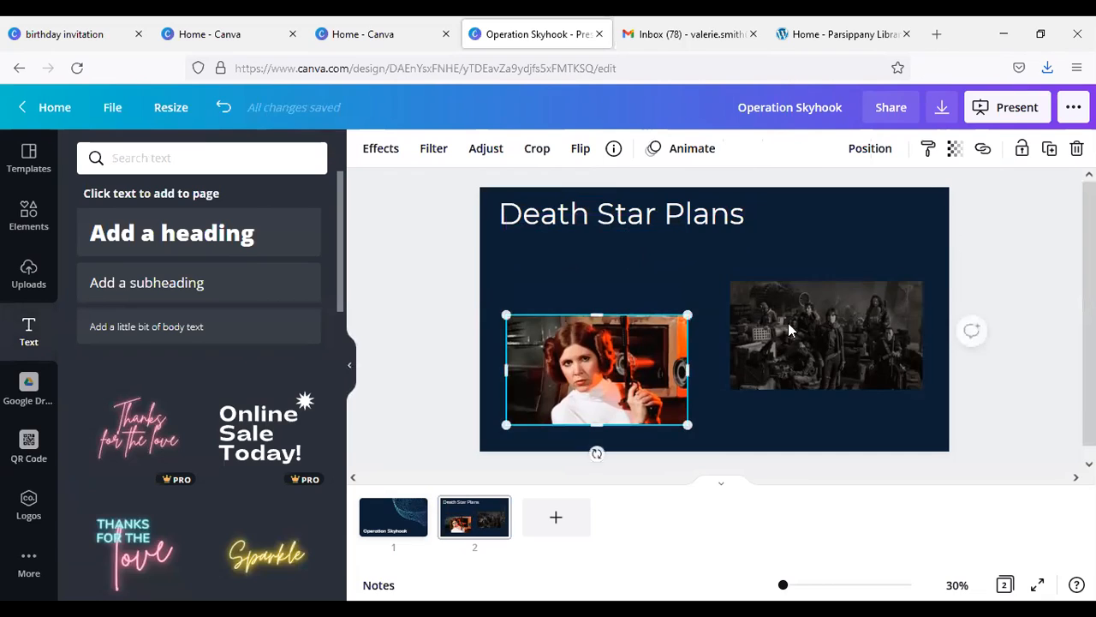
drag(827, 316, 823, 340)
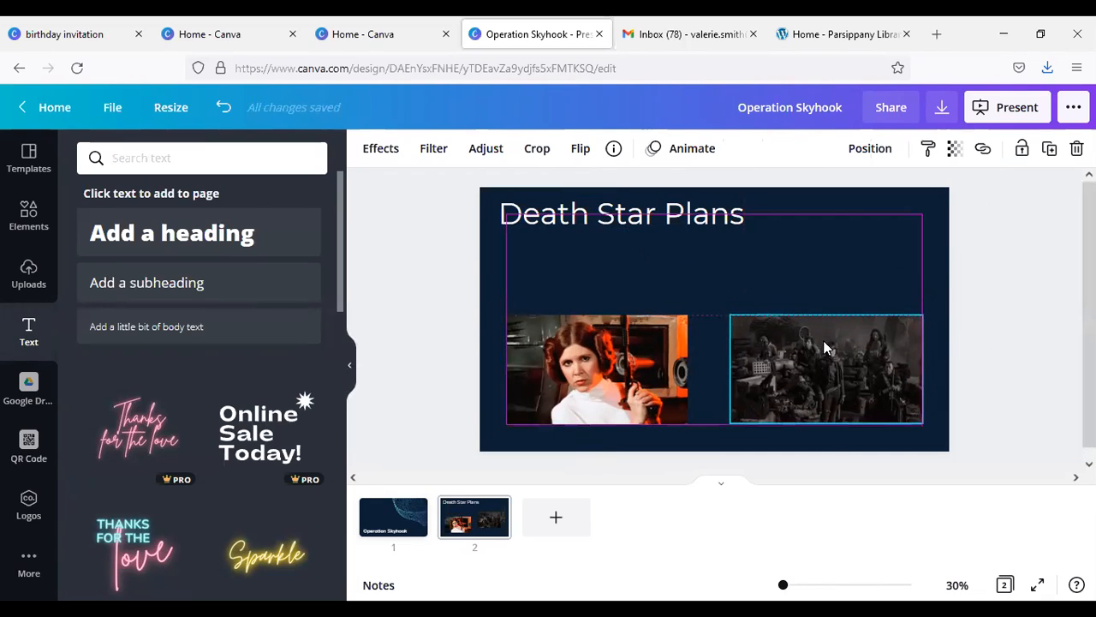
Step: Add a subheading text box to page 2 and place it above the photo of the woman in white
click(144, 291)
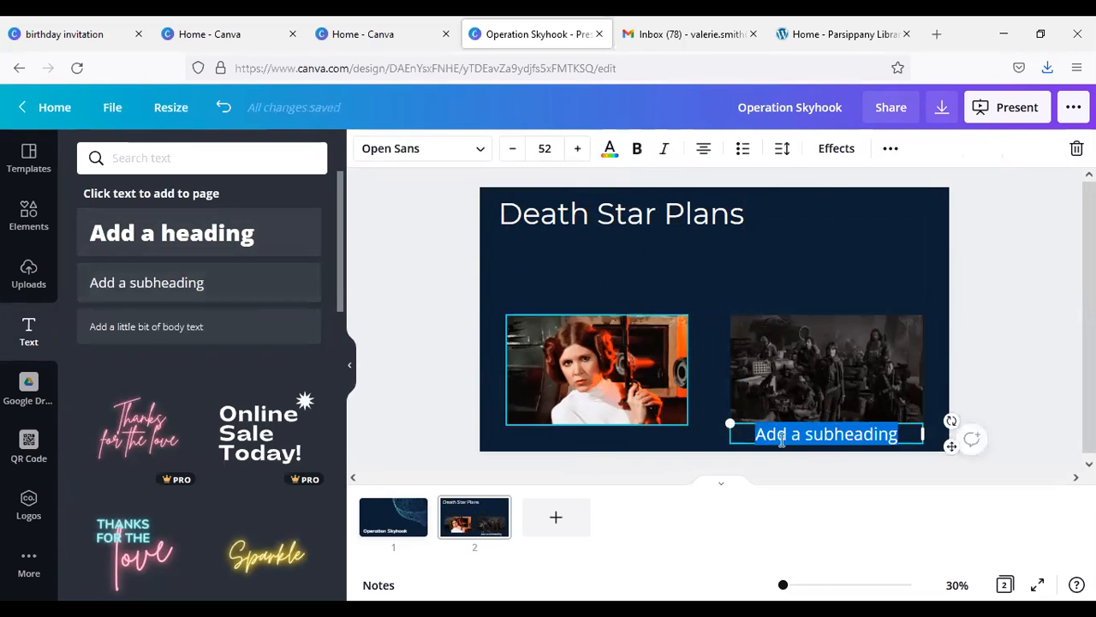
click(837, 424)
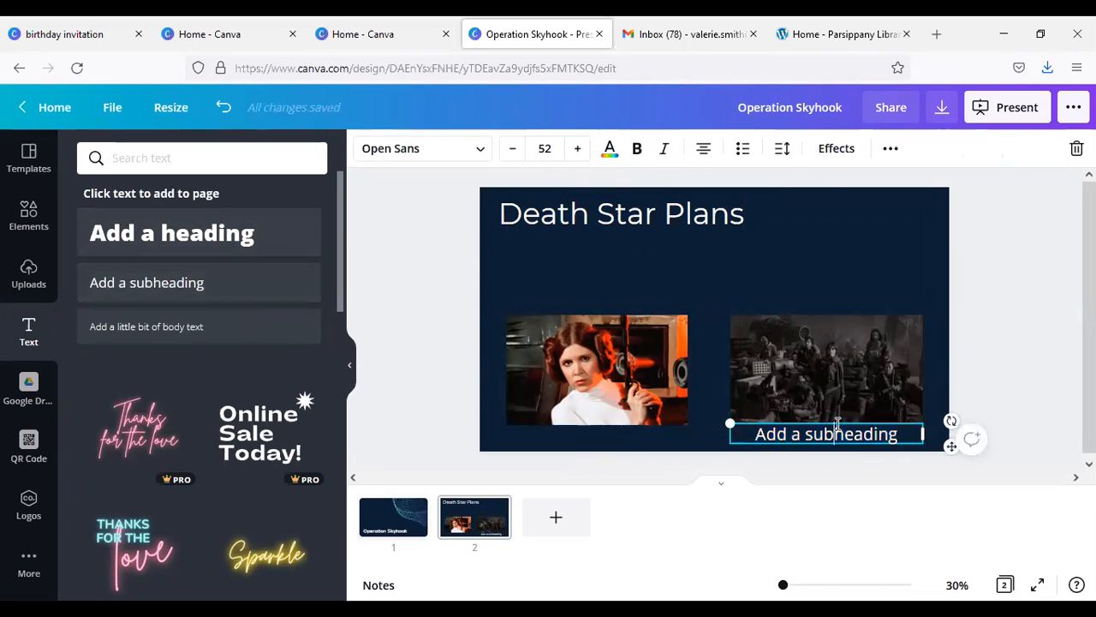
drag(766, 420, 528, 280)
Step: Replace the placeholder subheading with "Courtesy of Princess Leia" and set its font size to 50
click(614, 273)
text(Courtesdy)
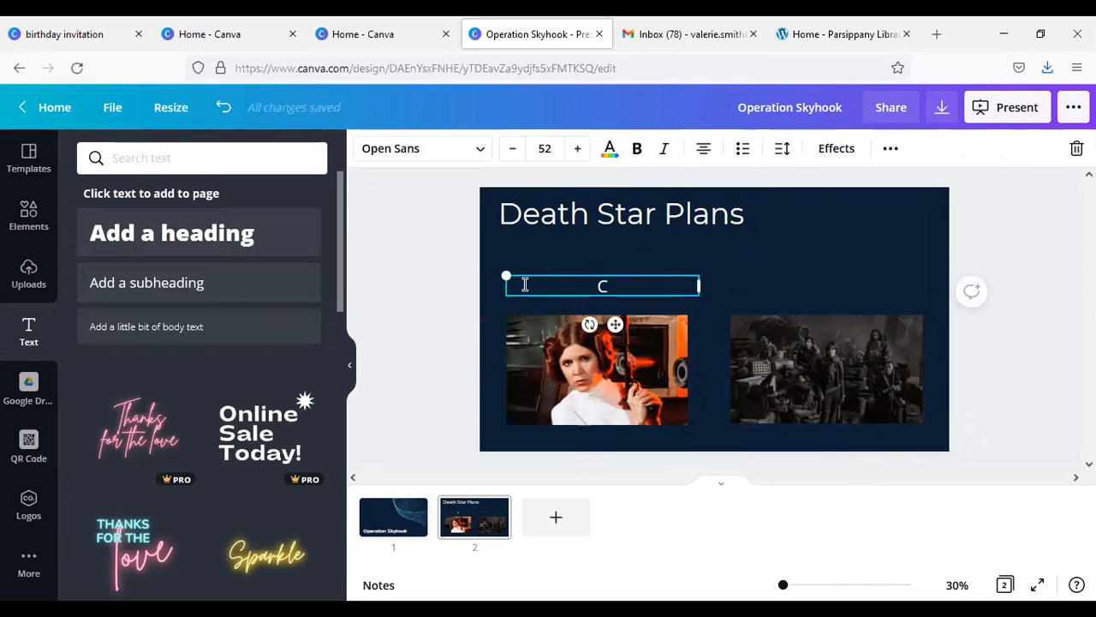
key(BackSpace)
key(BackSpace)
text(y of P)
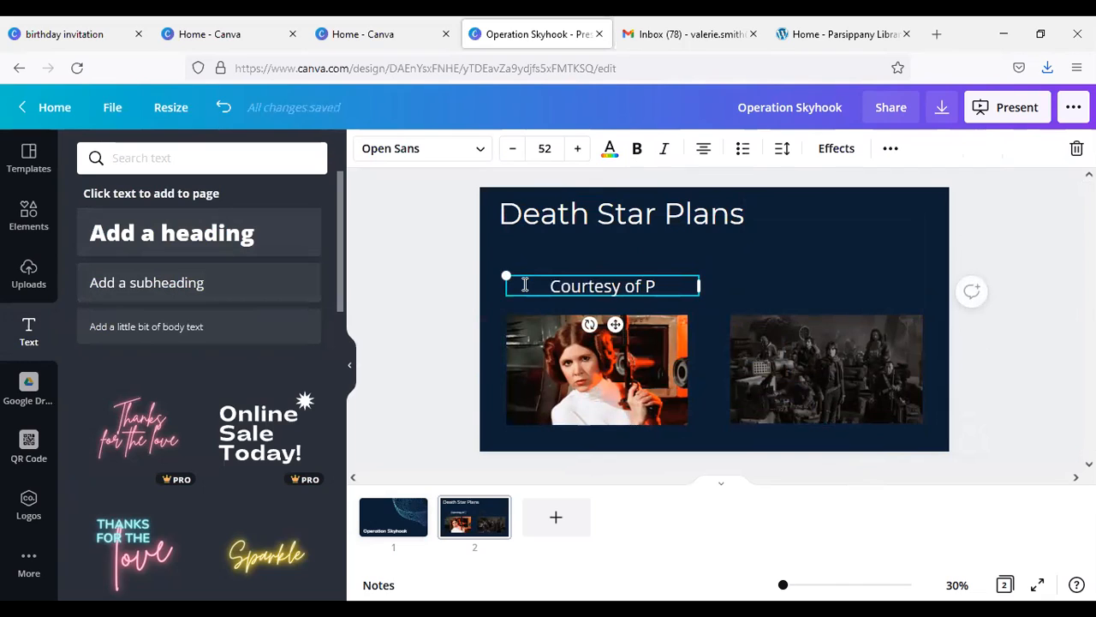
text(rincess Leia)
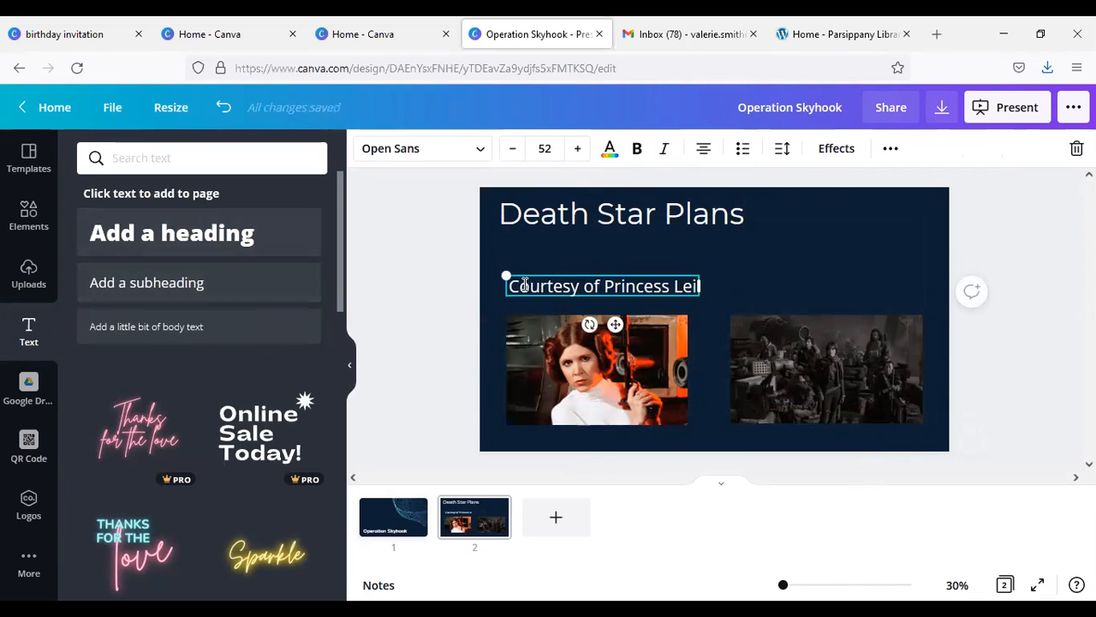
click(512, 153)
click(512, 153)
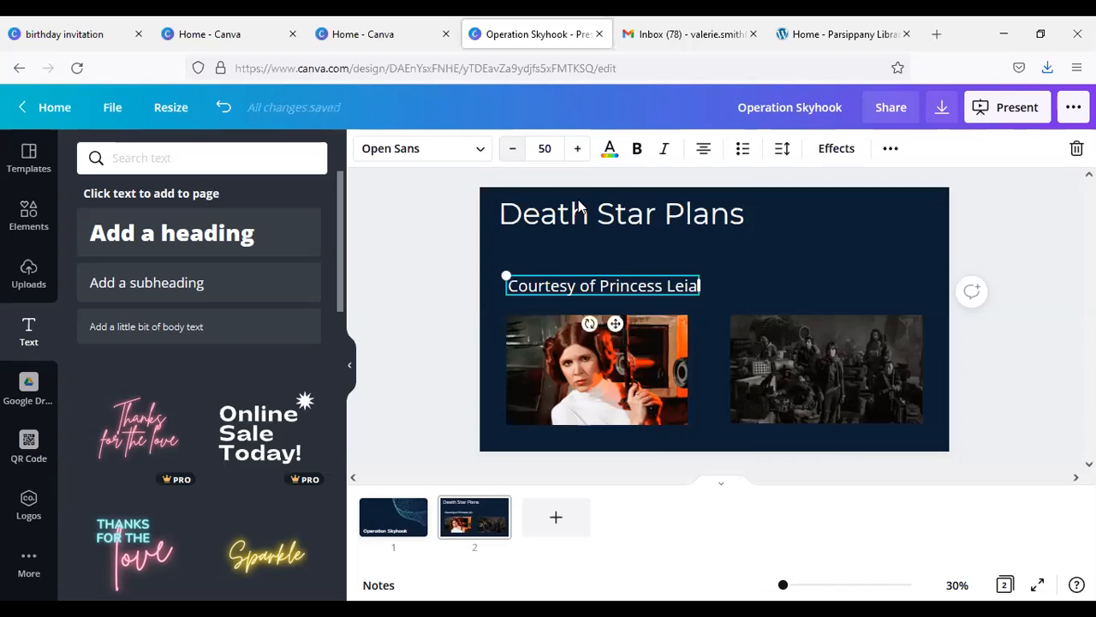
Step: Add a second subheading text box and place it above the group photo
click(249, 276)
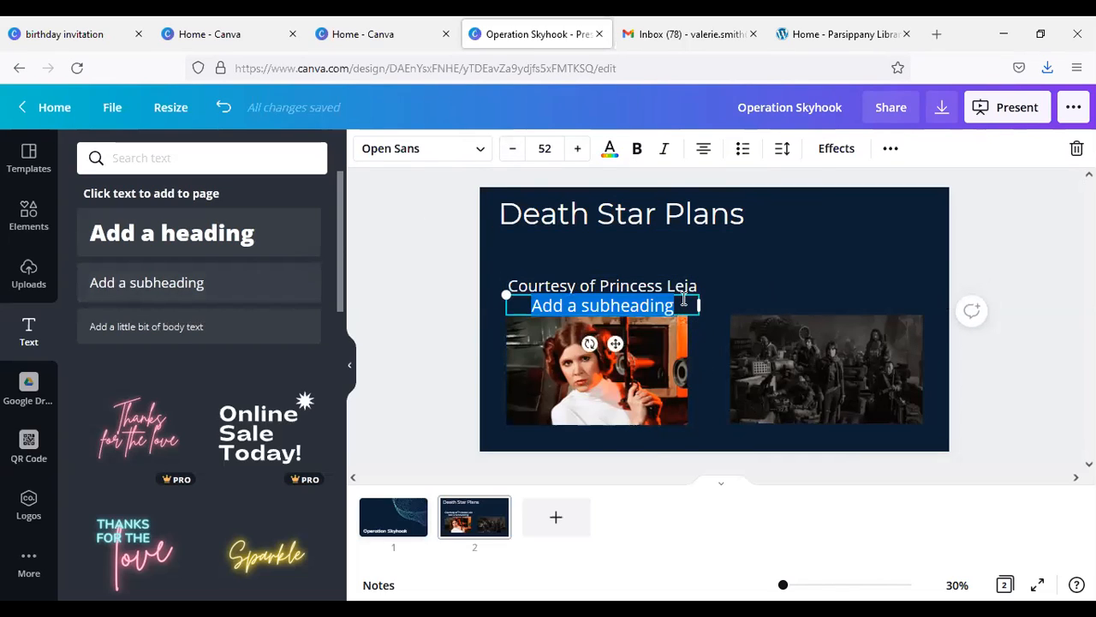
drag(681, 293, 894, 277)
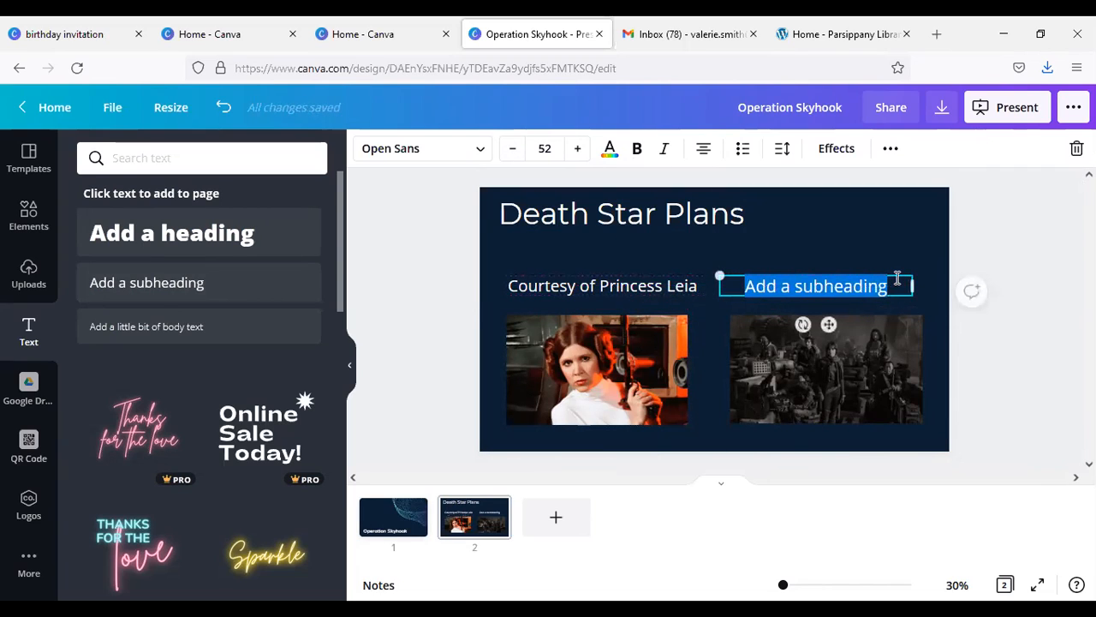
click(883, 288)
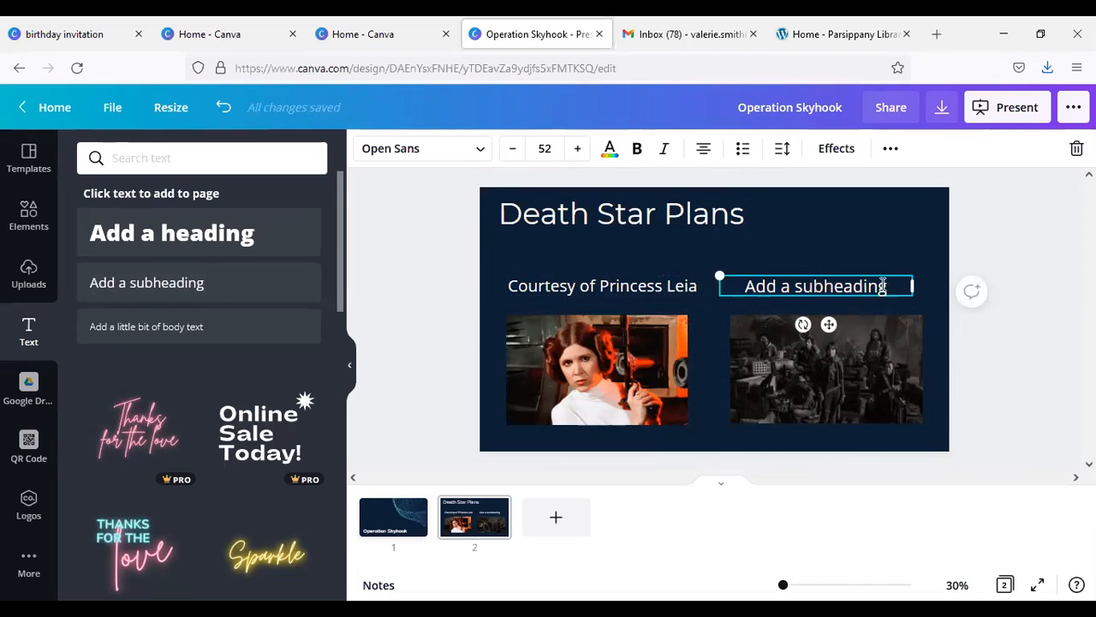
Step: Replace the placeholder subheading above the group photo with "And these guys"
drag(883, 288, 744, 293)
text(Adn th)
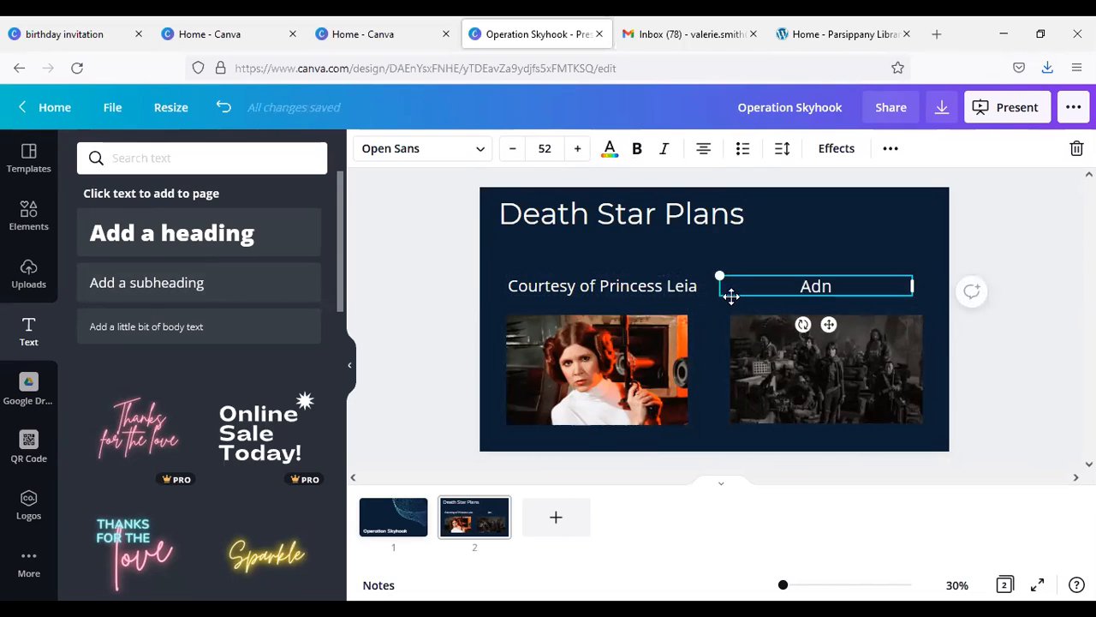
key(BackSpace)
key(BackSpace)
key(BackSpace)
key(BackSpace)
key(BackSpace)
text(nd these gusy)
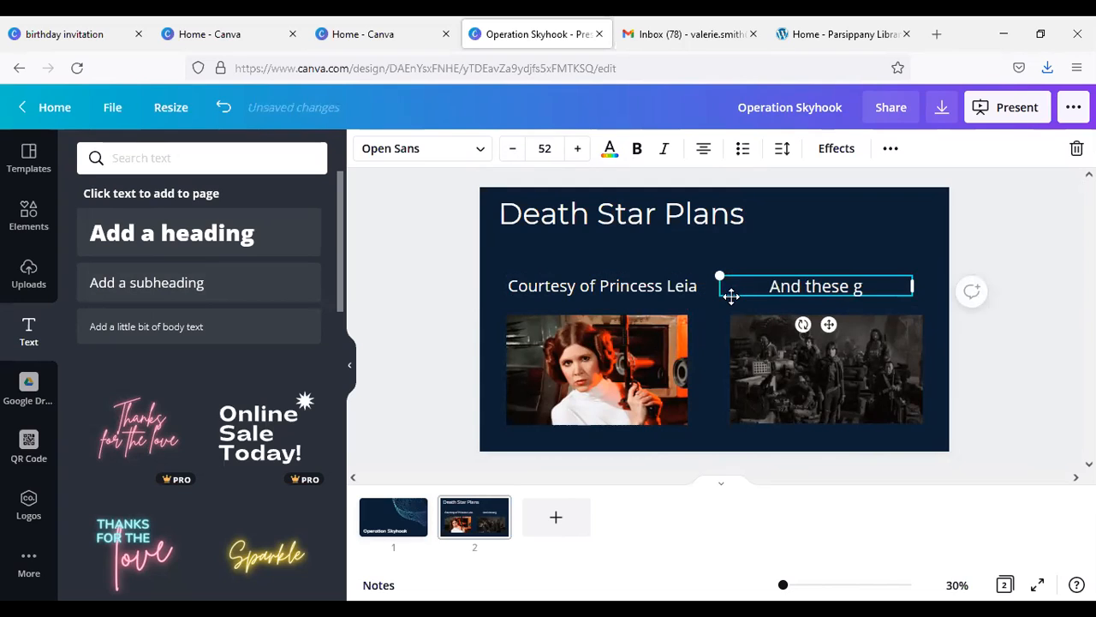
key(BackSpace)
key(BackSpace)
text(ys)
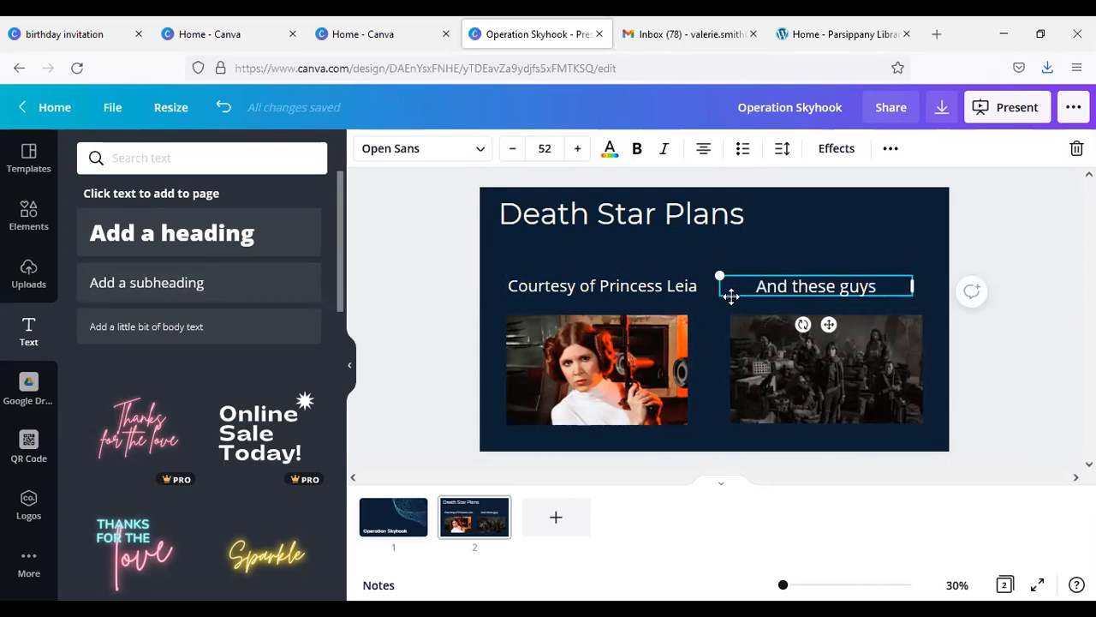
Step: Set the font size of the "And these guys" subheading to 50 to match the other subheading
click(680, 285)
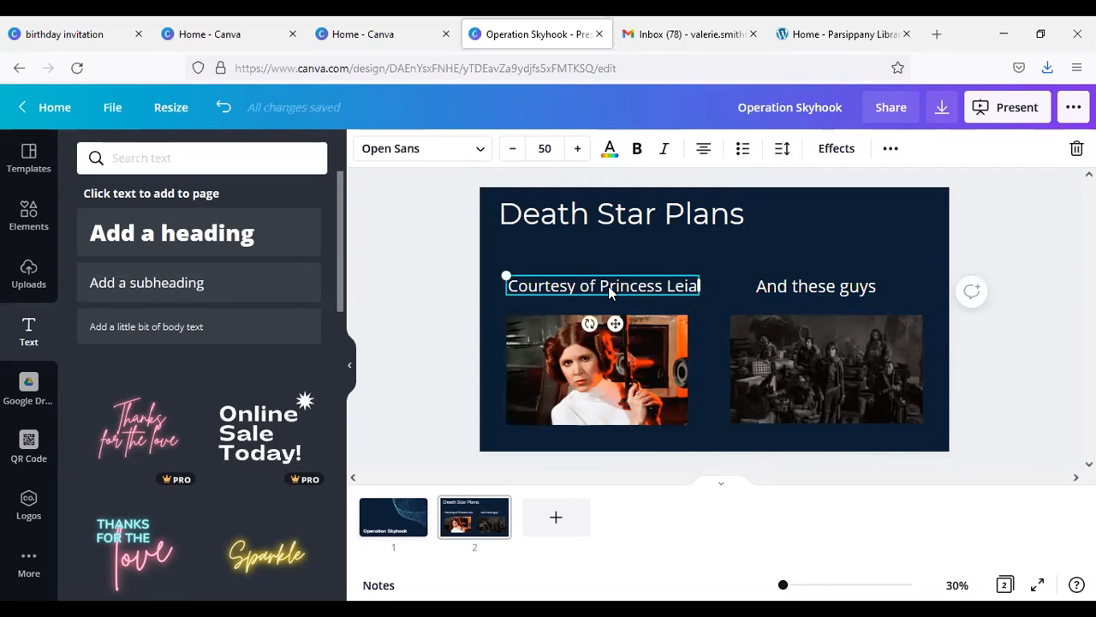
click(773, 289)
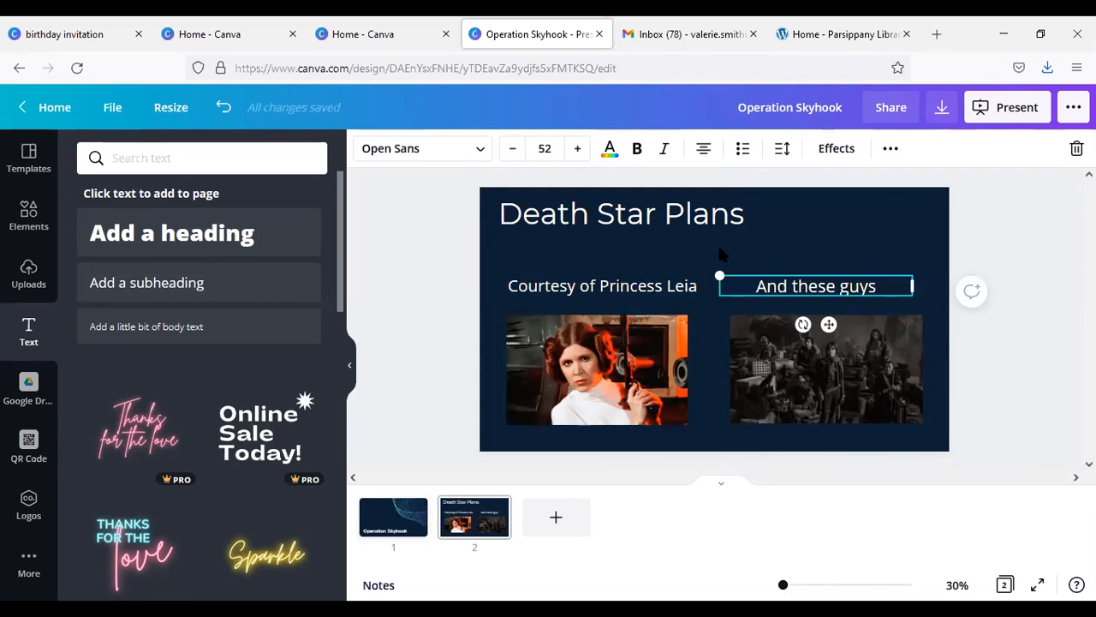
click(513, 152)
click(514, 152)
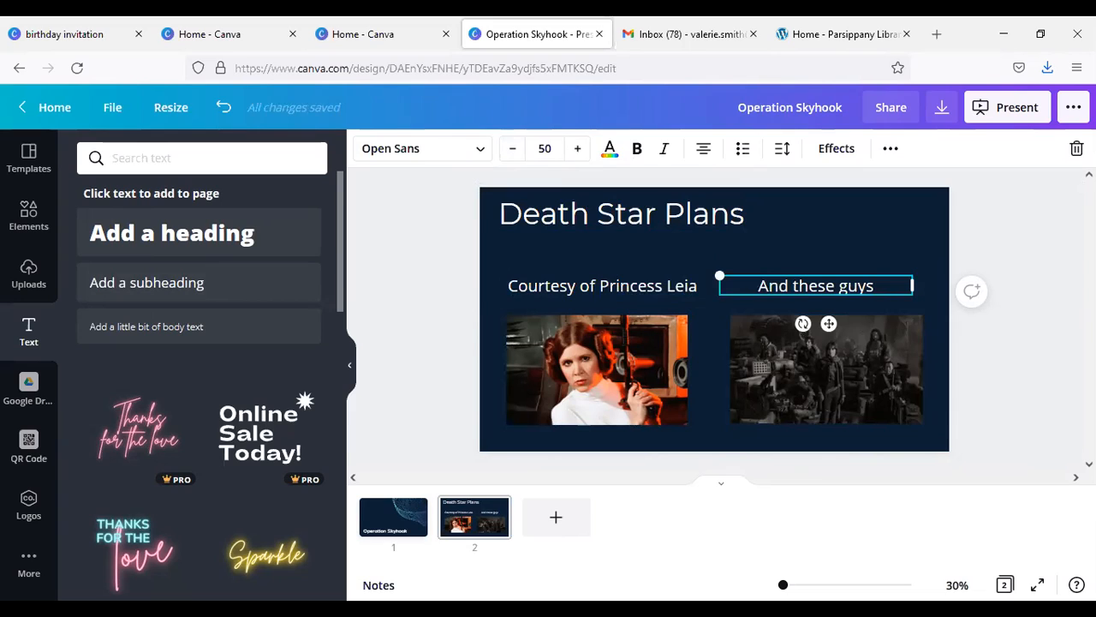
click(1035, 396)
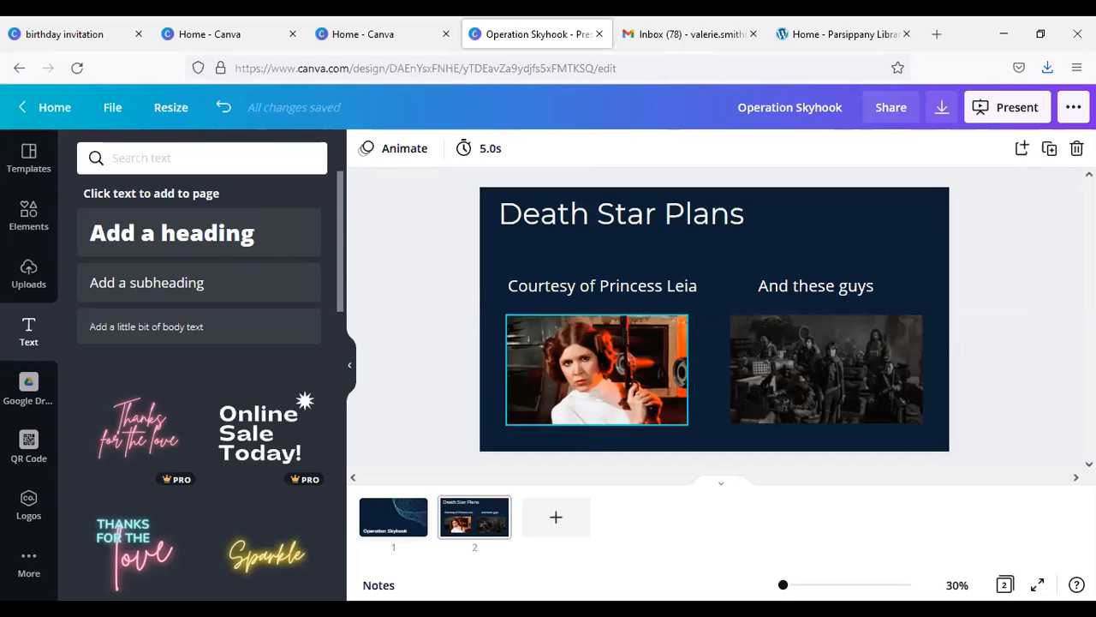
Step: Try the Breathe animation on the photo of the woman in white, and apply Tumble to it instead
click(602, 357)
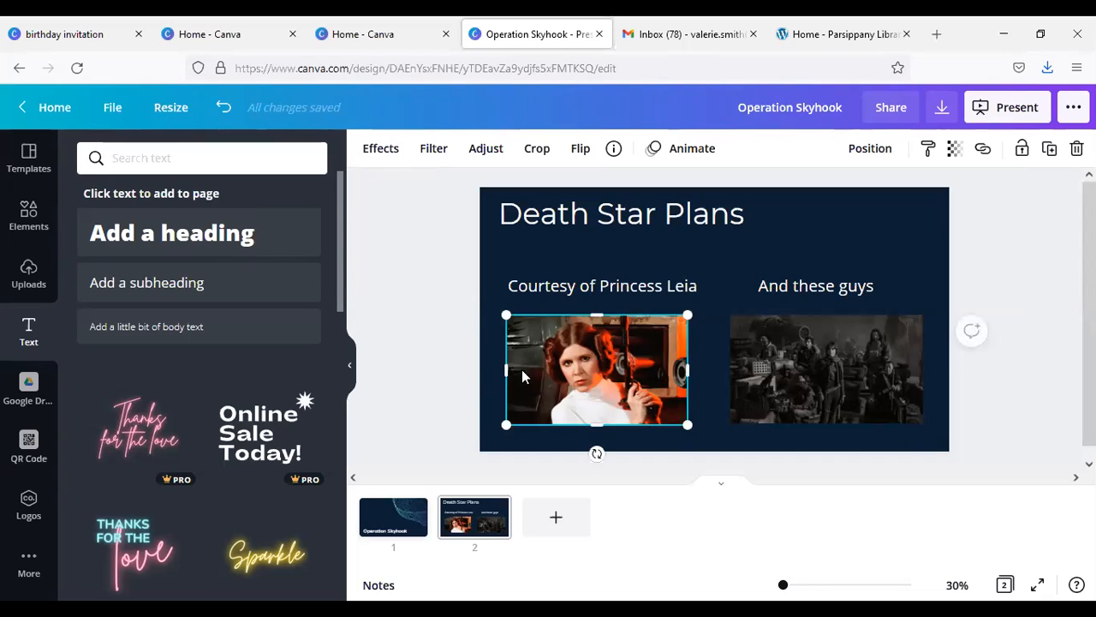
click(673, 149)
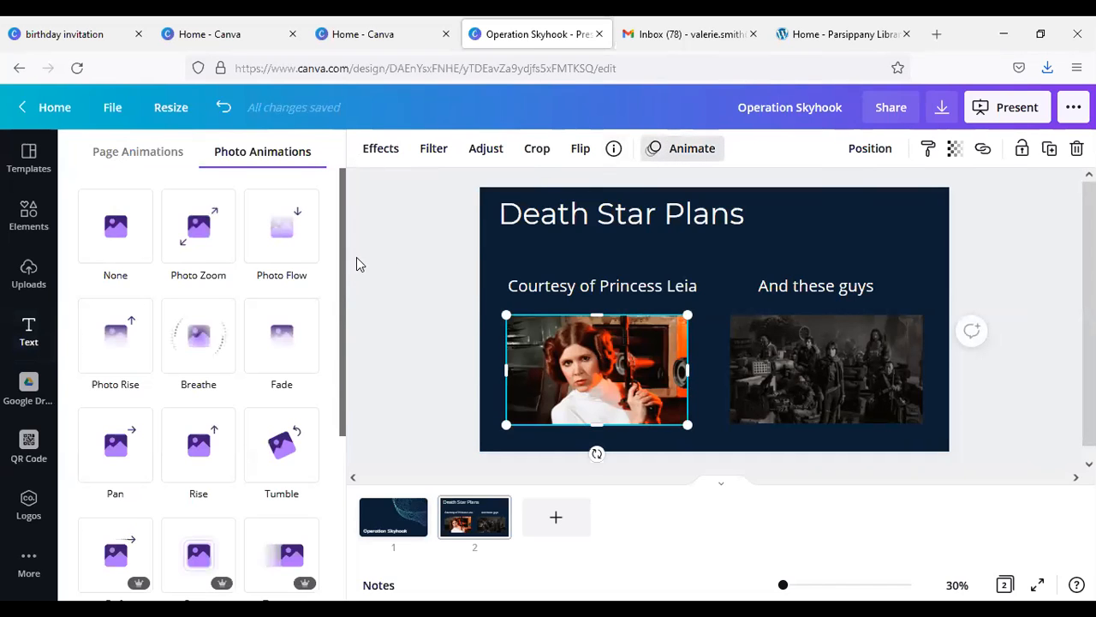
drag(342, 266, 382, 291)
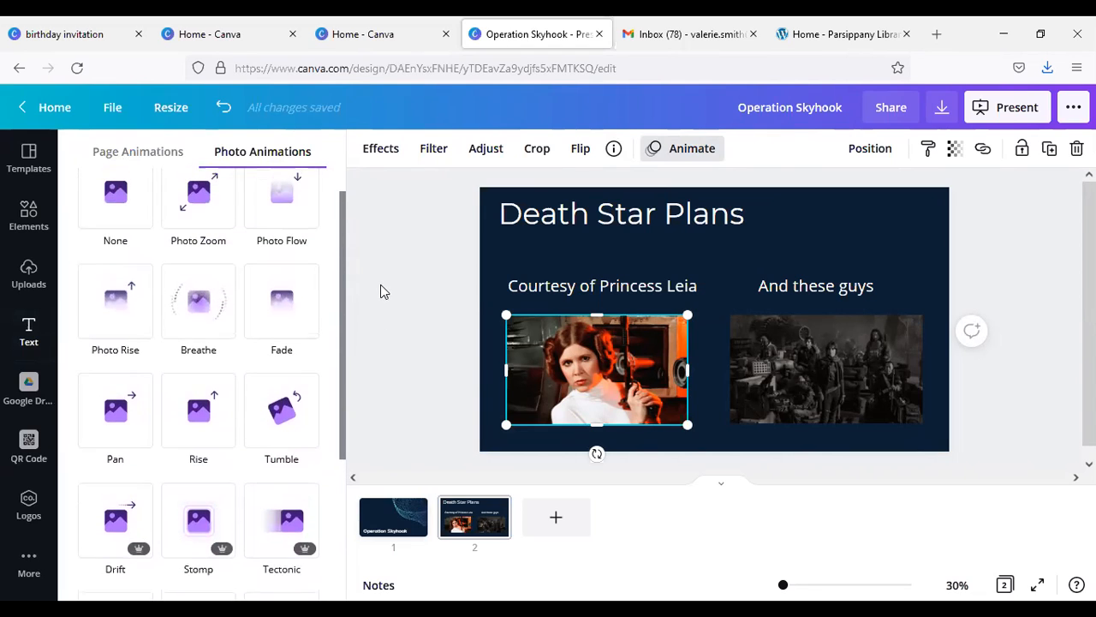
click(206, 328)
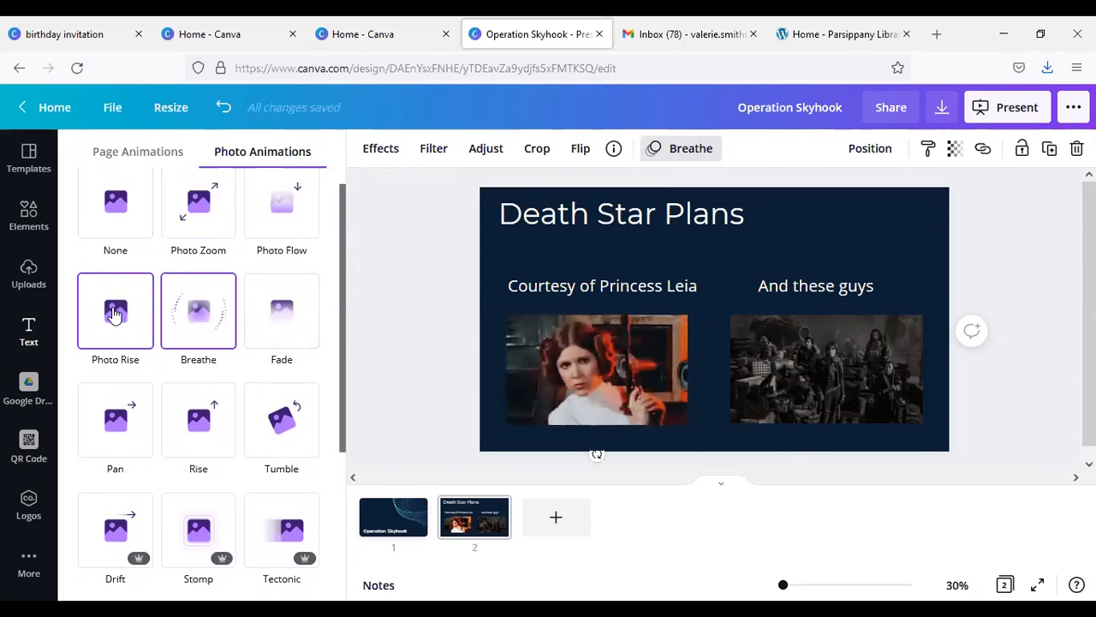
click(288, 434)
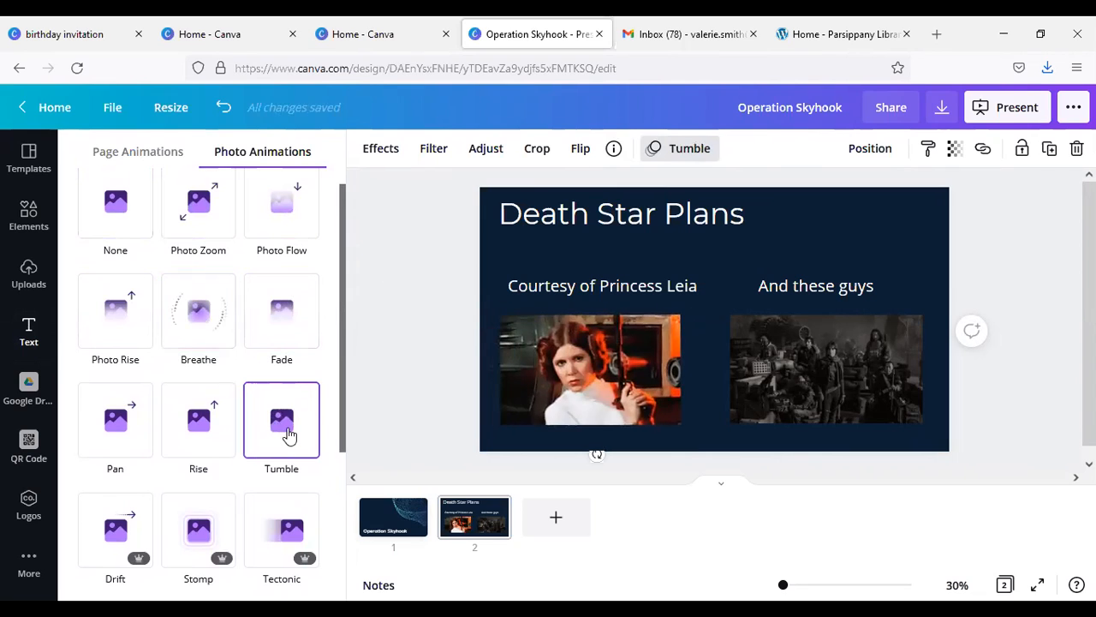
Step: Apply the Tumble photo animation to the group photo
click(878, 385)
click(268, 448)
click(1035, 404)
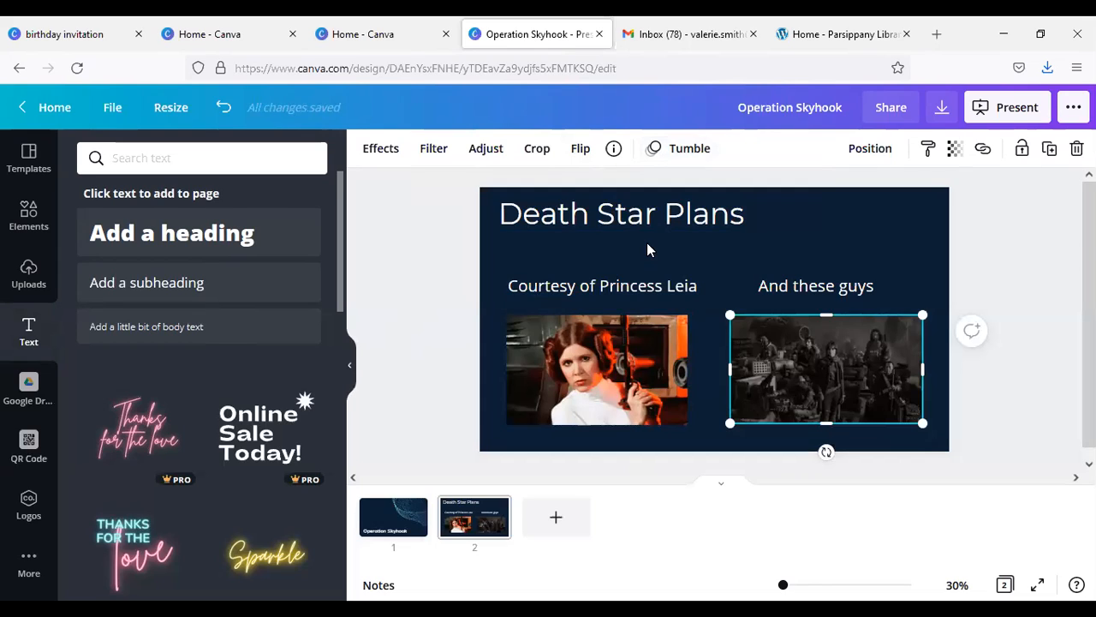
Step: Add a third page and apply the "Track Where Your Money Goes" line chart layout from the financial tips template
click(555, 520)
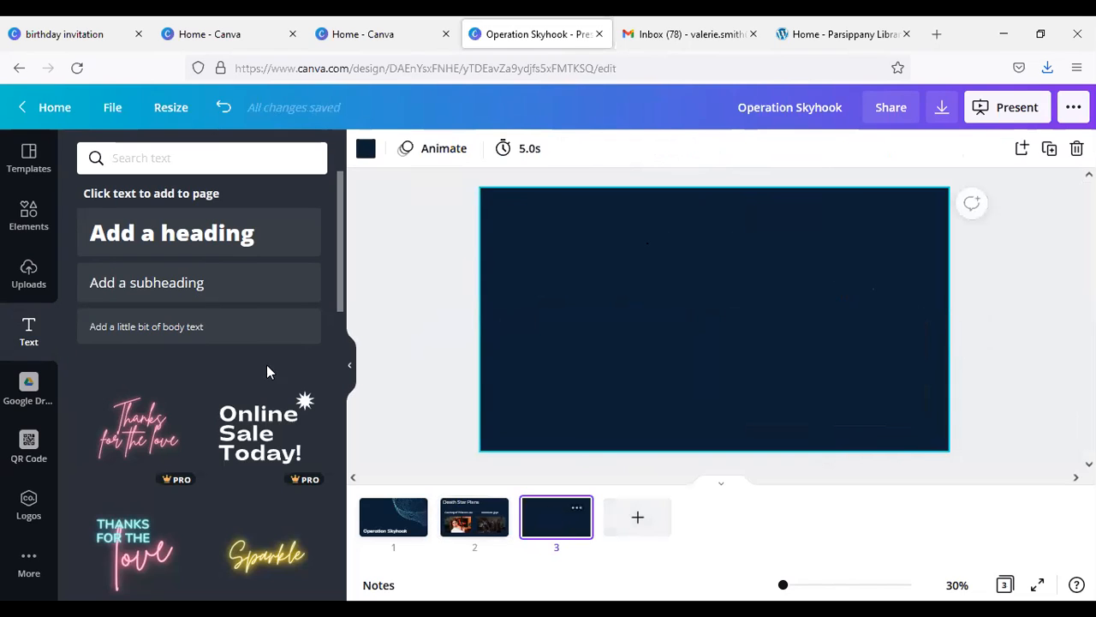
click(27, 157)
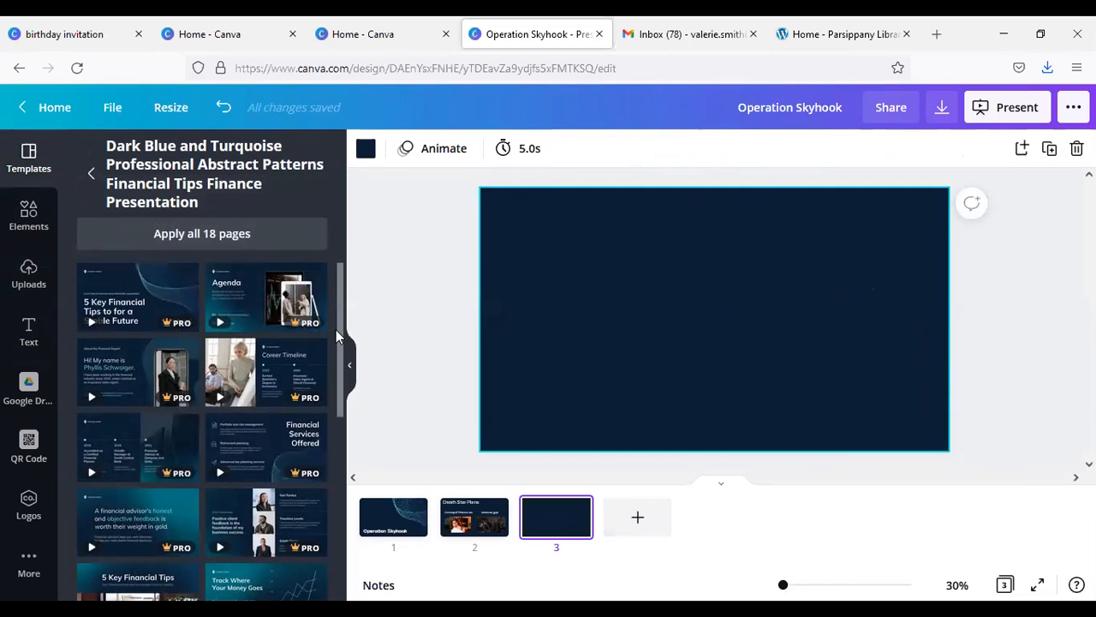
drag(339, 334, 356, 474)
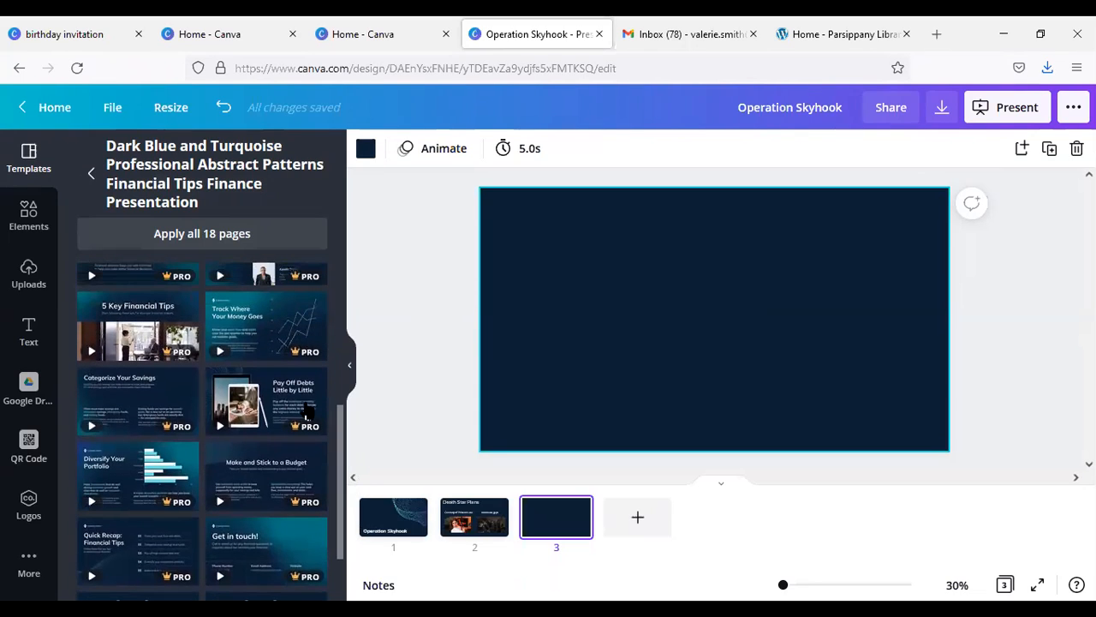
click(293, 334)
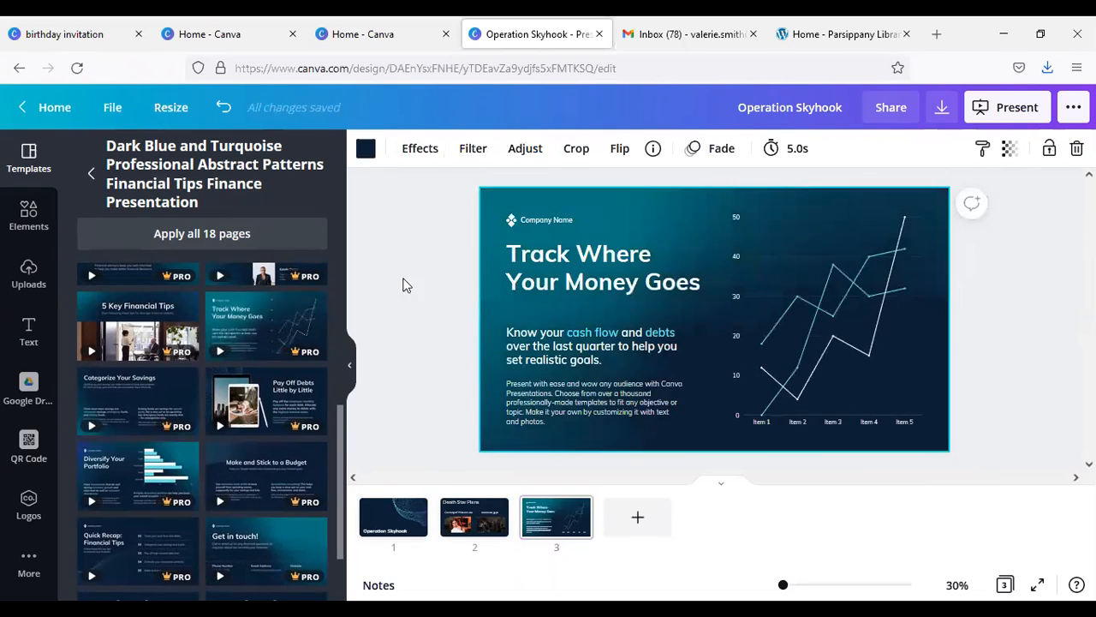
Step: Delete the "Company Name" text and its logo icon above the heading on page 3
click(552, 221)
key(Delete)
click(512, 217)
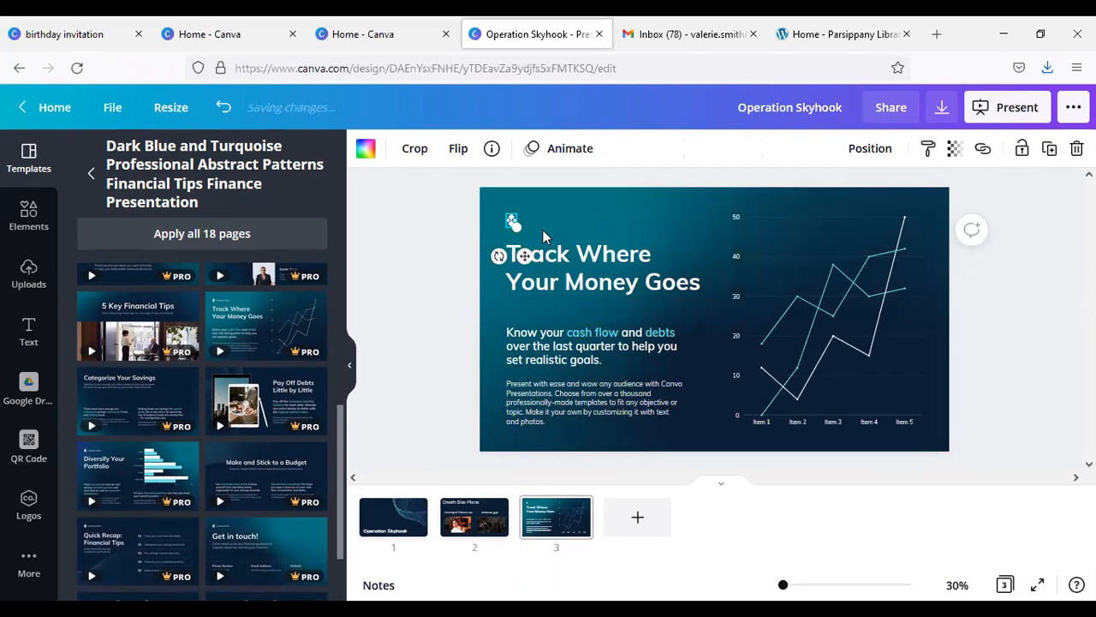
key(Delete)
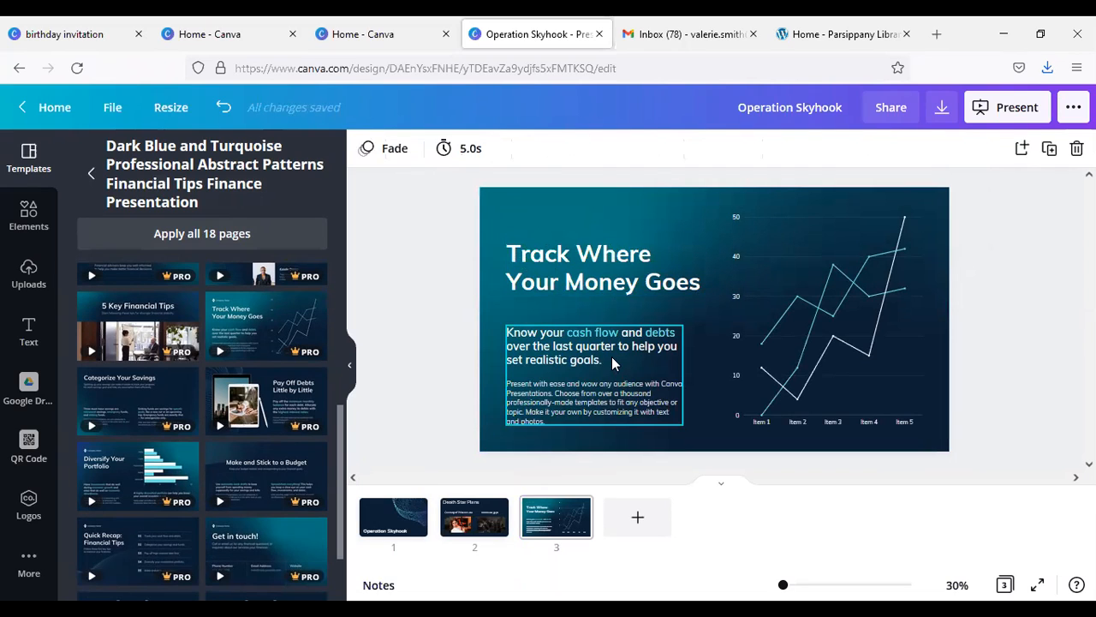
Step: Delete the small body paragraph below the "Know your cash flow and debts" text, keeping that subheading
click(620, 378)
key(Delete)
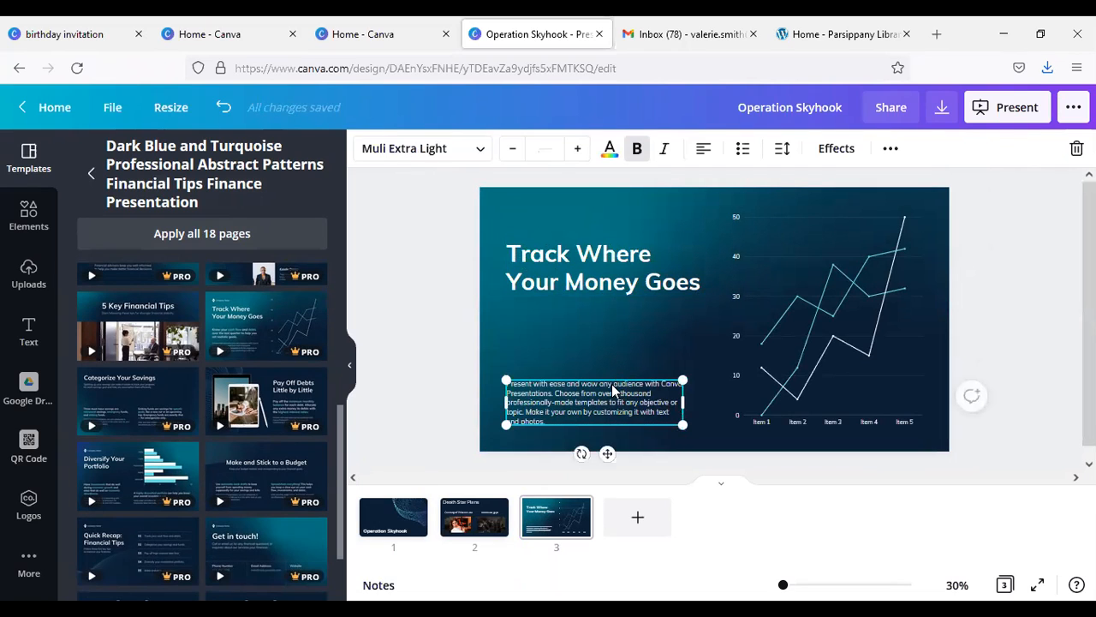
key(ctrl+z)
click(593, 409)
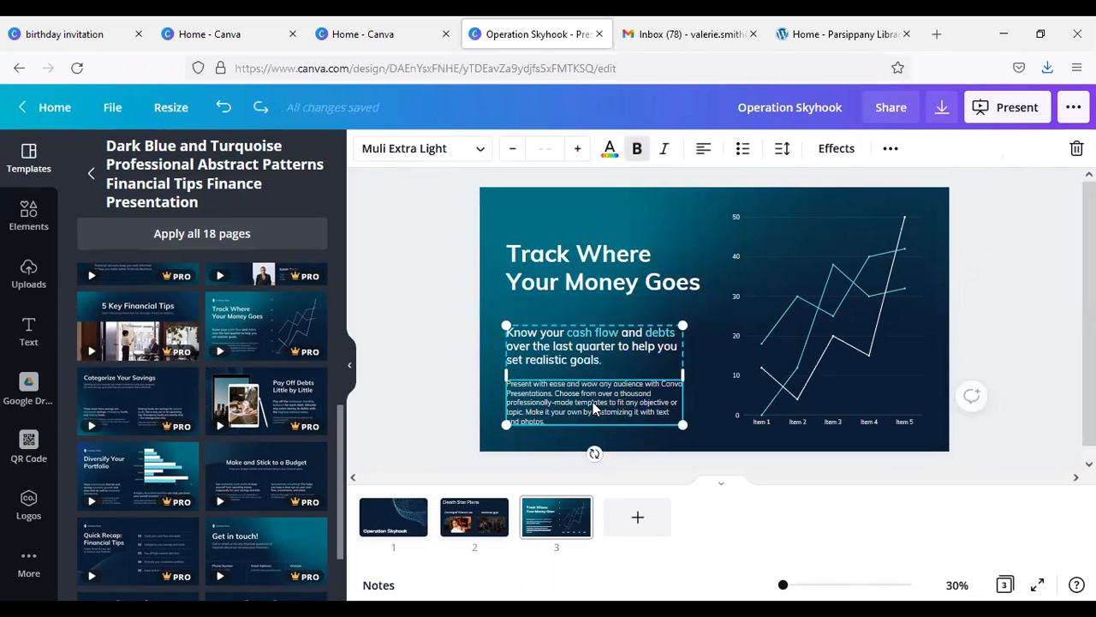
click(572, 403)
key(Delete)
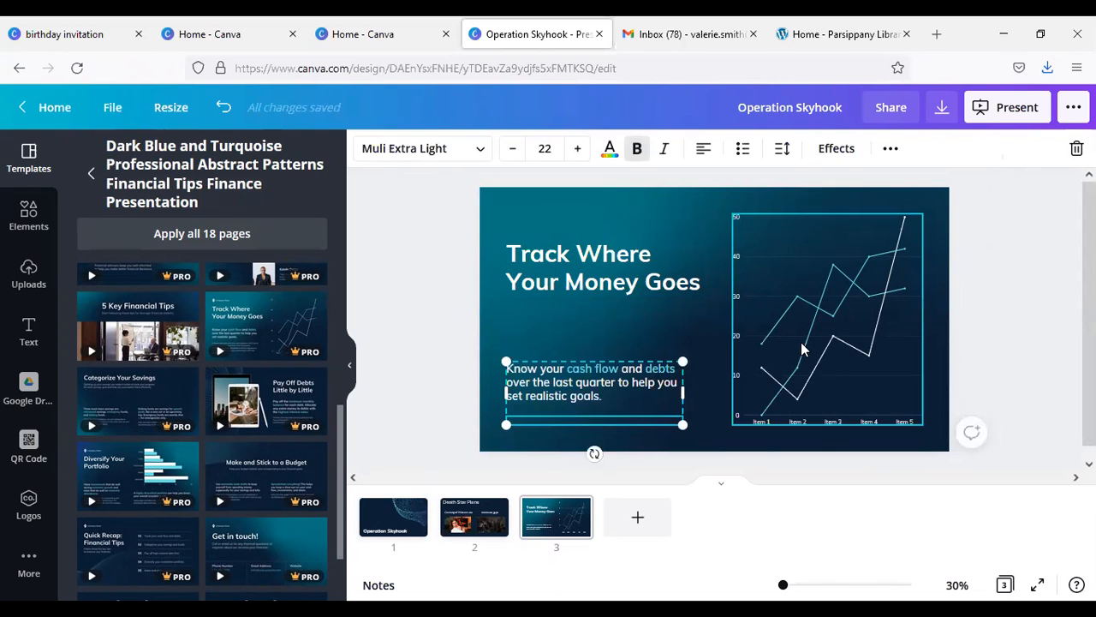
Step: Clear all sample data from the line chart and change its type to a bar chart
click(795, 339)
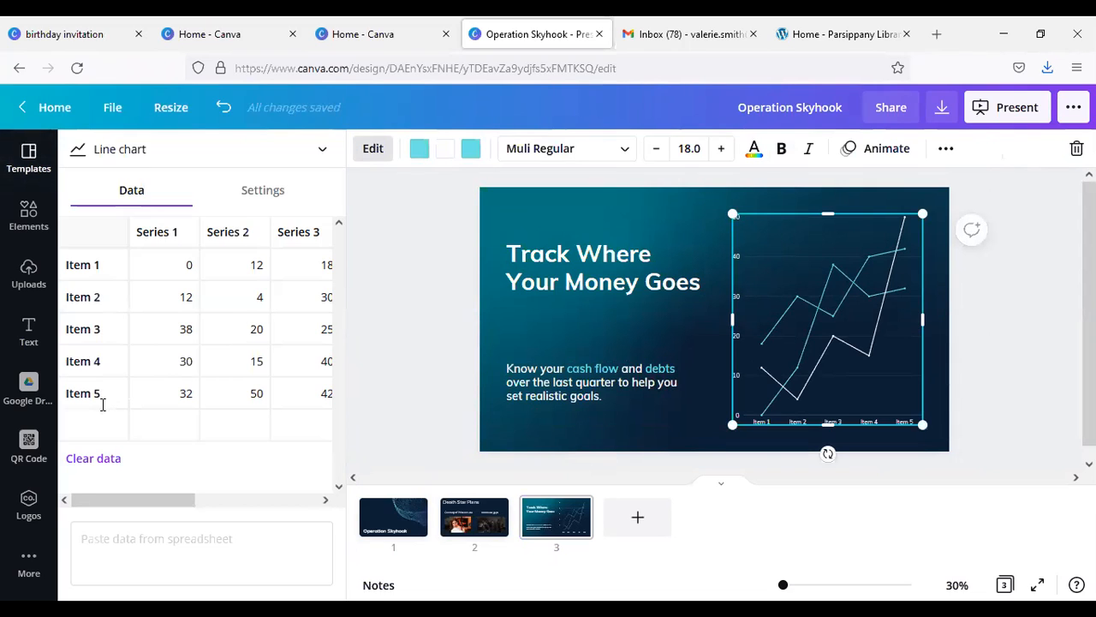
click(77, 458)
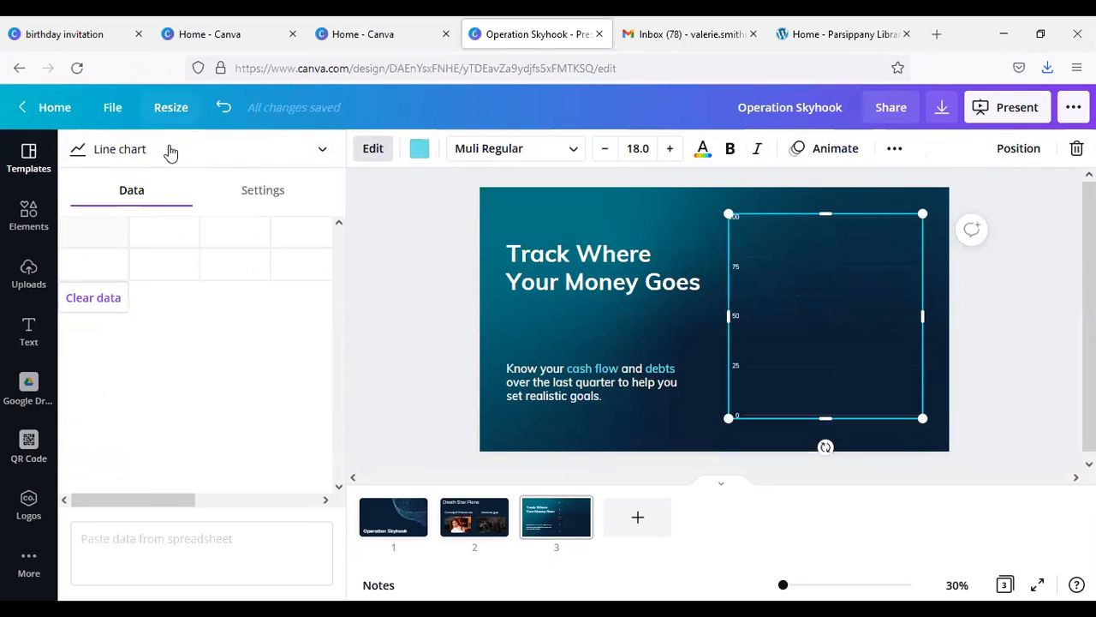
click(306, 158)
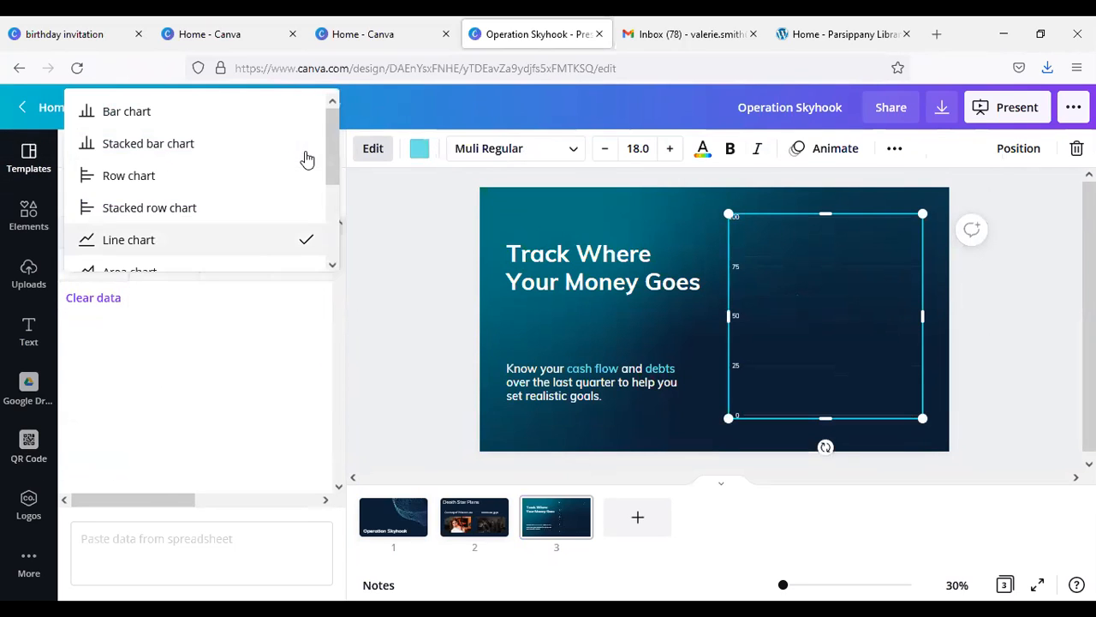
click(226, 111)
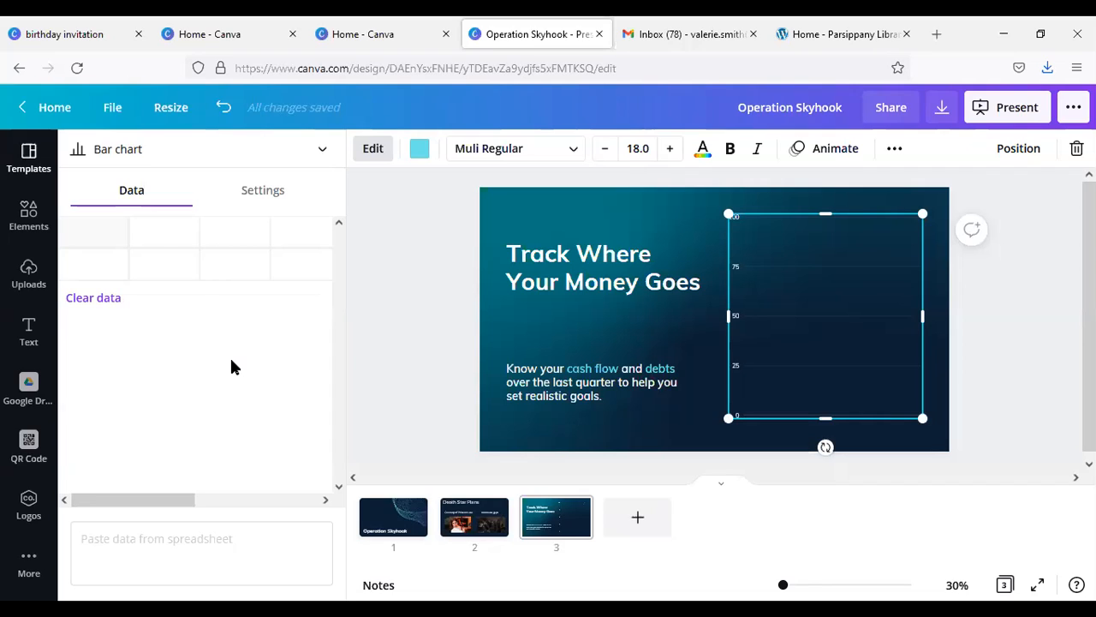
Step: Enter "Battle Station" and "Imperial Fleet" as the column headers in the chart's data table
click(165, 239)
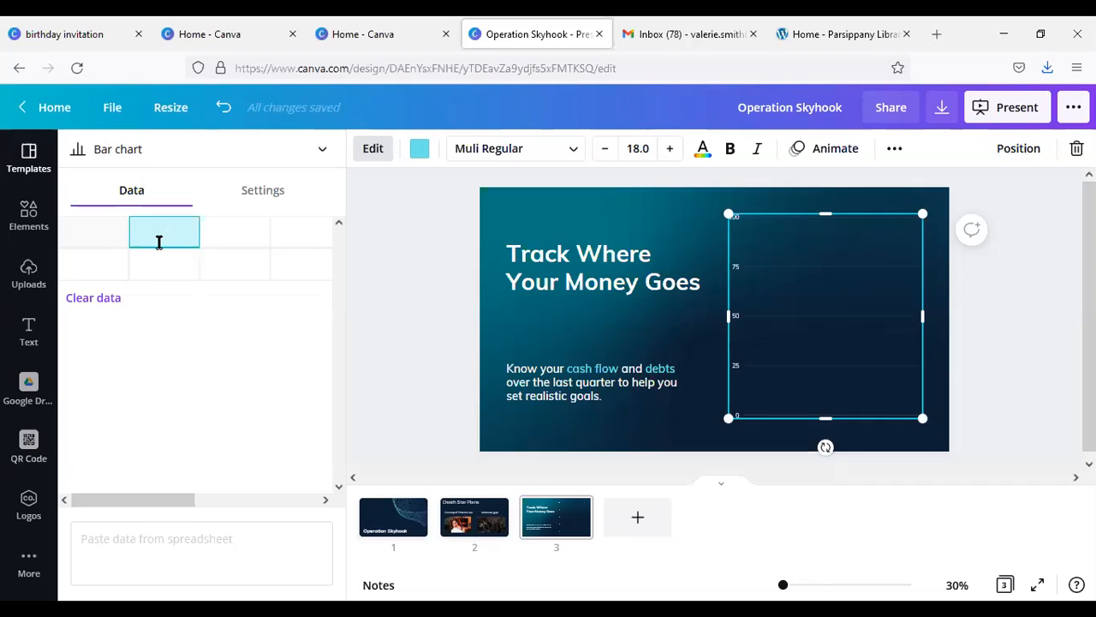
text(Comp)
text(ion)
key(Tab)
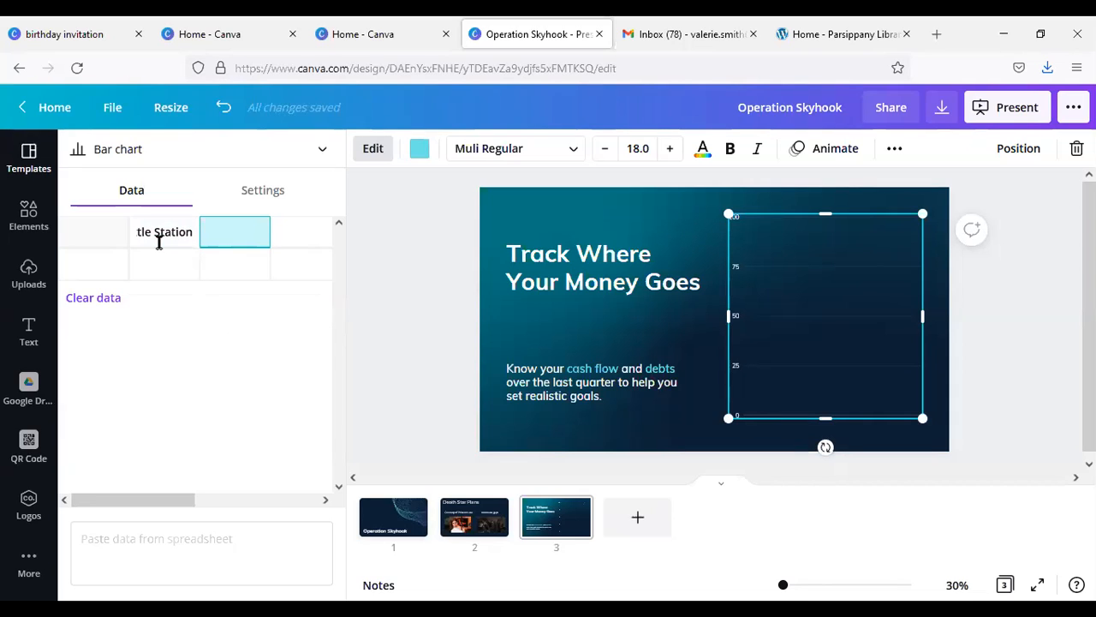
text(Imperial Fleet)
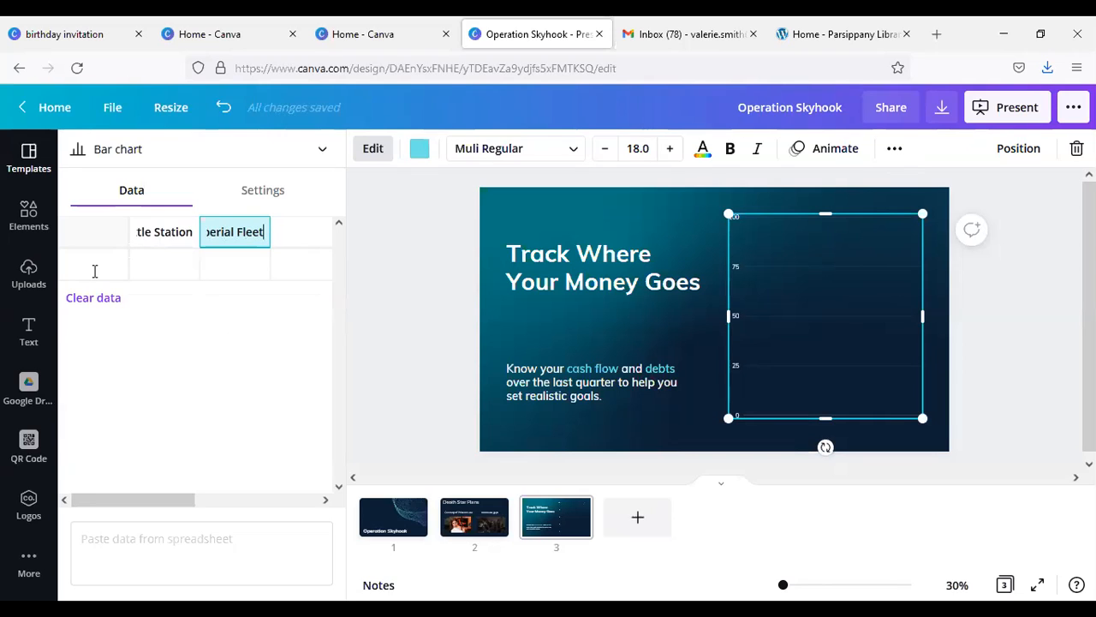
Step: Add a "Firepower" row with 10 for Battle Station and 5 for Imperial Fleet, and stretch the chart slightly downward
click(97, 269)
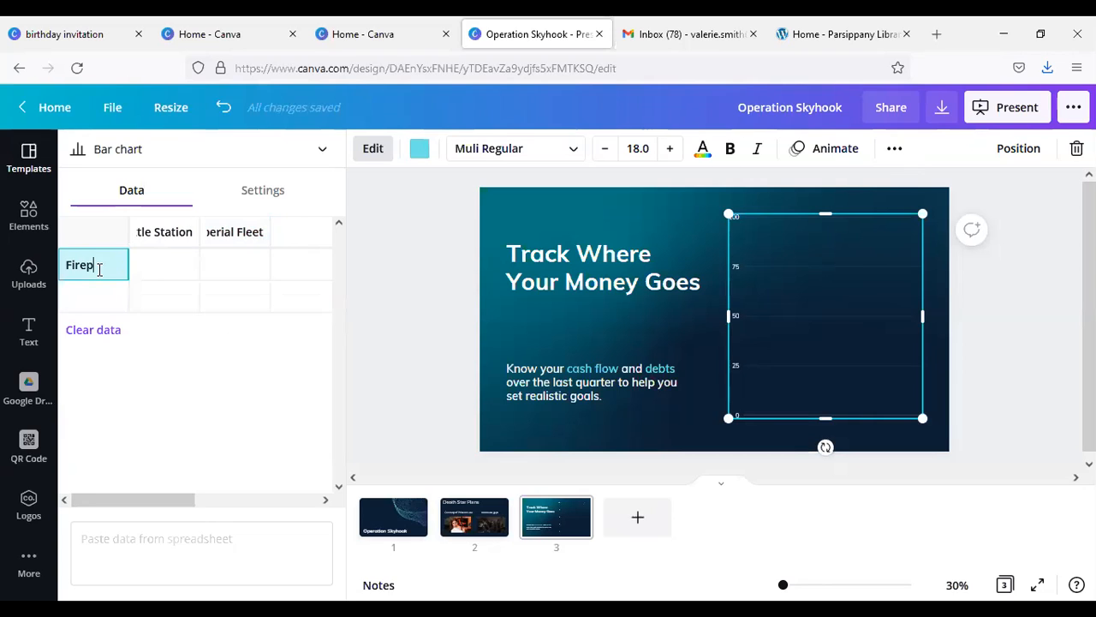
key(Tab)
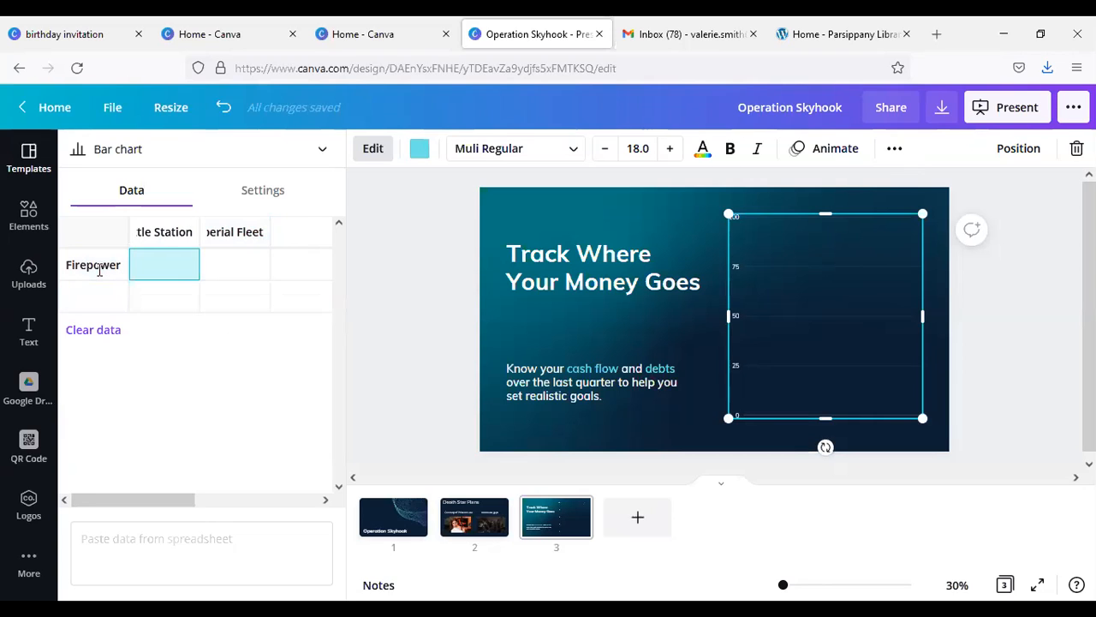
key(Tab)
key(Tab)
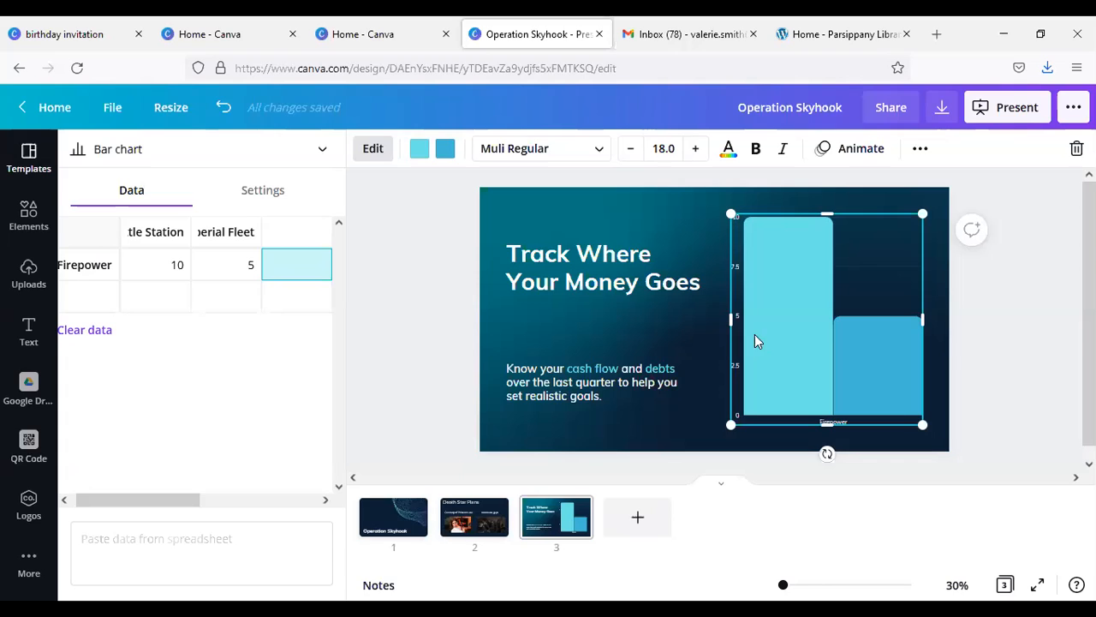
mouse_move(829, 428)
mouse_down()
mouse_move(829, 448)
mouse_move(829, 429)
mouse_up()
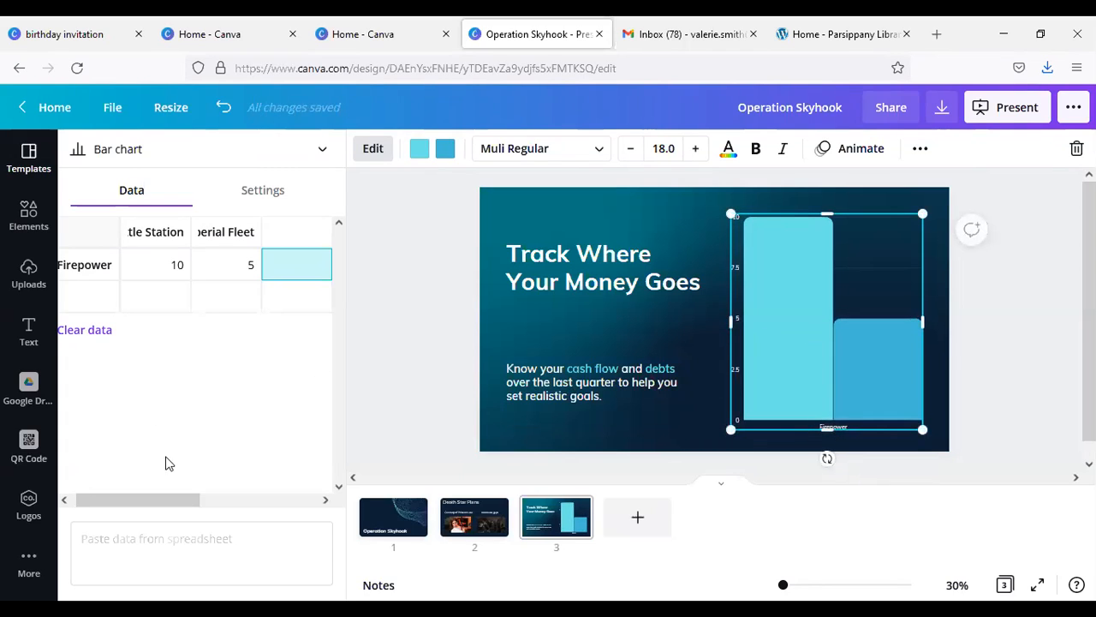
click(274, 192)
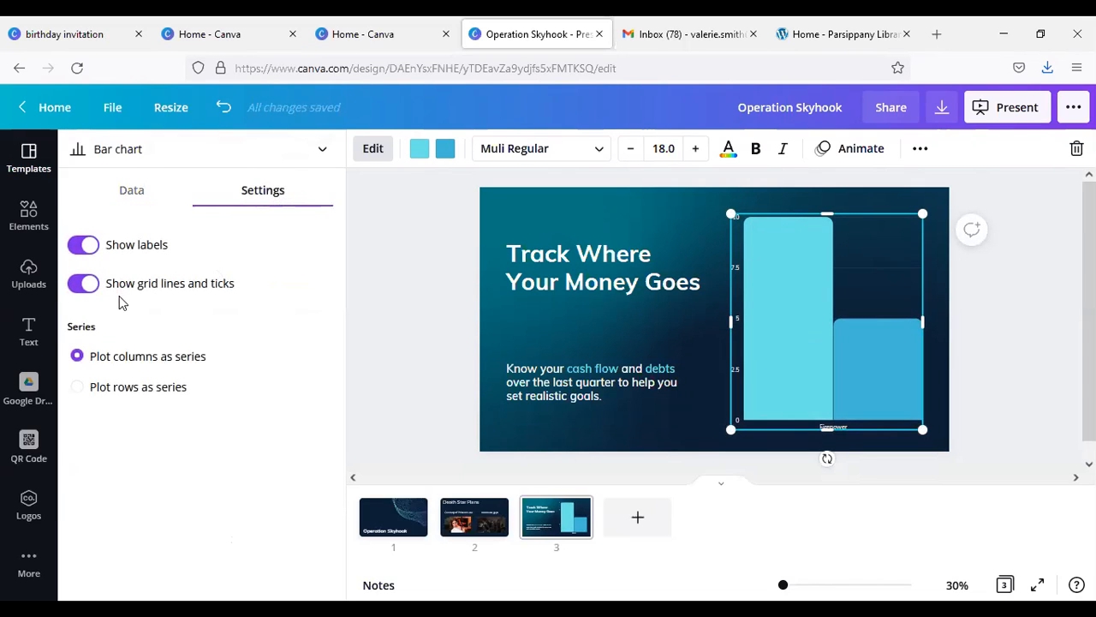
click(86, 249)
click(86, 249)
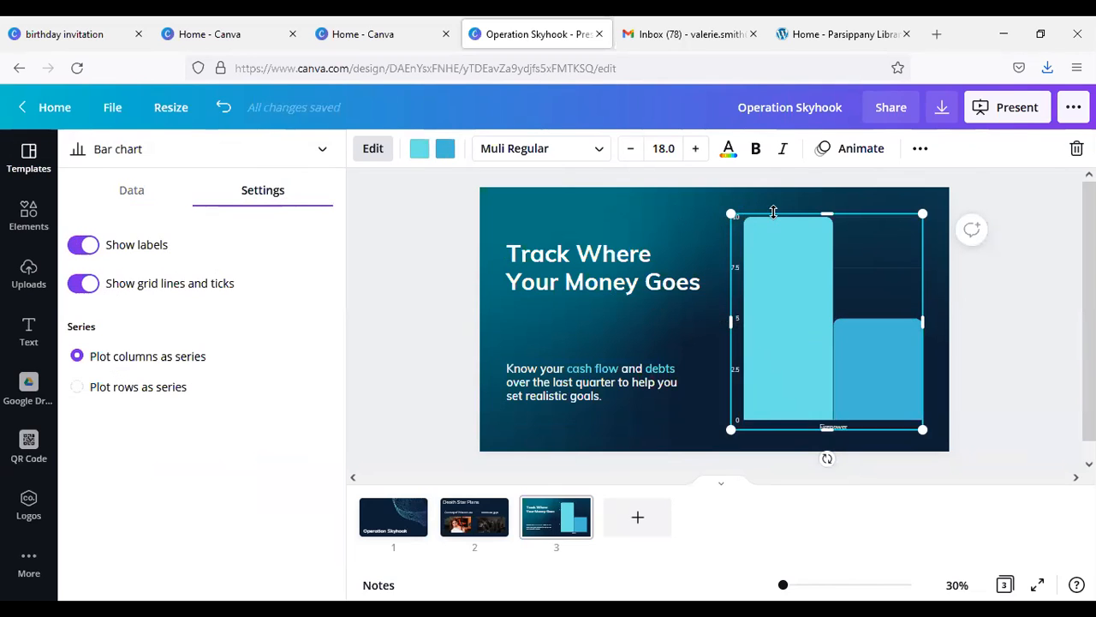
click(591, 154)
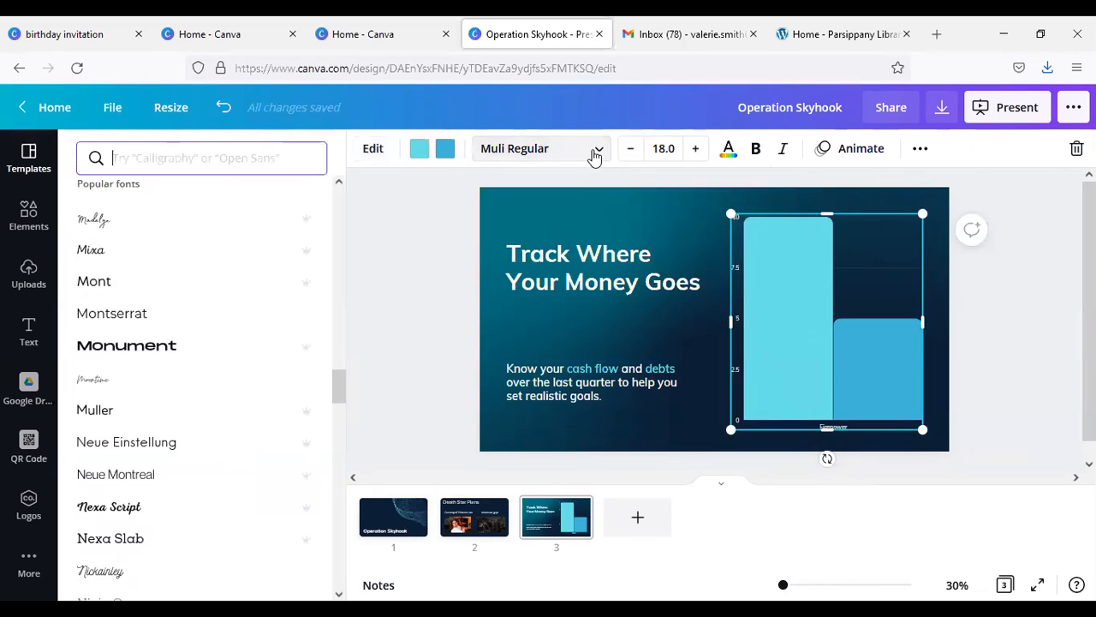
click(592, 155)
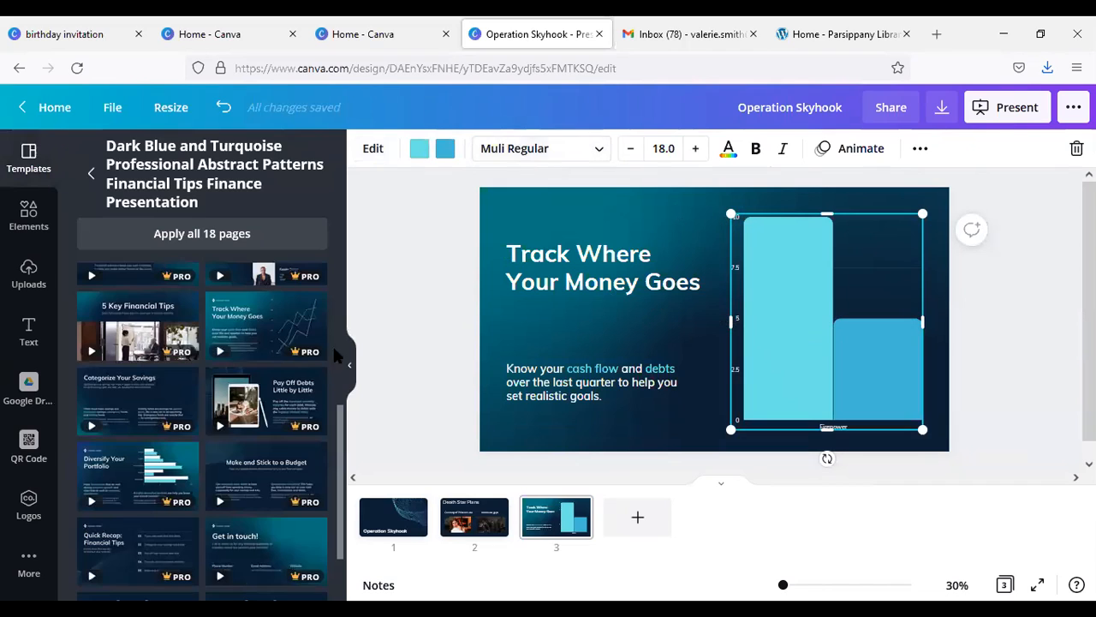
click(347, 375)
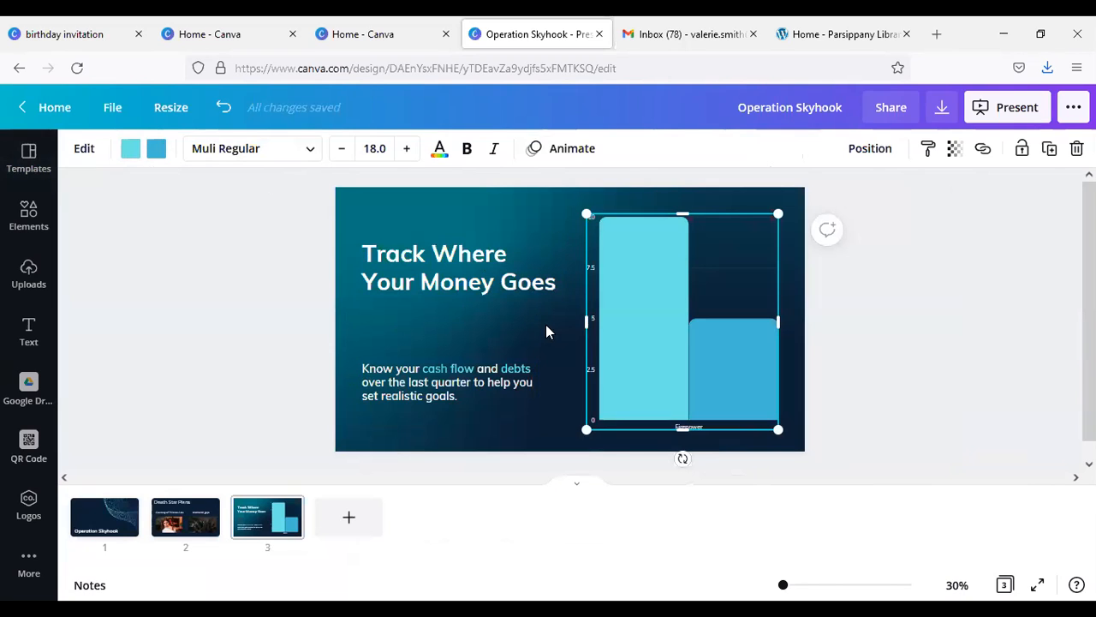
Step: Recolor the chart's light turquoise Battle Station bar with the dark purple from the photo colors
click(130, 150)
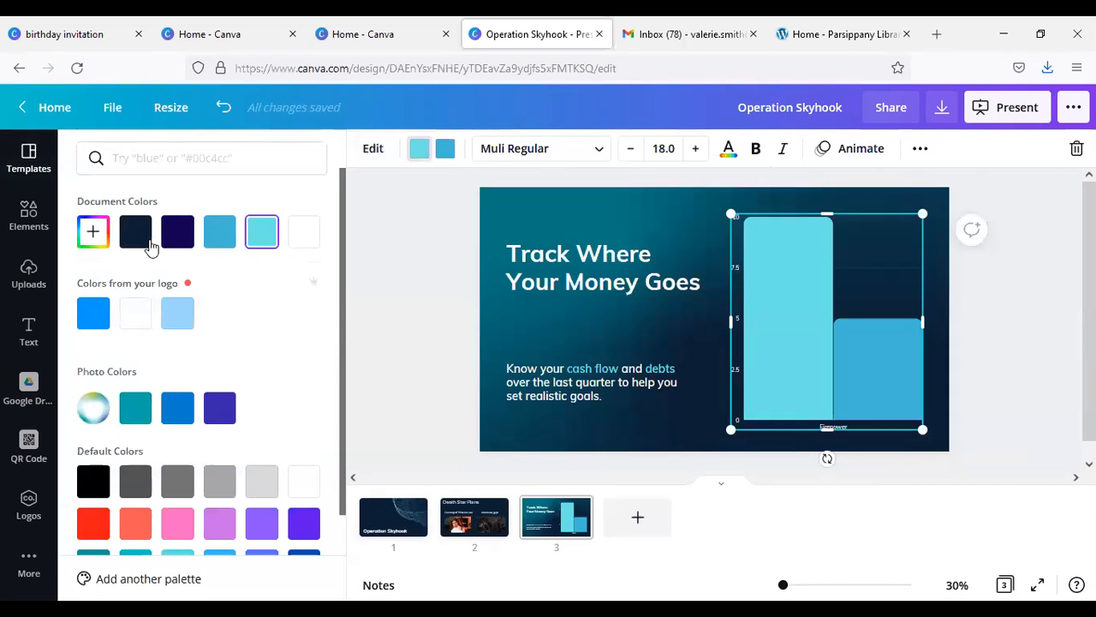
click(219, 411)
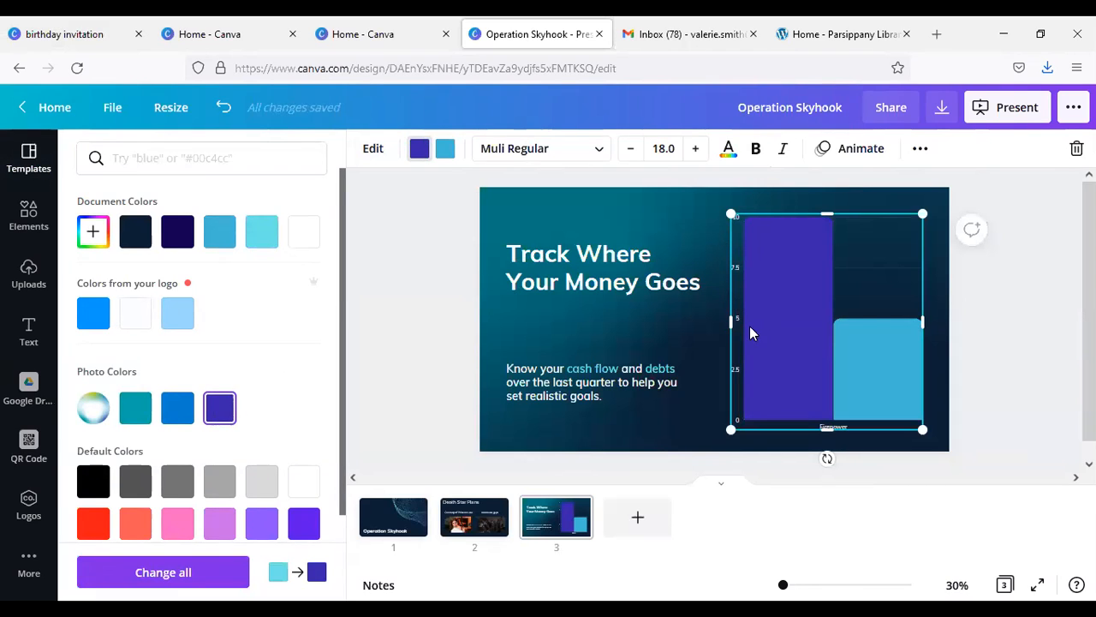
click(903, 253)
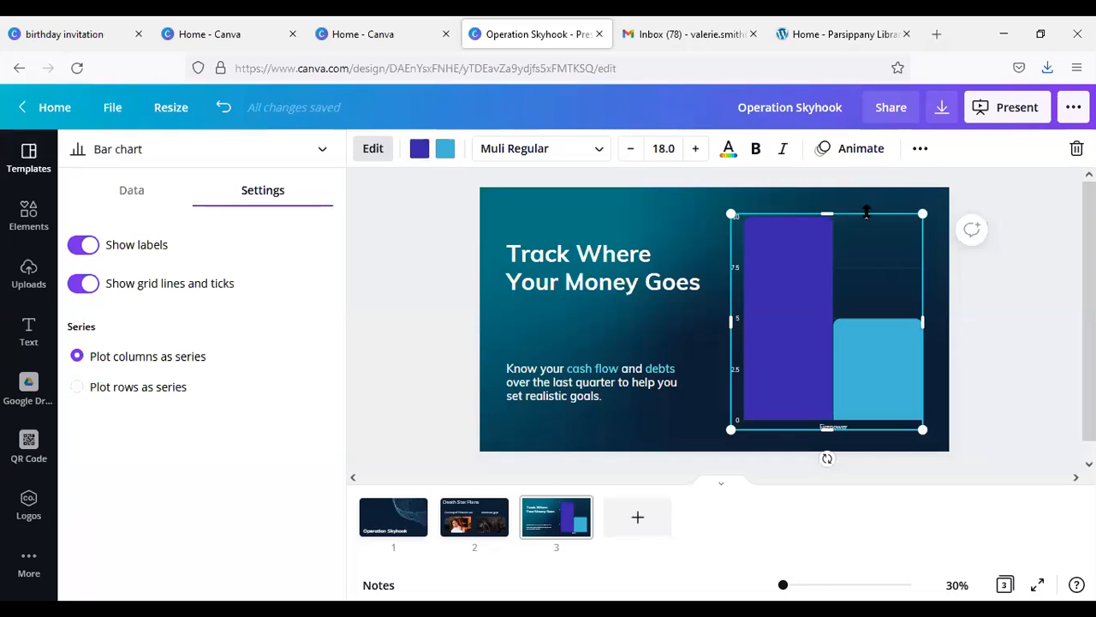
click(919, 150)
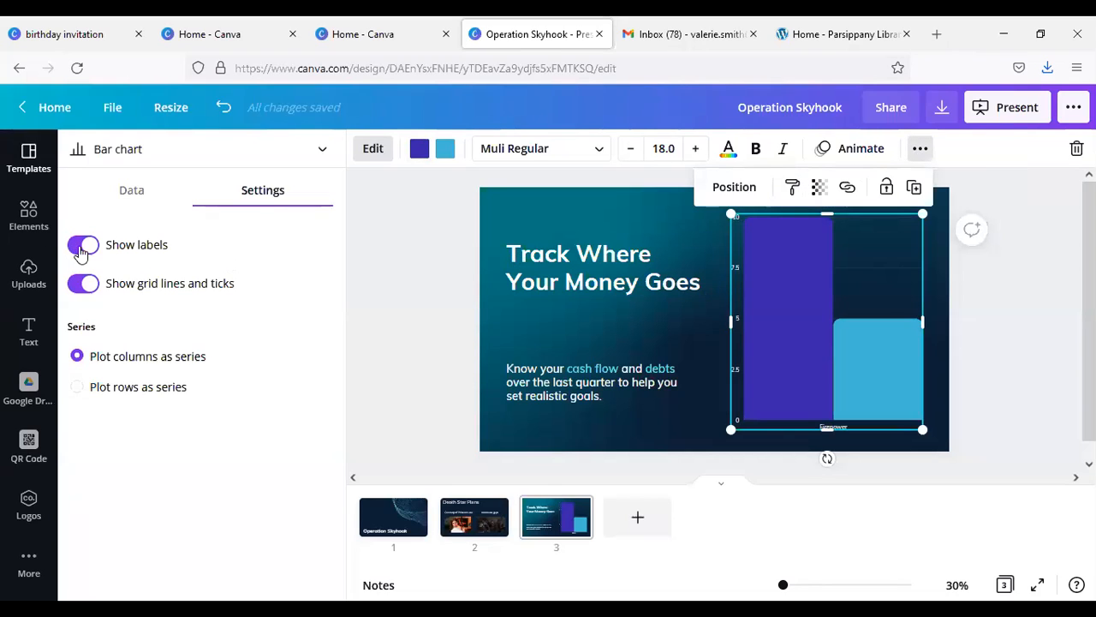
click(631, 276)
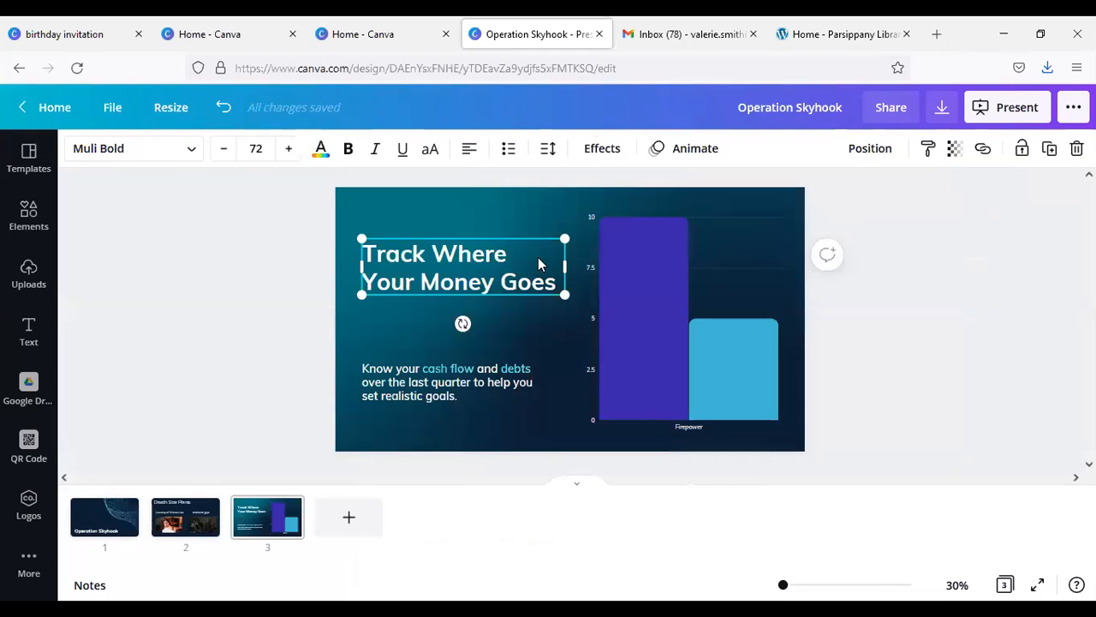
click(656, 299)
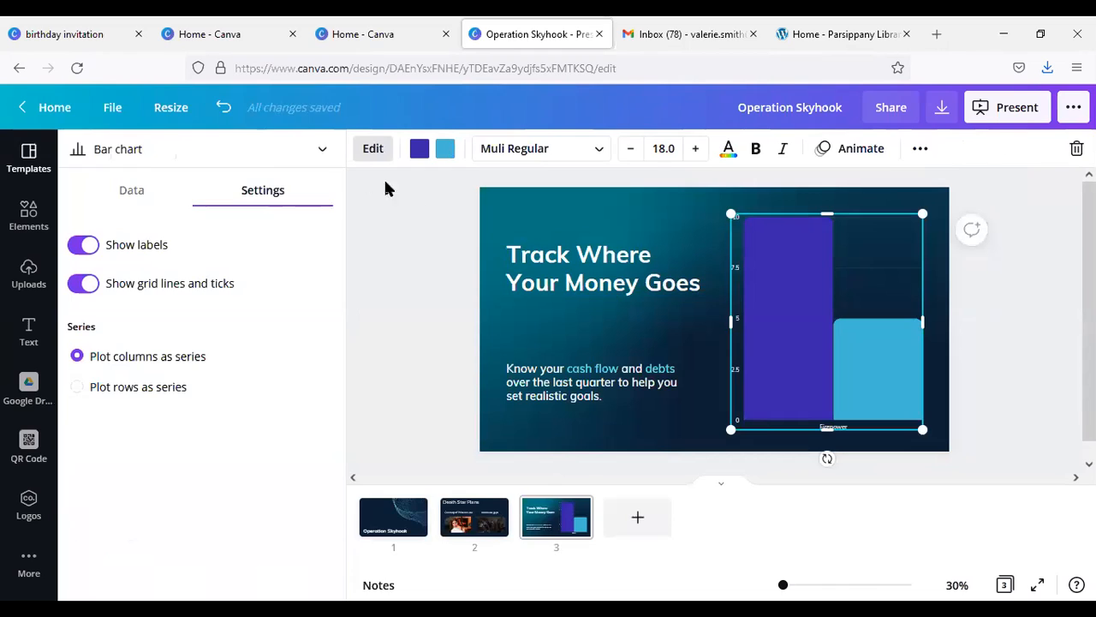
click(124, 199)
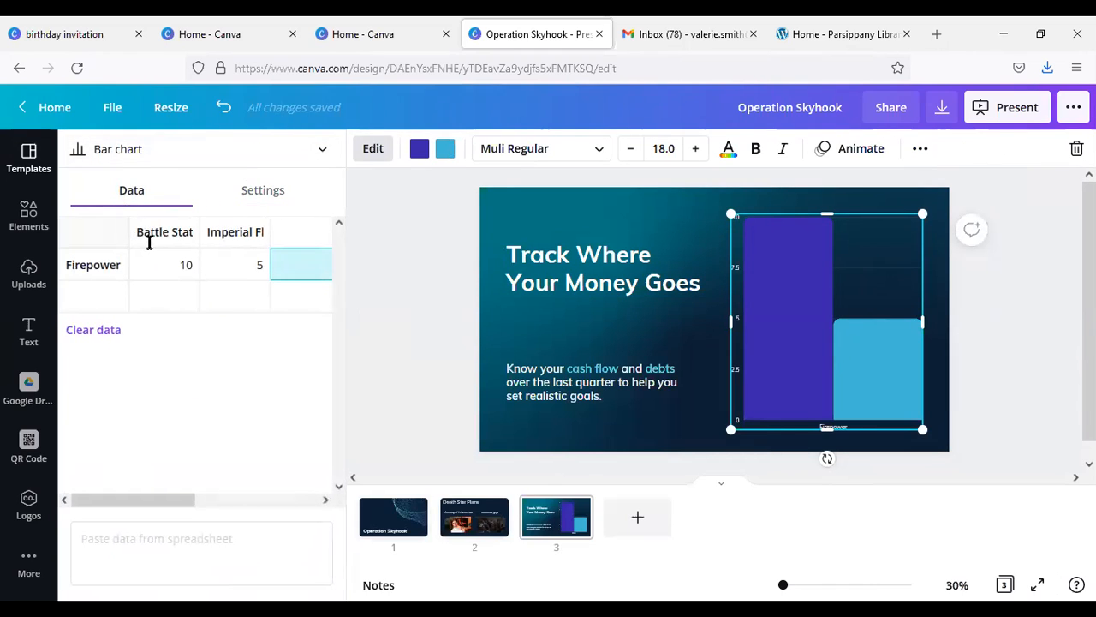
click(187, 233)
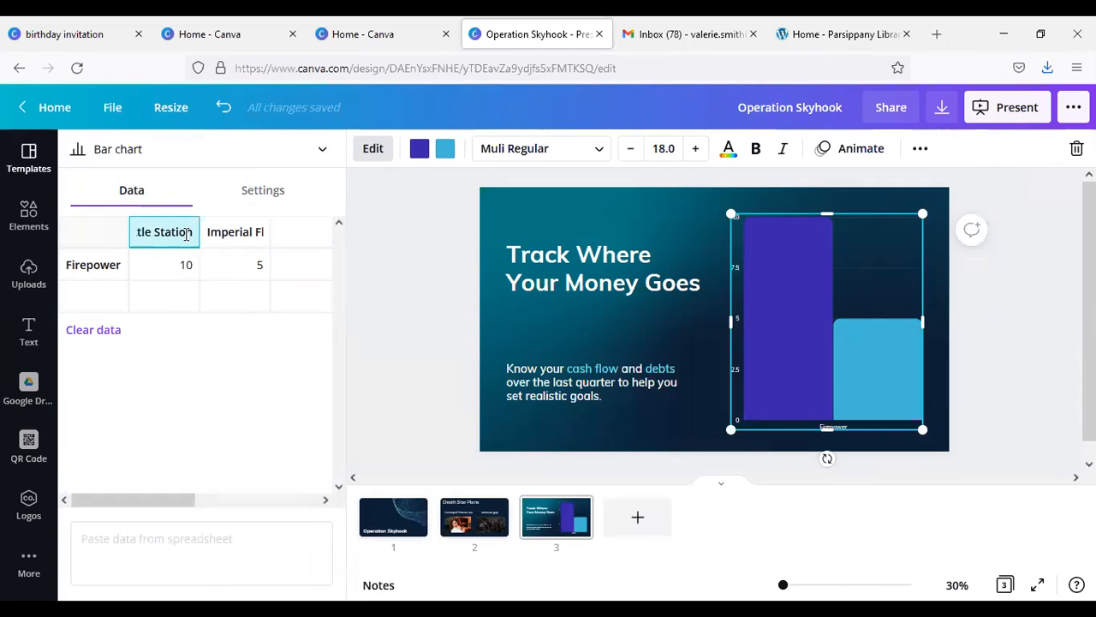
text(Fire)
key(Escape)
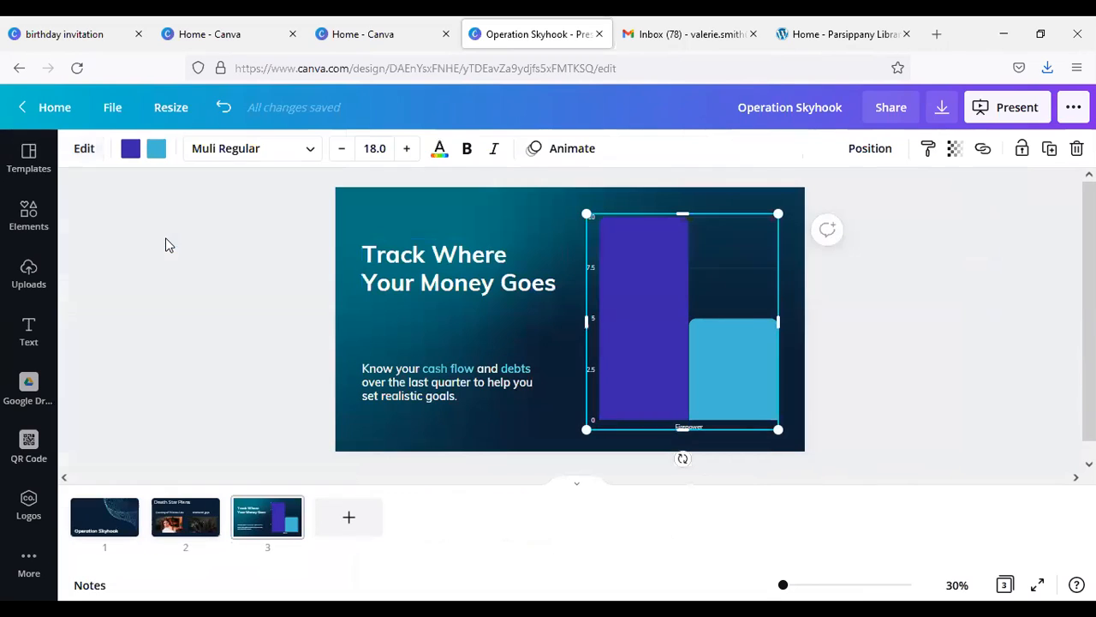
Step: Set the bar chart to plot rows as series instead of columns
click(89, 155)
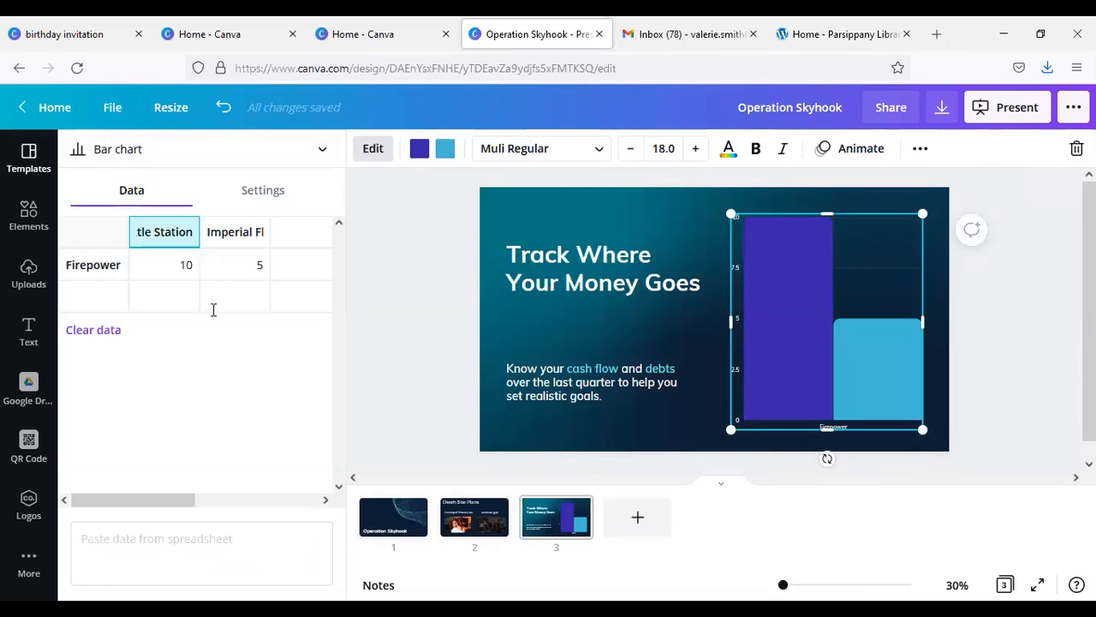
click(265, 192)
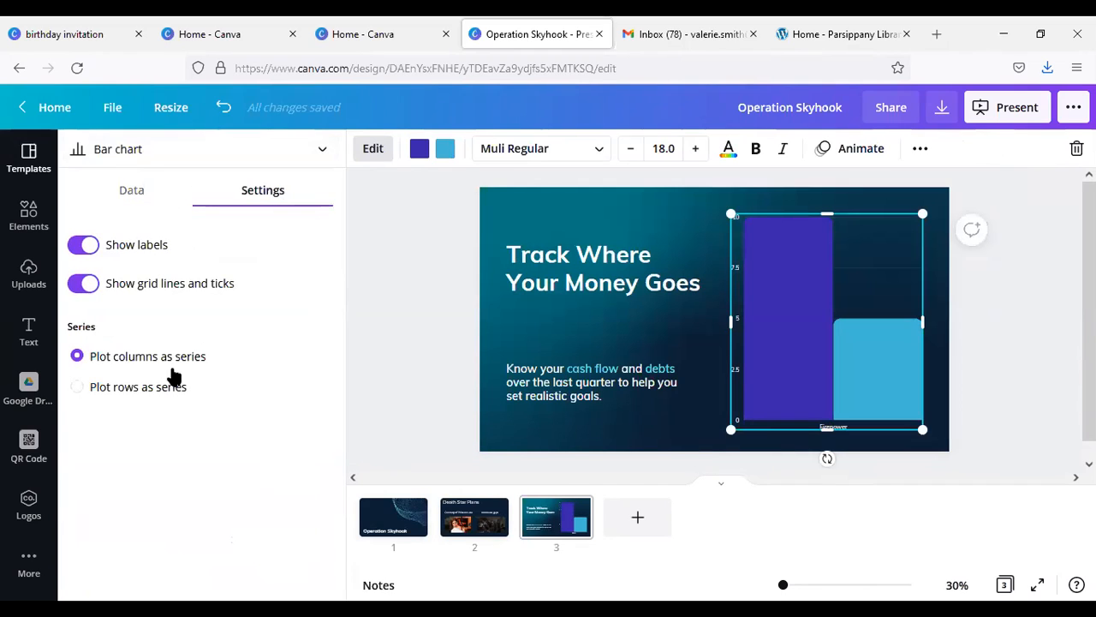
click(77, 389)
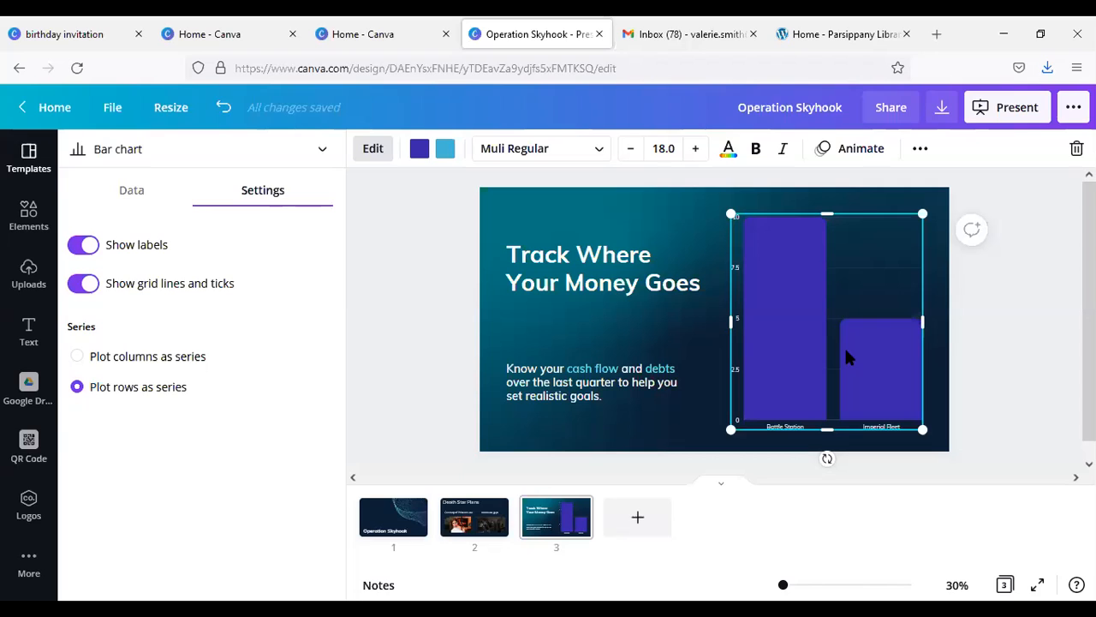
Step: Replace the bar chart slide's heading "Track Where Your Money Goes" with "Comparative Firepower"
click(571, 261)
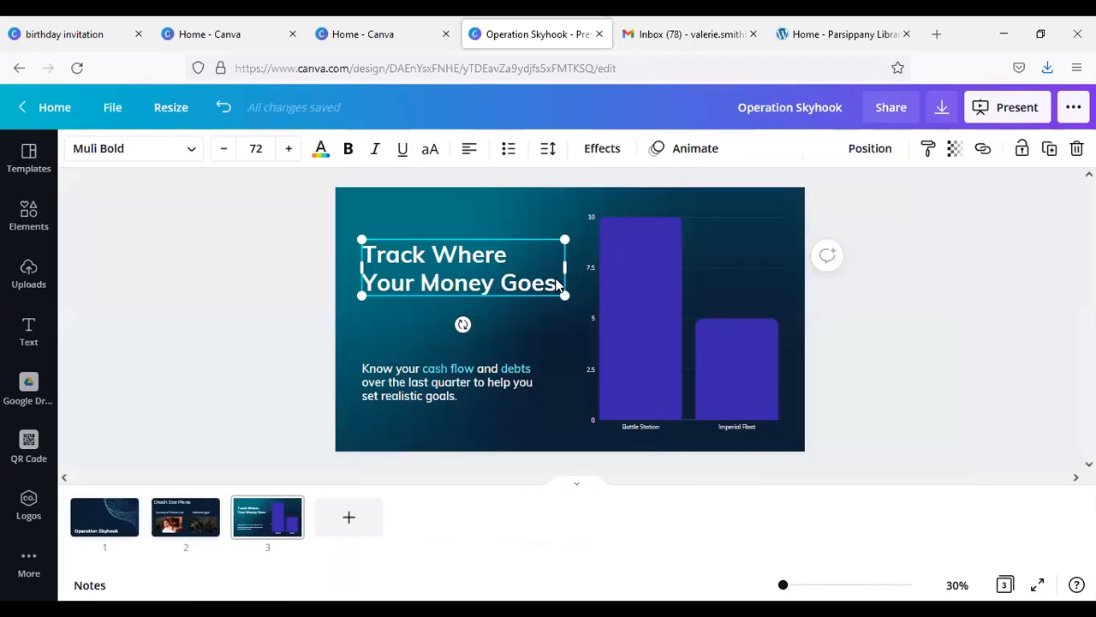
double_click(553, 280)
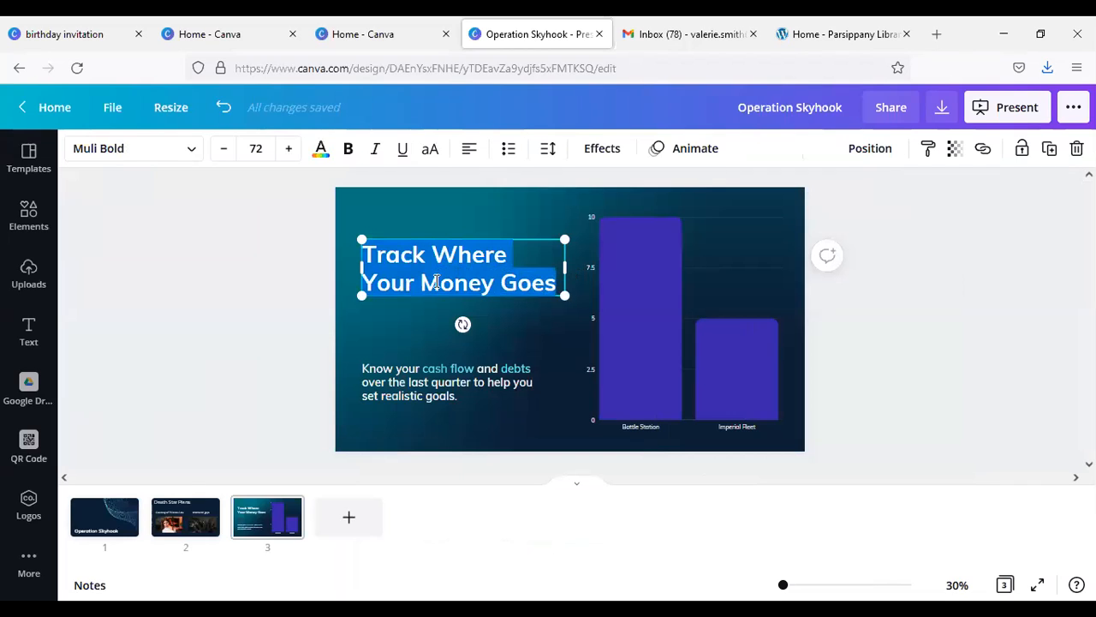
text(Compa)
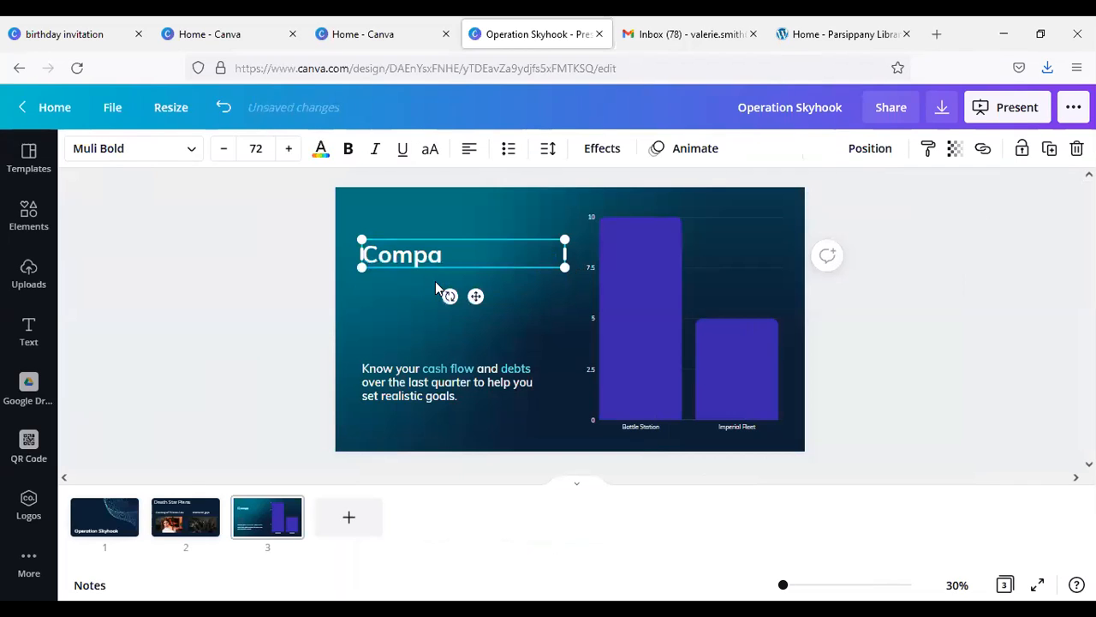
text(rative Firew)
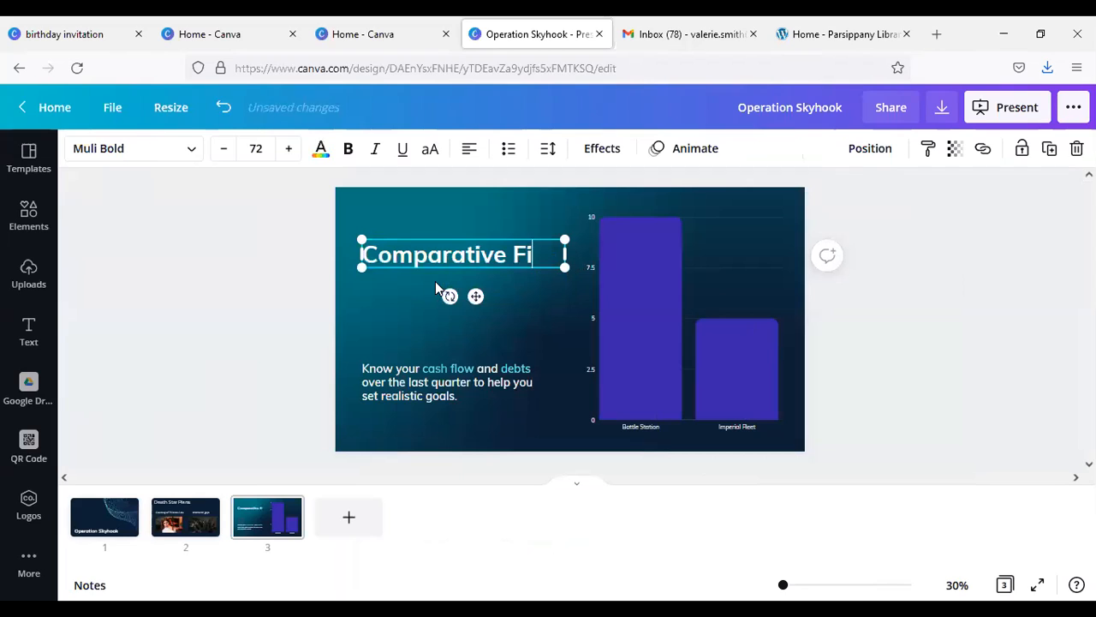
key(BackSpace)
text(power)
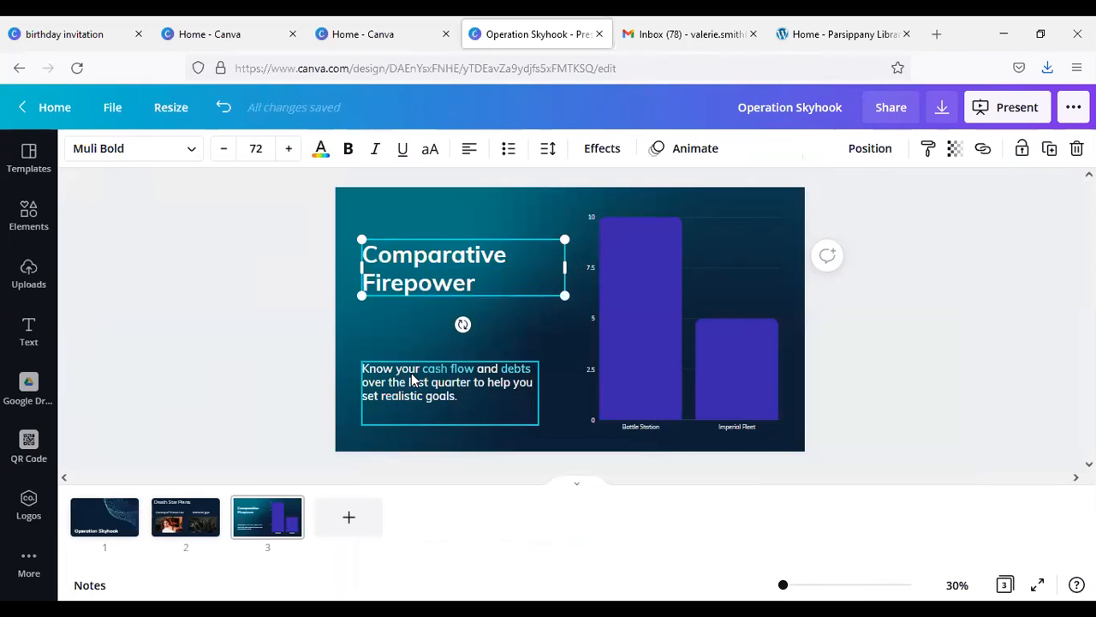
Step: Replace the description below the heading with "The Battlestation has twice as much firepower as the whole fleet."
click(452, 392)
click(451, 392)
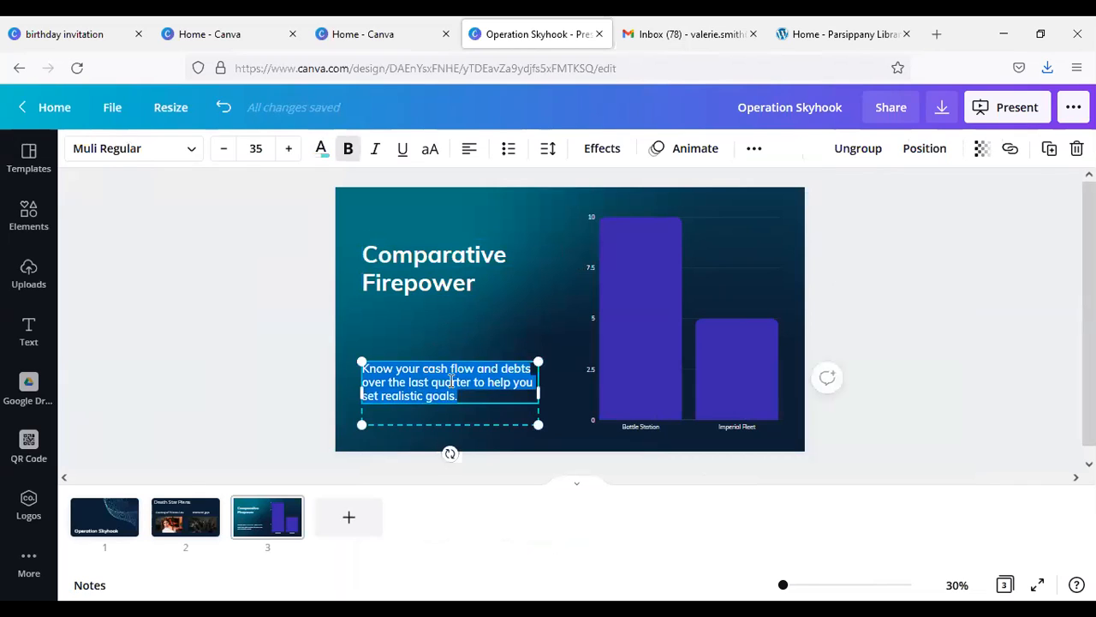
text(The Battl)
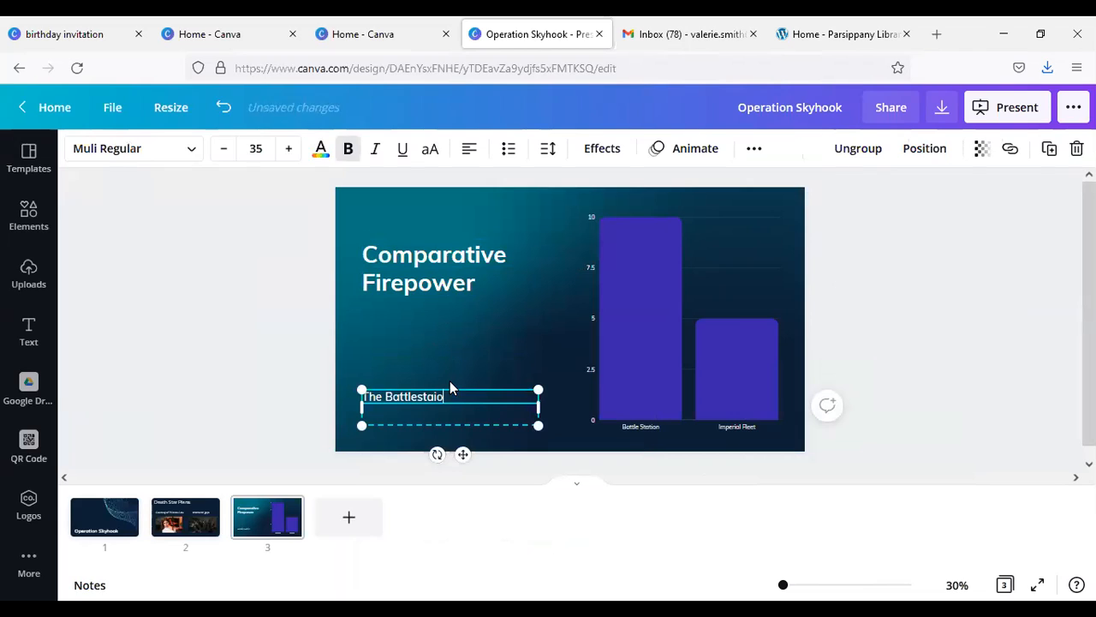
text(estation has twice as much firpo)
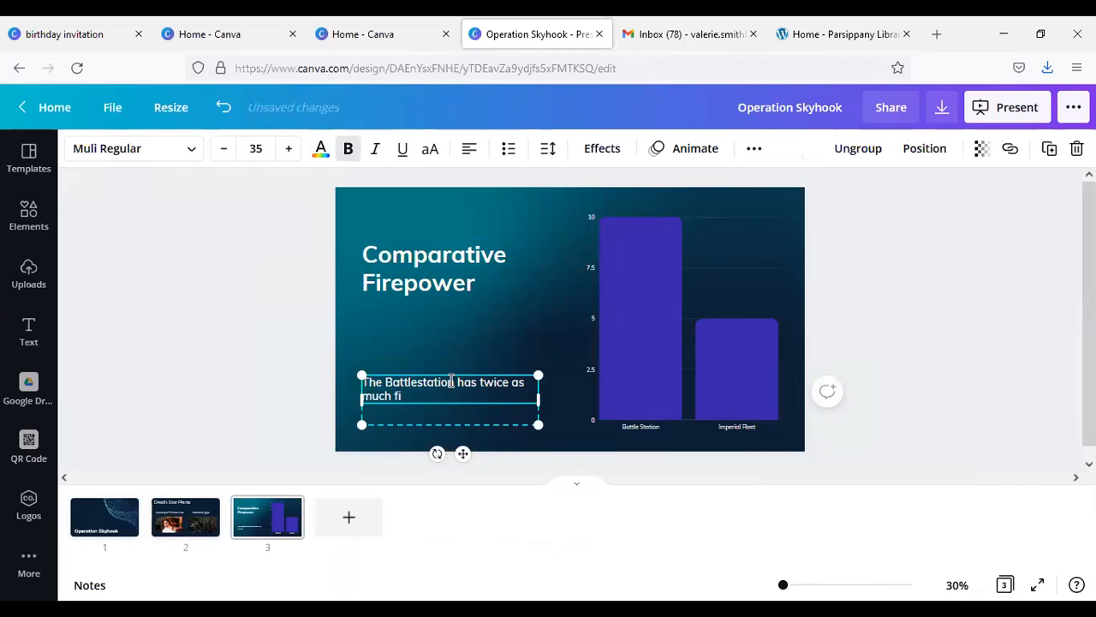
key(BackSpace)
key(BackSpace)
text(epower ast the w)
key(BackSpace)
key(BackSpace)
key(BackSpace)
key(BackSpace)
key(BackSpace)
key(BackSpace)
key(BackSpace)
text(the whole fleet.)
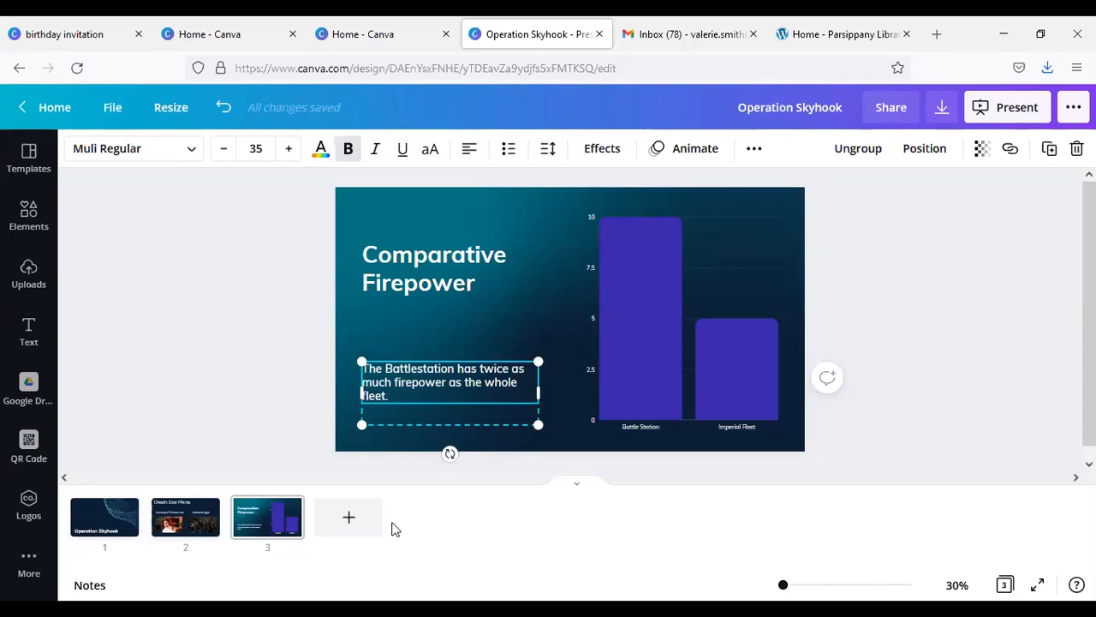
Step: Add a blank fourth slide and look through the page layouts of the blue and green Sales Report template
click(347, 531)
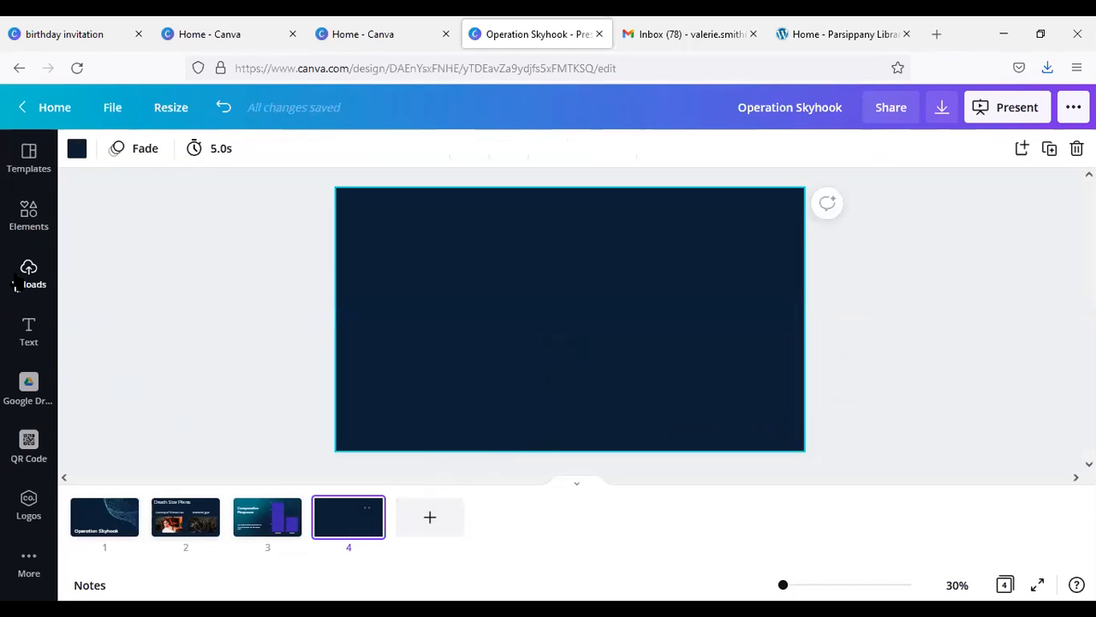
click(29, 162)
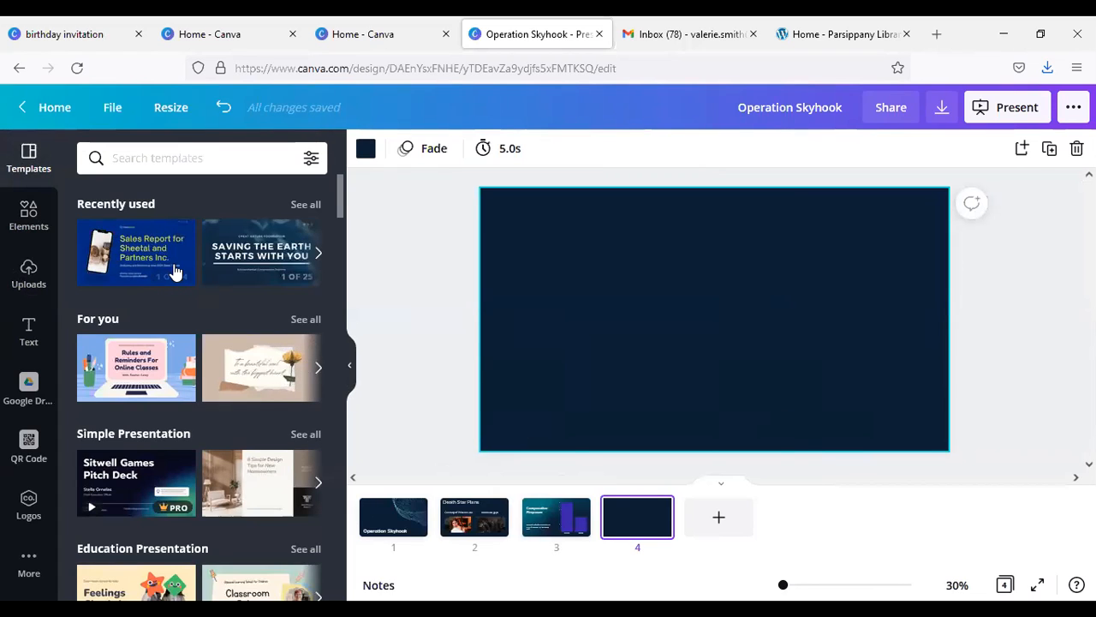
scroll(154, 438, down, 5)
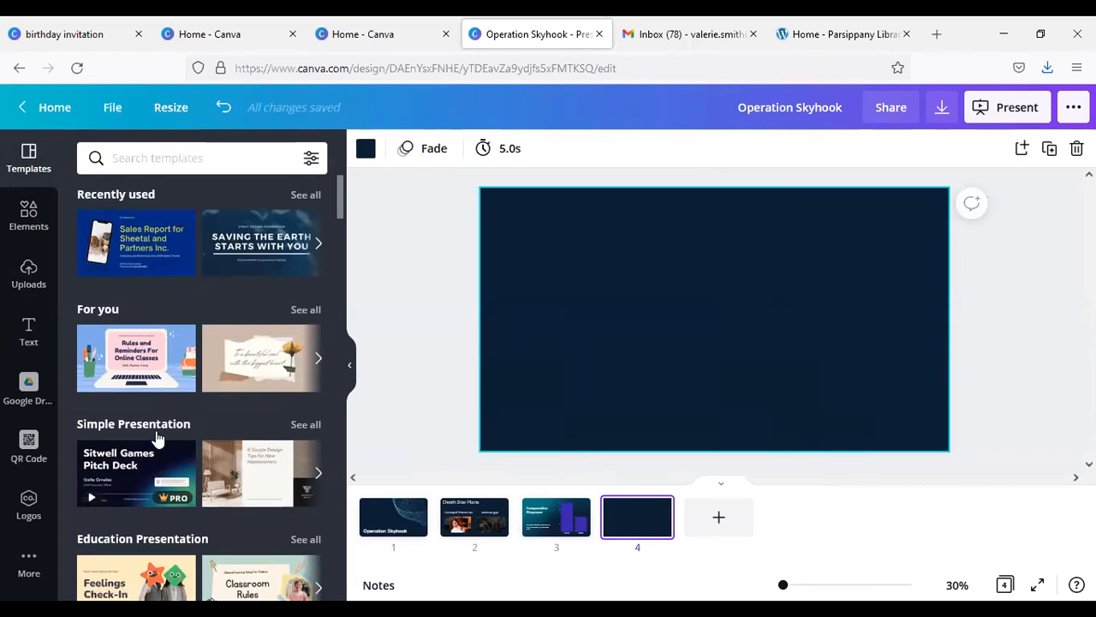
scroll(152, 418, up, 5)
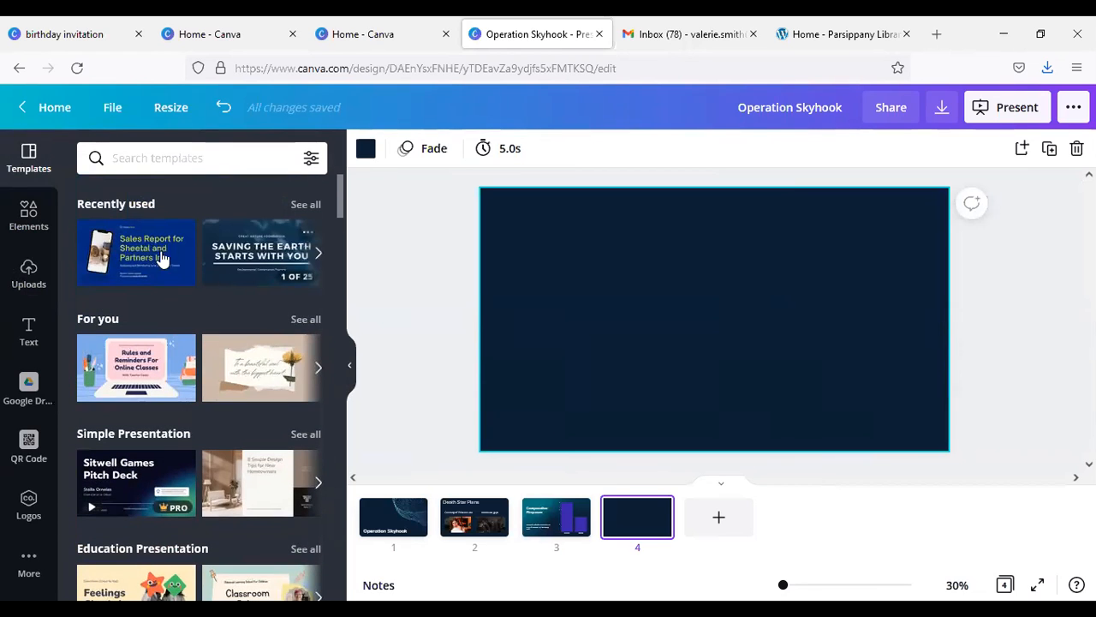
click(118, 261)
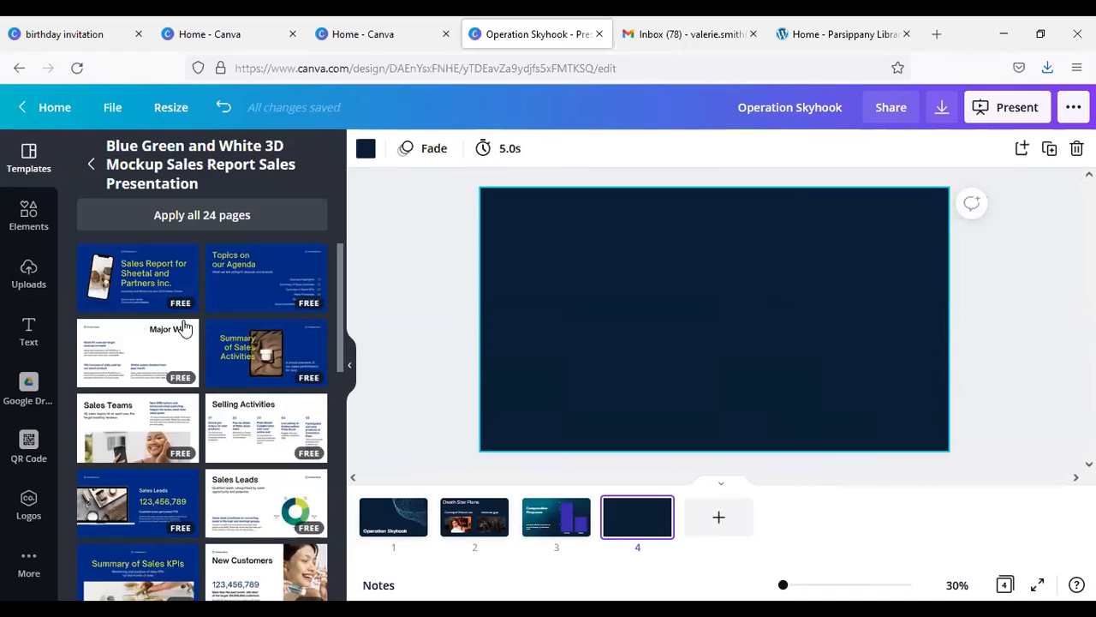
scroll(172, 324, down, 3)
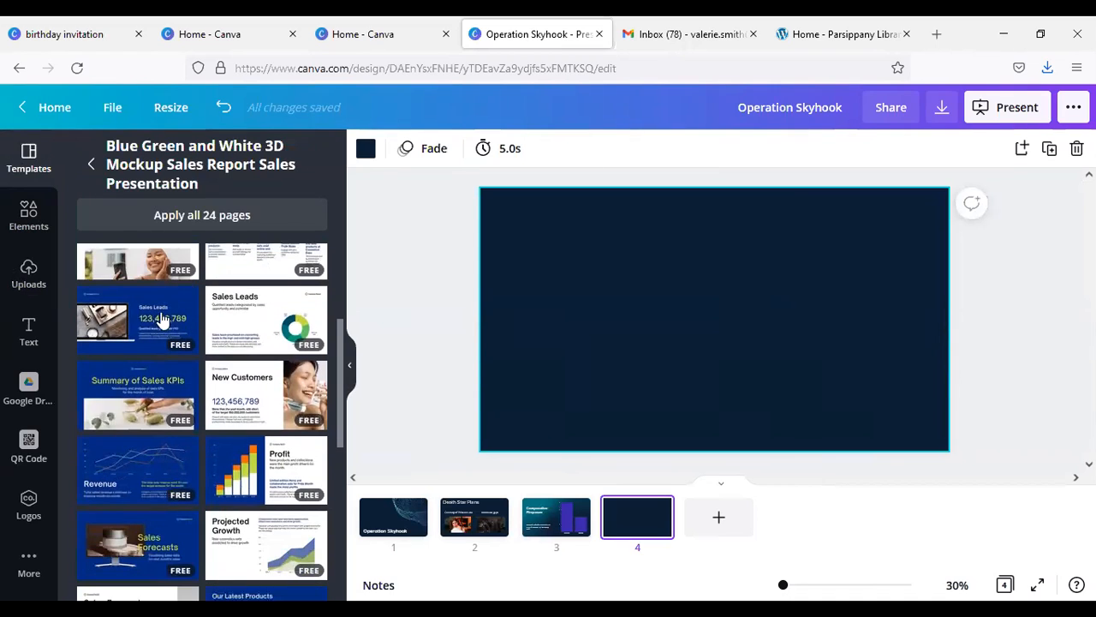
click(91, 167)
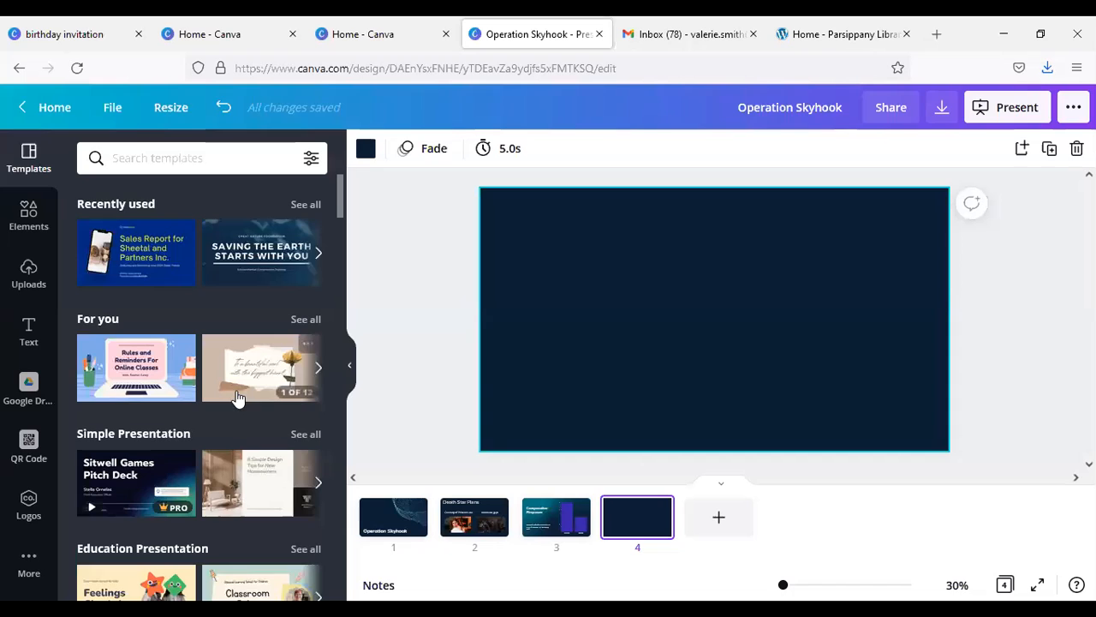
Step: Browse further presentation templates and examine the page layouts of the Sitwell Games Pitch Deck
scroll(265, 312, down, 3)
scroll(265, 319, down, 2)
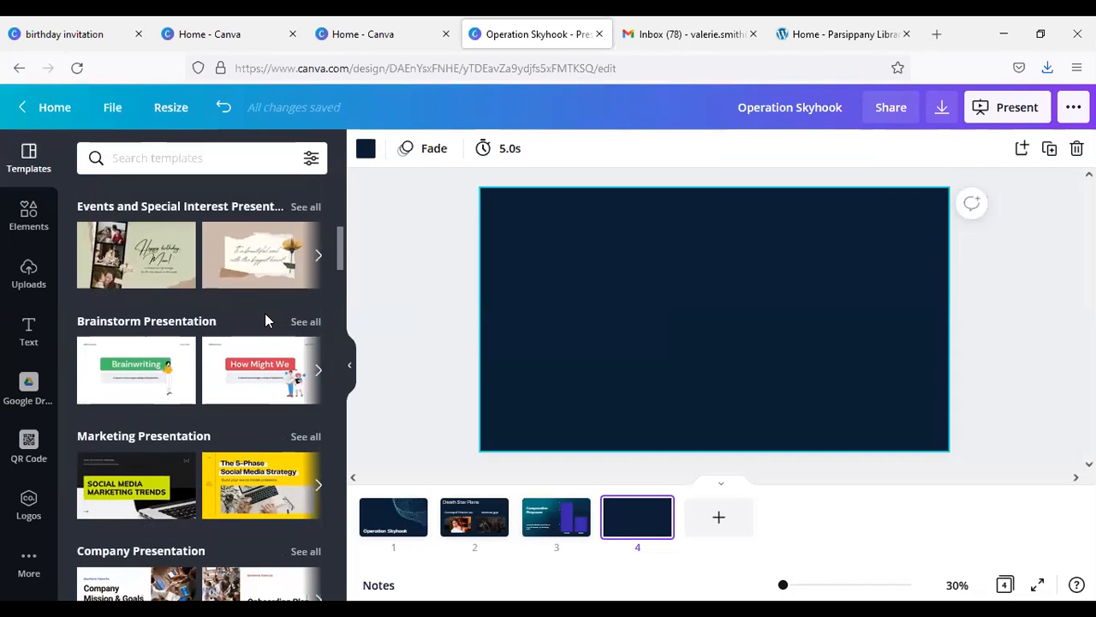
scroll(265, 319, down, 3)
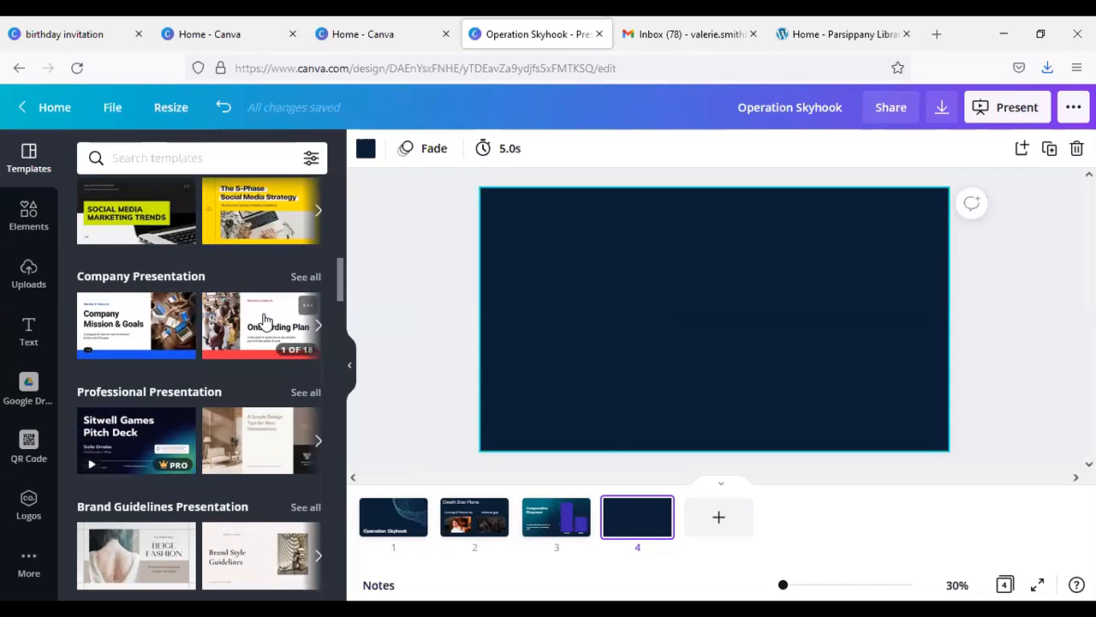
click(139, 441)
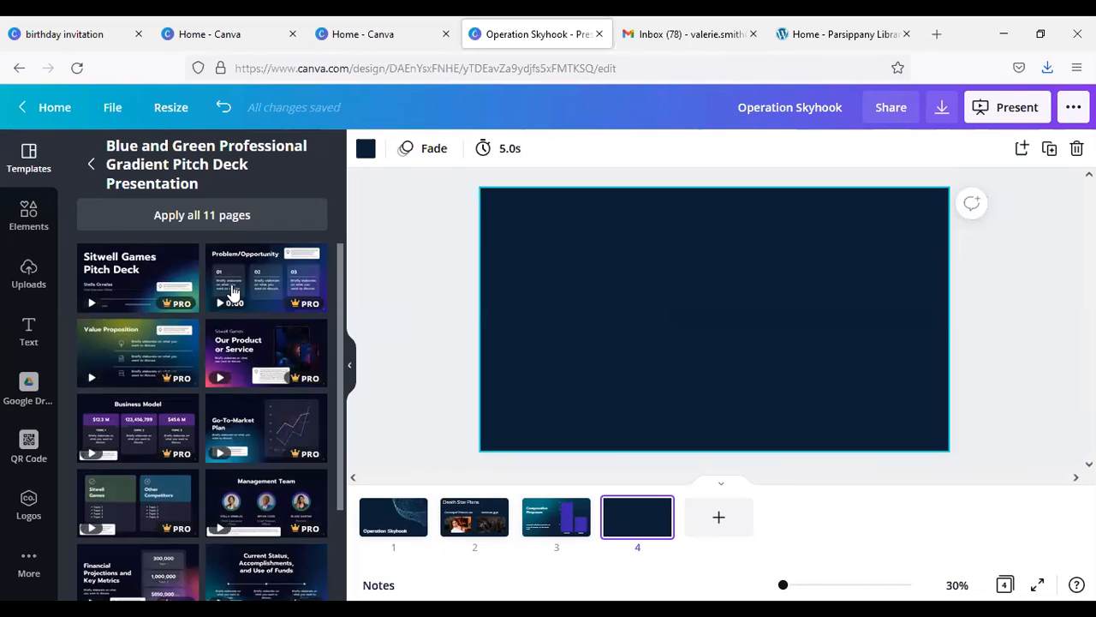
scroll(177, 304, down, 2)
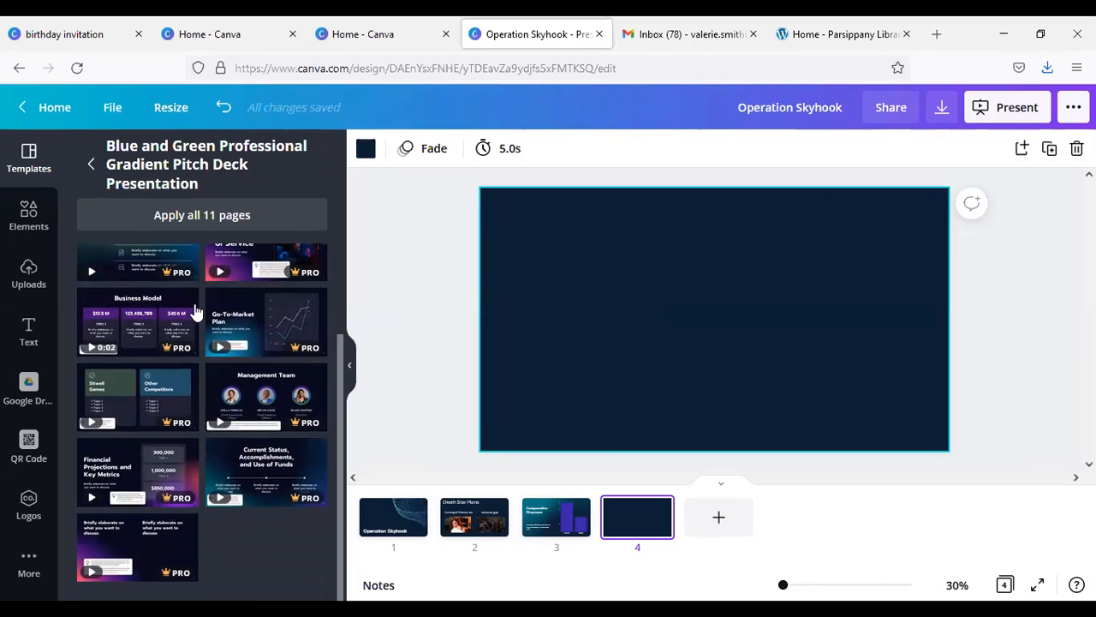
scroll(197, 311, up, 3)
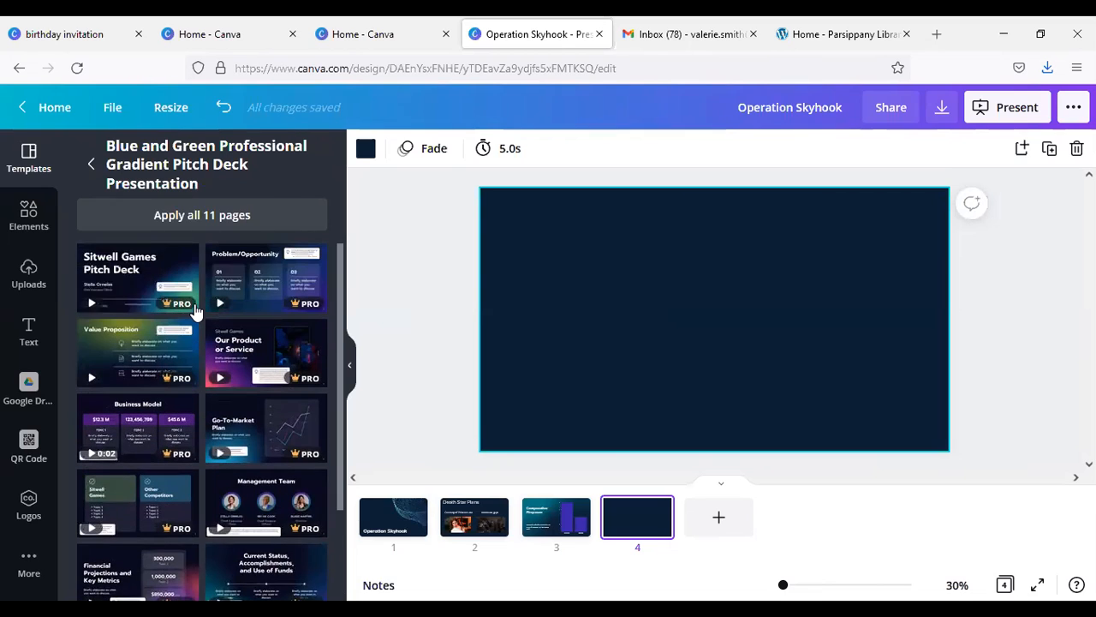
click(93, 165)
Step: Apply the Career Timeline page of the dark blue and turquoise Financial Tips template to slide 4
scroll(229, 390, down, 3)
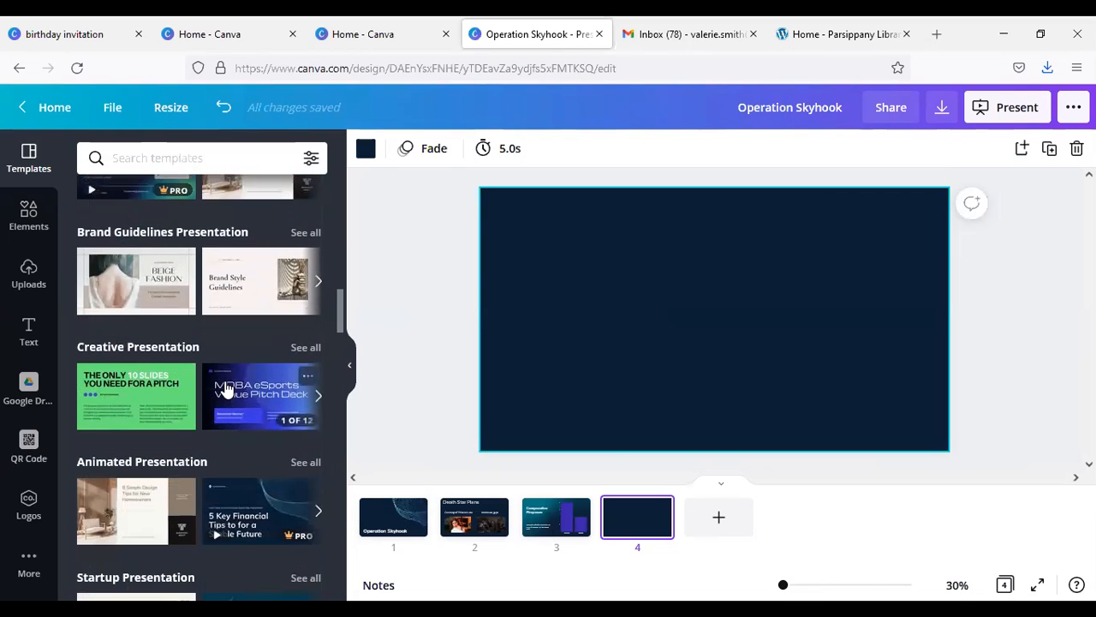
click(255, 493)
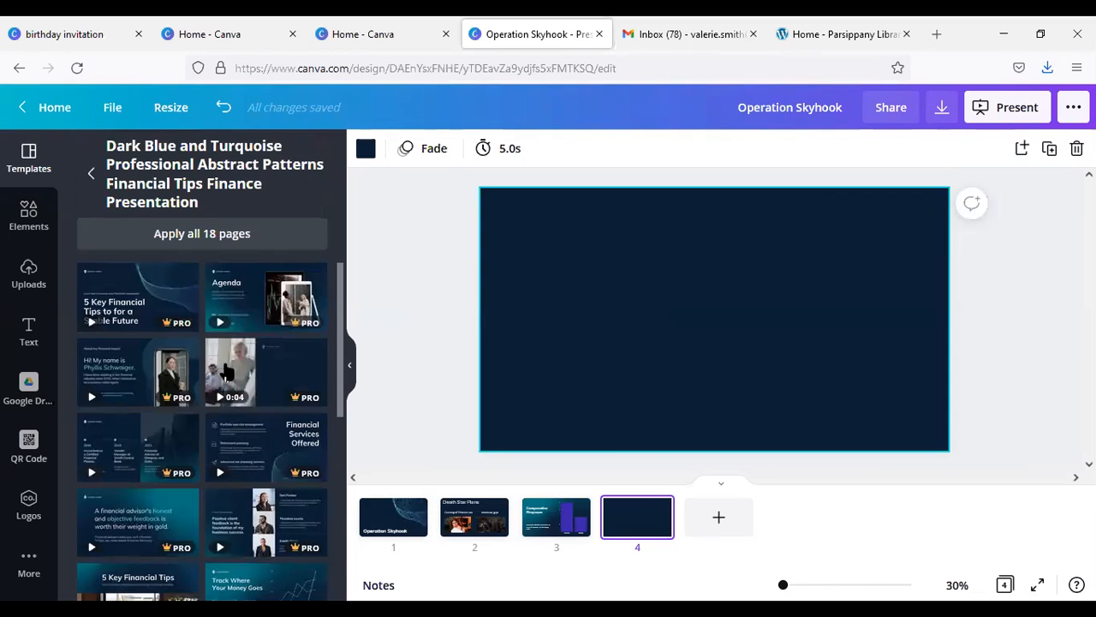
scroll(227, 370, down, 3)
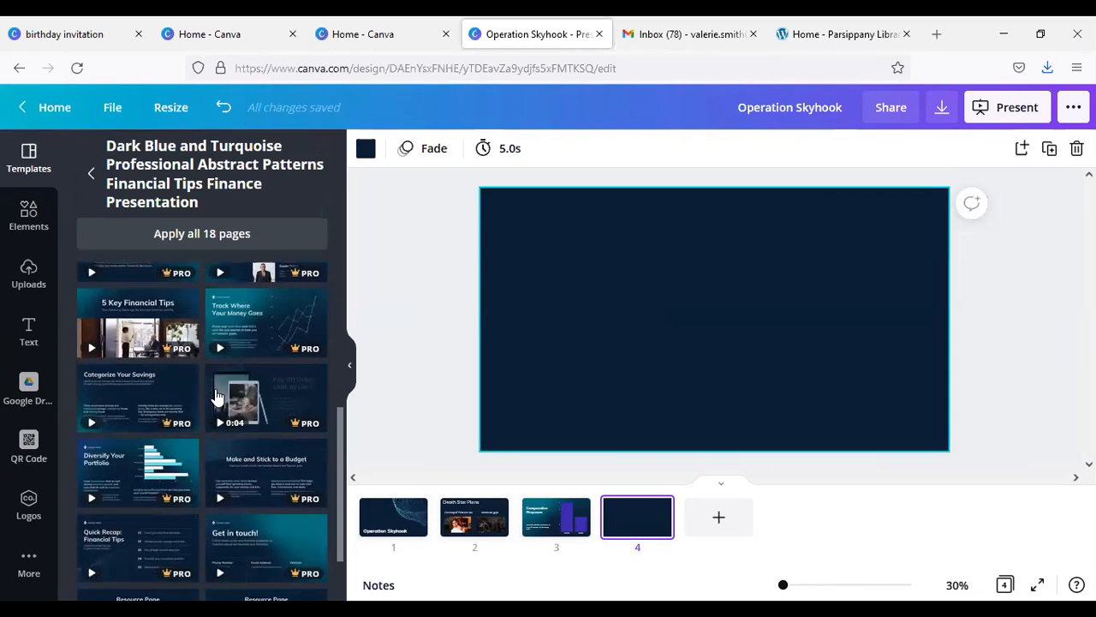
scroll(214, 387, up, 2)
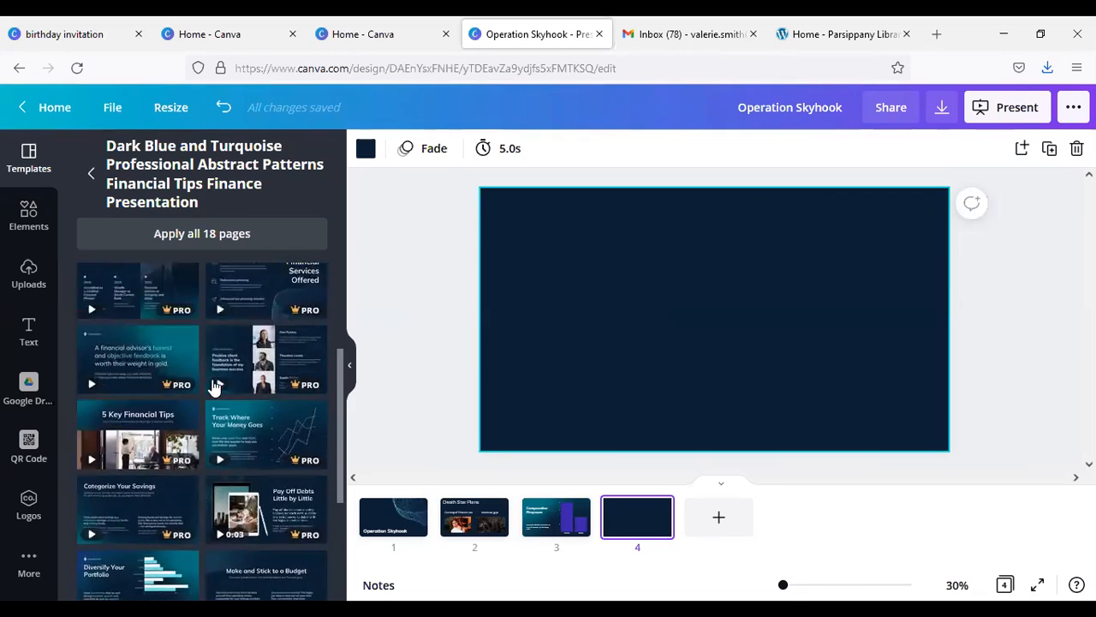
scroll(214, 387, up, 1)
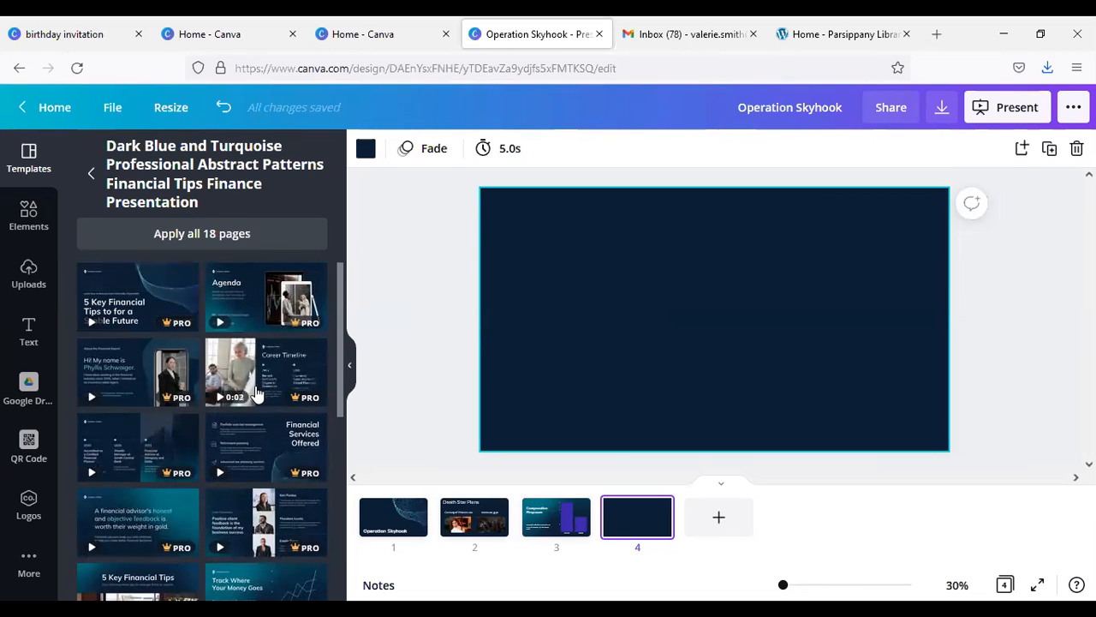
click(254, 390)
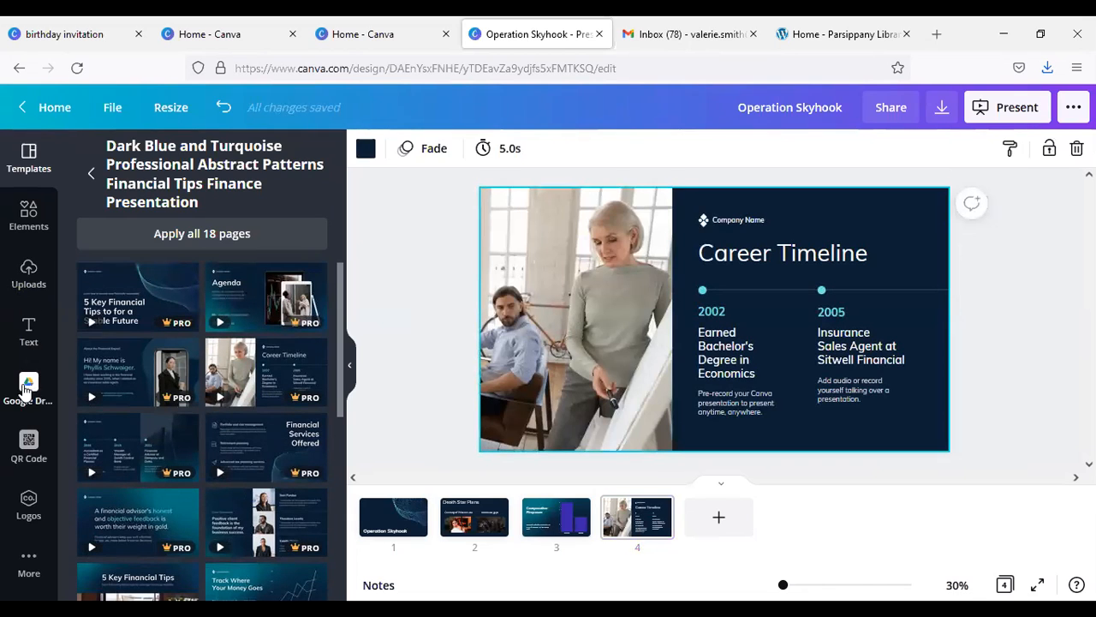
Step: Replace the timeline slide's office photo with the uploaded picture of the glowing round exhaust port
click(28, 274)
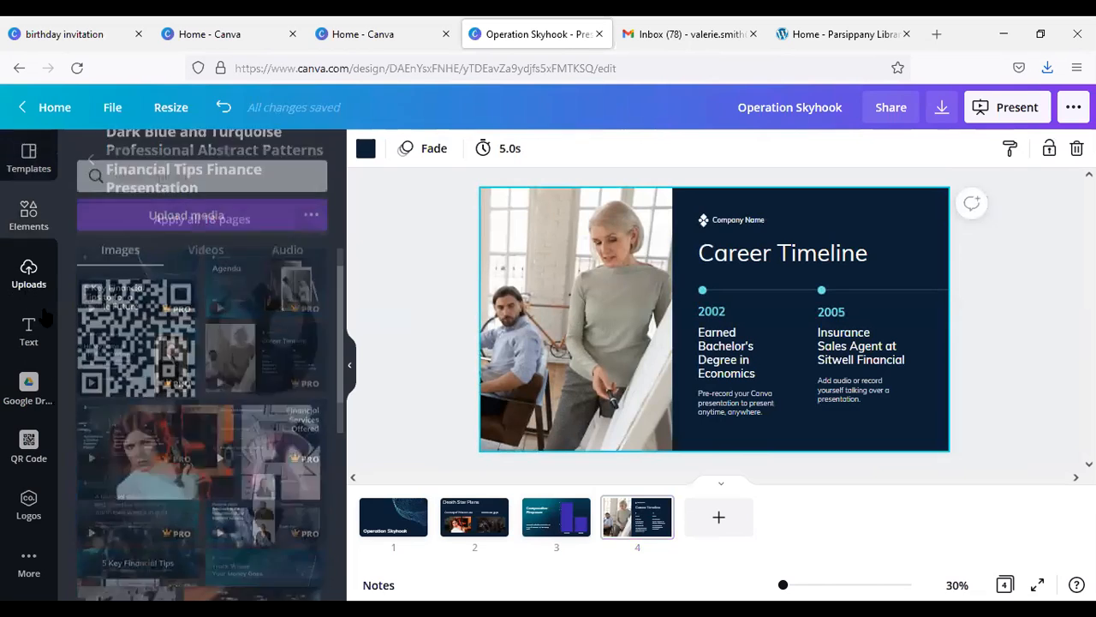
scroll(210, 333, down, 3)
drag(271, 279, 597, 276)
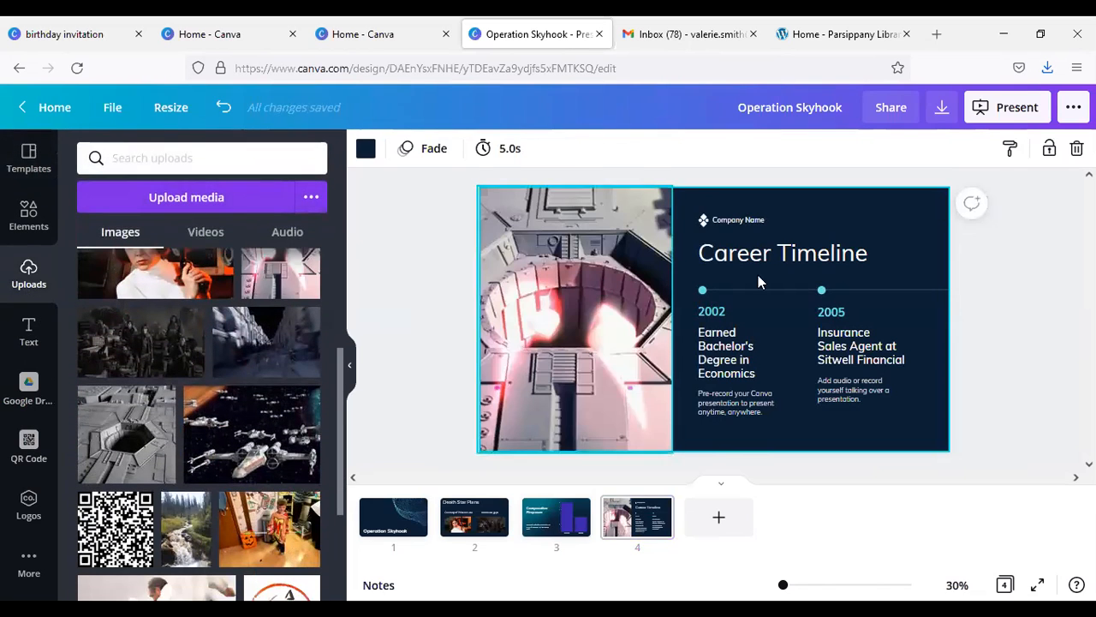
Step: Delete the "Company Name" text and its logo from above the Career Timeline title
click(735, 226)
key(Delete)
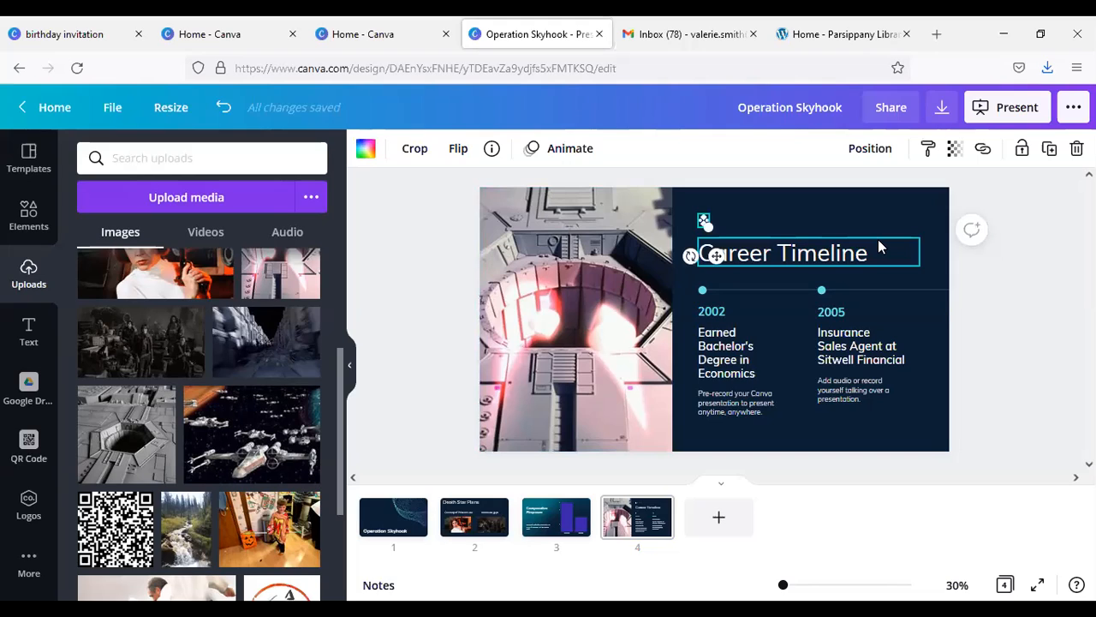
key(Delete)
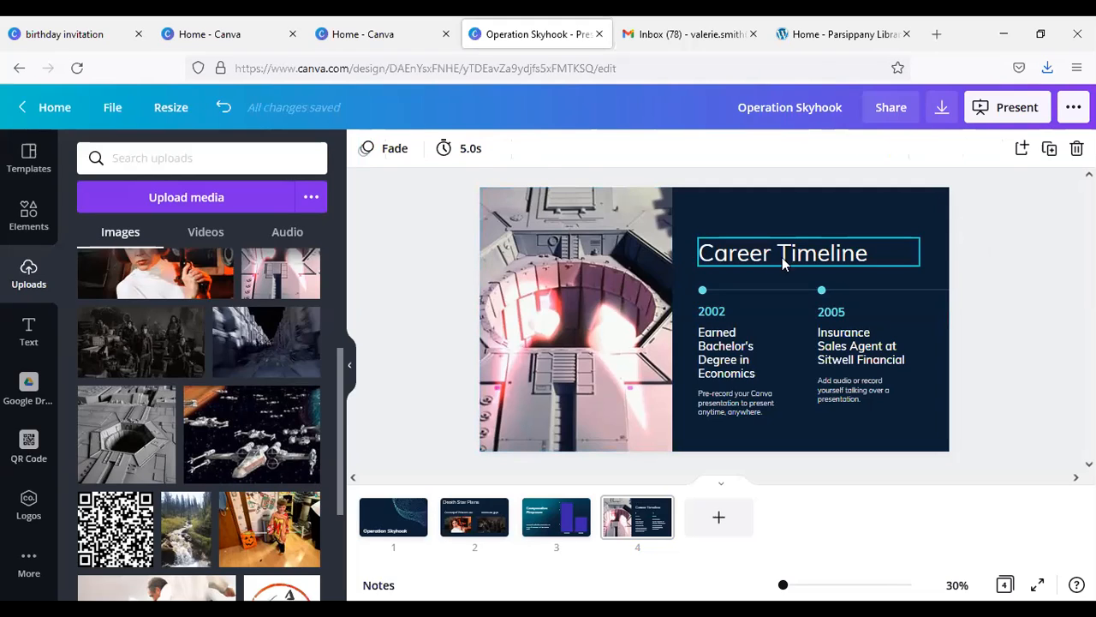
Step: Replace the "Career Timeline" title on slide 4 with "Our Target"
click(759, 254)
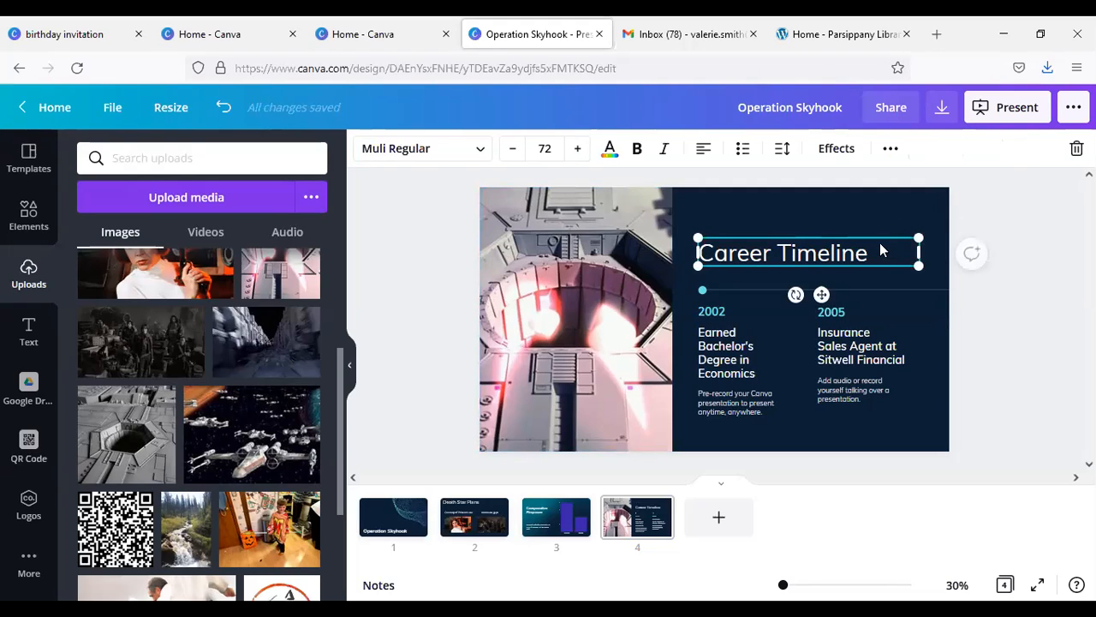
click(825, 259)
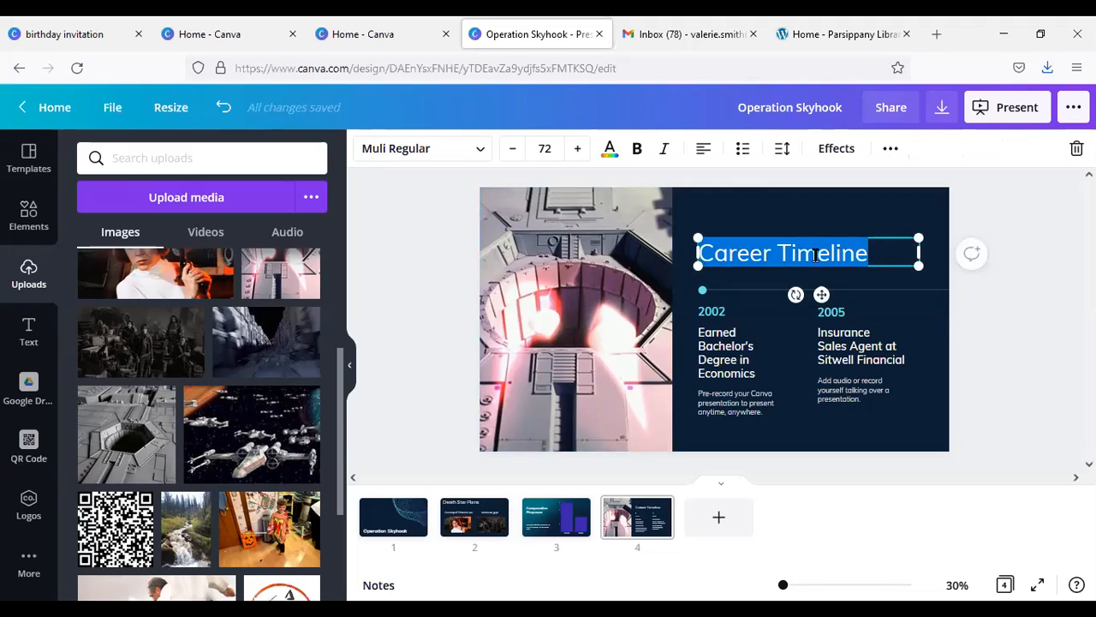
text(Our Tar)
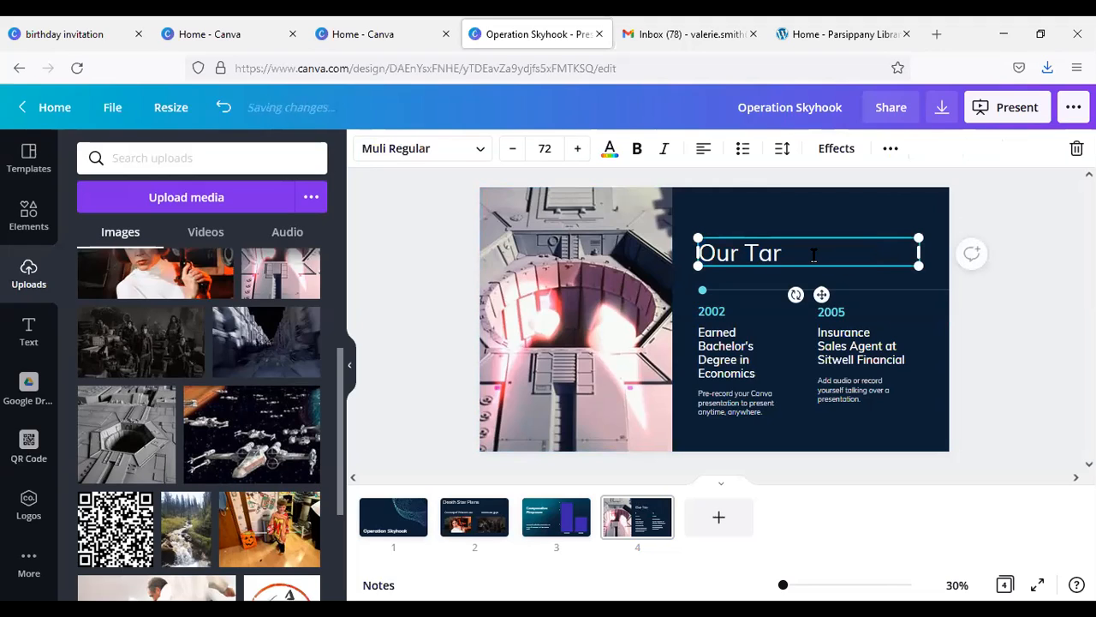
text(get)
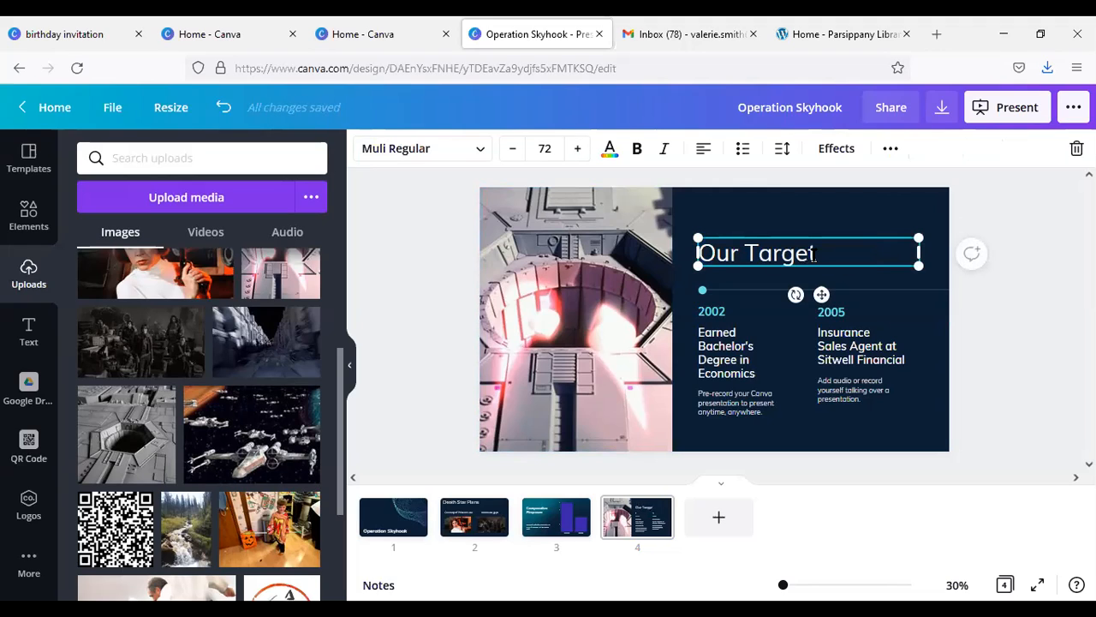
Step: Delete the 2002 and 2005 timeline entries with their descriptions from slide 4
click(714, 345)
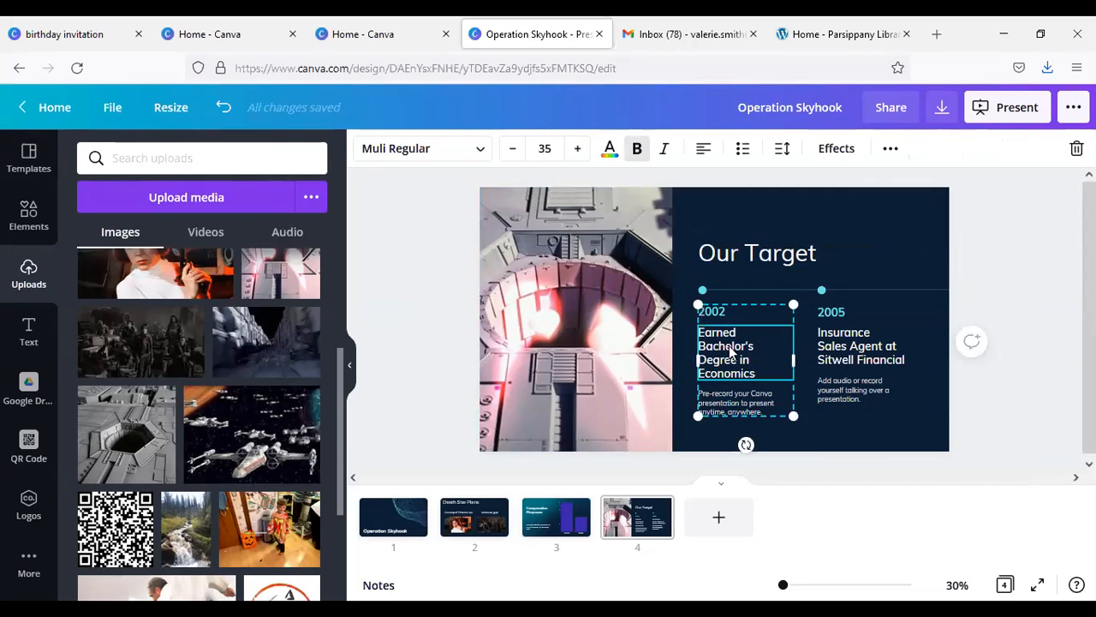
key(Delete)
right_click(767, 316)
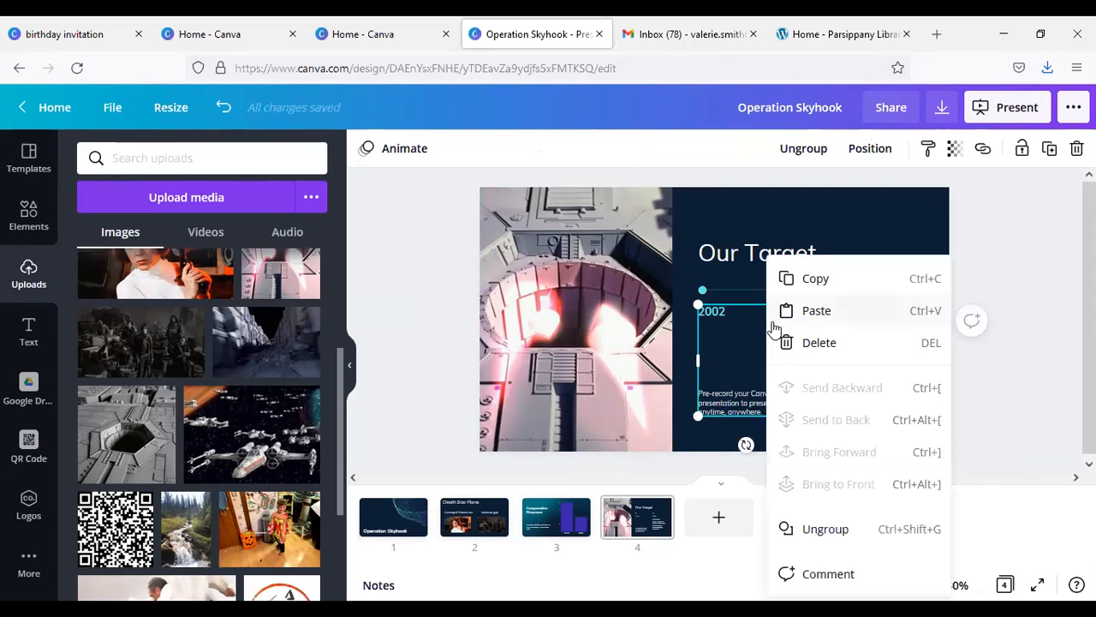
click(748, 372)
right_click(766, 351)
click(746, 366)
key(Delete)
click(860, 349)
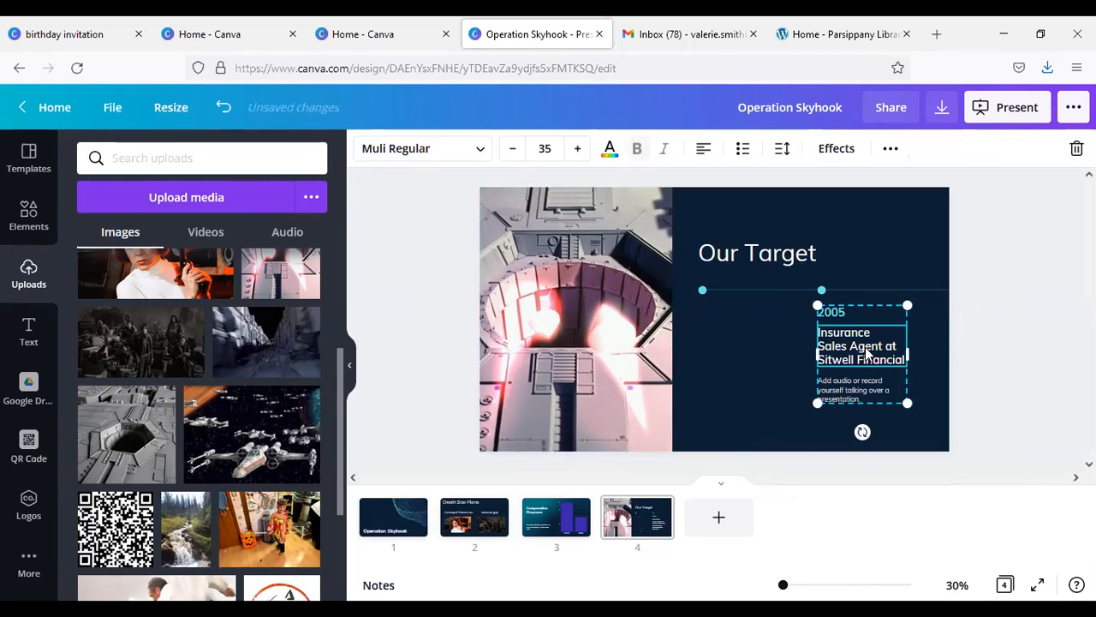
key(Delete)
key(Delete)
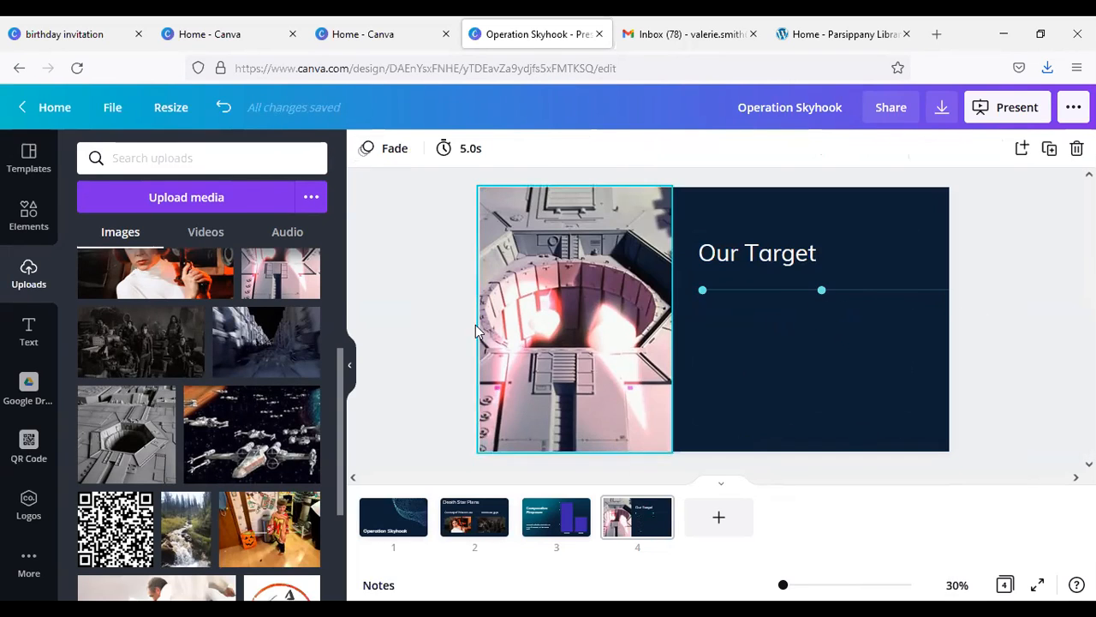
Step: Add a subheading text box to slide 4 and place it below the timeline line in the dark area
click(28, 330)
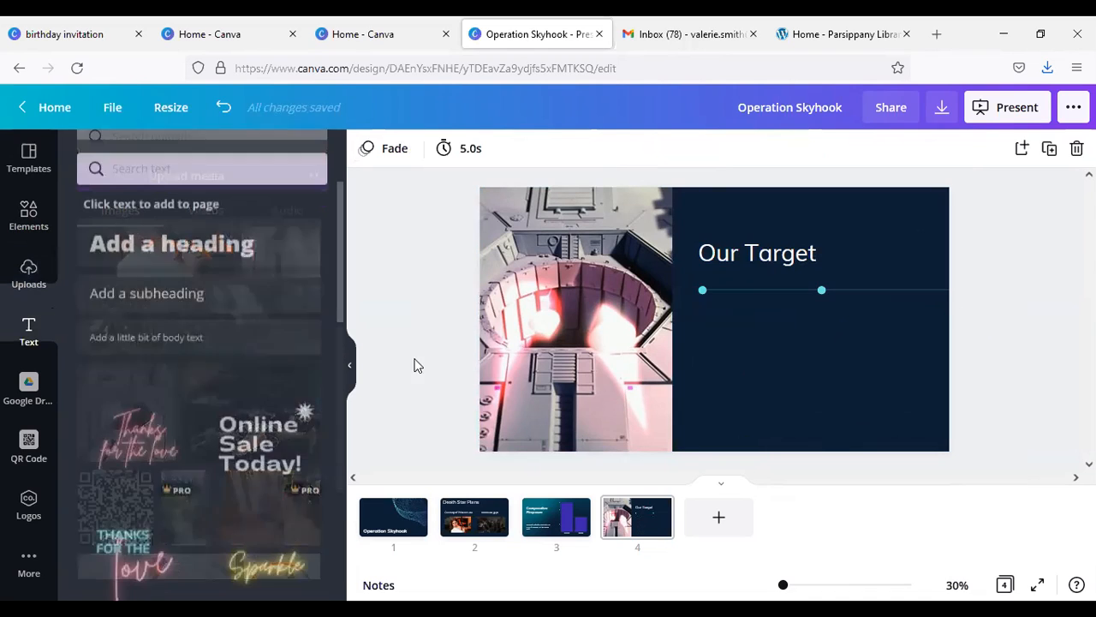
click(167, 287)
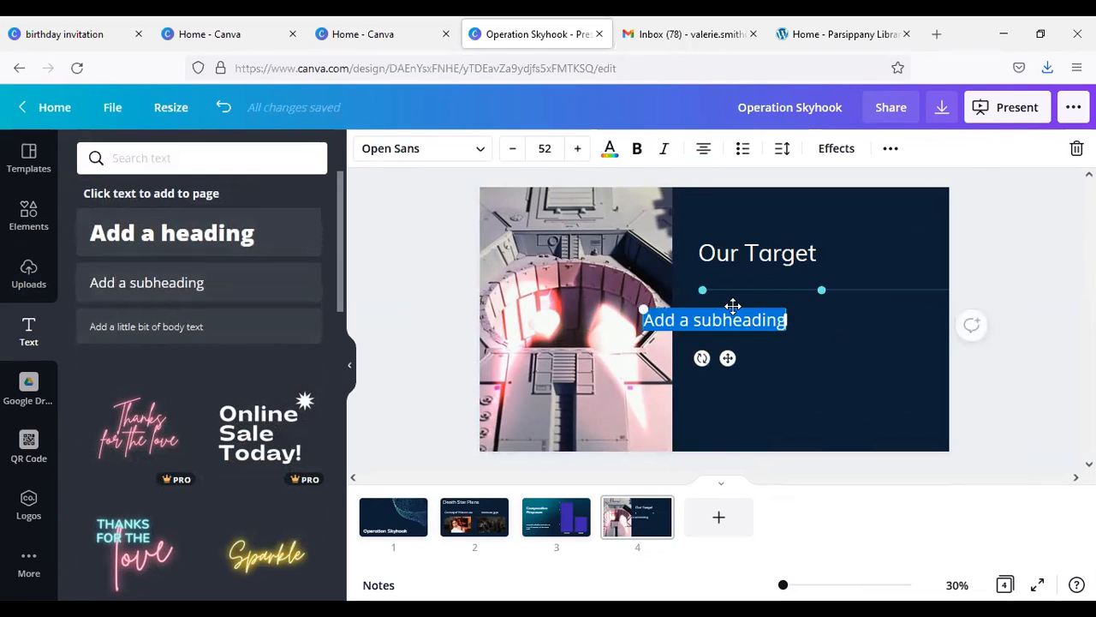
drag(773, 303, 859, 313)
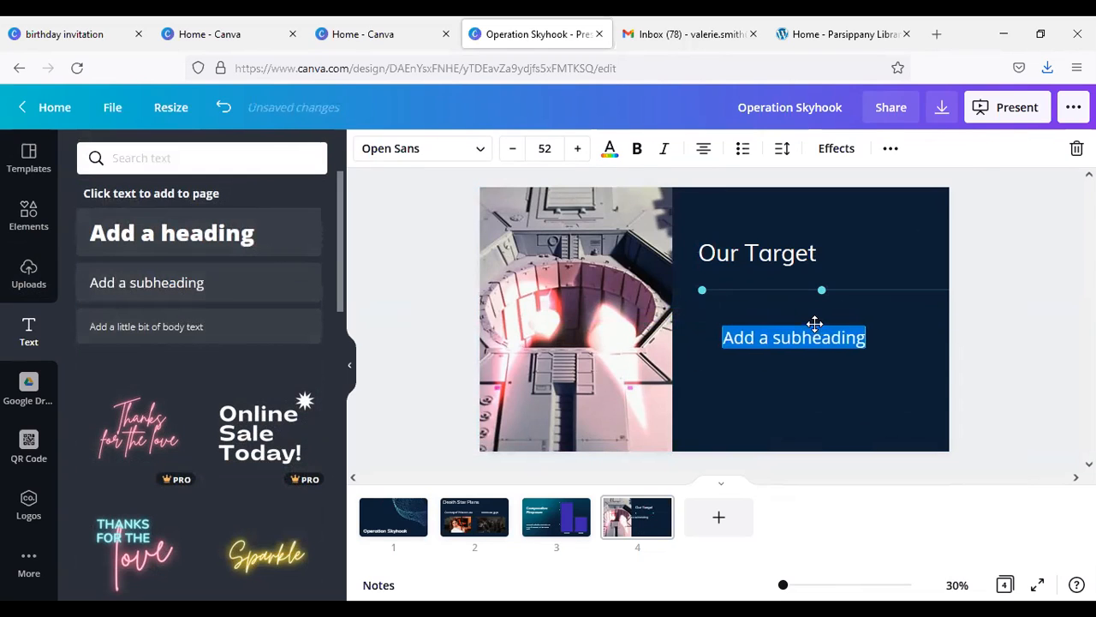
Step: Change the "Comparative Firepower" title and the Battlestation sentence on slide 3 to the Montserrat font
click(736, 257)
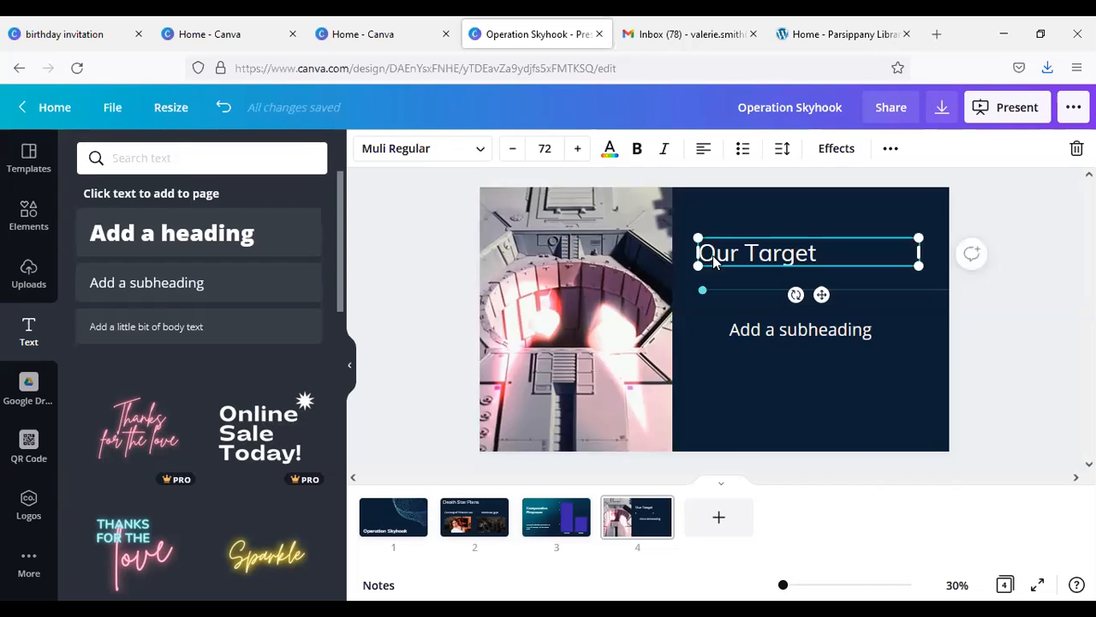
click(557, 525)
click(574, 257)
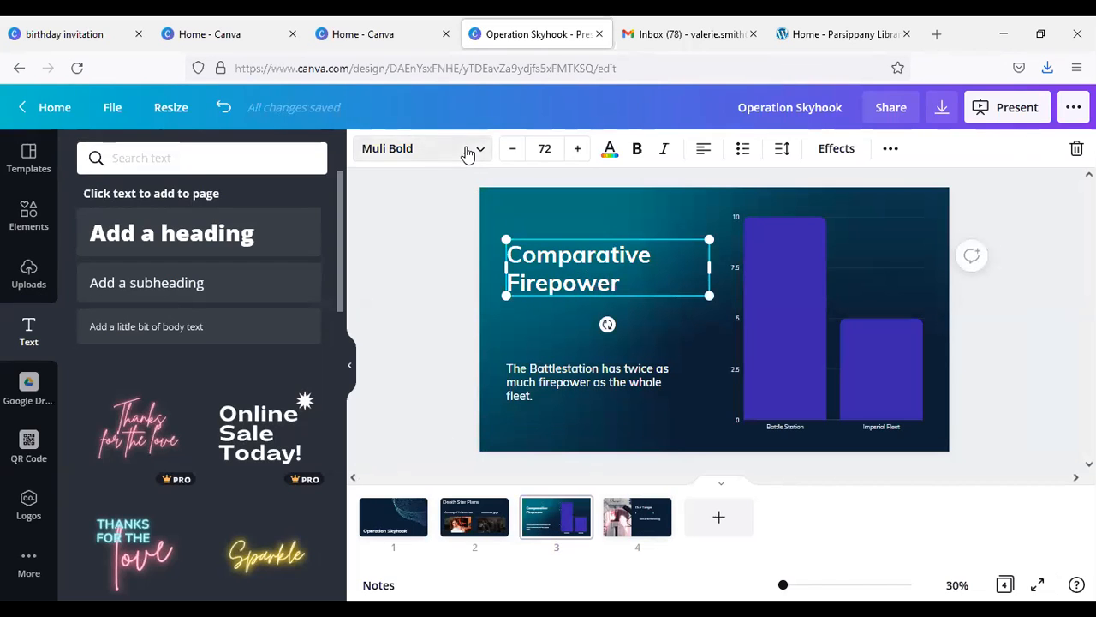
click(467, 153)
click(90, 317)
click(589, 382)
click(479, 153)
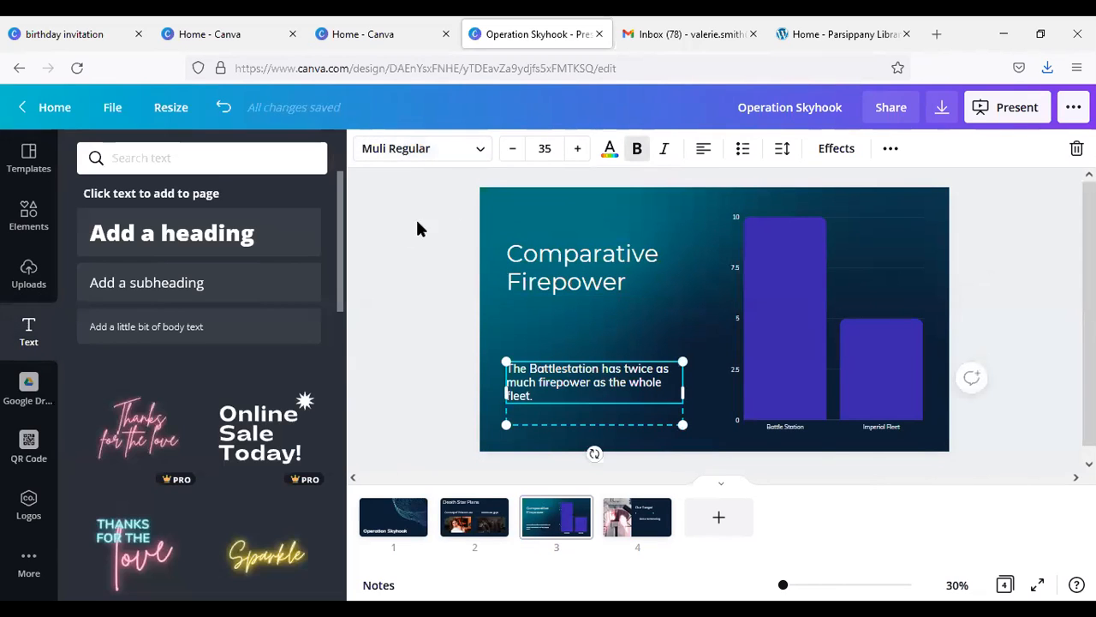
click(479, 151)
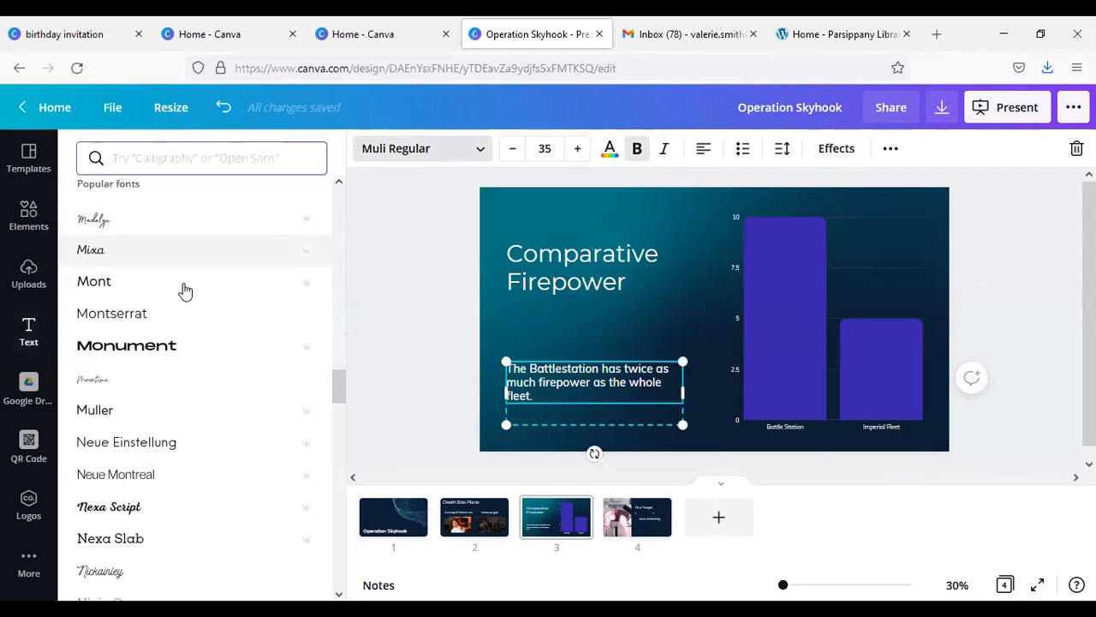
click(170, 319)
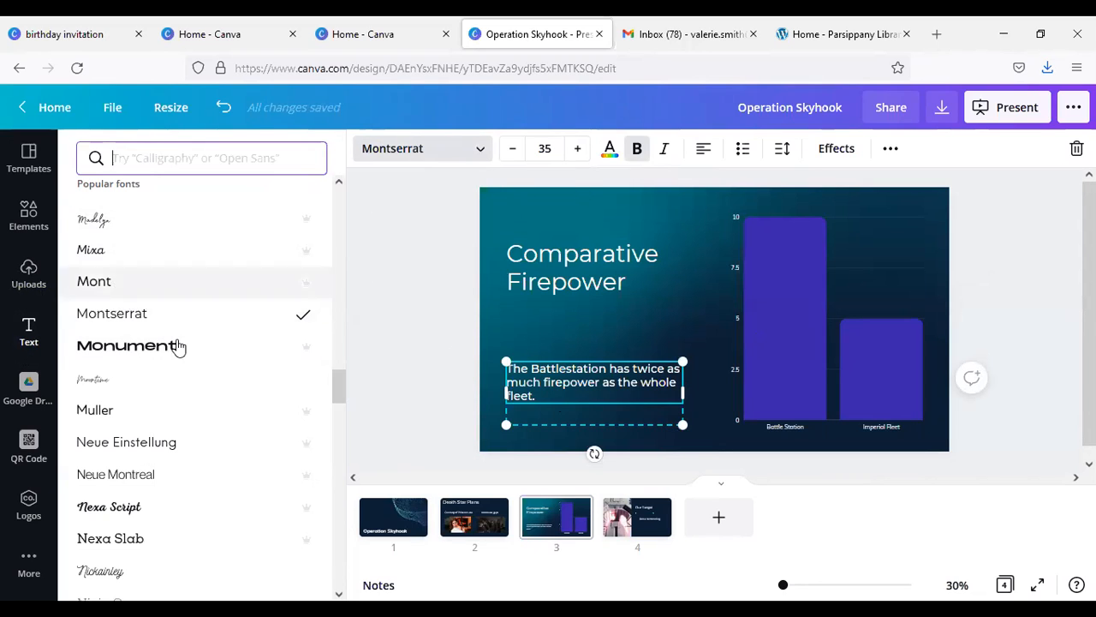
Step: Change the "Our Target" title and the placeholder subheading on slide 4 to the Montserrat font
click(626, 525)
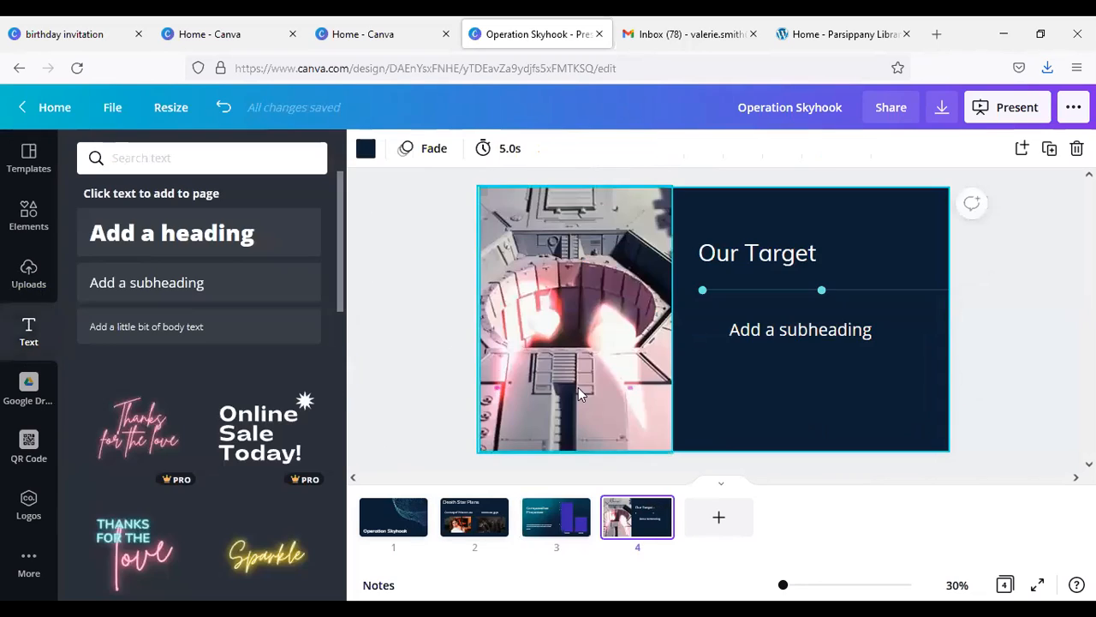
click(761, 261)
click(477, 150)
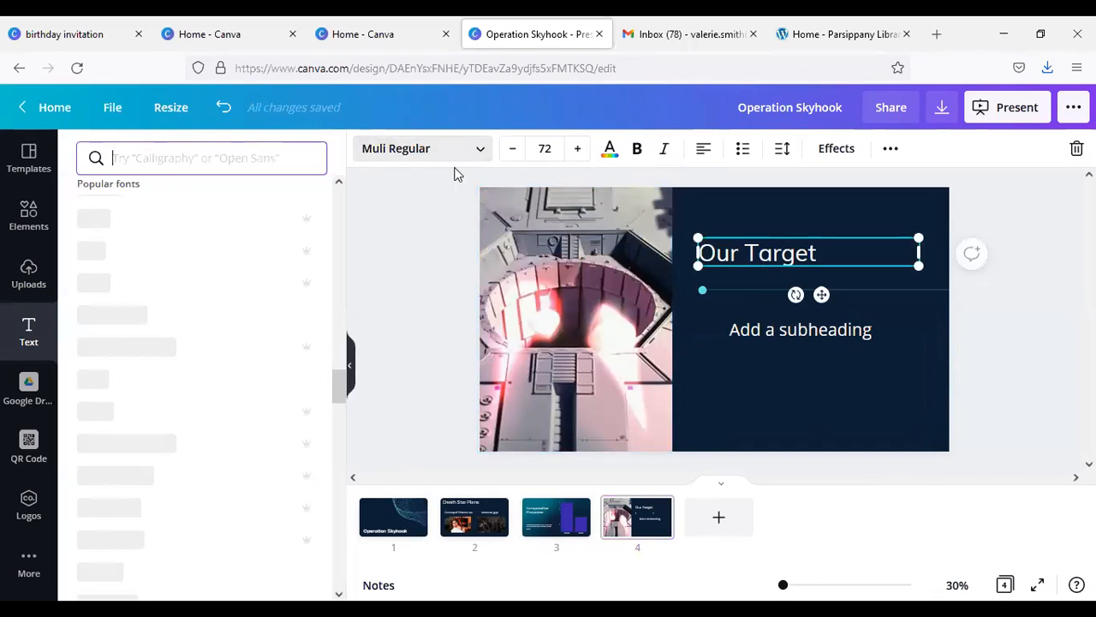
click(157, 315)
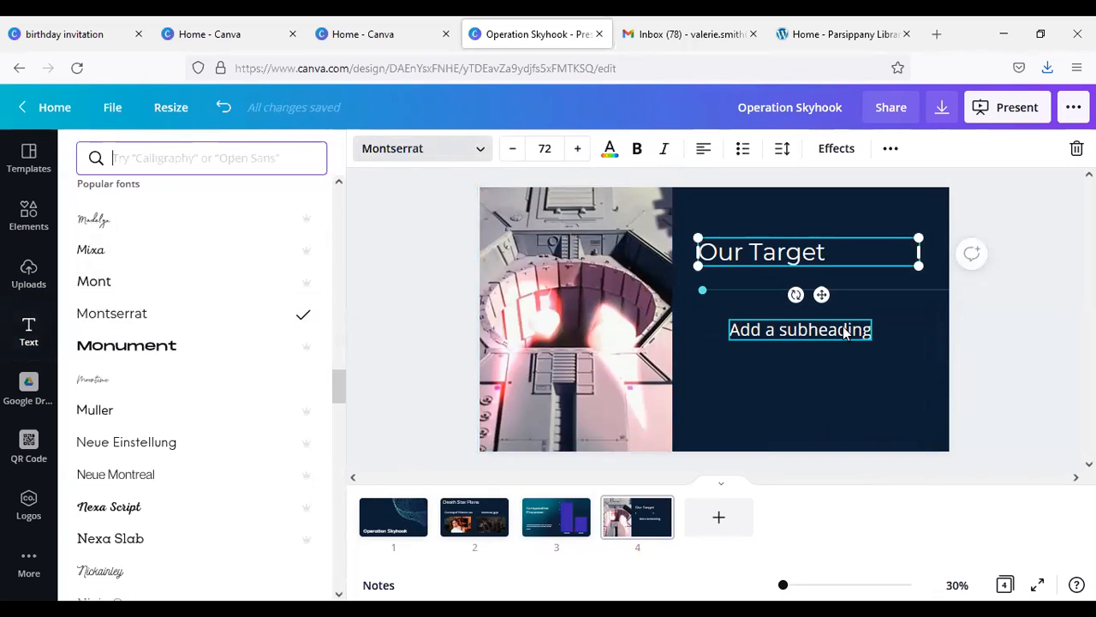
click(844, 329)
click(477, 154)
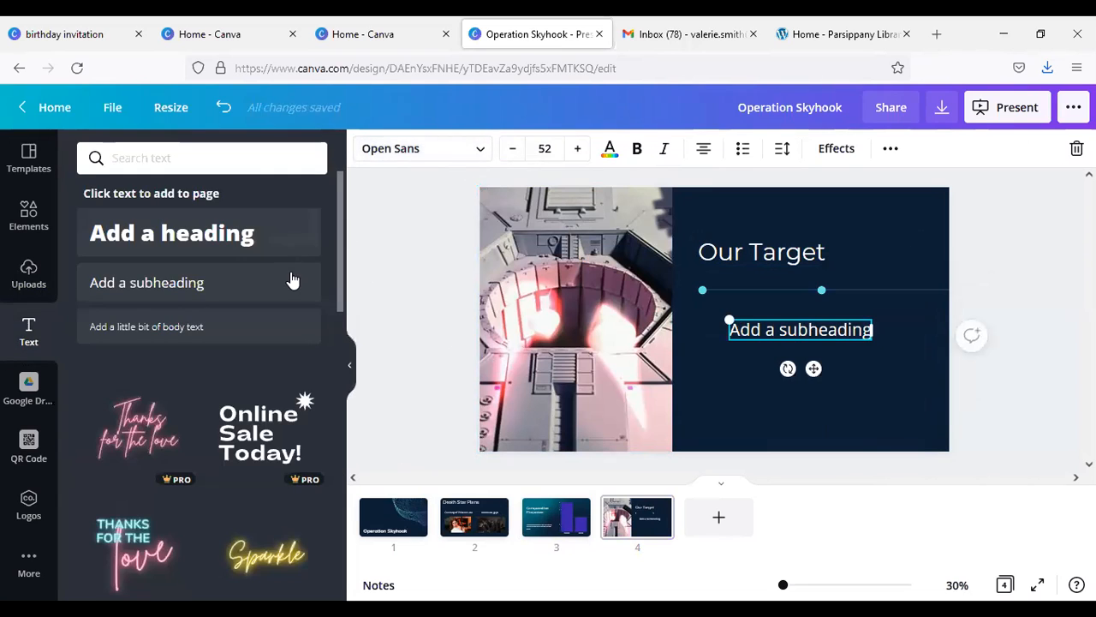
click(477, 154)
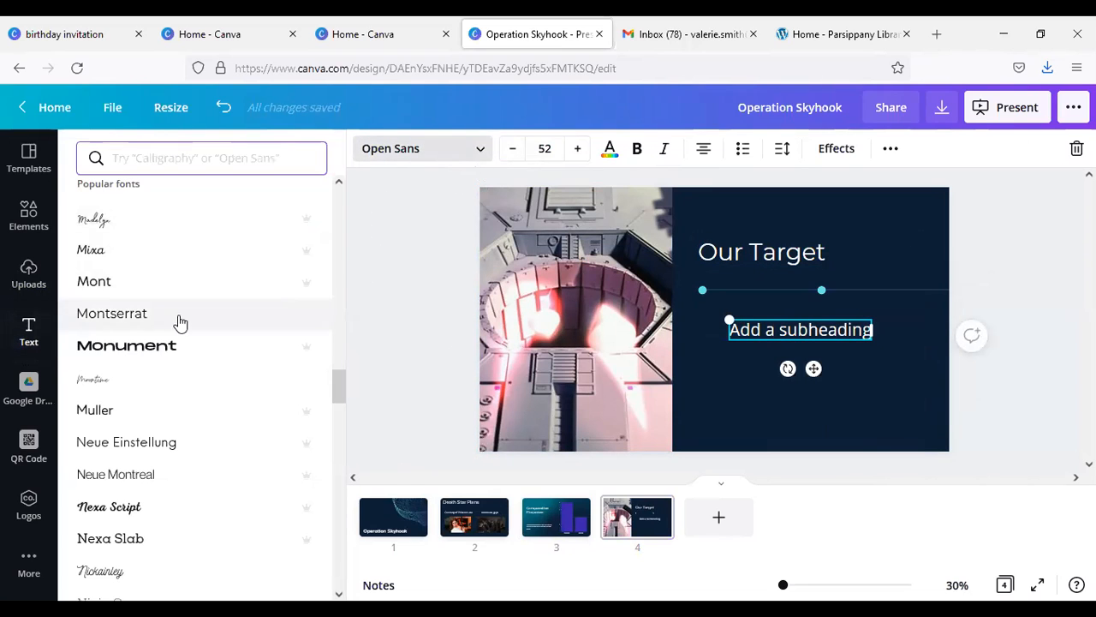
click(325, 314)
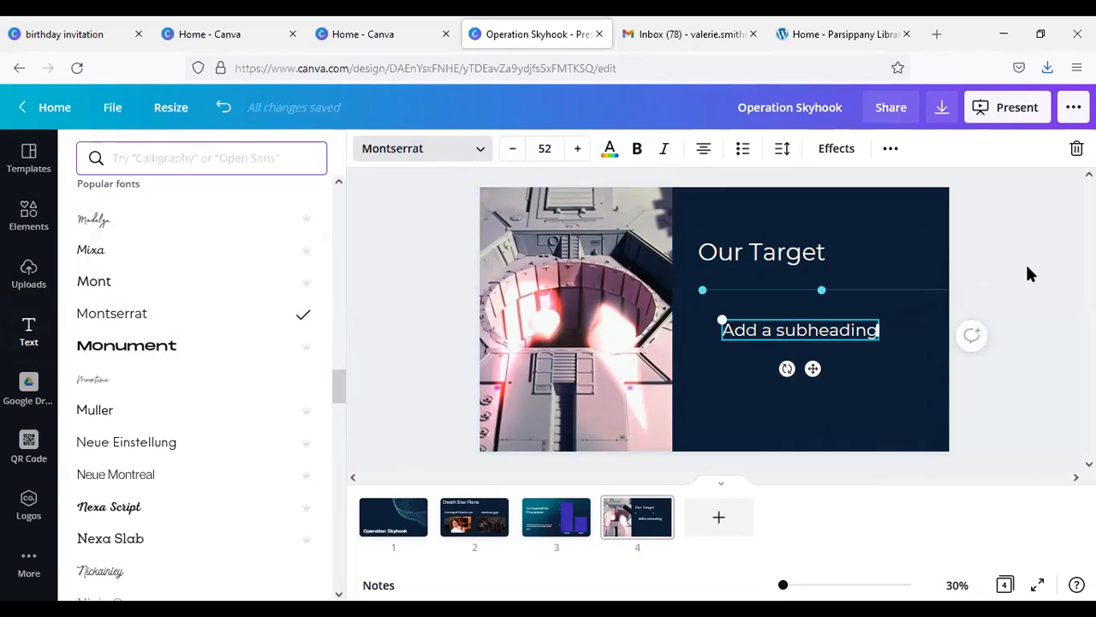
Step: Replace the placeholder subheading on slide 4 with "Secondary Thermal Exhaust Port"
text(Seconda)
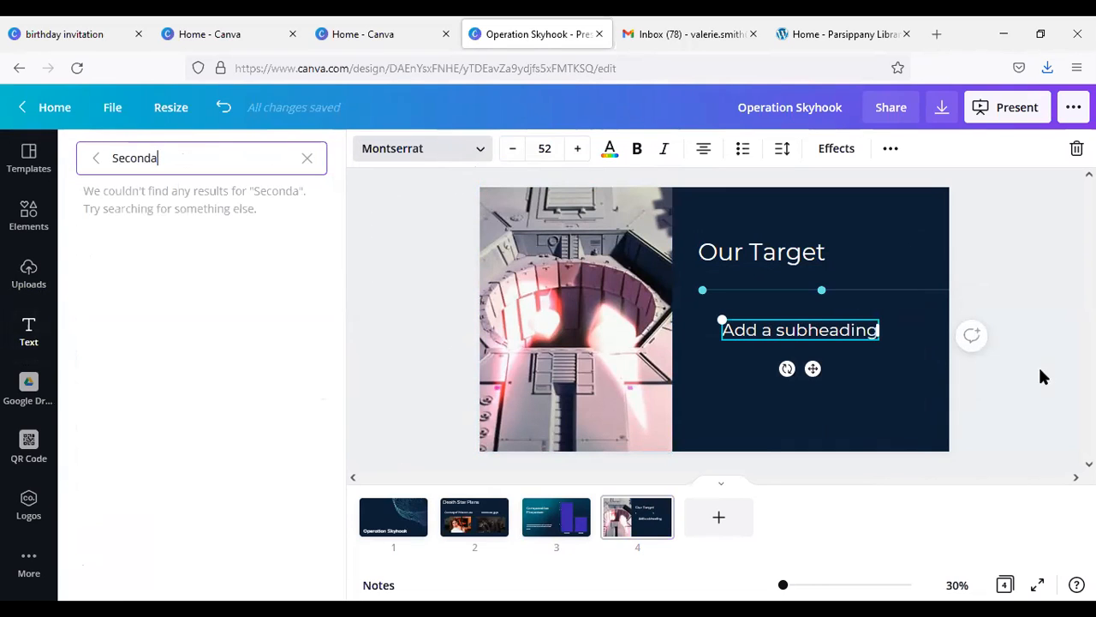
click(836, 333)
triple_click(837, 332)
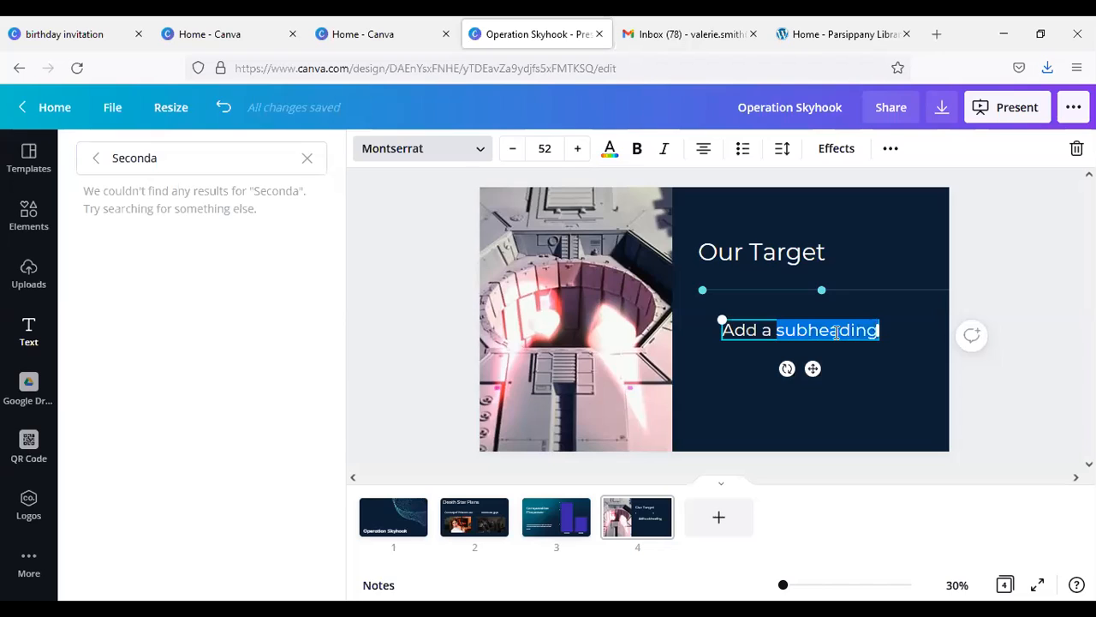
text(Seco)
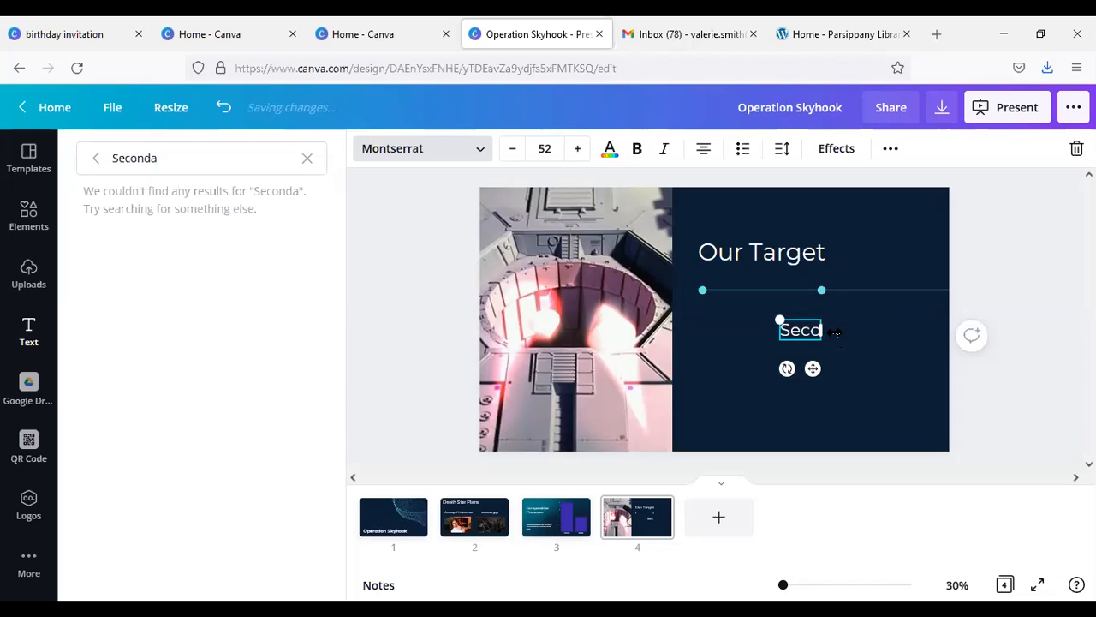
text(ndary Thermal Ex)
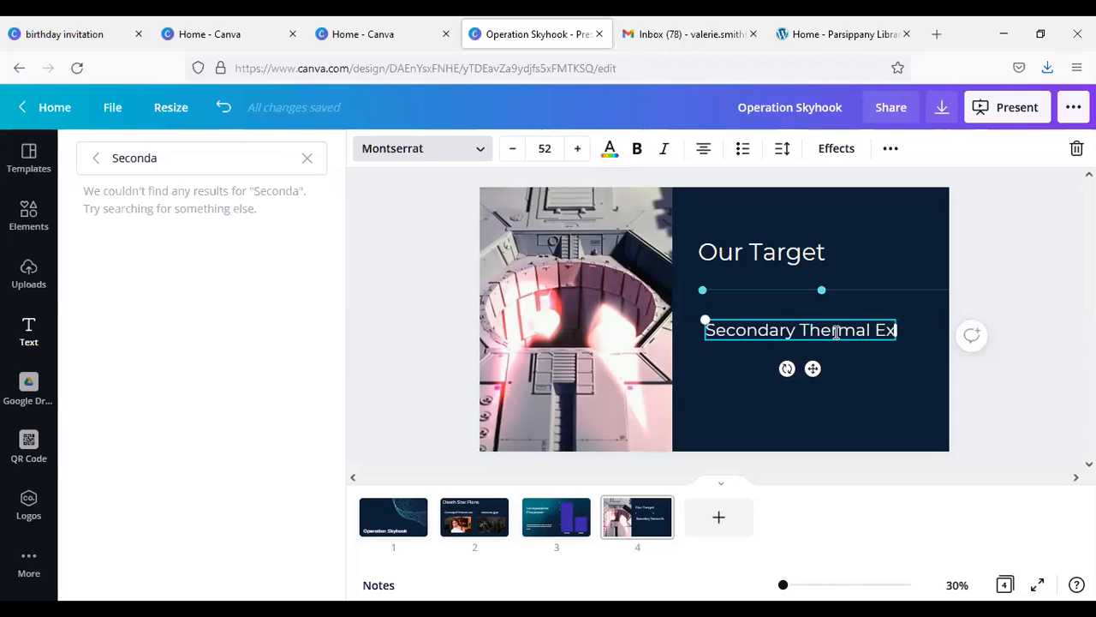
text(haust Port)
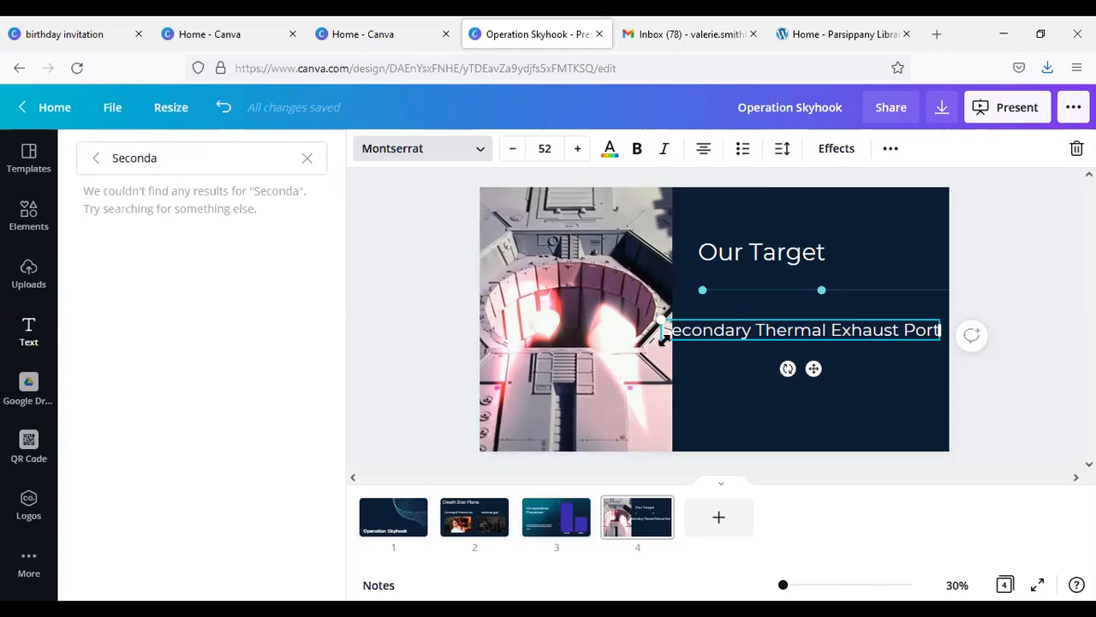
Step: Shrink the "Secondary Thermal Exhaust Port" subheading to size 45, aligning its start with the "Our Target" title
drag(664, 338, 700, 346)
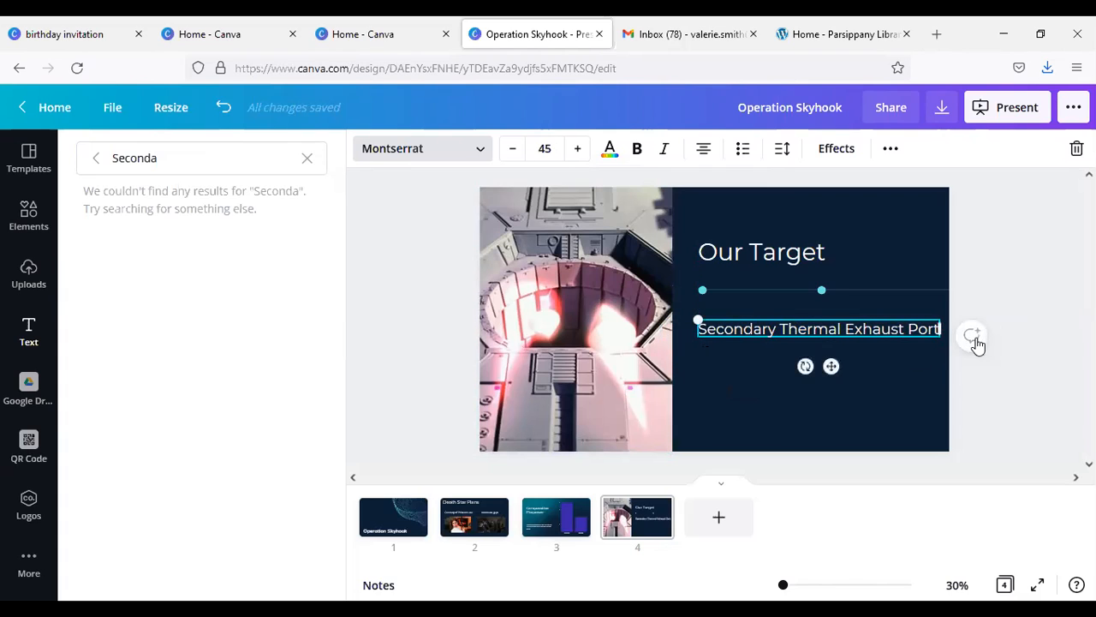
click(1030, 383)
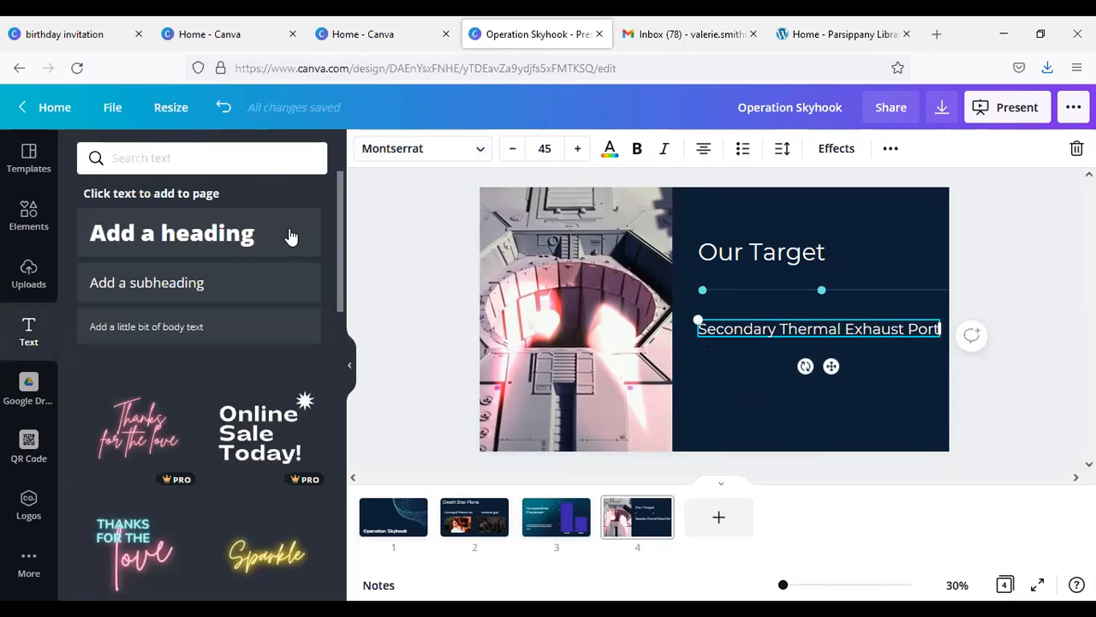
click(407, 237)
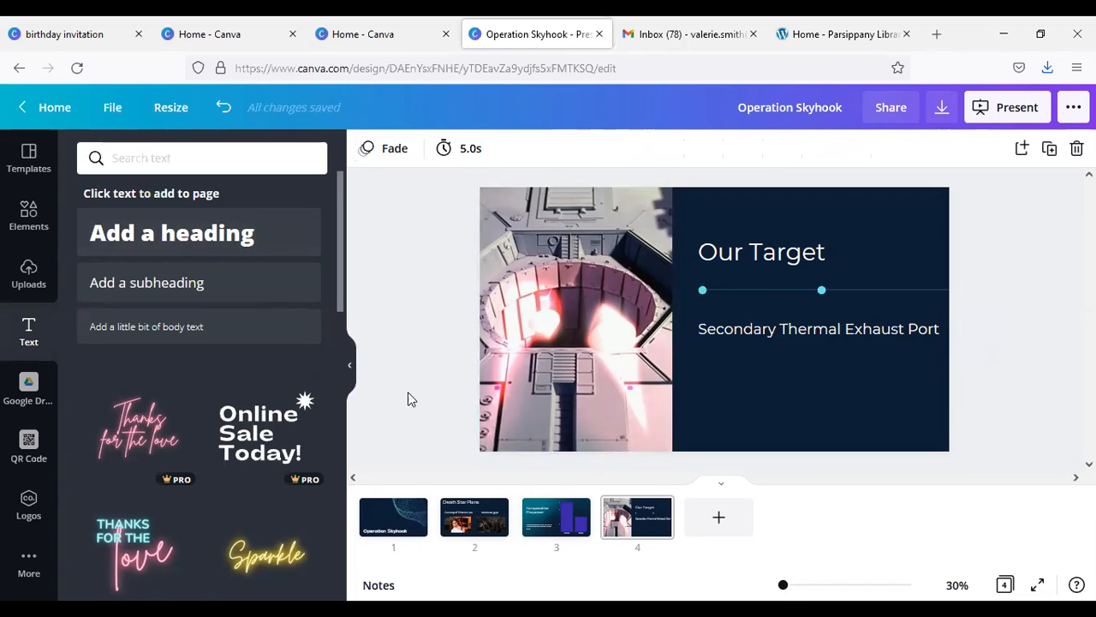
Step: Add a blank fifth slide after the "Our Target" slide and browse the Financial Tips template's page layouts
click(30, 157)
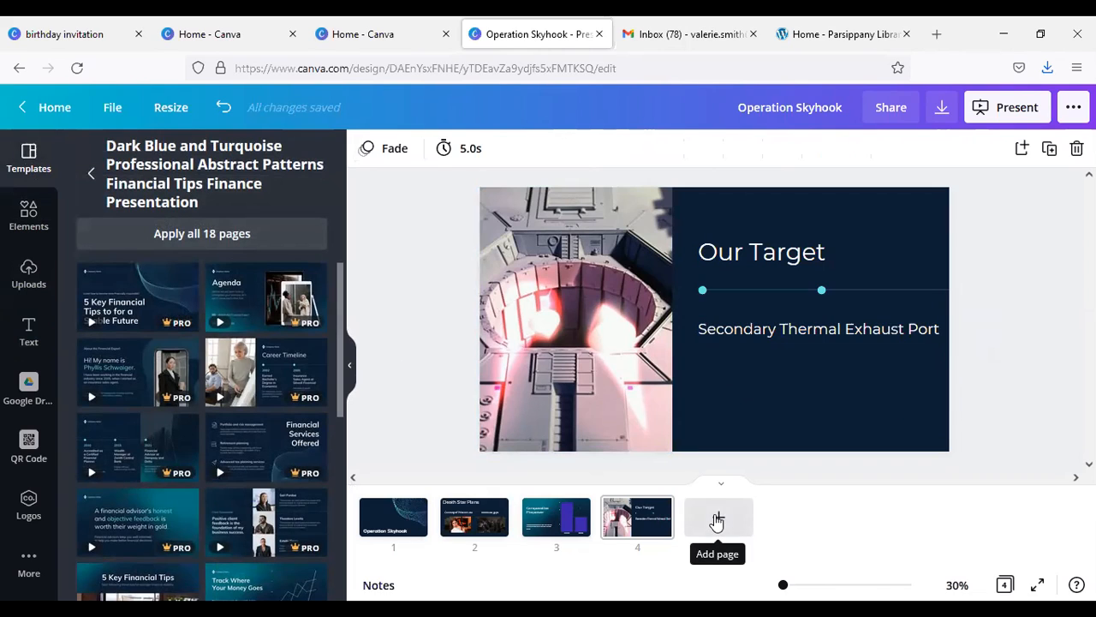
click(716, 519)
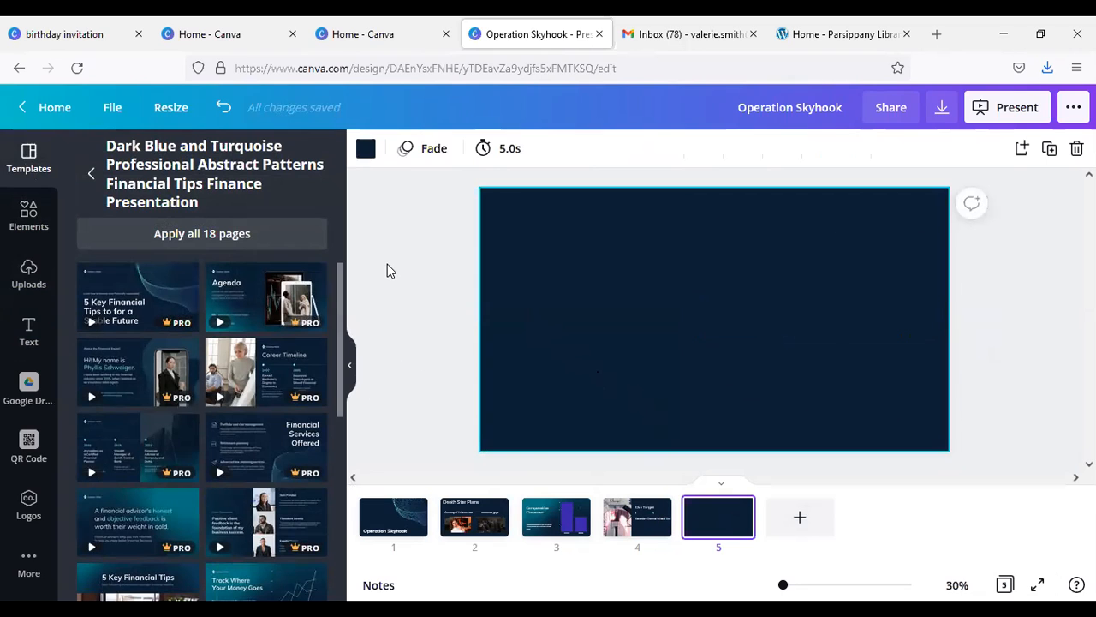
scroll(216, 399, down, 3)
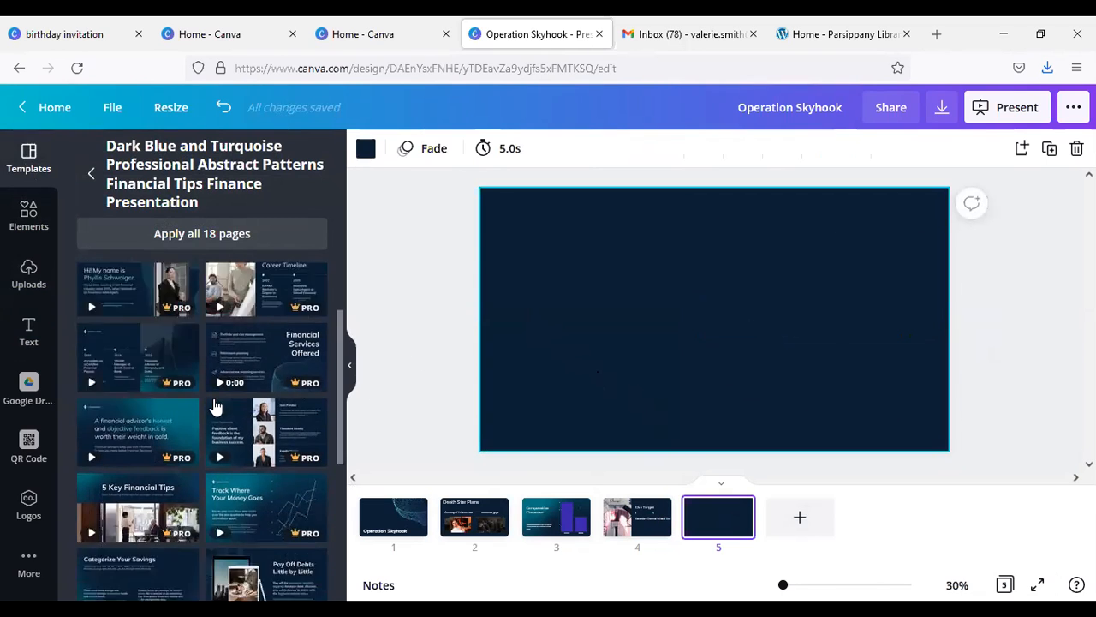
scroll(216, 394, up, 5)
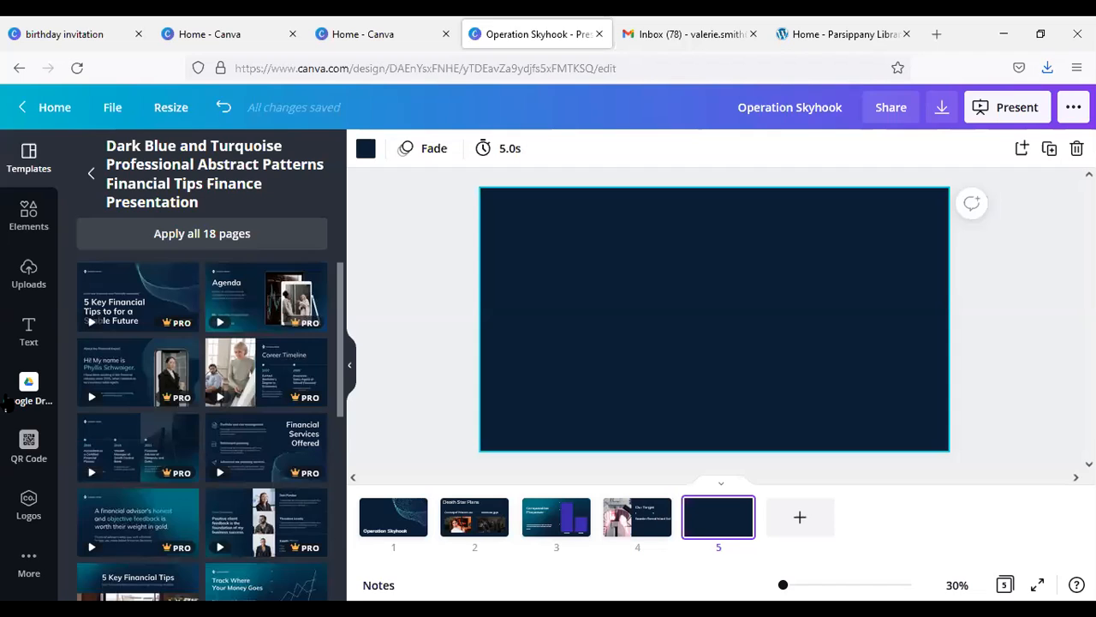
Step: Place the uploaded X-wing fleet picture on the lower left of slide 5 and the trench picture on its right side
click(25, 283)
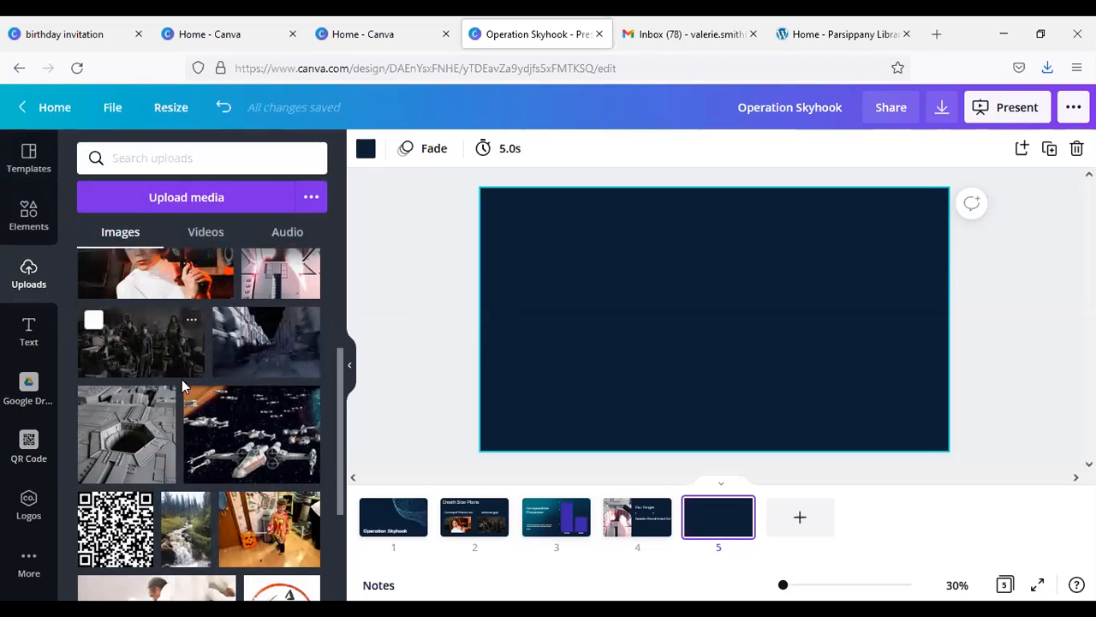
drag(225, 446, 534, 356)
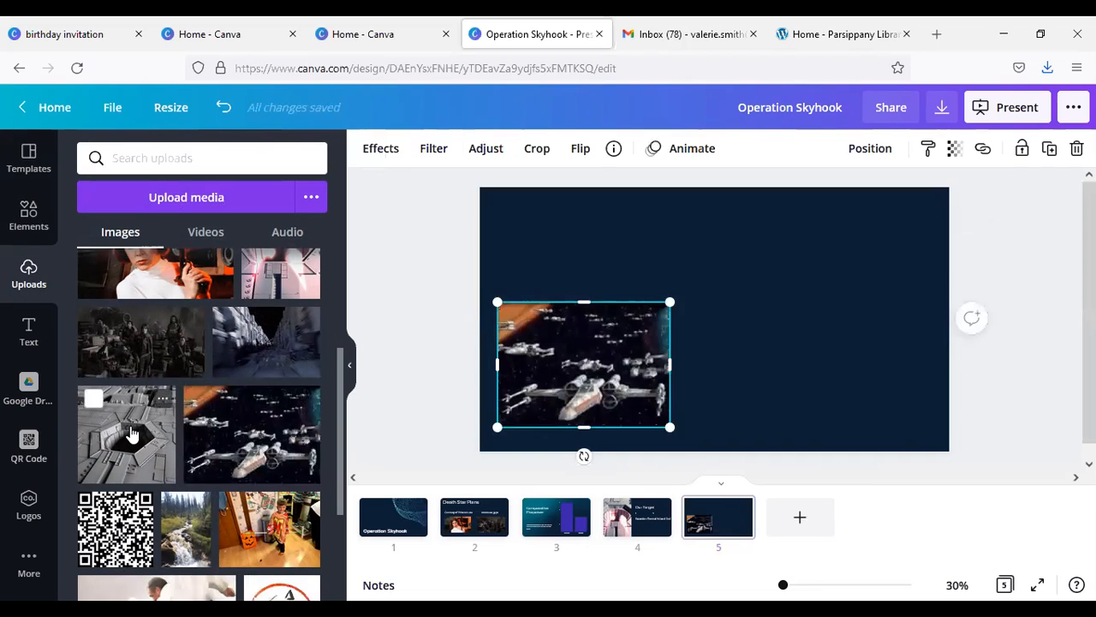
click(133, 435)
key(Delete)
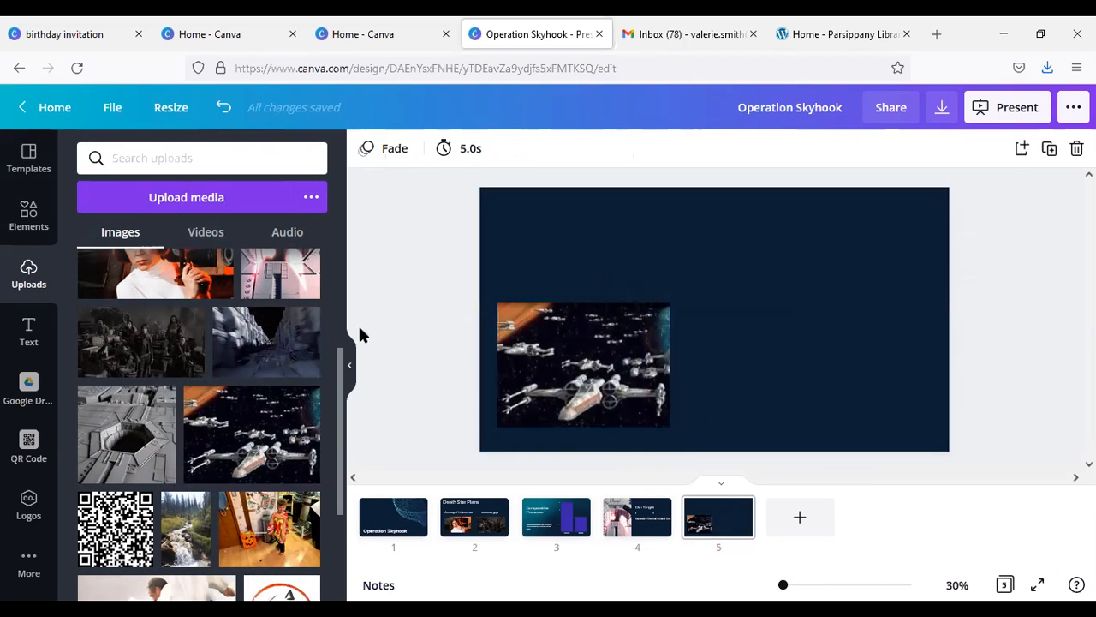
drag(272, 343, 775, 312)
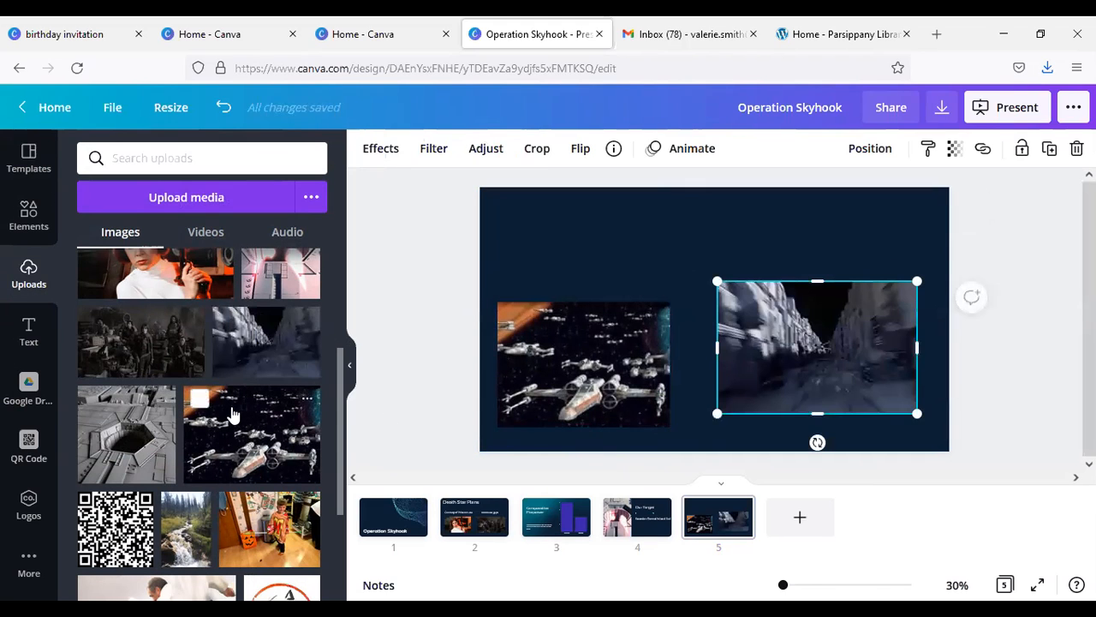
scroll(231, 413, down, 4)
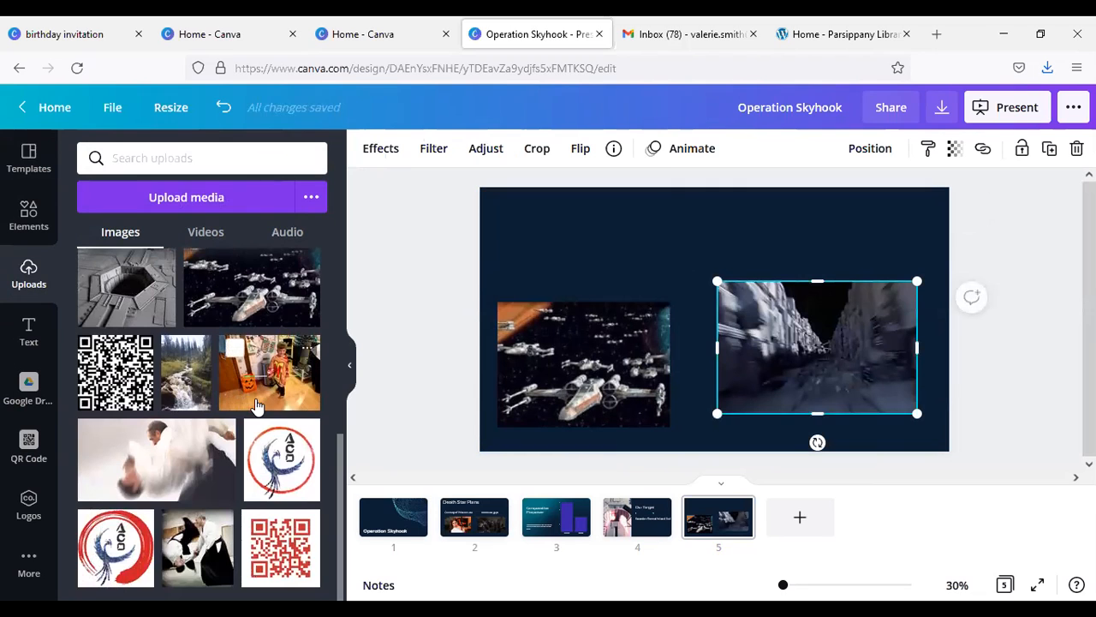
Step: Add the uploaded pink exhaust port picture to slide 5, then shrink the fleet and trench pictures and arrange all three in a lower row
scroll(257, 404, up, 5)
drag(292, 380, 662, 257)
click(544, 358)
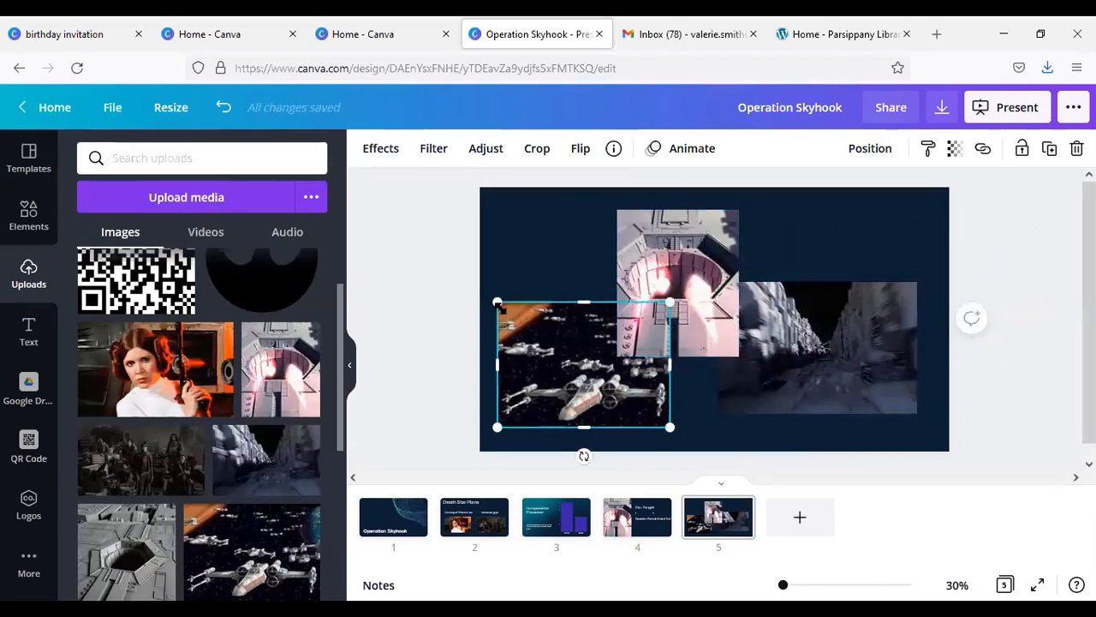
drag(497, 303, 541, 359)
click(819, 288)
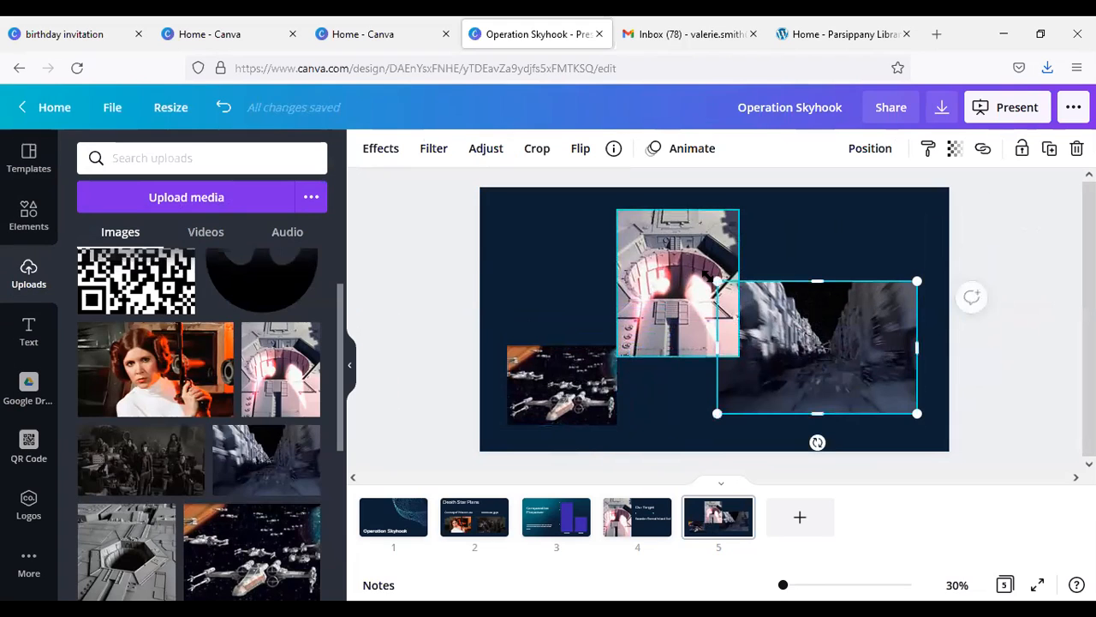
drag(711, 279, 783, 322)
drag(794, 404, 670, 423)
drag(687, 265, 879, 341)
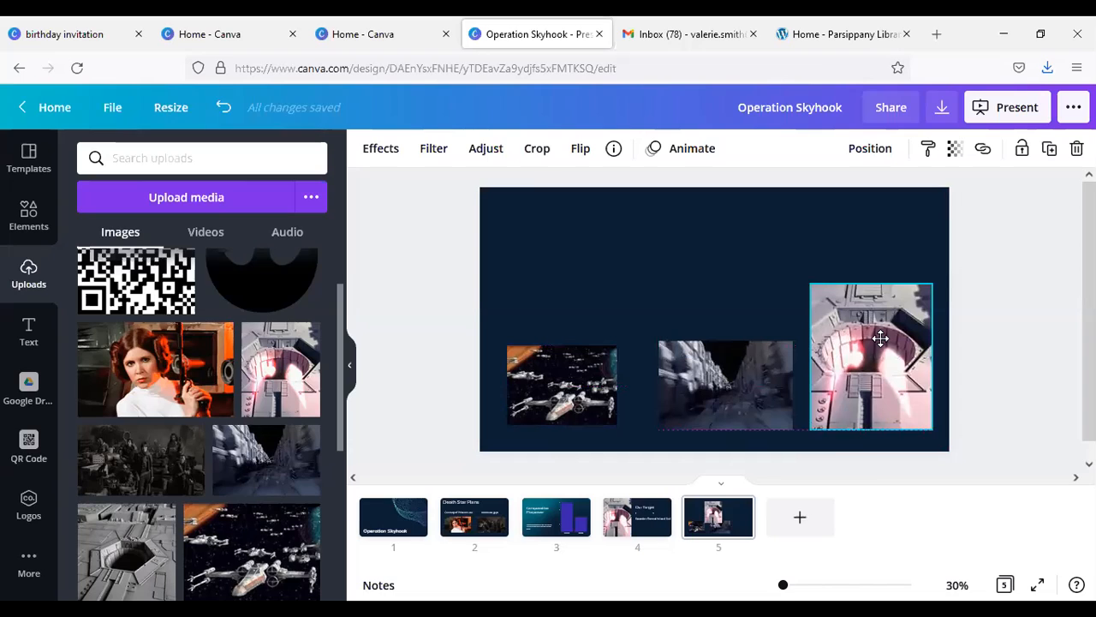
Step: Crop the exhaust port picture on slide 5 to remove its upper part, keeping the full width
click(532, 151)
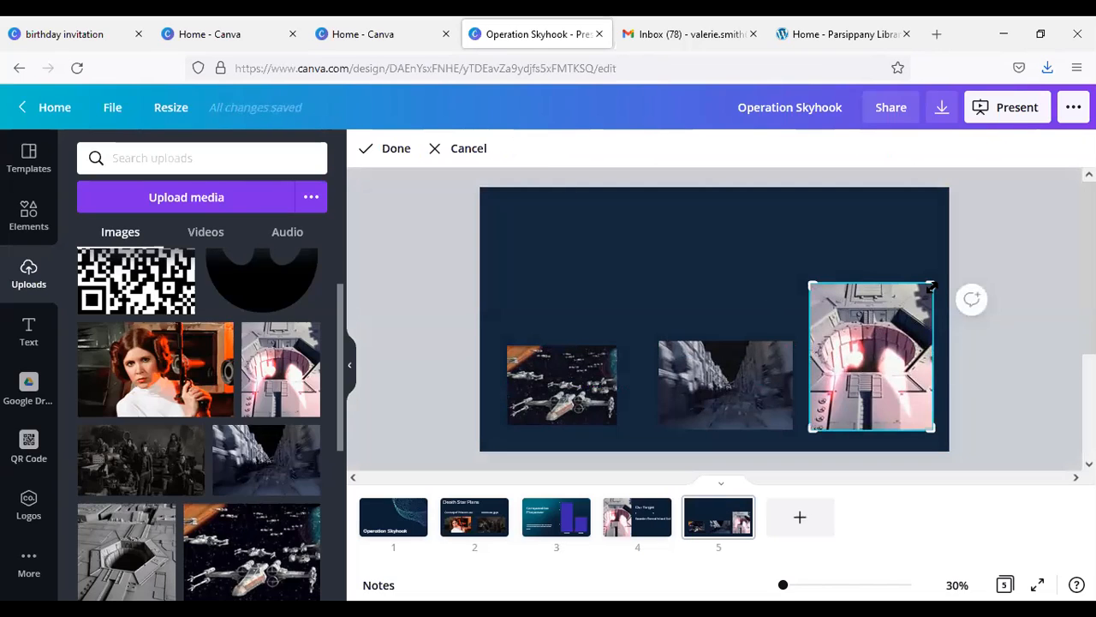
click(454, 150)
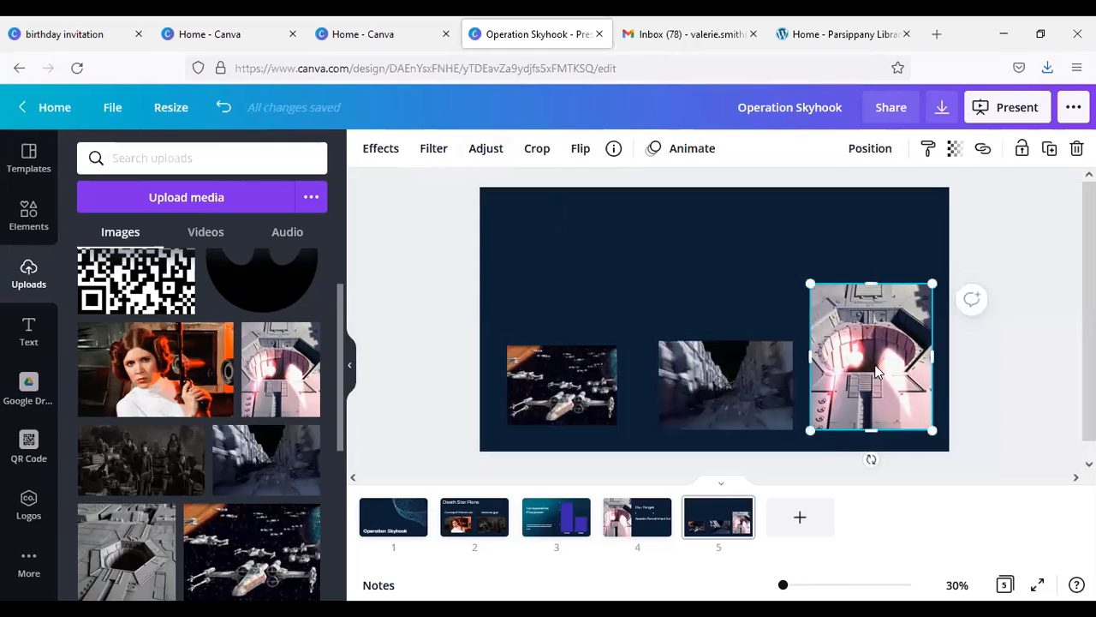
click(538, 151)
drag(812, 285, 828, 299)
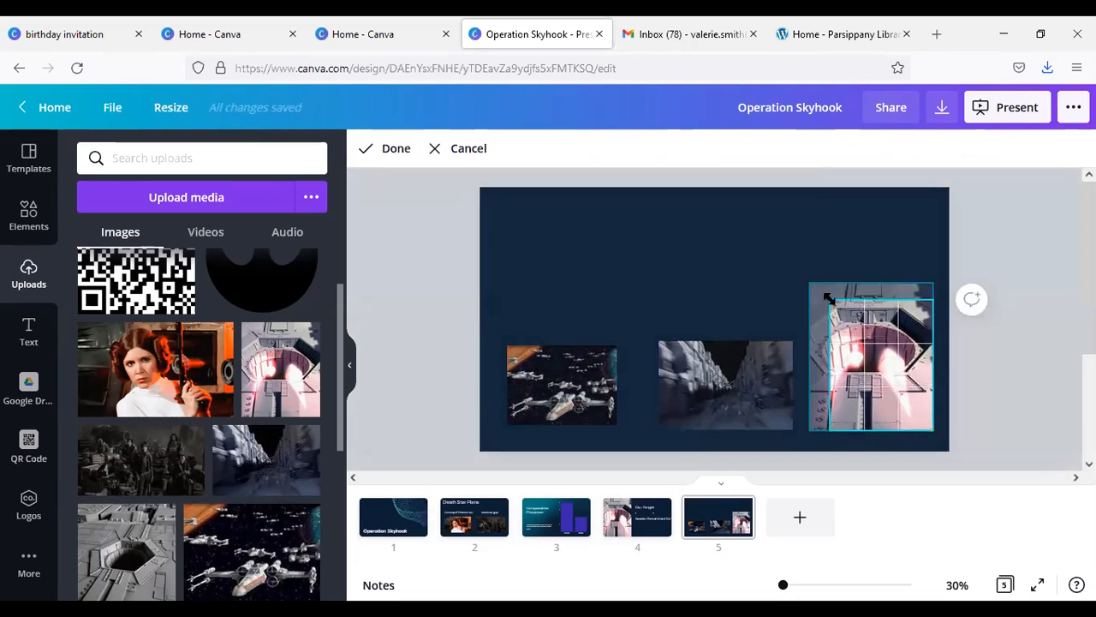
drag(880, 385, 880, 387)
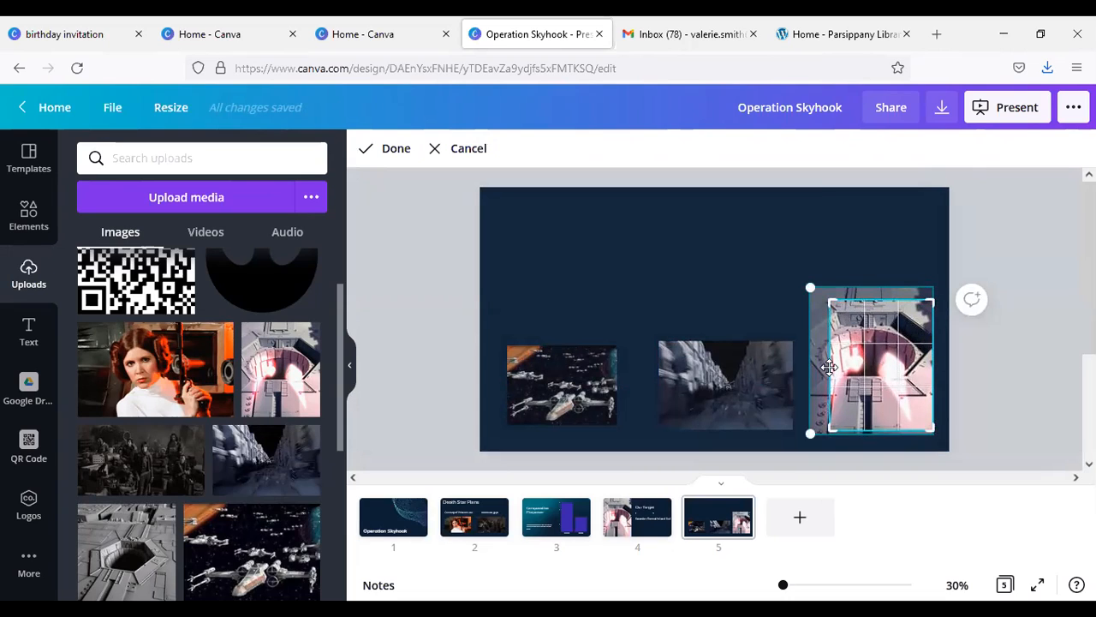
drag(831, 424, 810, 428)
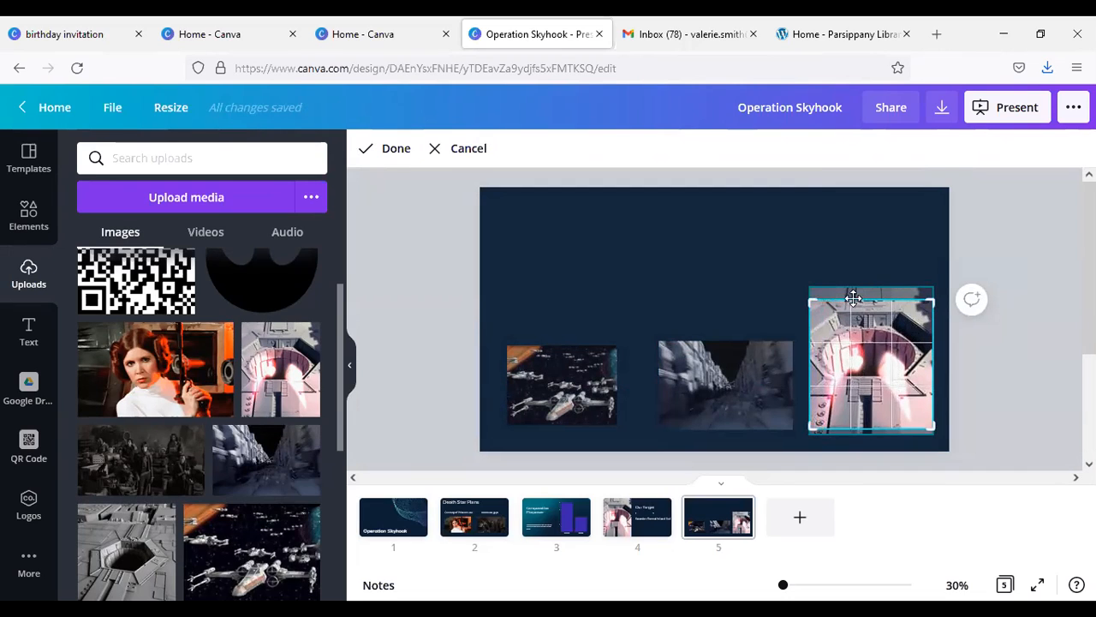
drag(811, 299, 816, 326)
drag(816, 426, 799, 430)
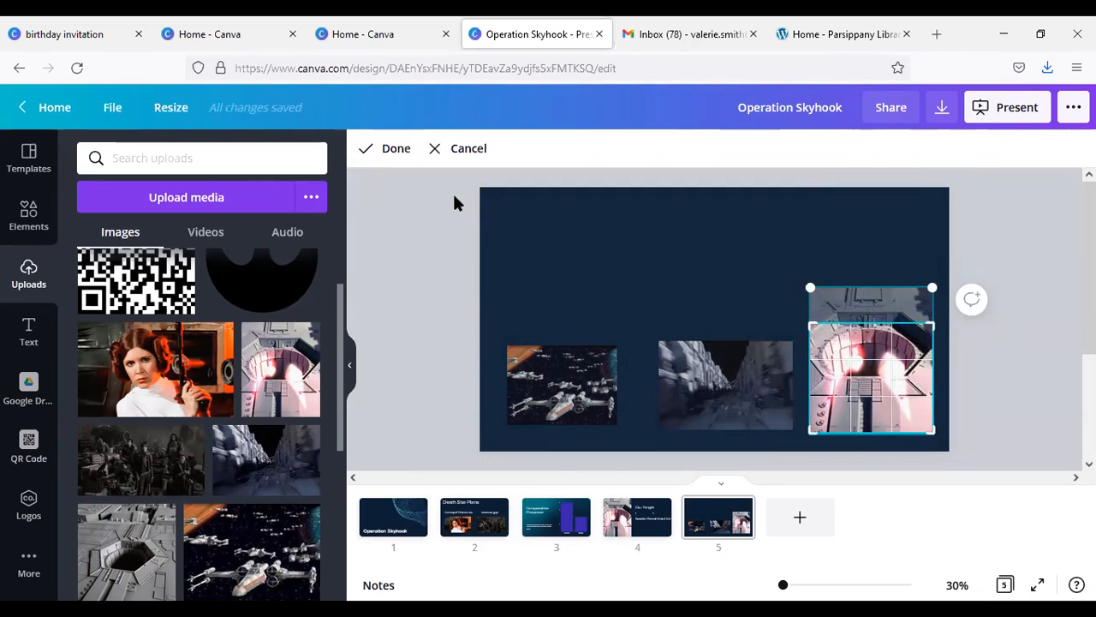
click(389, 149)
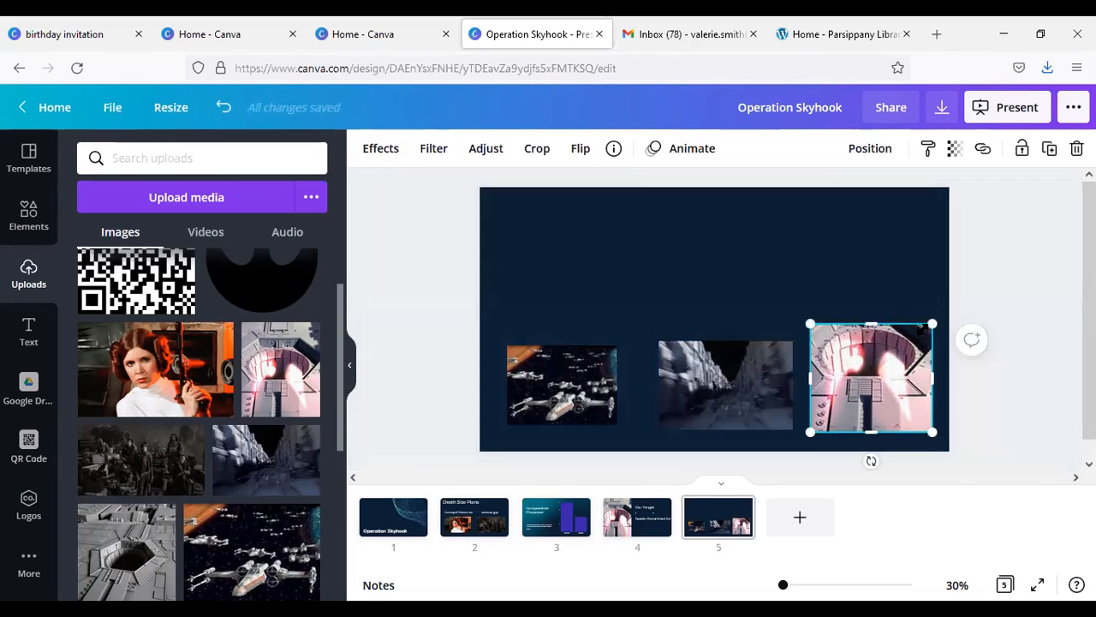
Step: Shrink the exhaust port picture to about 422 by 374, slightly enlarge the fleet picture, and space the three pictures evenly in the row
drag(932, 325, 912, 340)
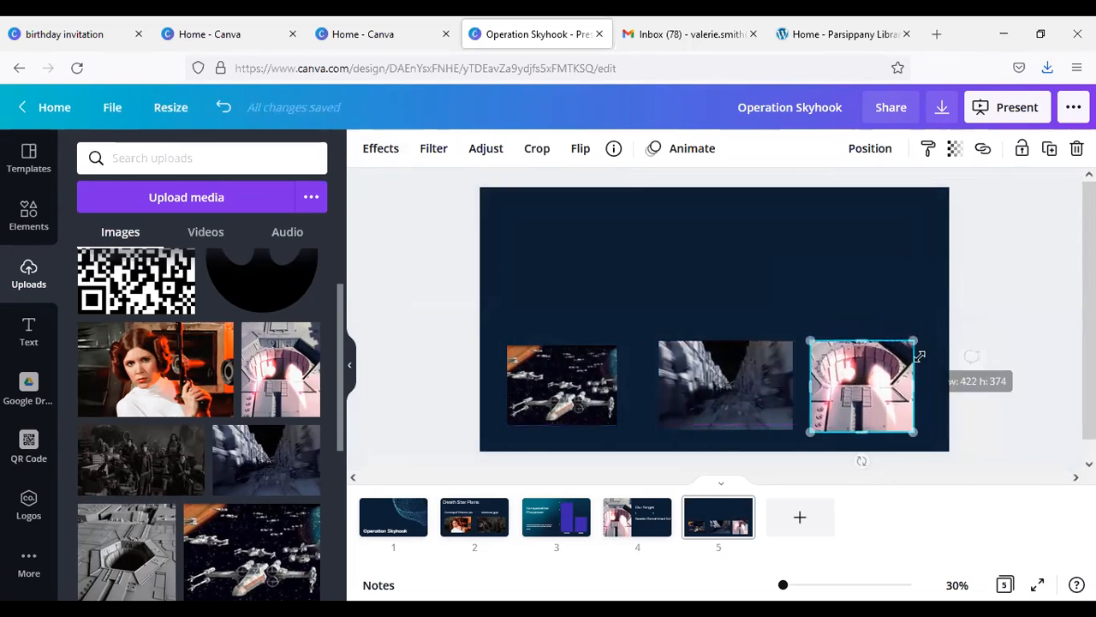
drag(735, 400, 716, 396)
drag(863, 396, 873, 389)
click(608, 396)
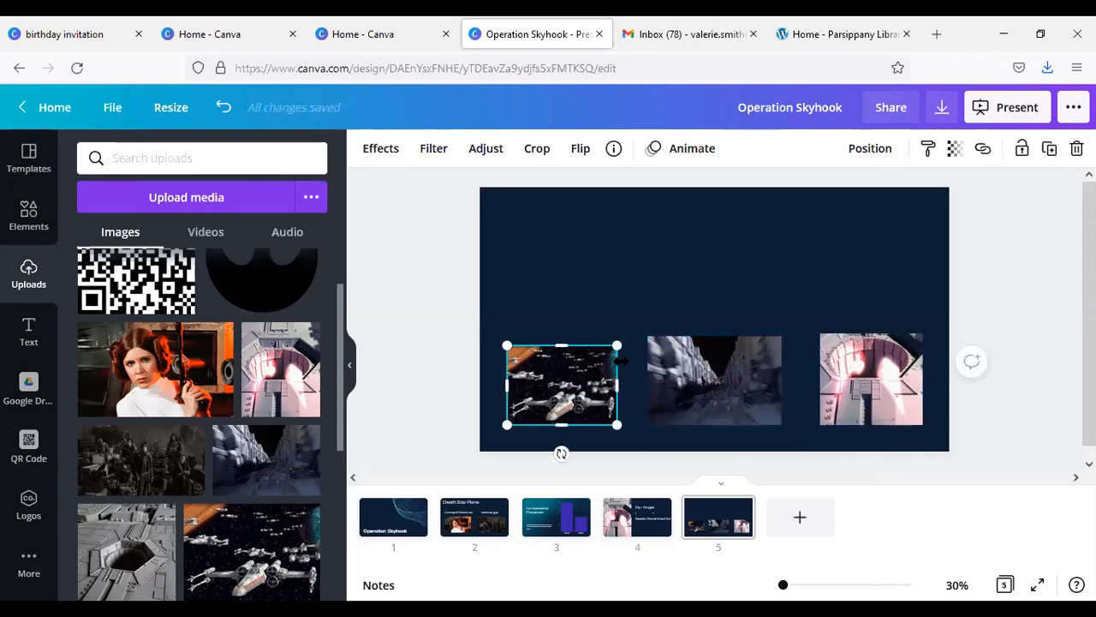
drag(618, 346, 630, 335)
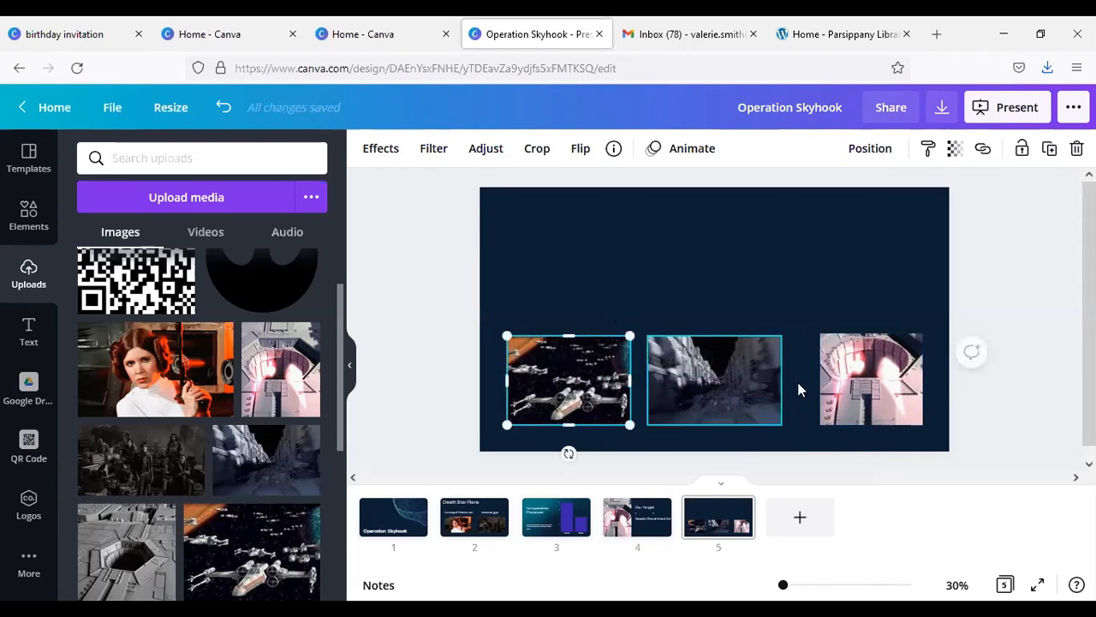
click(849, 386)
drag(738, 396, 751, 394)
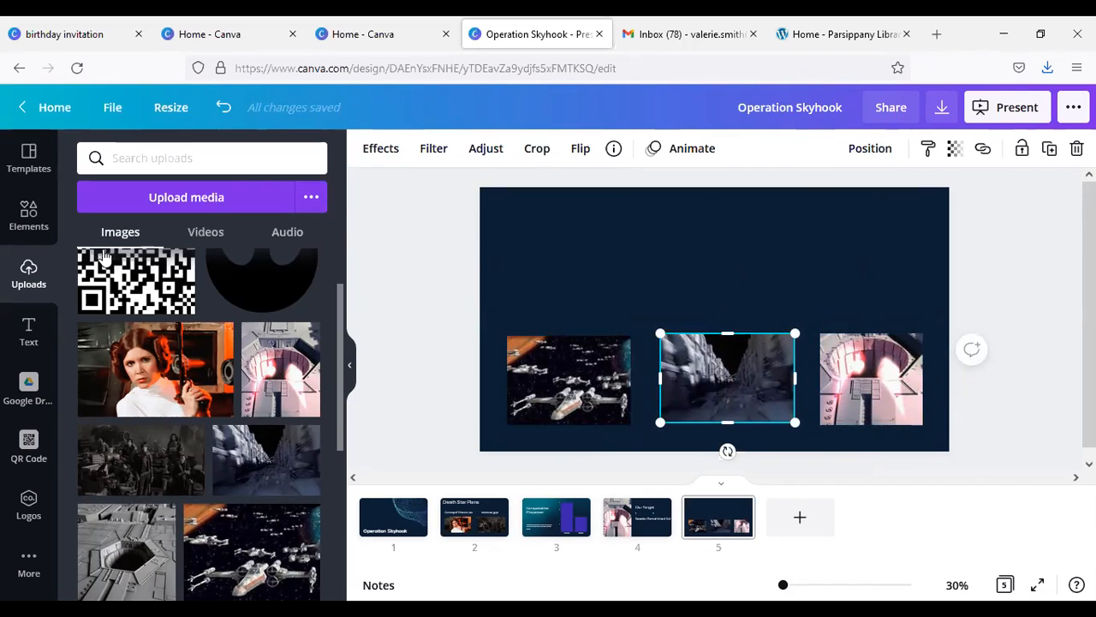
Step: Add a heading to slide 5 and set its font to Montserrat Extra-Bold
click(28, 331)
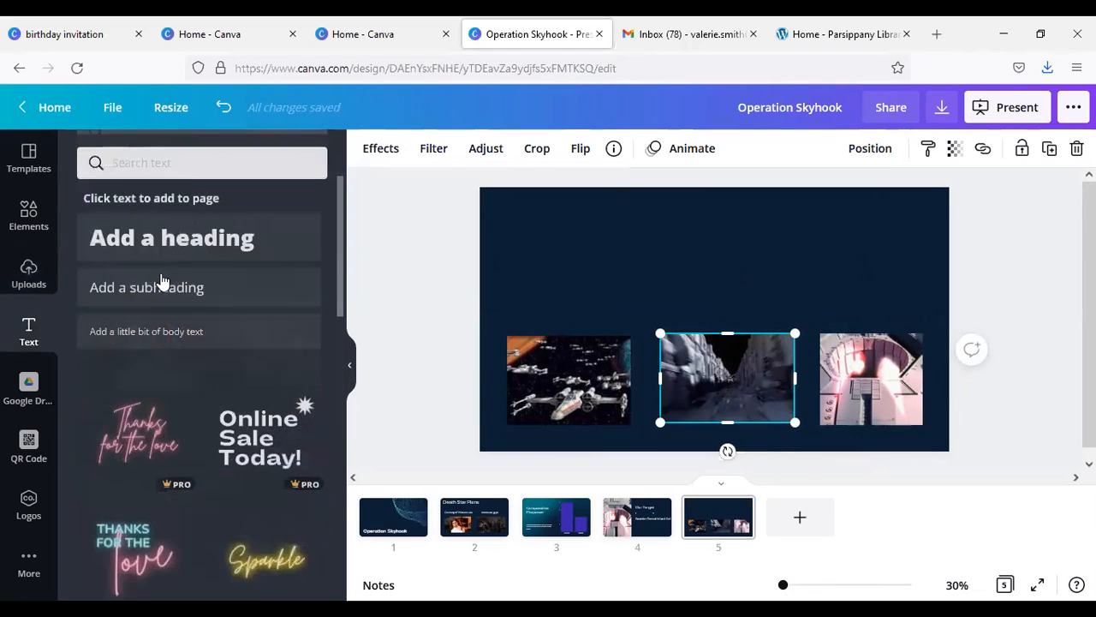
click(221, 231)
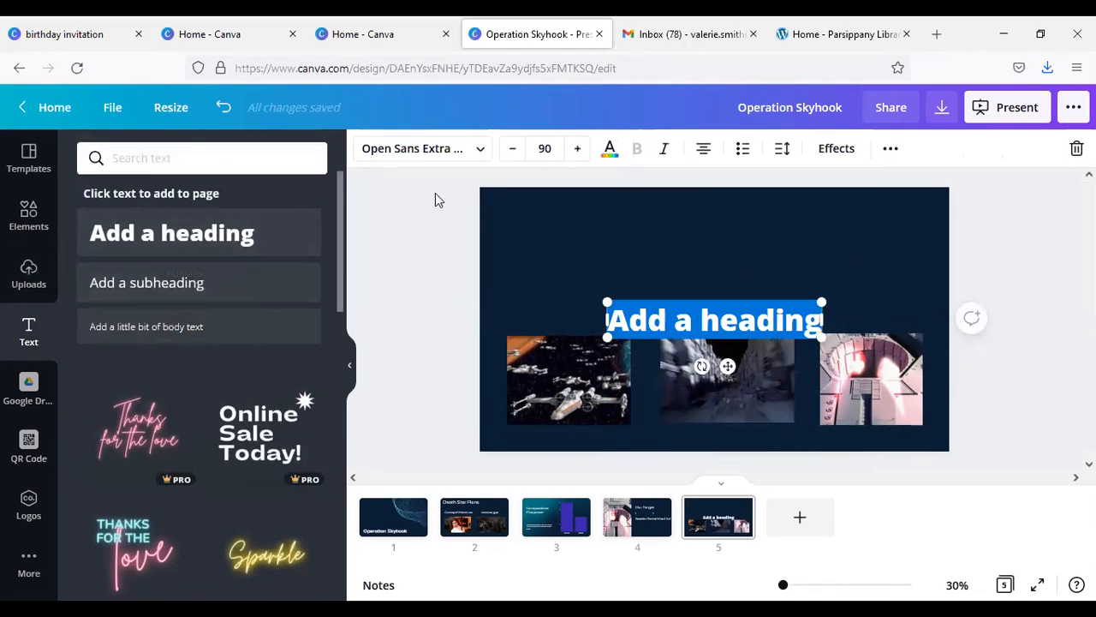
click(480, 155)
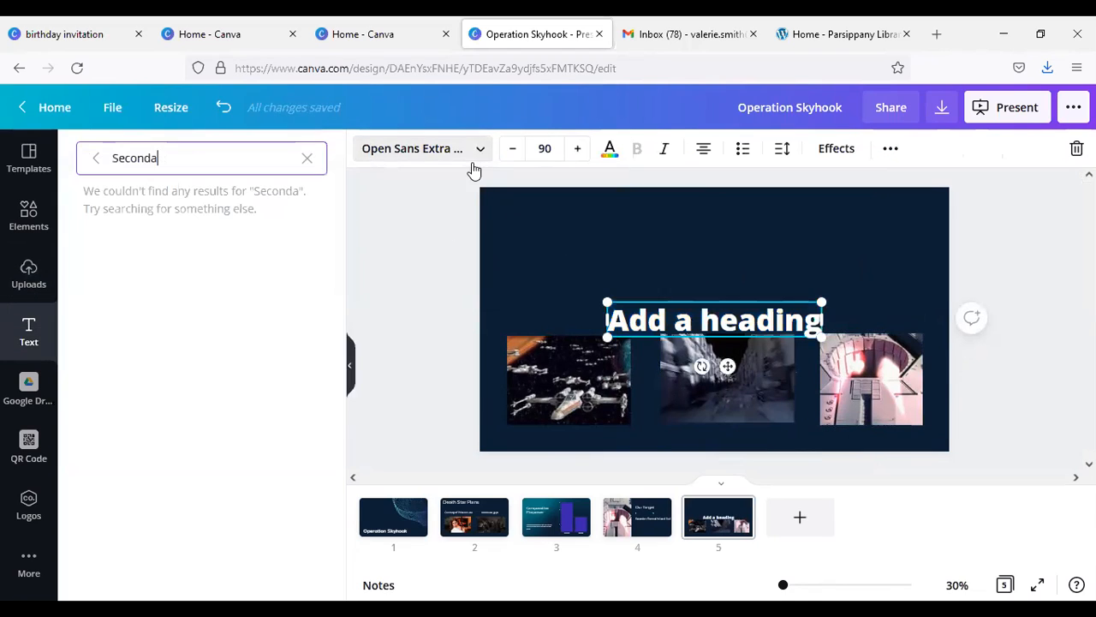
click(307, 160)
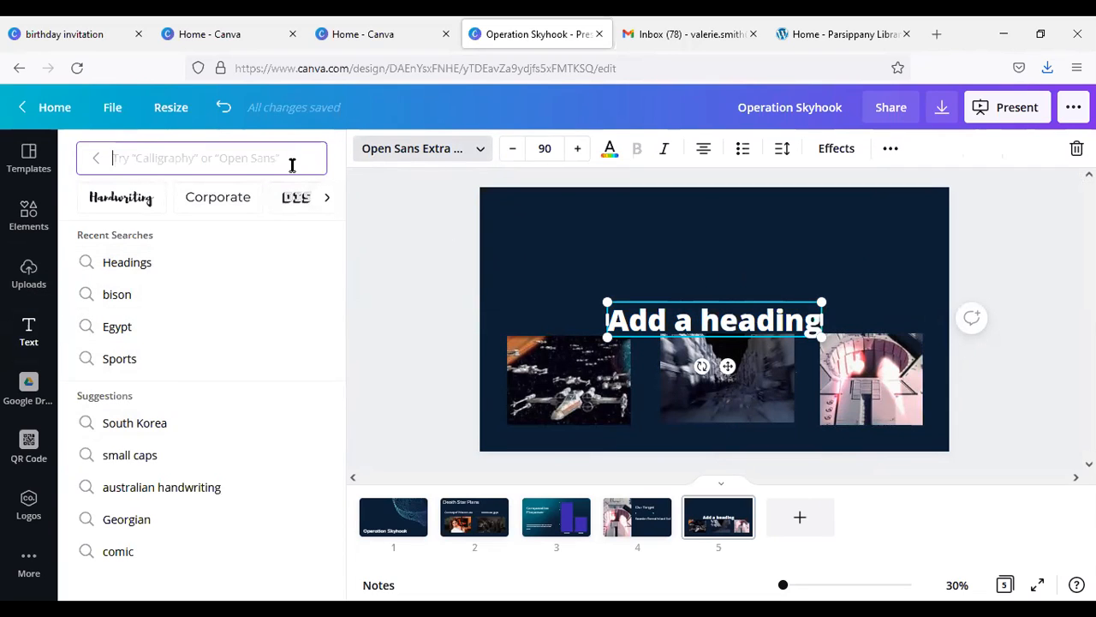
text(mo)
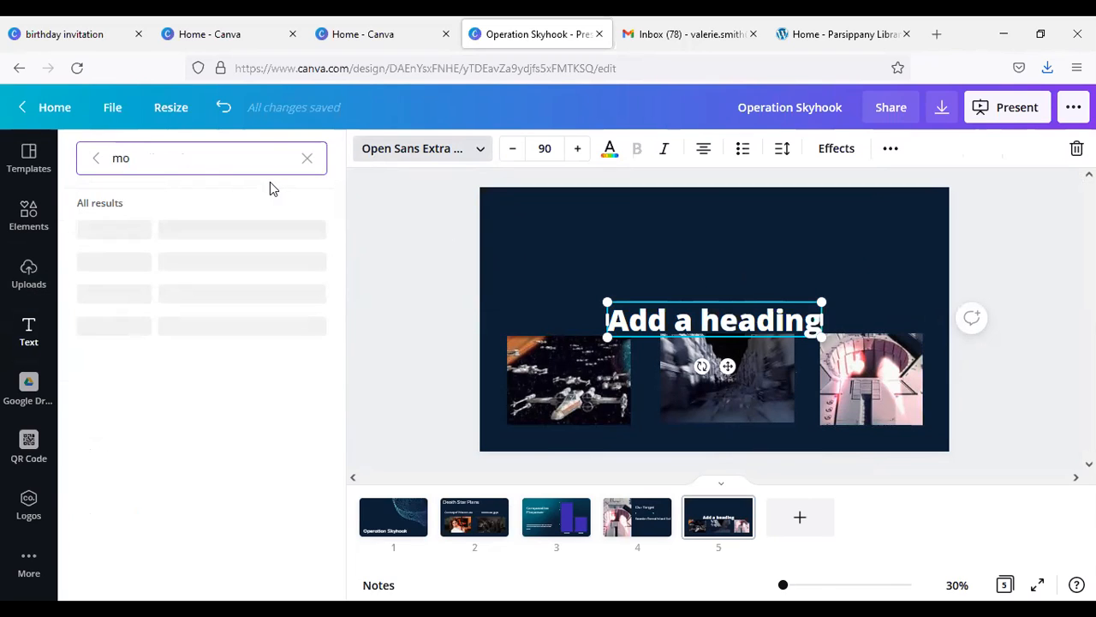
text(n)
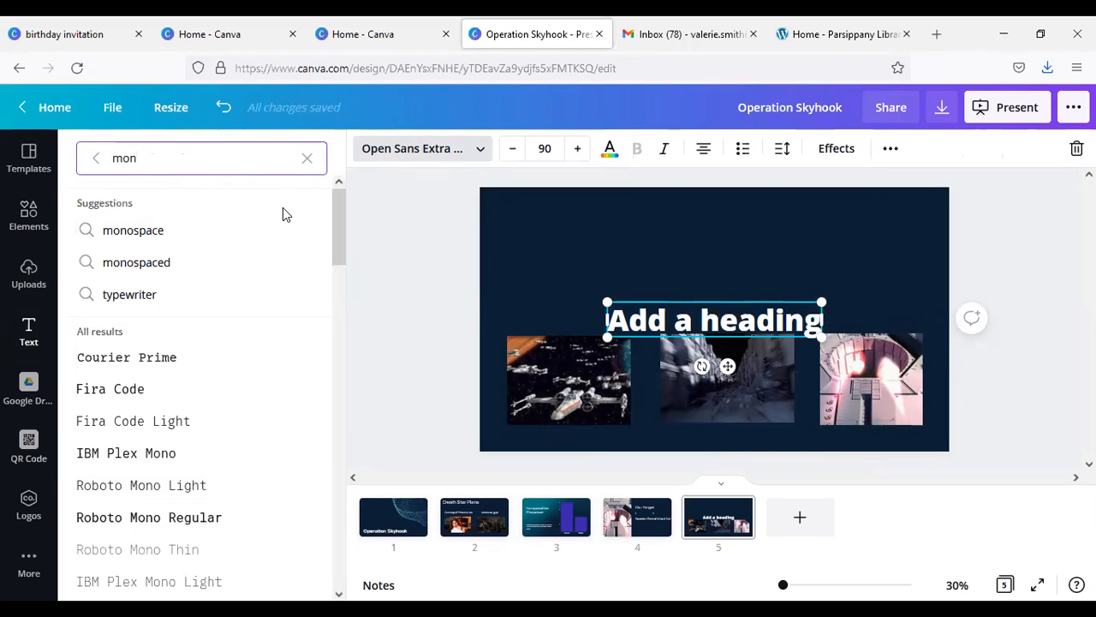
text(t)
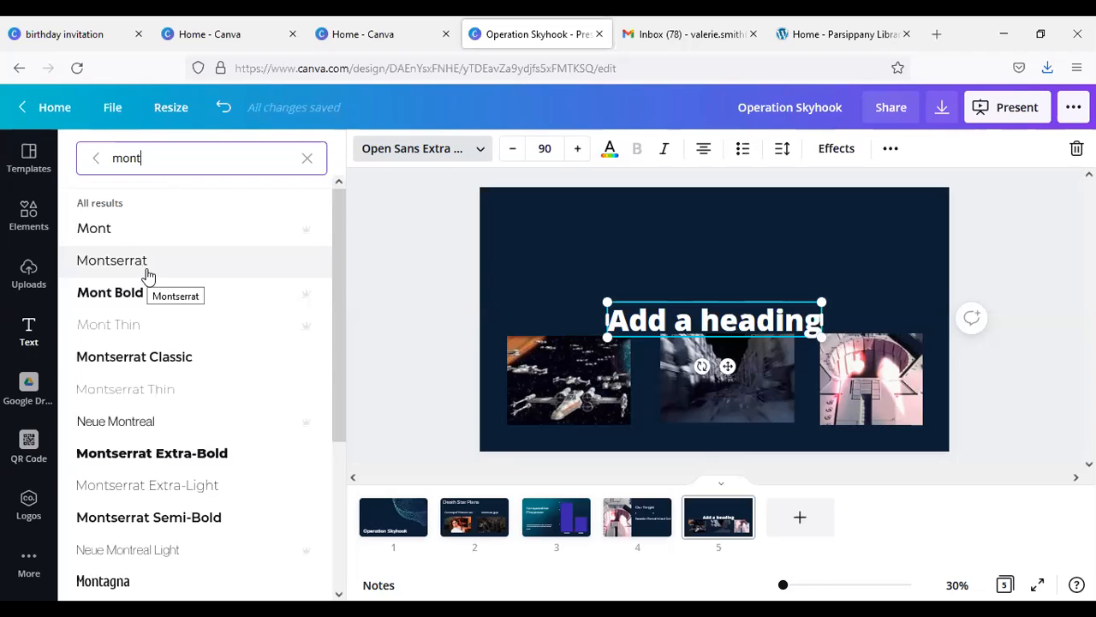
click(169, 458)
Step: Move the heading to the upper part of slide 5 and replace its text with "Attack Plan"
click(648, 306)
drag(648, 299, 640, 199)
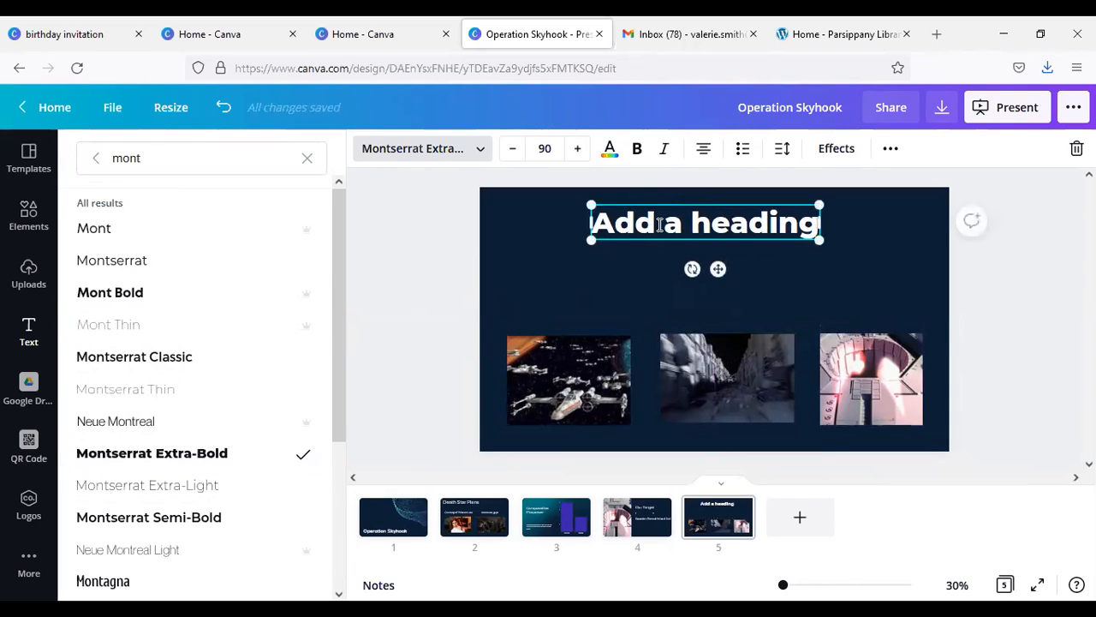
double_click(648, 224)
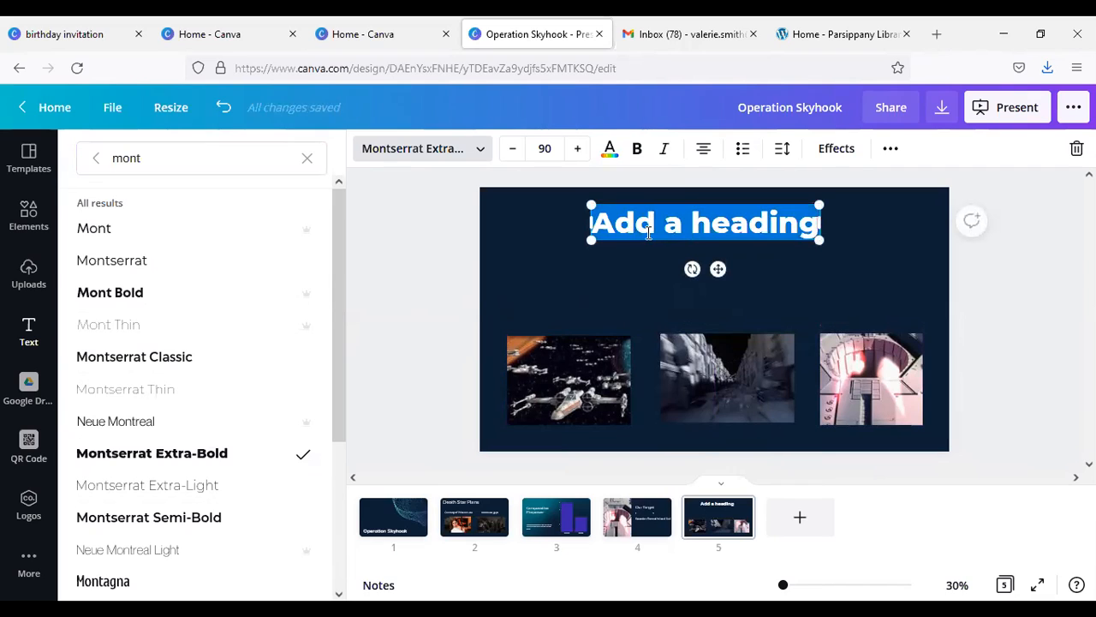
text(Attack)
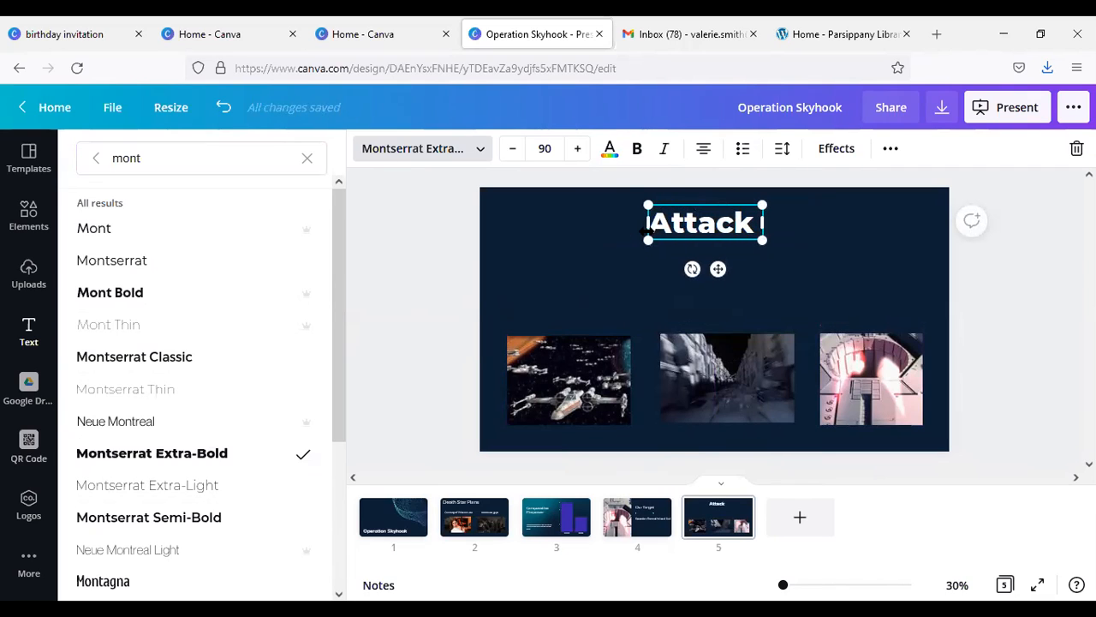
text( Plan)
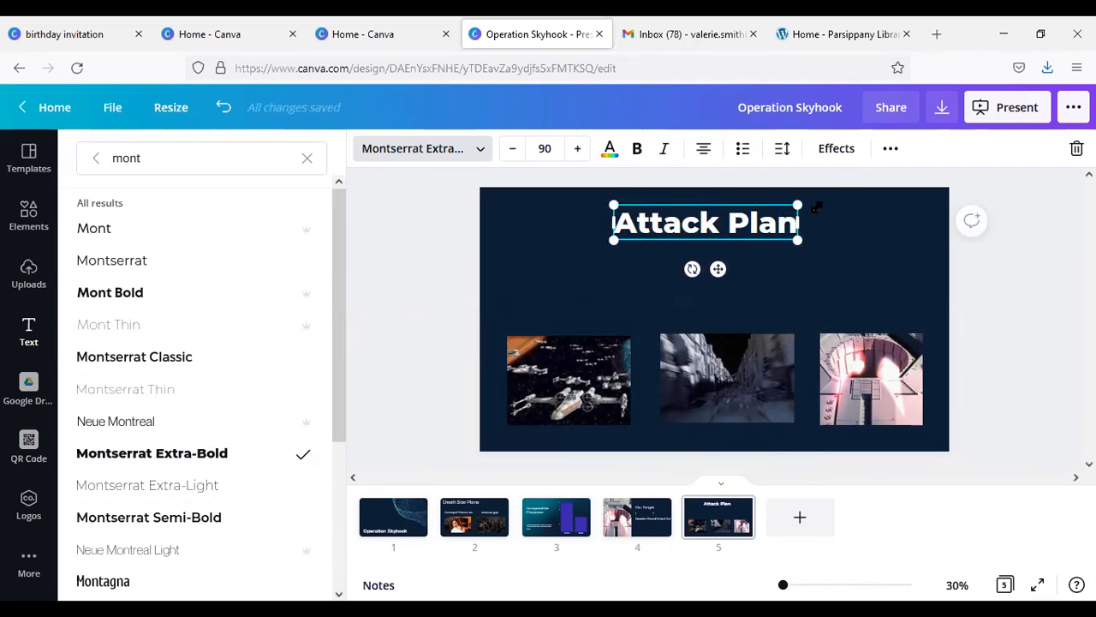
Step: Try the Lift and Splice text effects on the "Attack Plan" heading, with the Splice thickness at 64
click(838, 157)
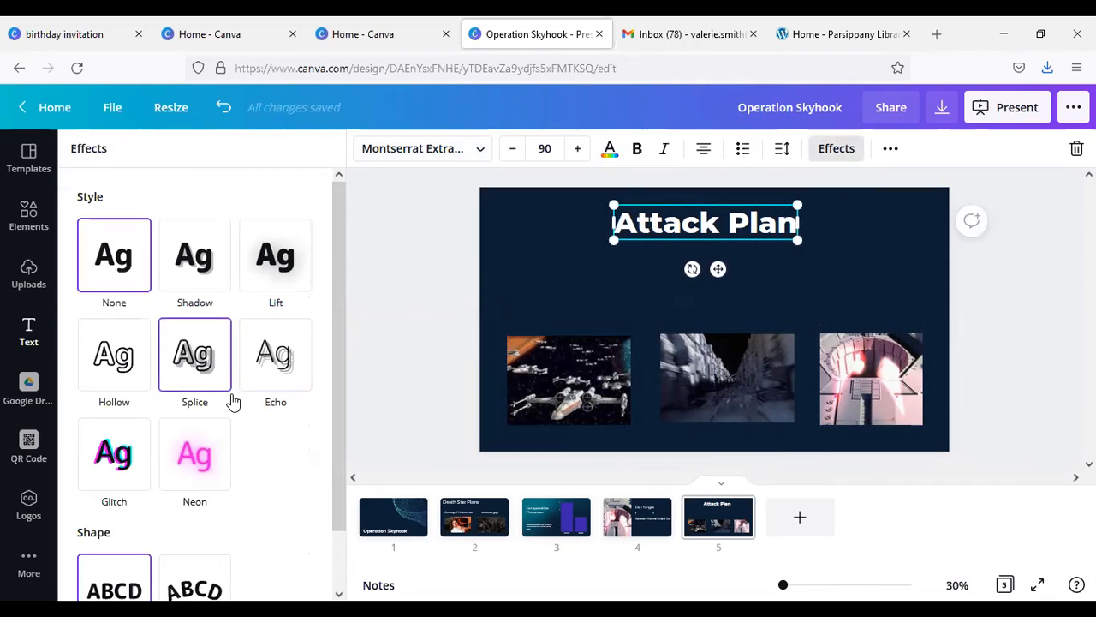
click(264, 289)
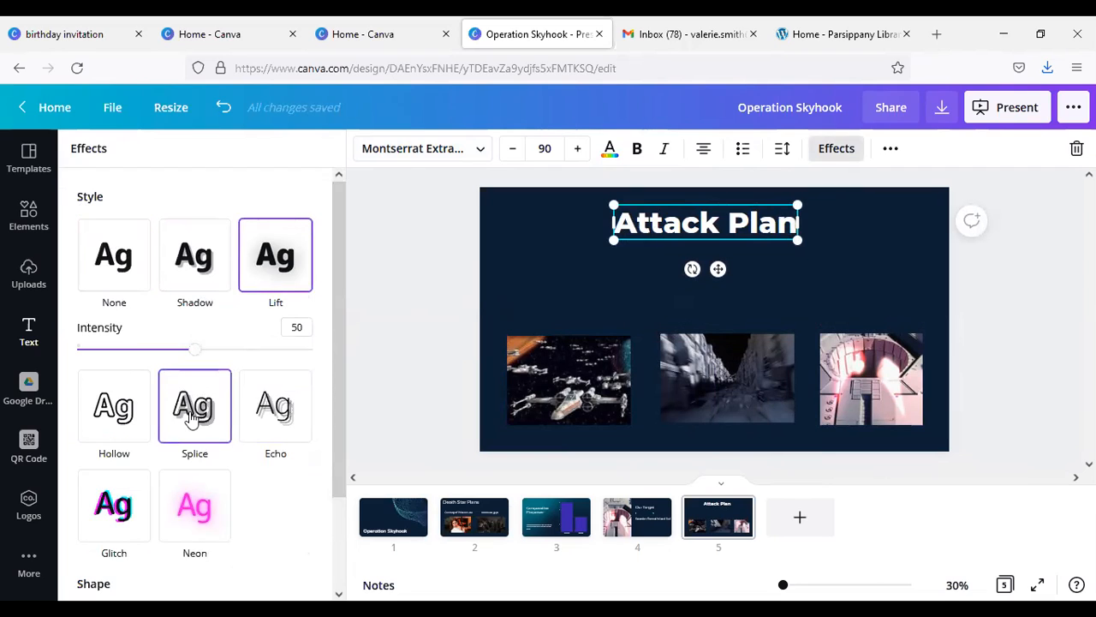
click(191, 351)
mouse_move(194, 353)
mouse_down()
mouse_move(228, 351)
mouse_move(195, 353)
mouse_up()
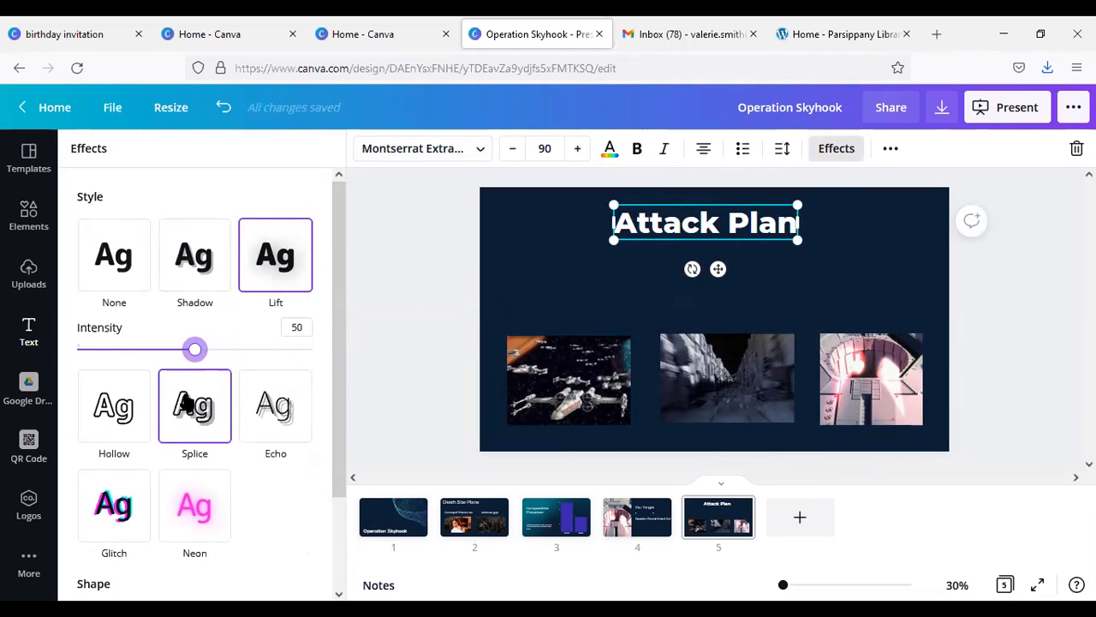
click(193, 401)
drag(335, 352, 335, 369)
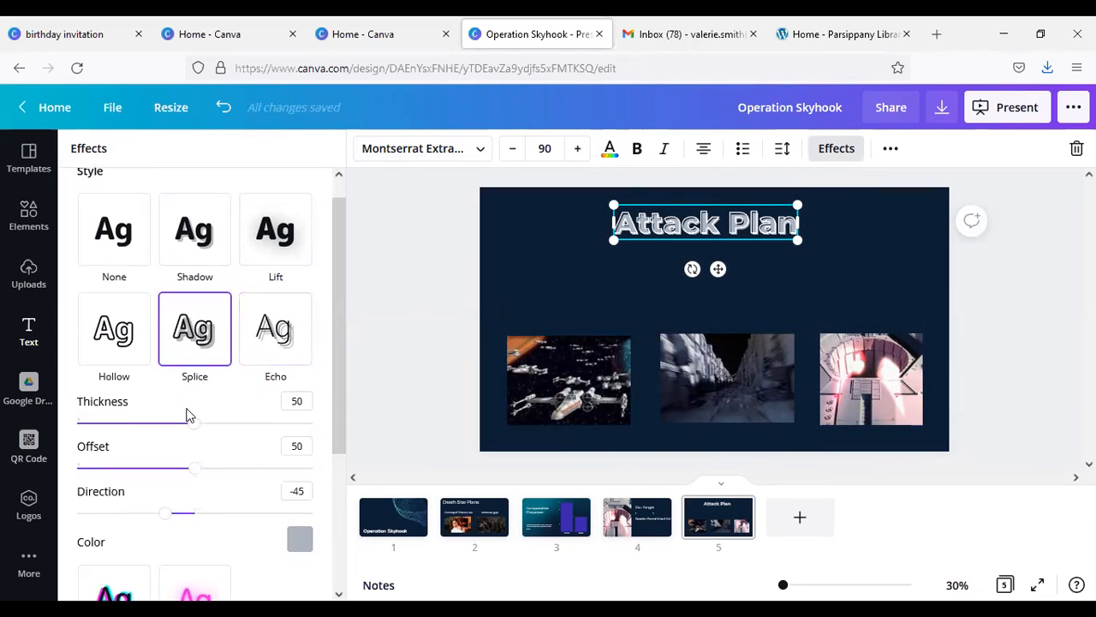
drag(192, 425, 227, 423)
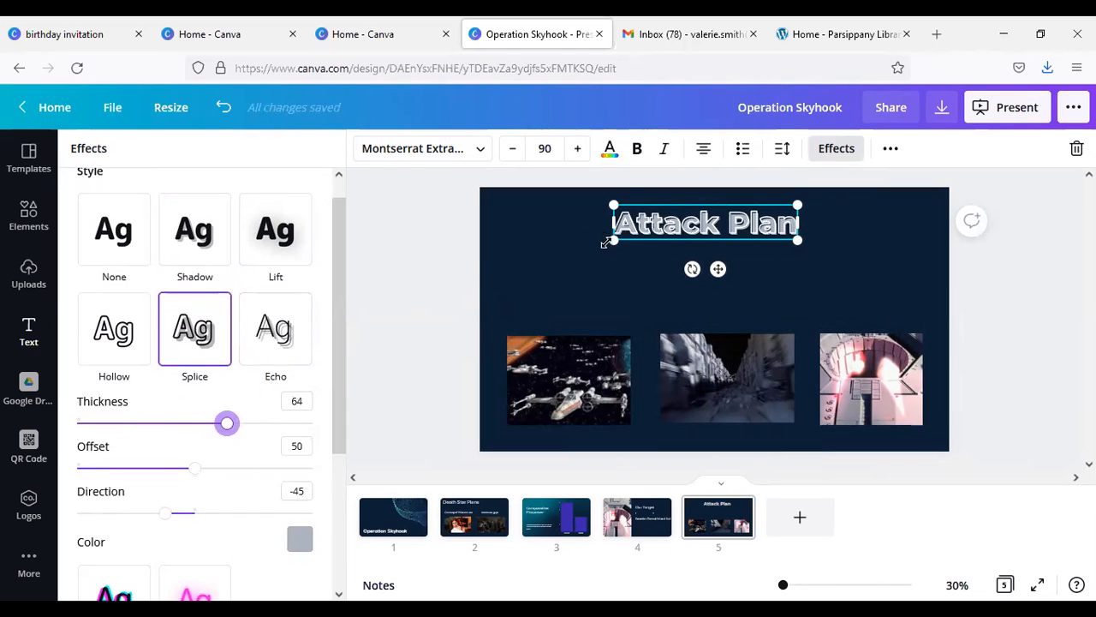
Step: Enlarge the "Attack Plan" heading to size 160 and give it the Echo effect
drag(604, 243, 545, 254)
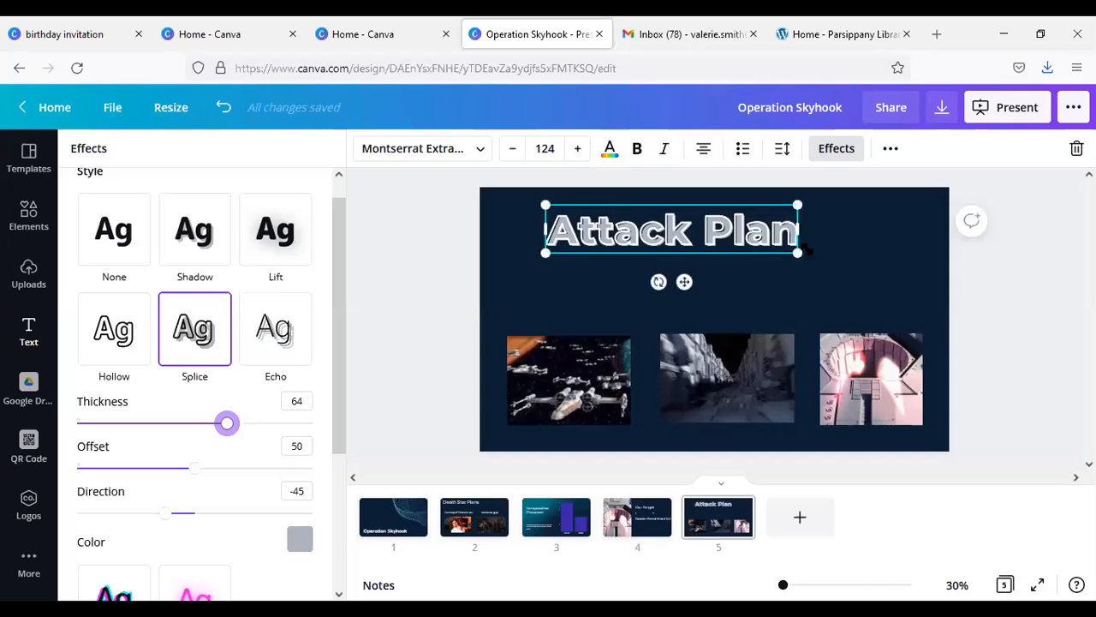
drag(801, 255, 872, 267)
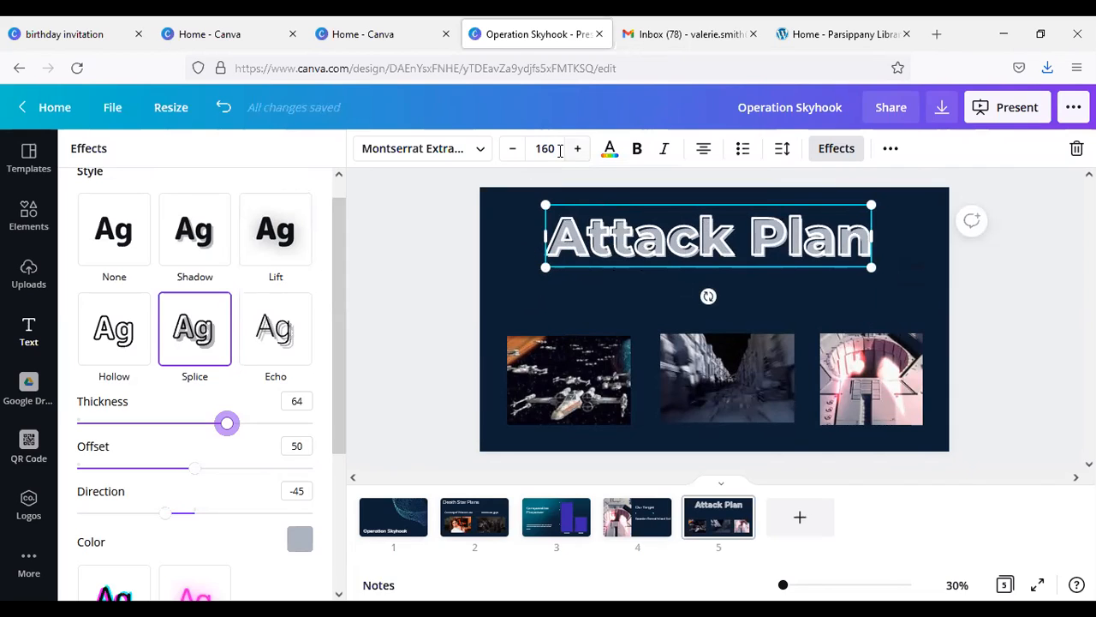
click(281, 352)
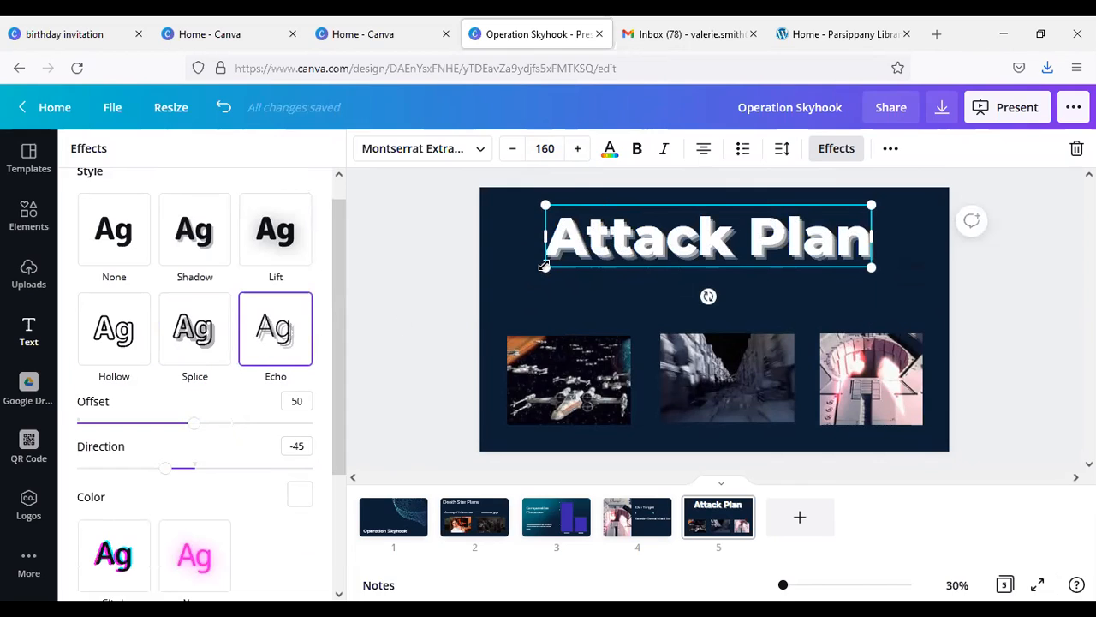
click(529, 317)
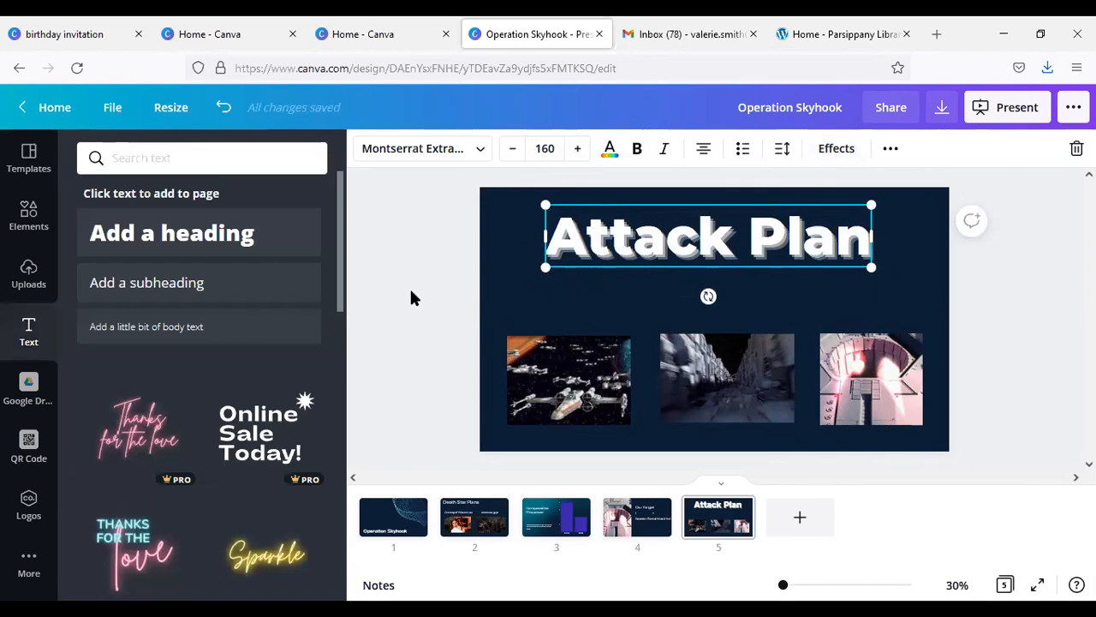
Step: Add a subheading to the "Attack Plan" slide and set its font to Montserrat
click(208, 295)
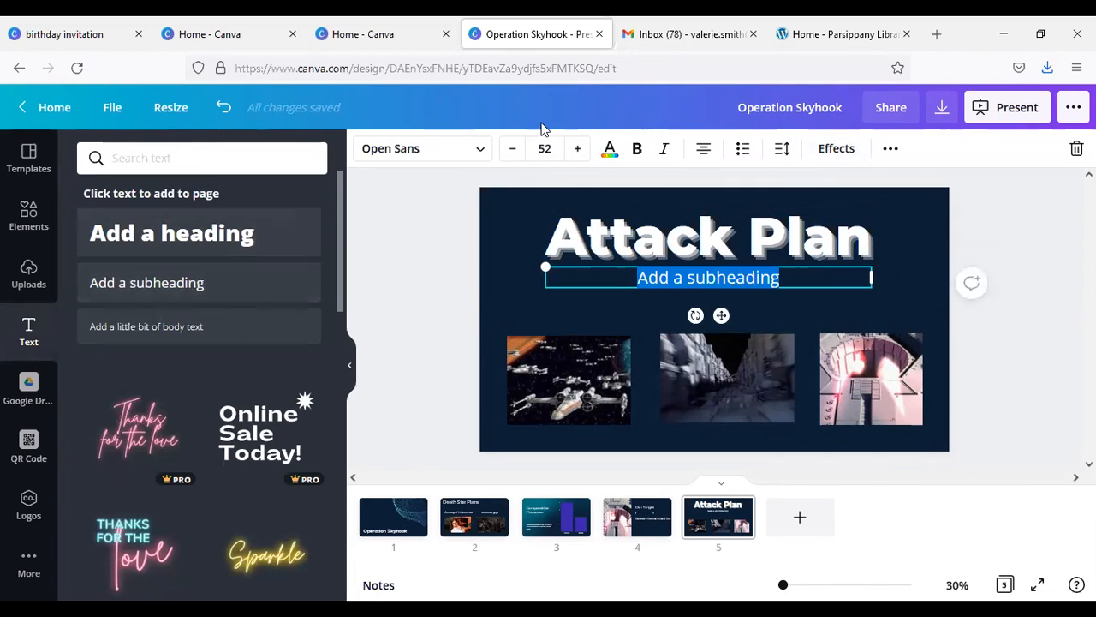
click(482, 150)
text(mont)
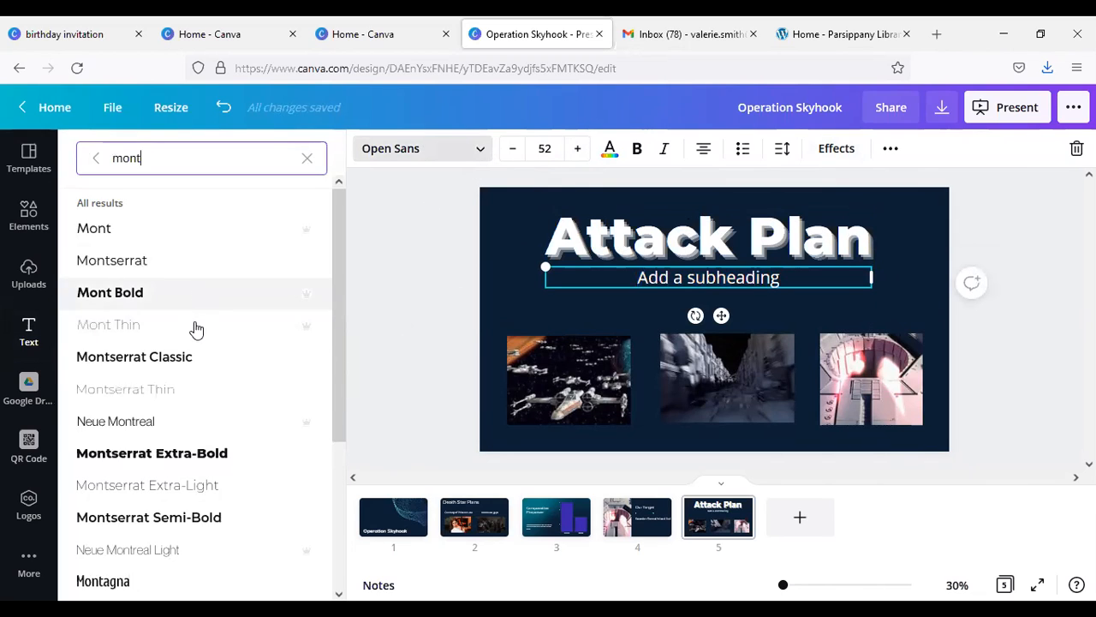
click(163, 264)
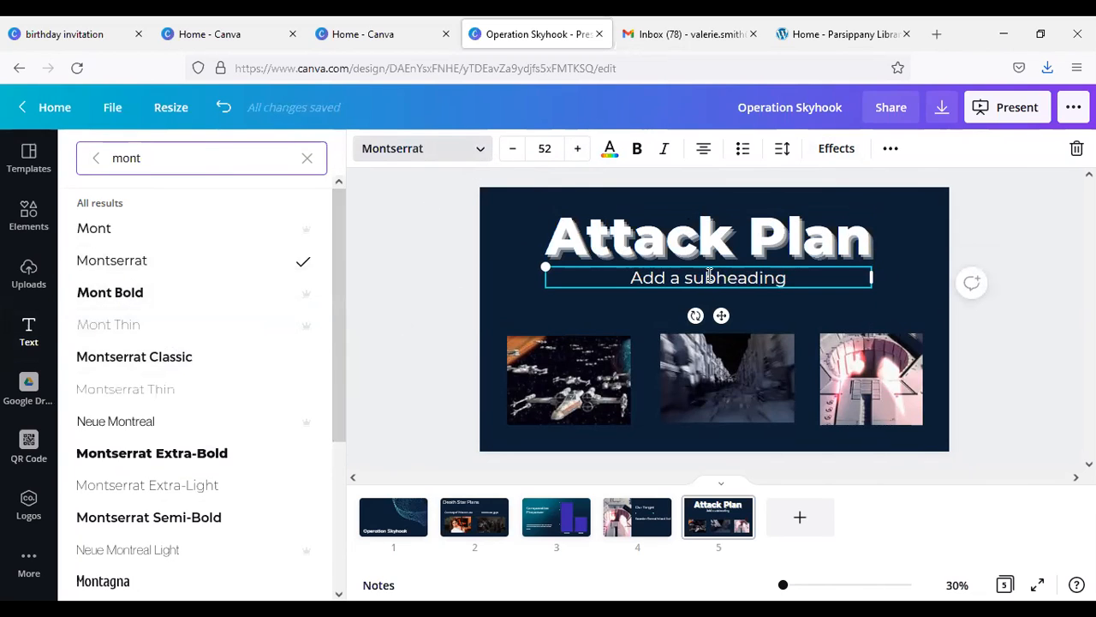
Step: Move the subheading above the X-wing fighters photo and shrink its text box to font size 25.5
drag(632, 303, 595, 323)
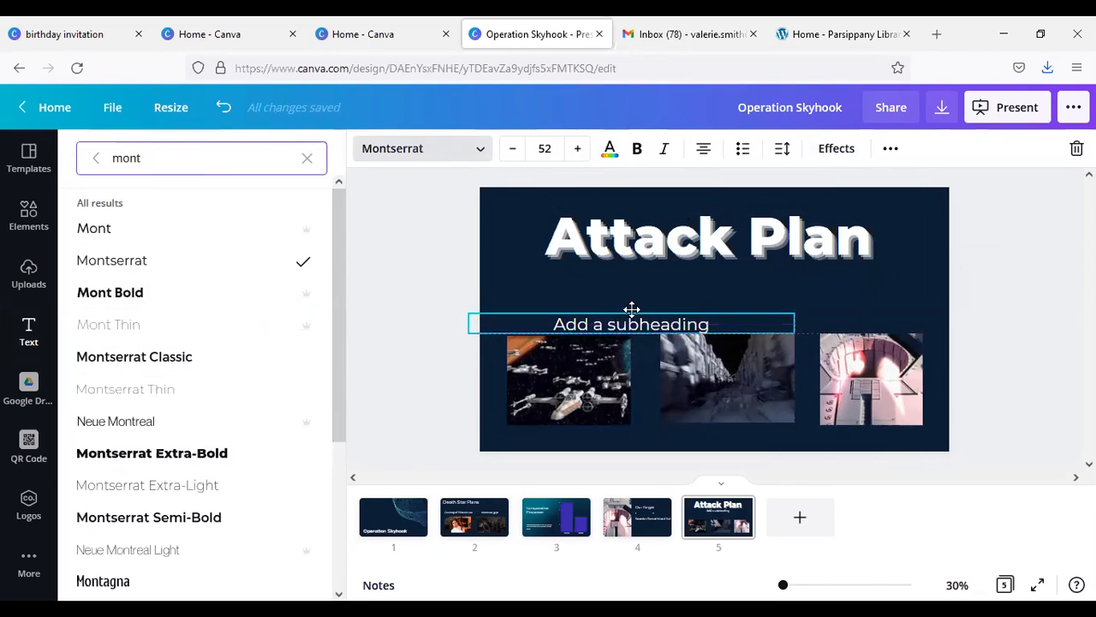
click(765, 330)
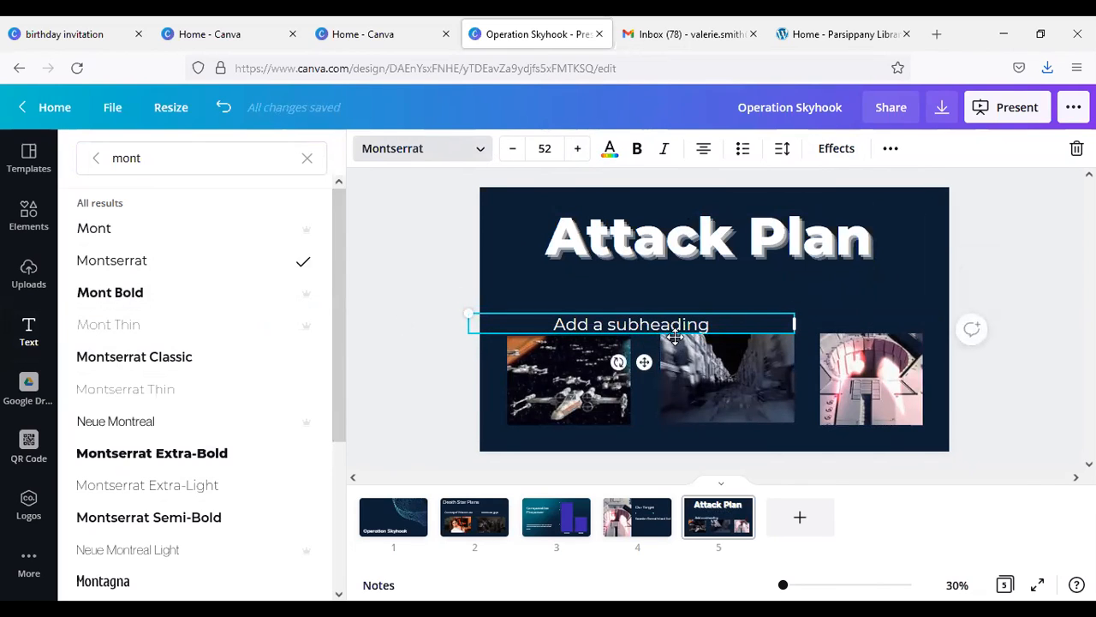
drag(793, 309, 656, 295)
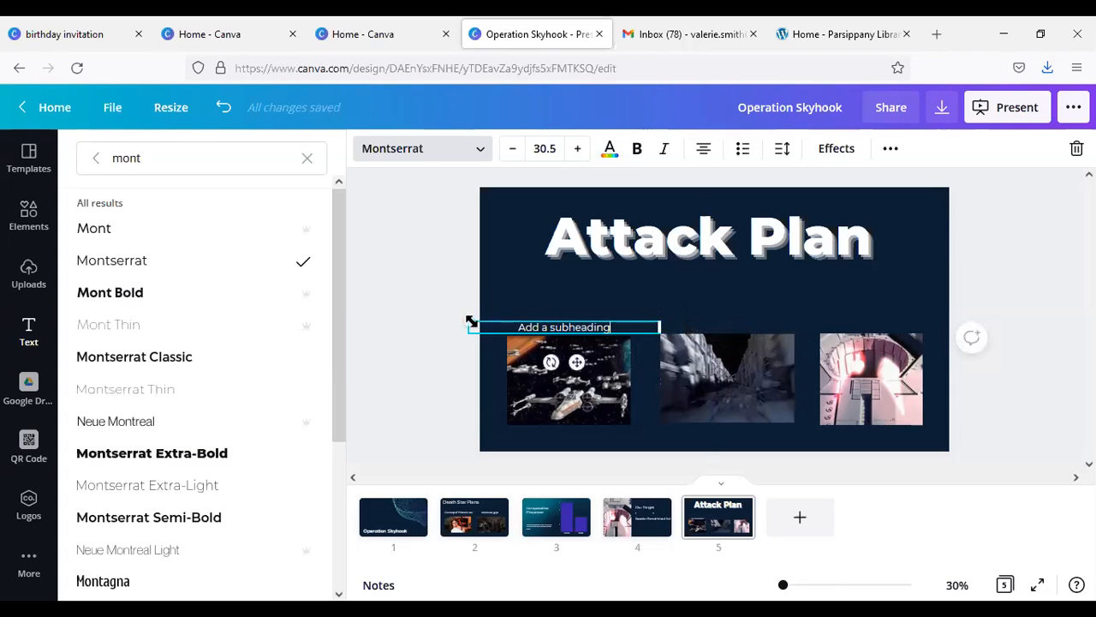
drag(468, 317, 499, 309)
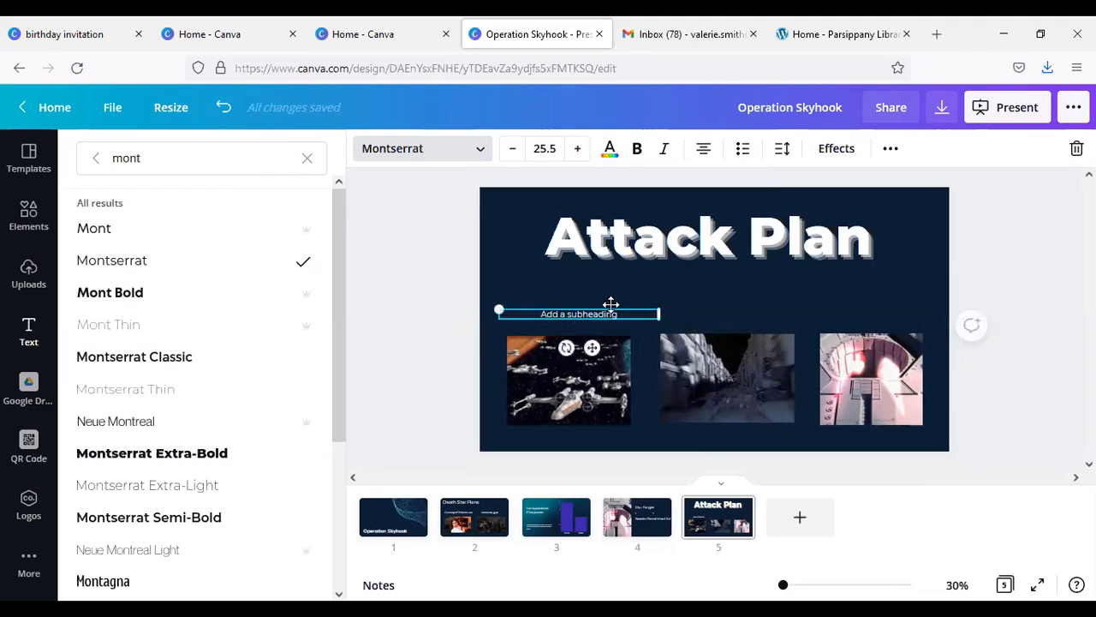
Step: Replace the subheading's placeholder text with "Small Fighters"
triple_click(606, 313)
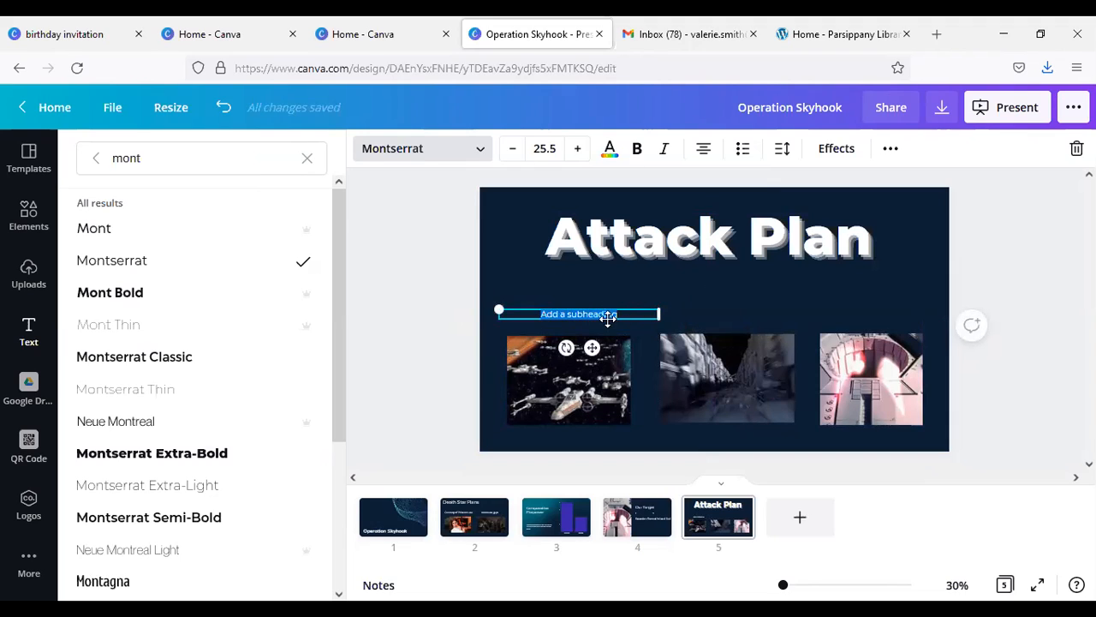
text(Small Fi)
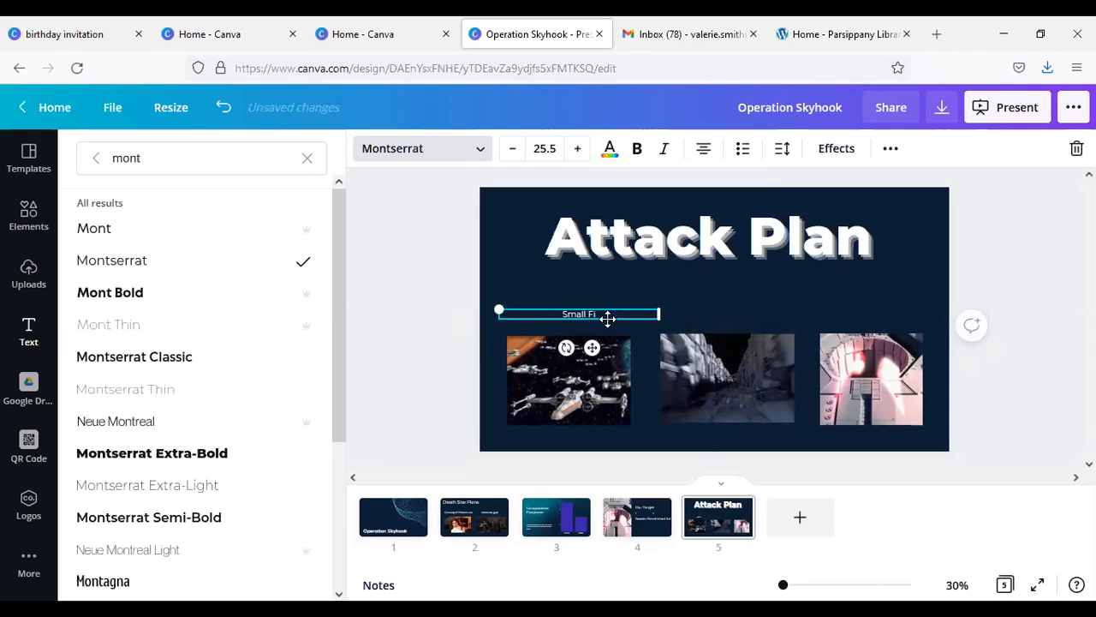
text(gh)
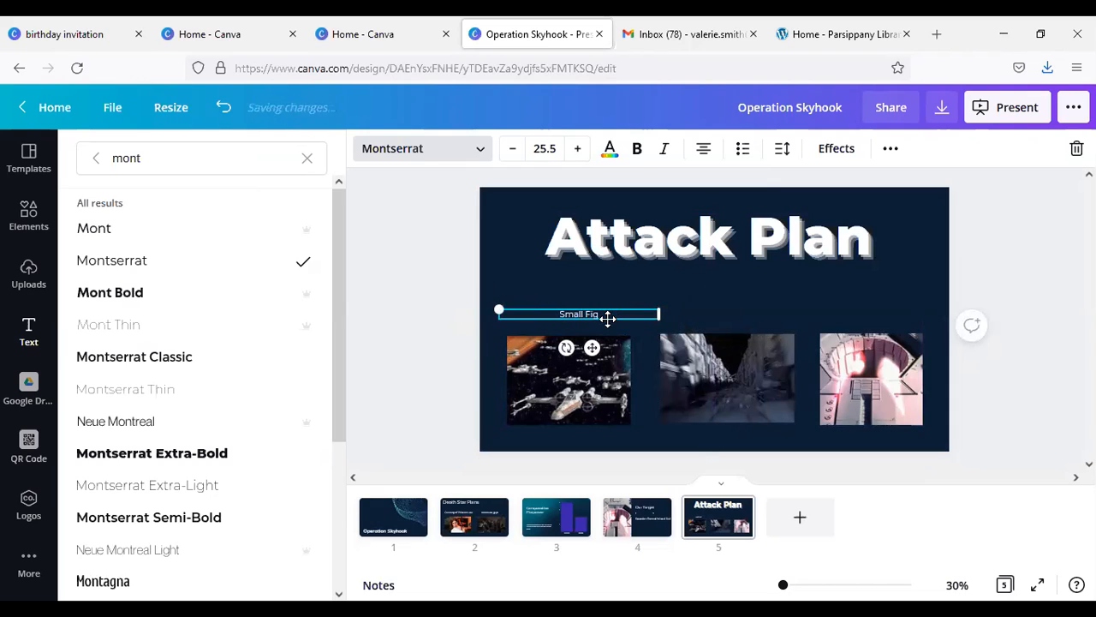
text(ter)
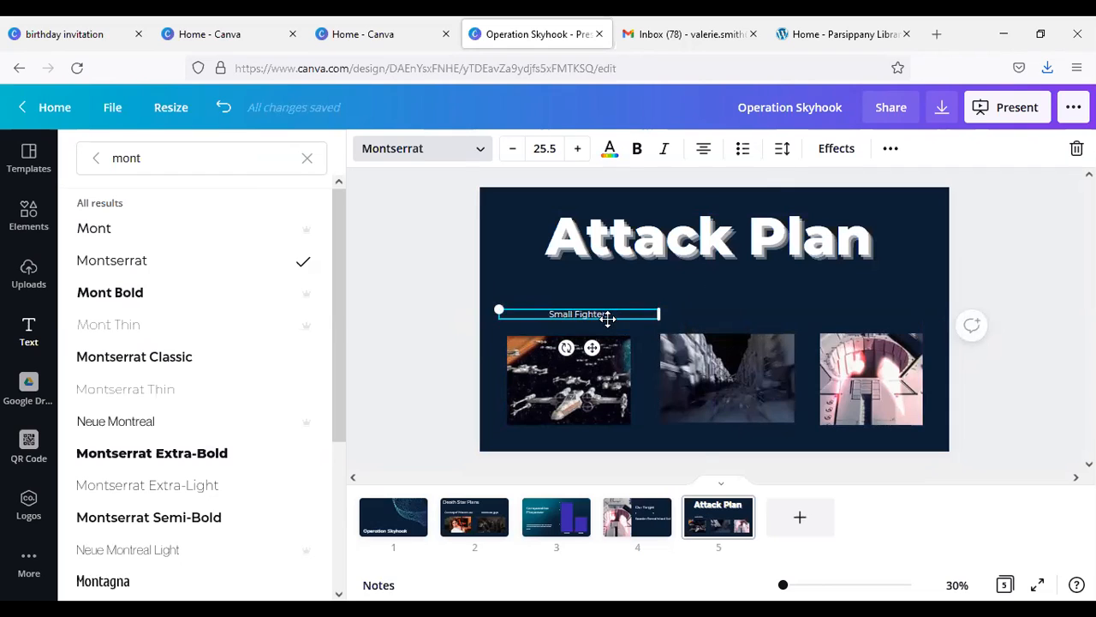
Step: Enlarge the "Small Fighters" label to size 42.8 and fit its text box just above the fighters photo
click(577, 148)
click(577, 148)
click(577, 149)
click(577, 148)
click(577, 148)
click(577, 148)
double_click(577, 148)
double_click(577, 148)
double_click(577, 148)
triple_click(577, 148)
click(577, 148)
drag(658, 316, 644, 329)
drag(585, 307, 589, 313)
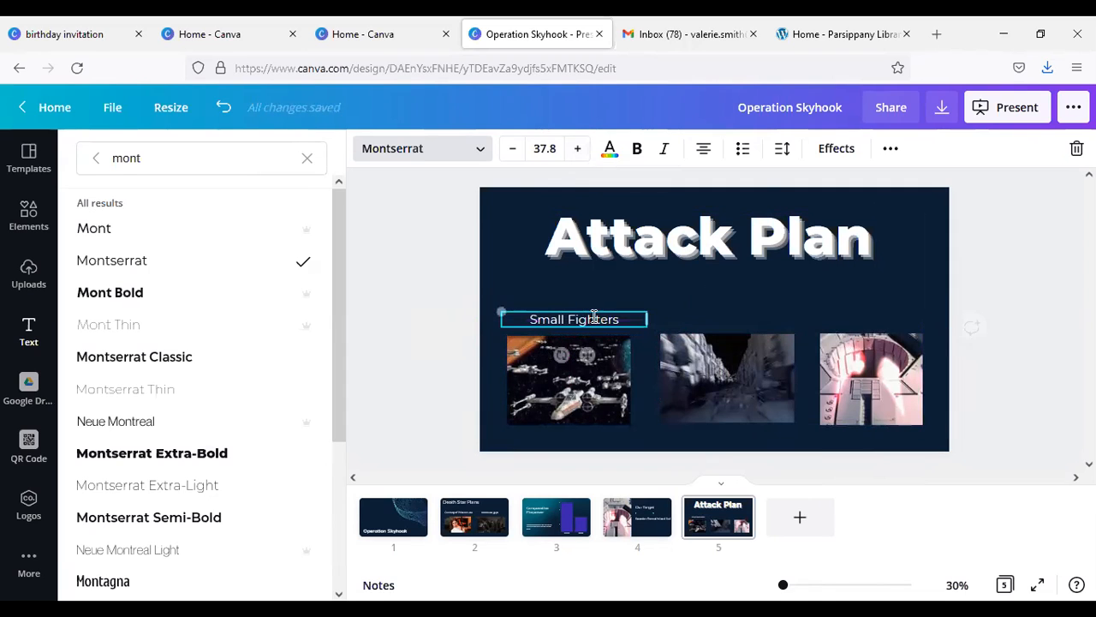
click(577, 150)
click(576, 150)
click(576, 149)
click(576, 149)
click(576, 150)
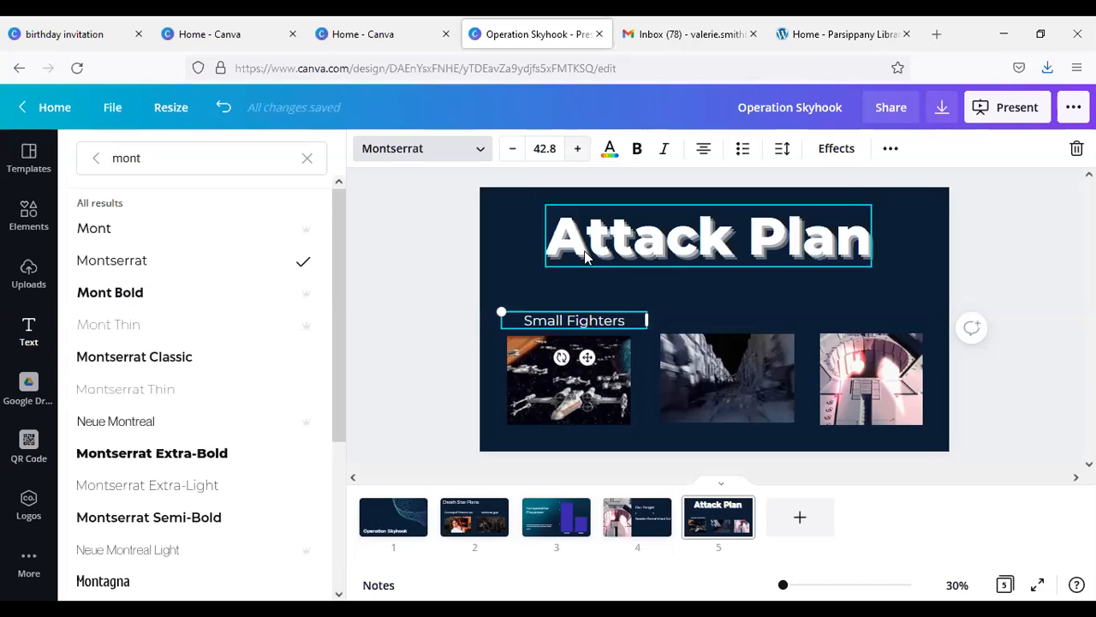
Step: Try to copy and paste the "Small Fighters" label through the browser's context commands
right_click(598, 314)
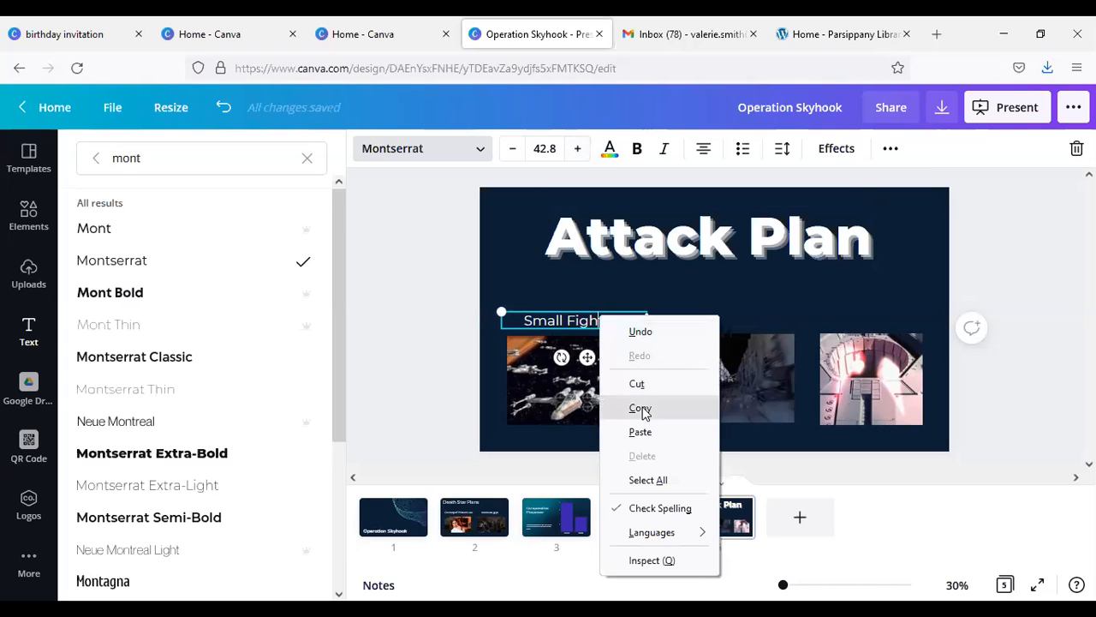
click(645, 410)
right_click(705, 297)
click(751, 353)
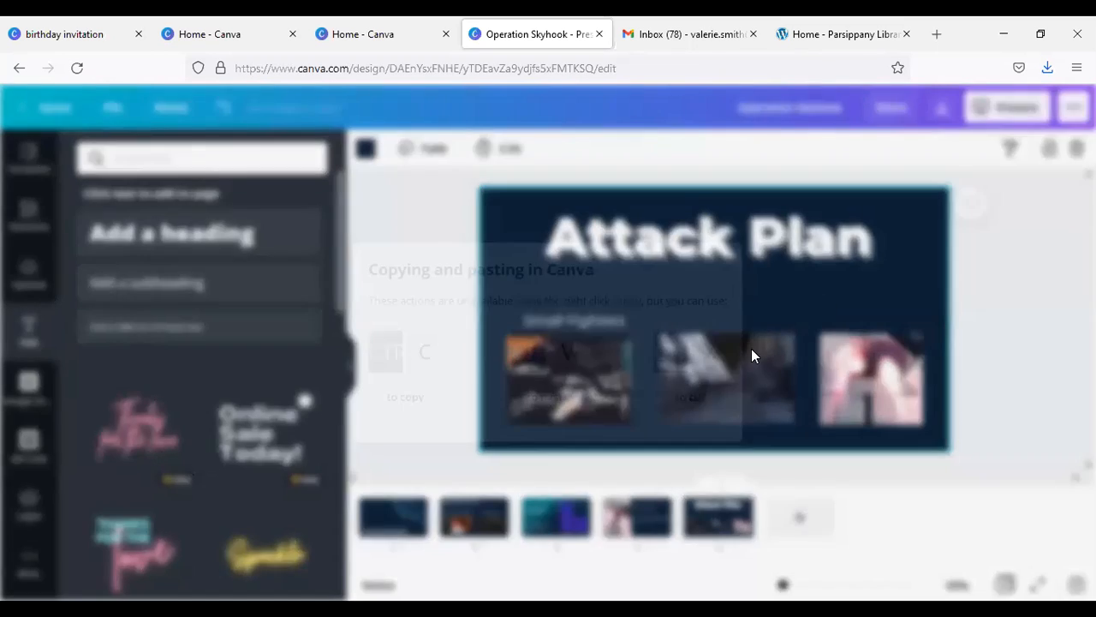
click(805, 233)
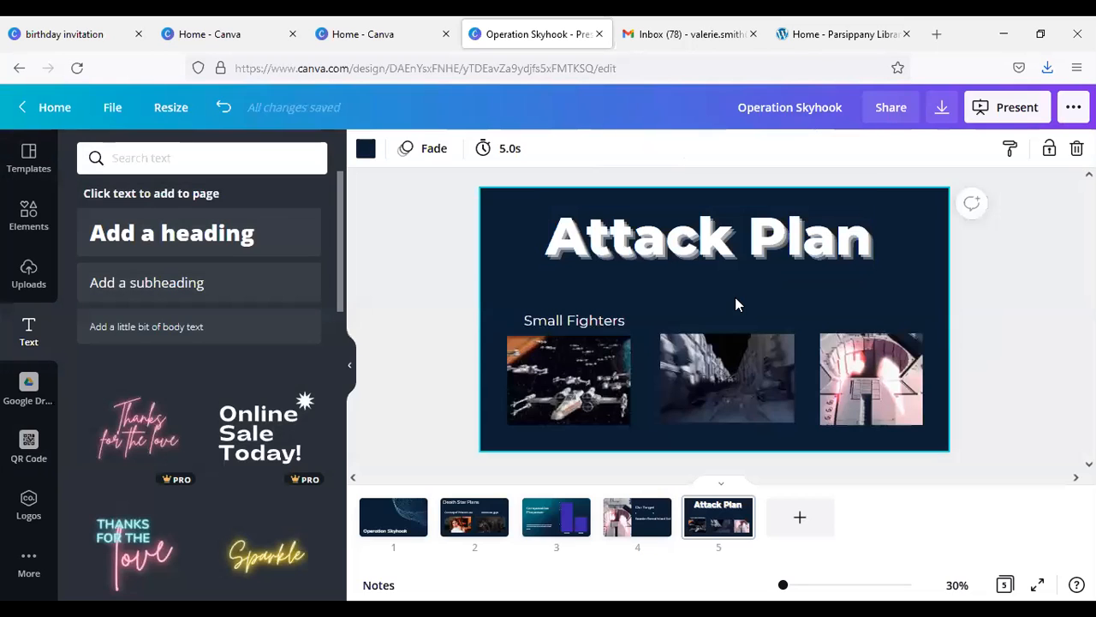
Step: Duplicate the "Small Fighters" label and place the copy above the trench photo
click(637, 322)
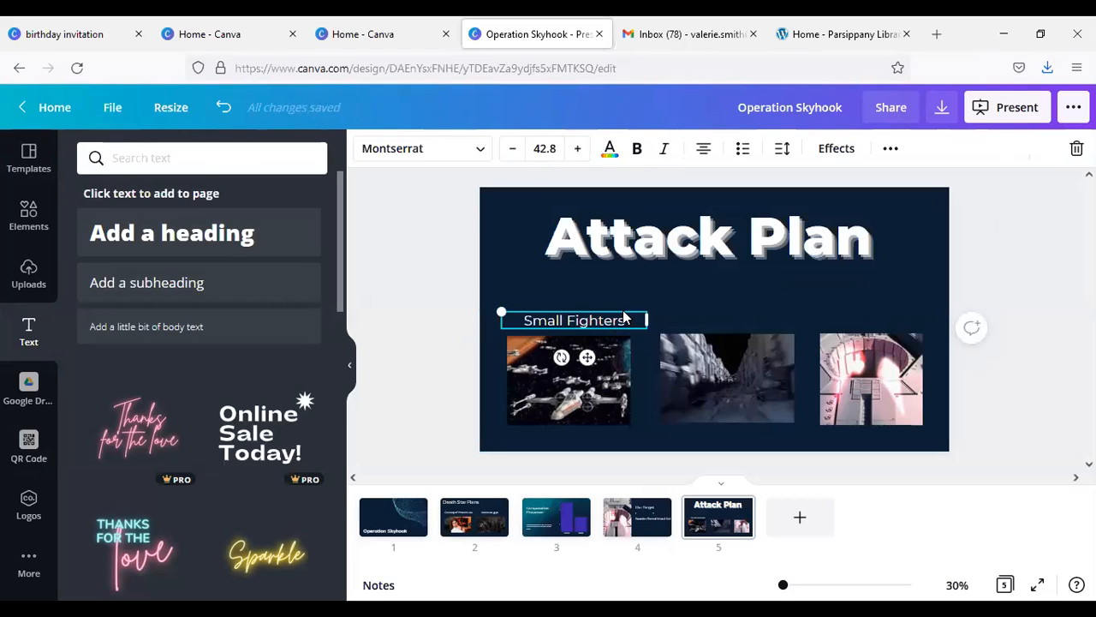
click(755, 299)
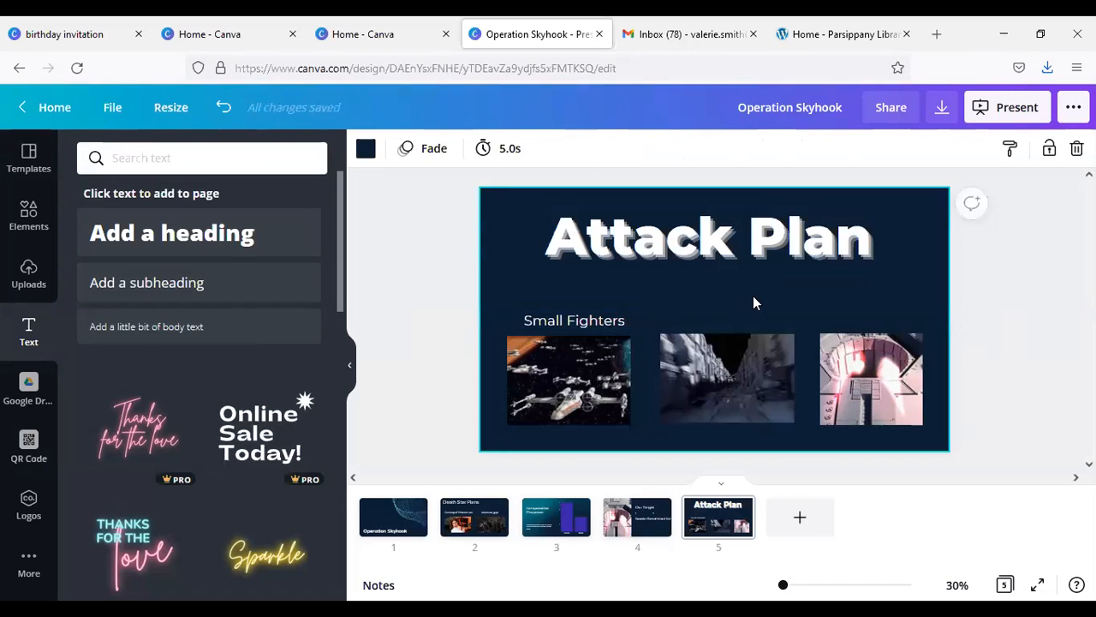
text(Small Fighters)
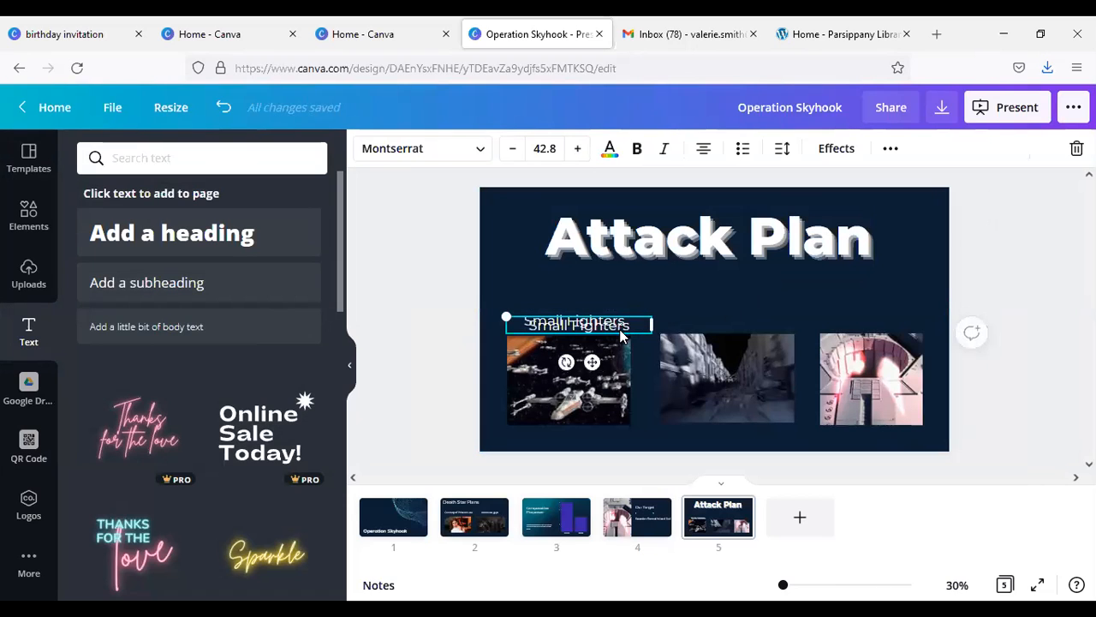
drag(622, 337, 769, 326)
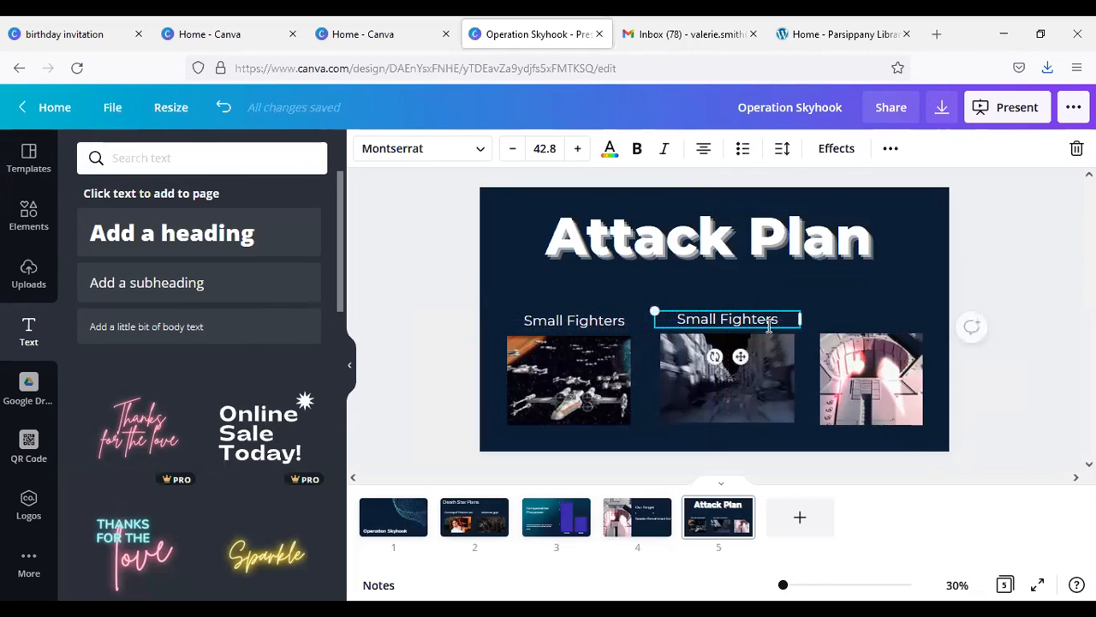
Step: Change the text of the label above the trench photo to "Navigate Trench"
triple_click(760, 321)
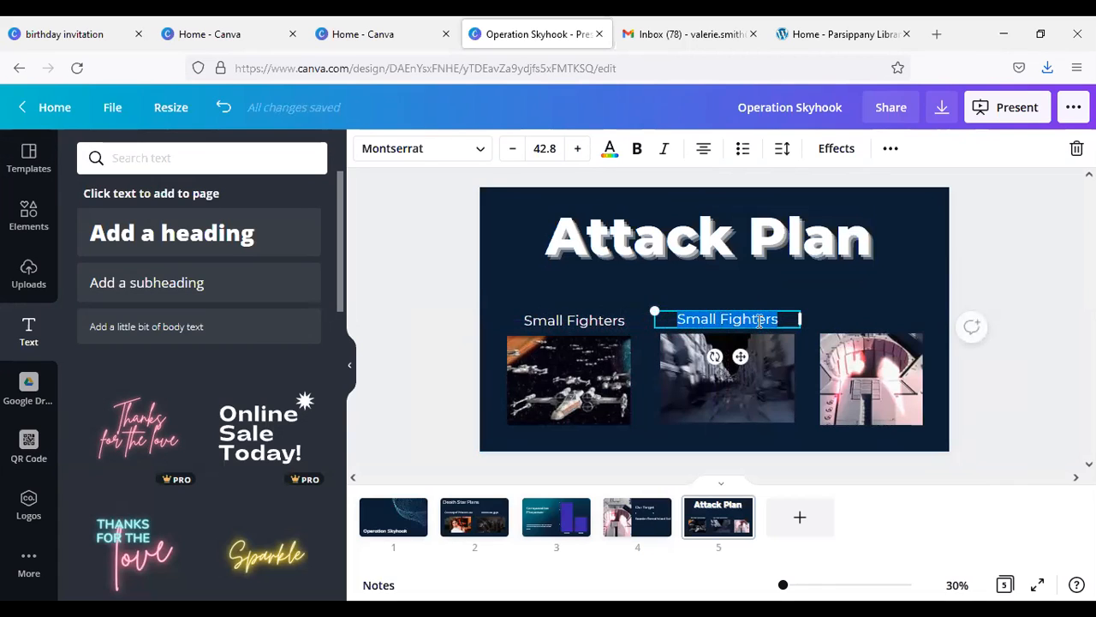
text(Nav)
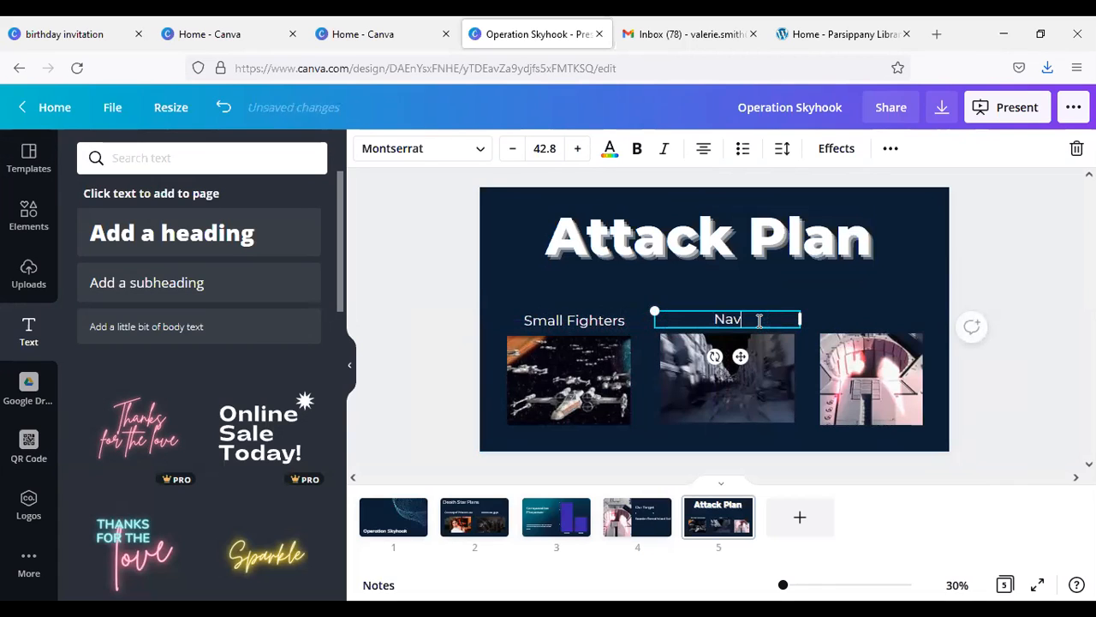
text(igate)
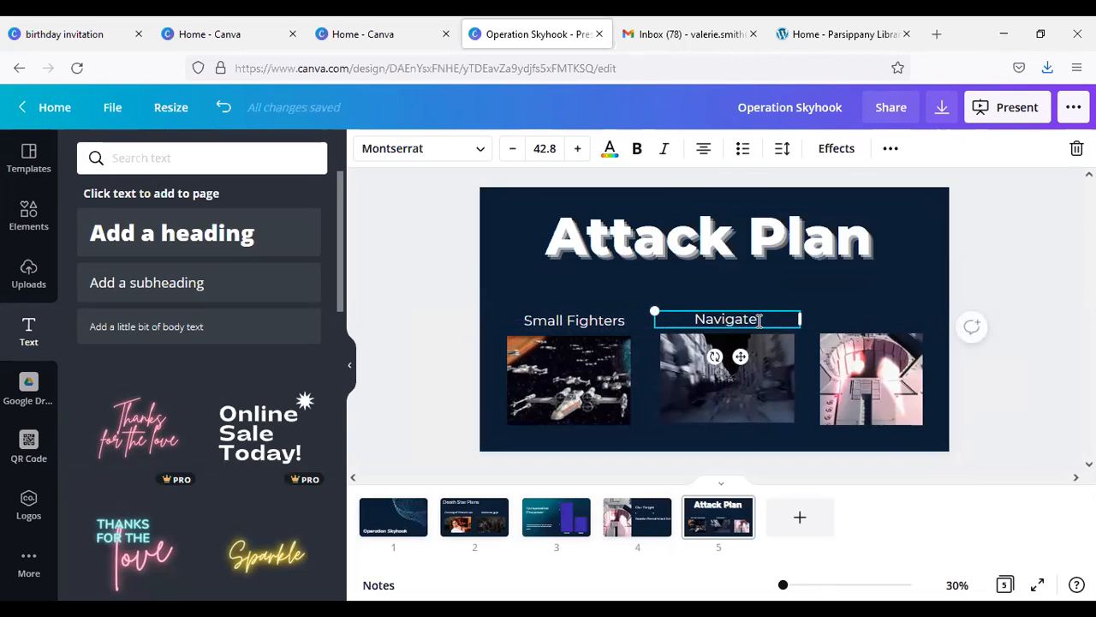
text( Trev)
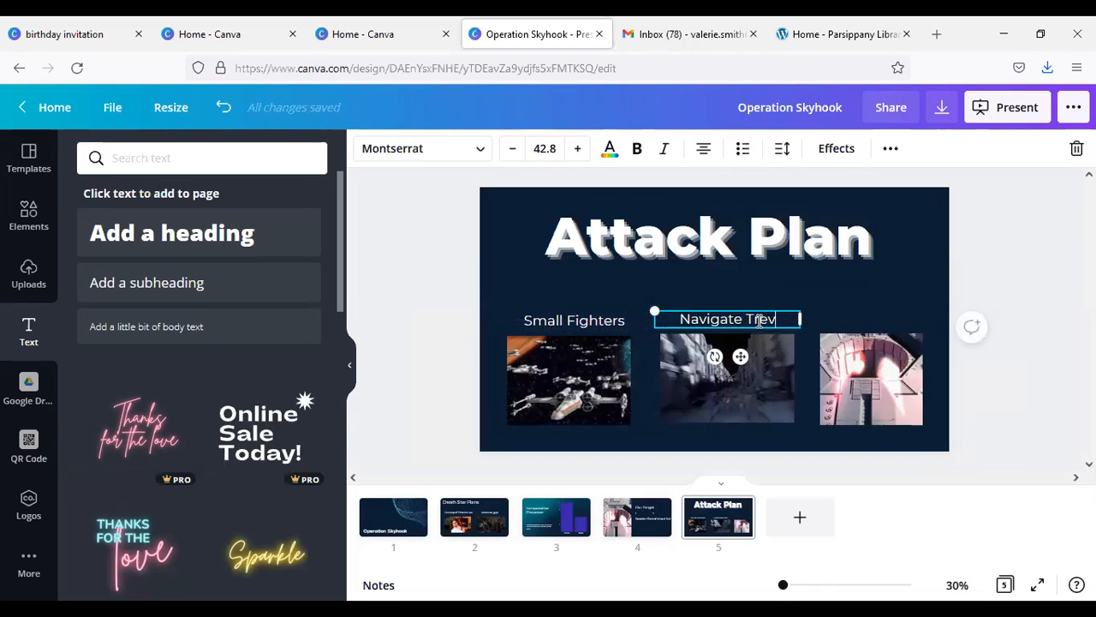
key(BackSpace)
key(BackSpace)
text(e)
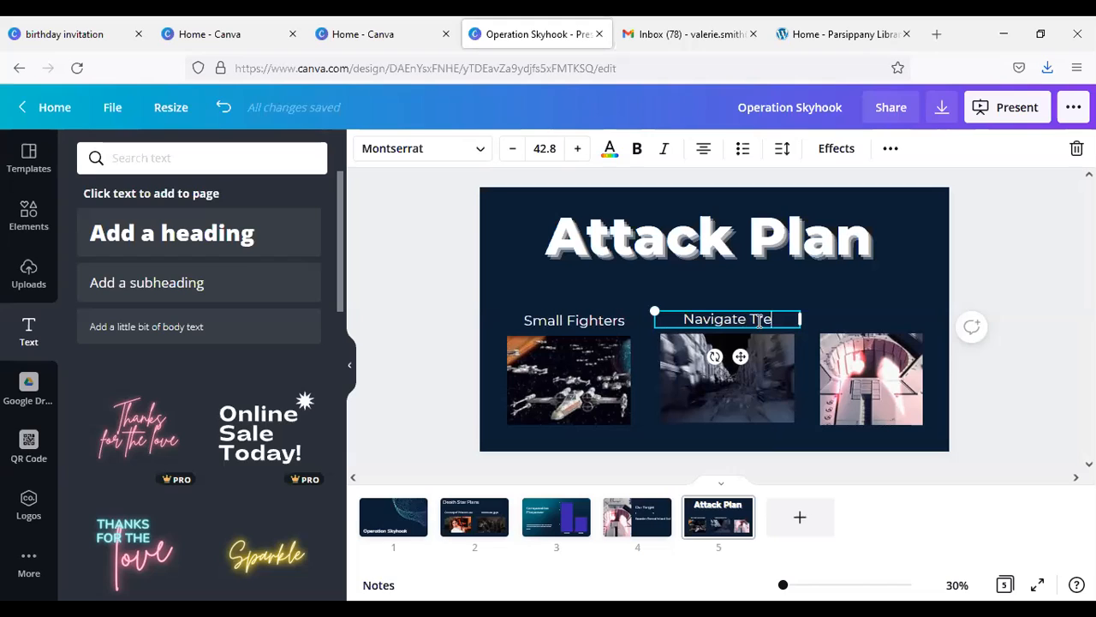
text(nch)
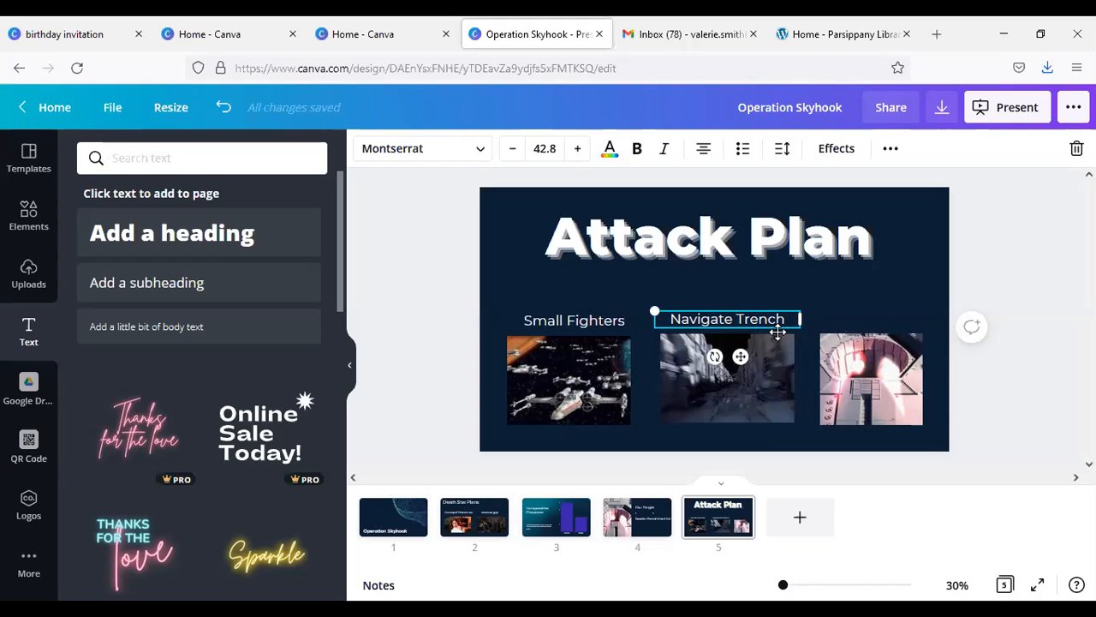
Step: Duplicate the "Navigate Trench" label and place the copy above the exhaust port photo
click(849, 317)
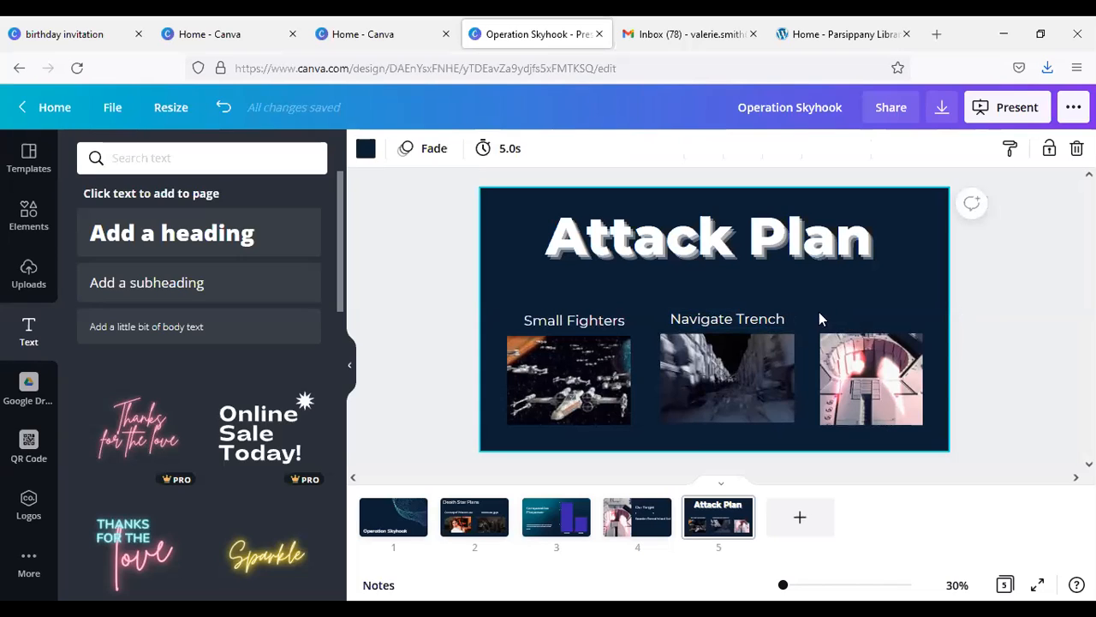
click(731, 321)
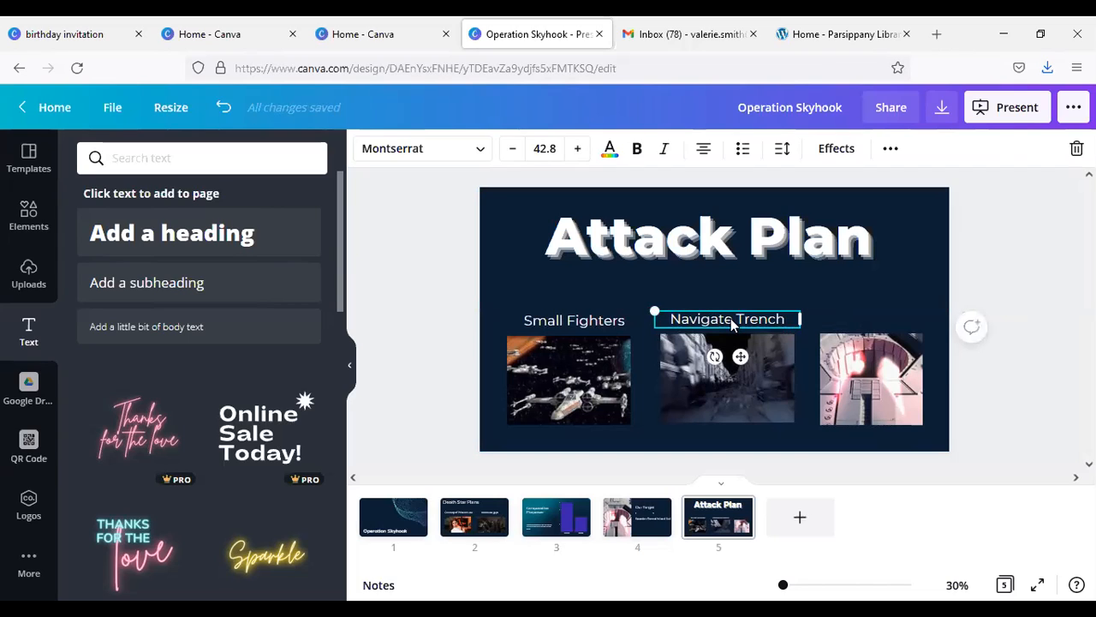
click(841, 314)
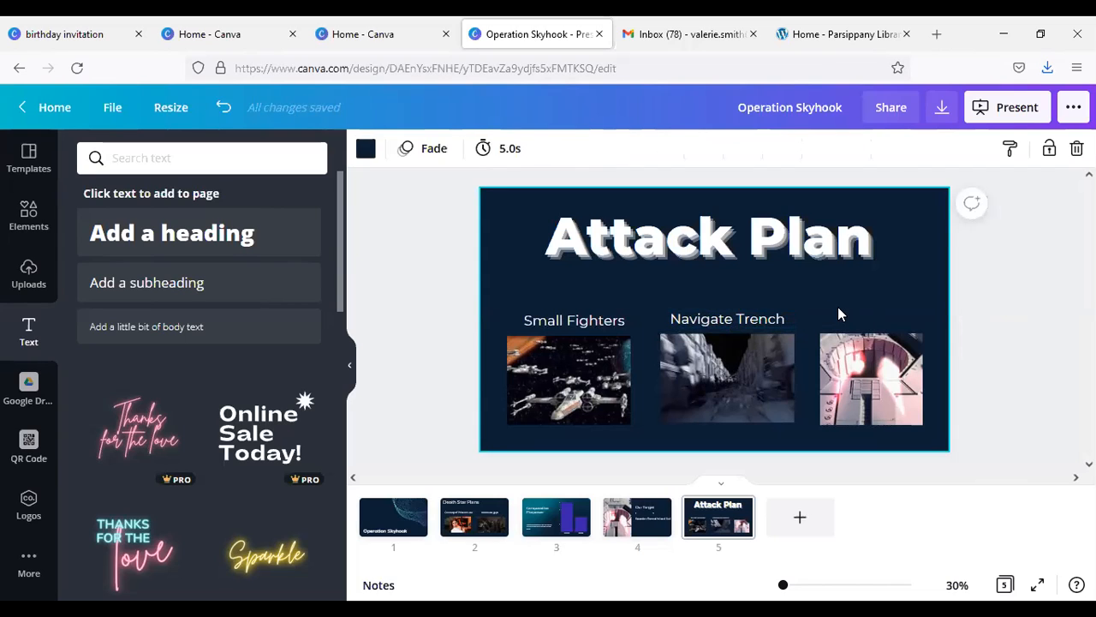
key(ctrl+v)
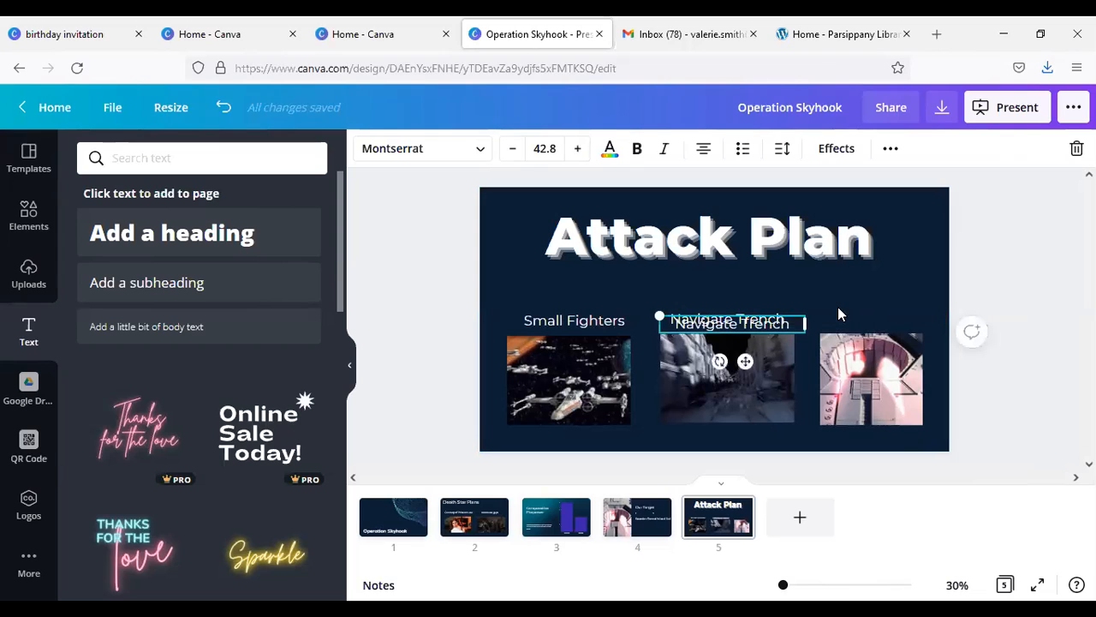
drag(751, 327, 901, 318)
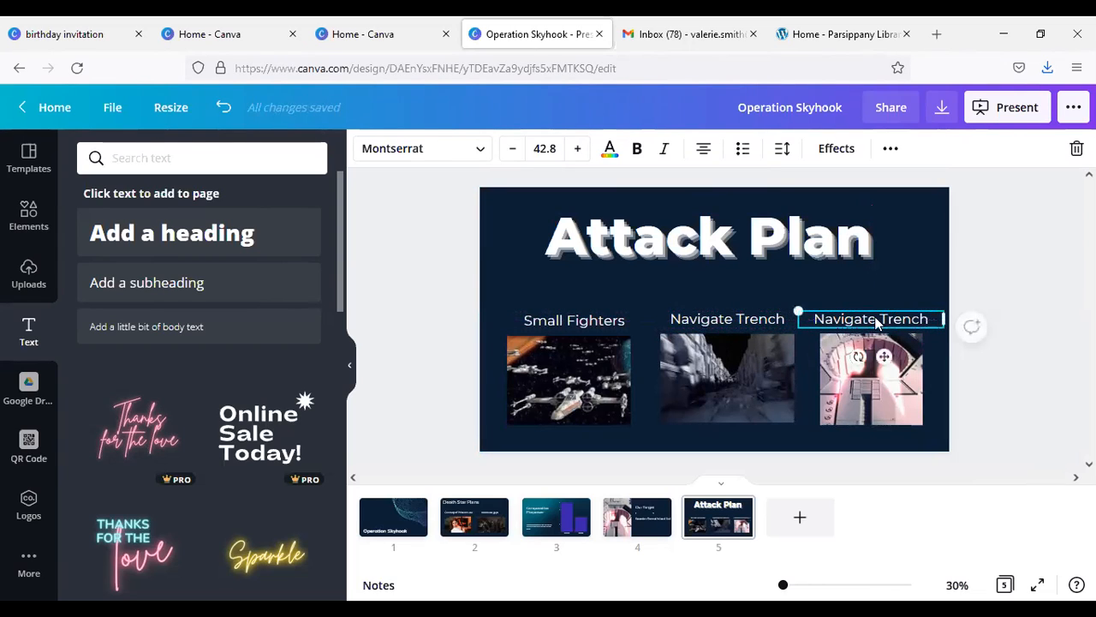
Step: Change the text of the label above the exhaust port photo to "Proton Torpedos"
triple_click(863, 321)
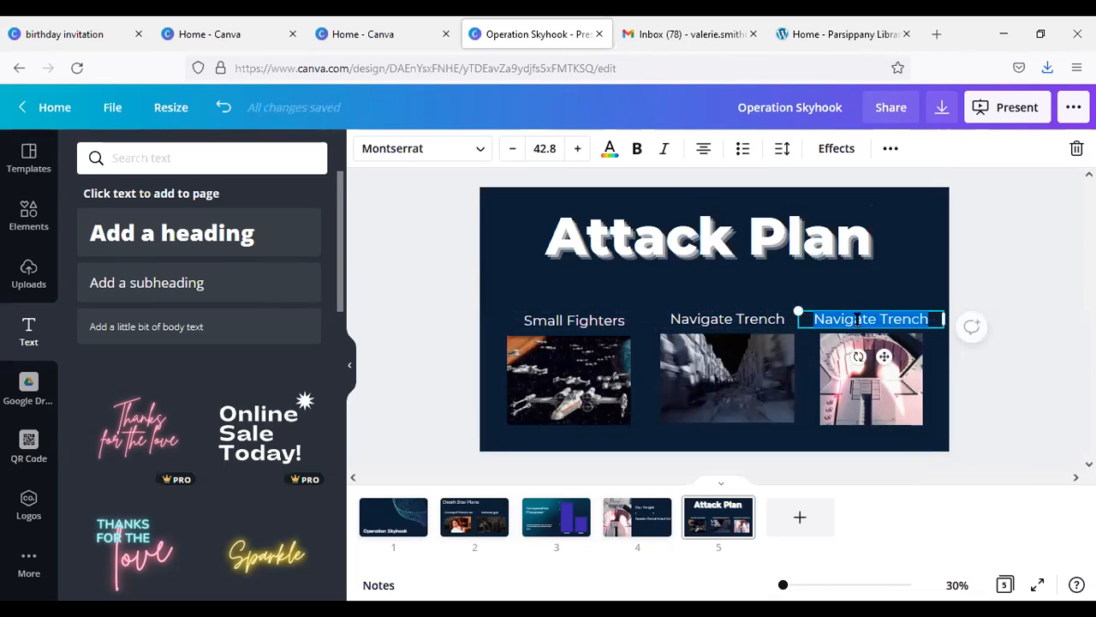
text(Protot)
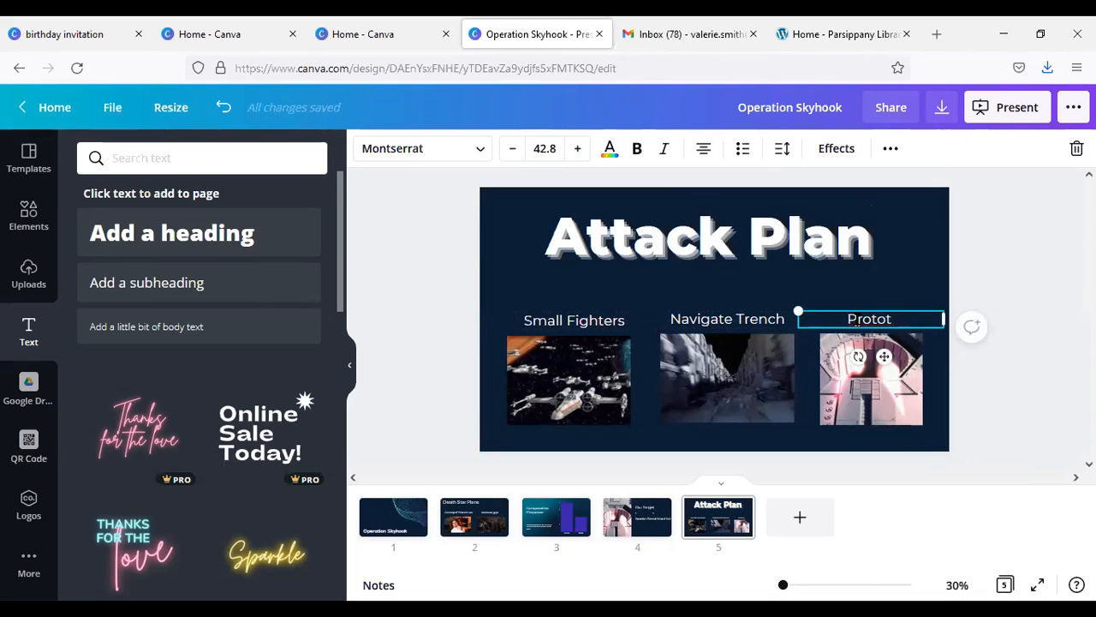
key(BackSpace)
text(n Torpedos)
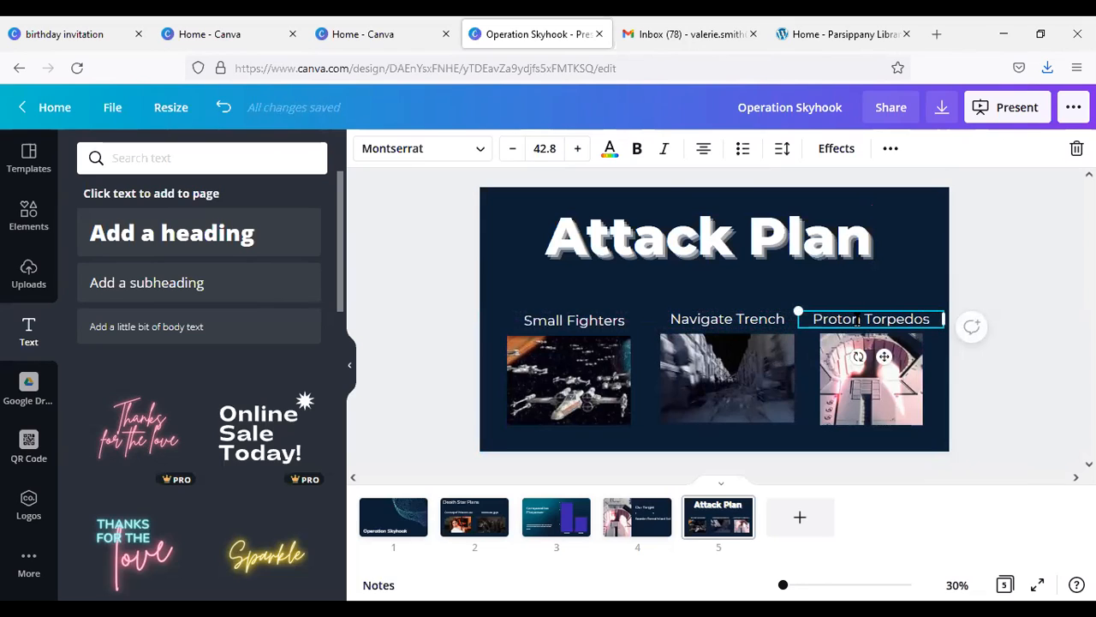
click(883, 302)
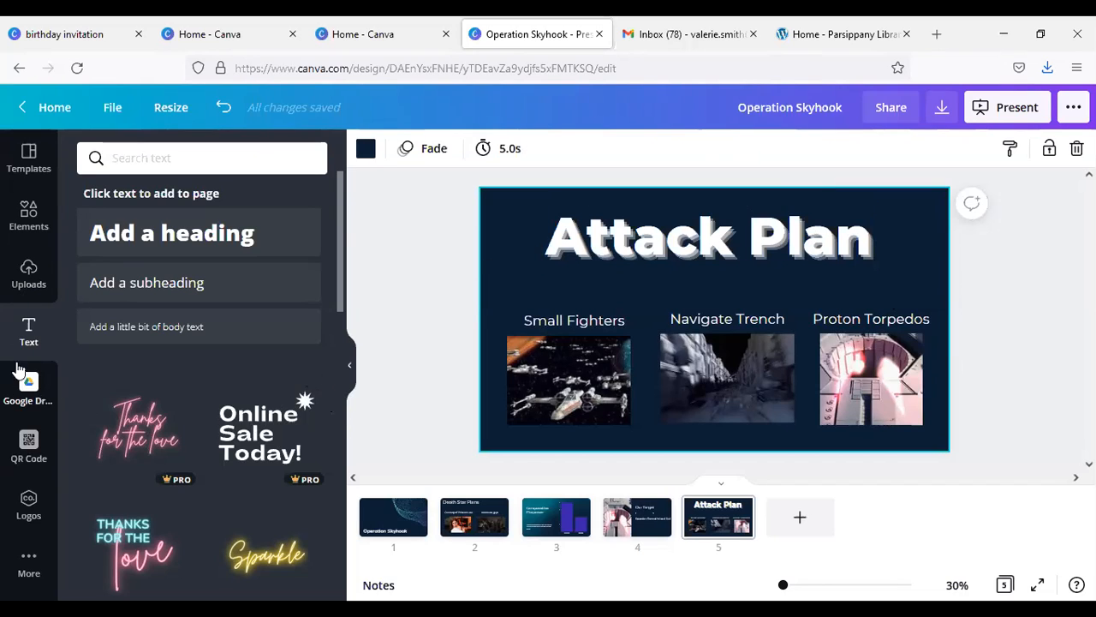
Step: Add a blank sixth page and place the uploaded black Rebel emblem on its left half, slightly reduced in size
click(796, 521)
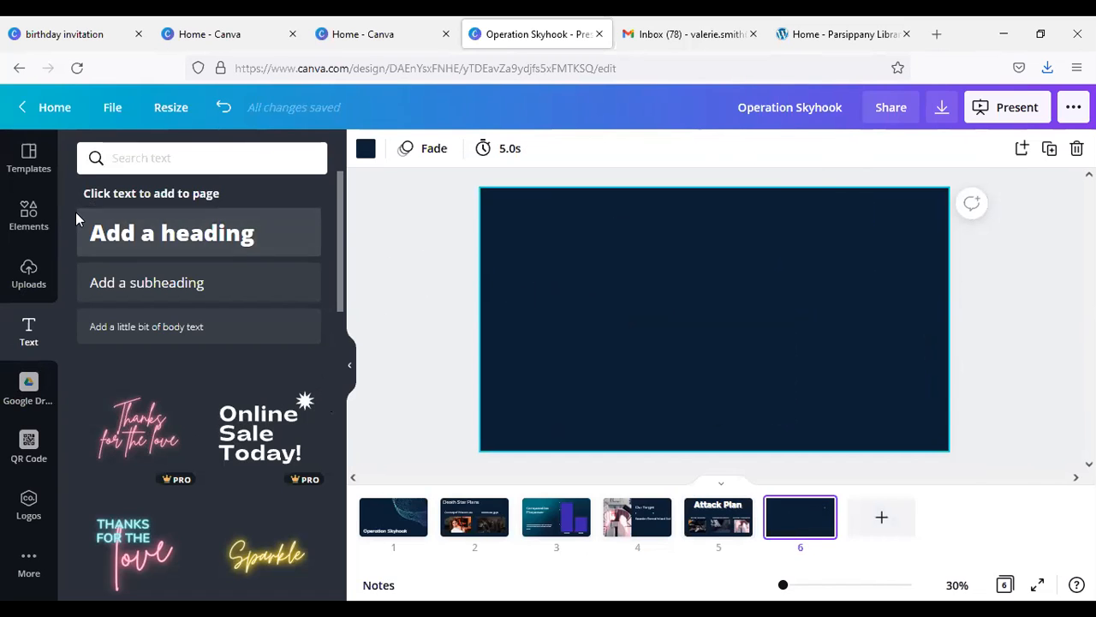
click(47, 270)
drag(253, 287, 514, 282)
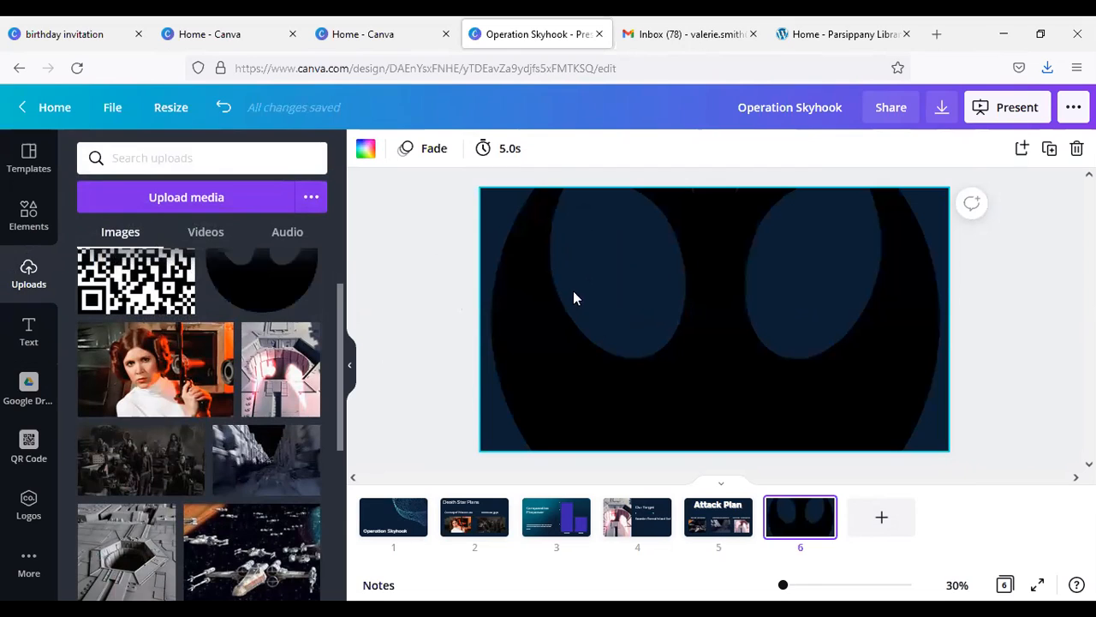
key(ctrl+z)
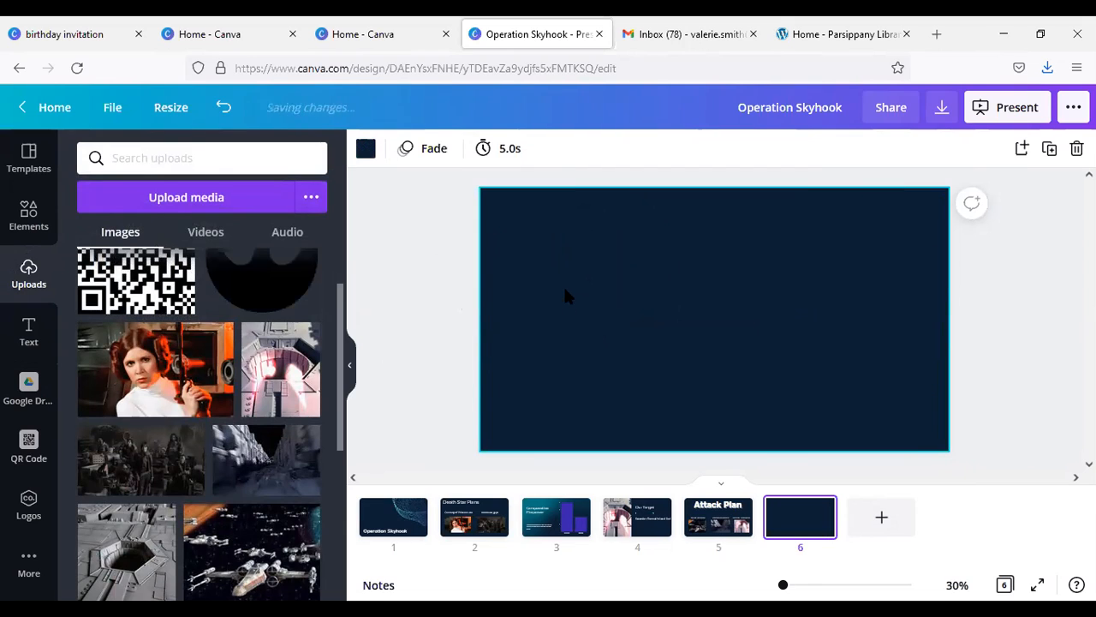
drag(276, 288, 576, 314)
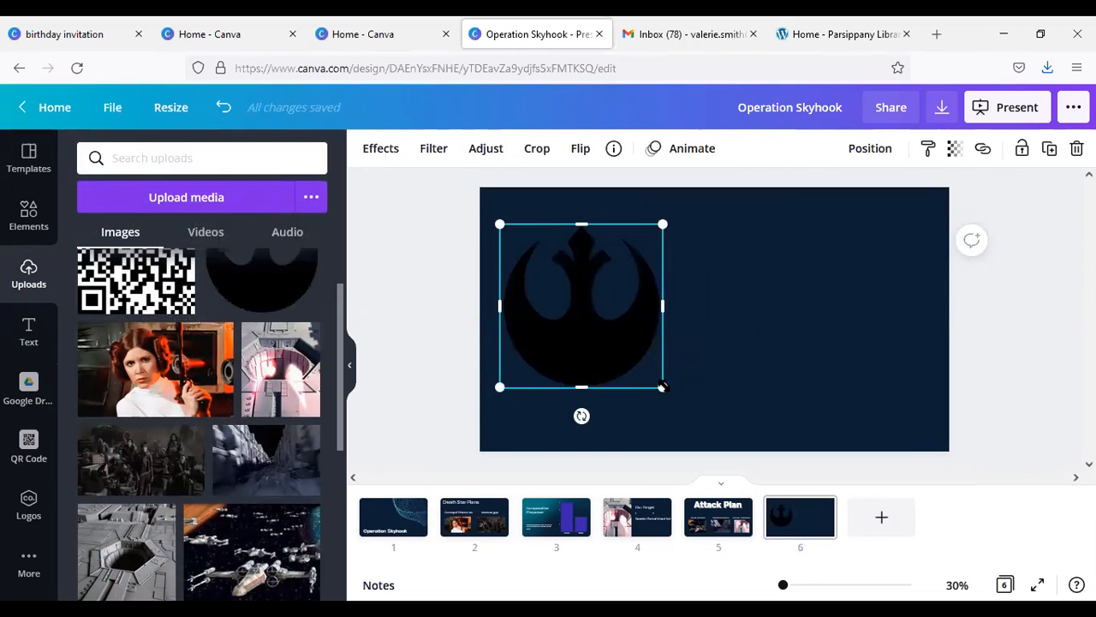
drag(662, 386, 630, 354)
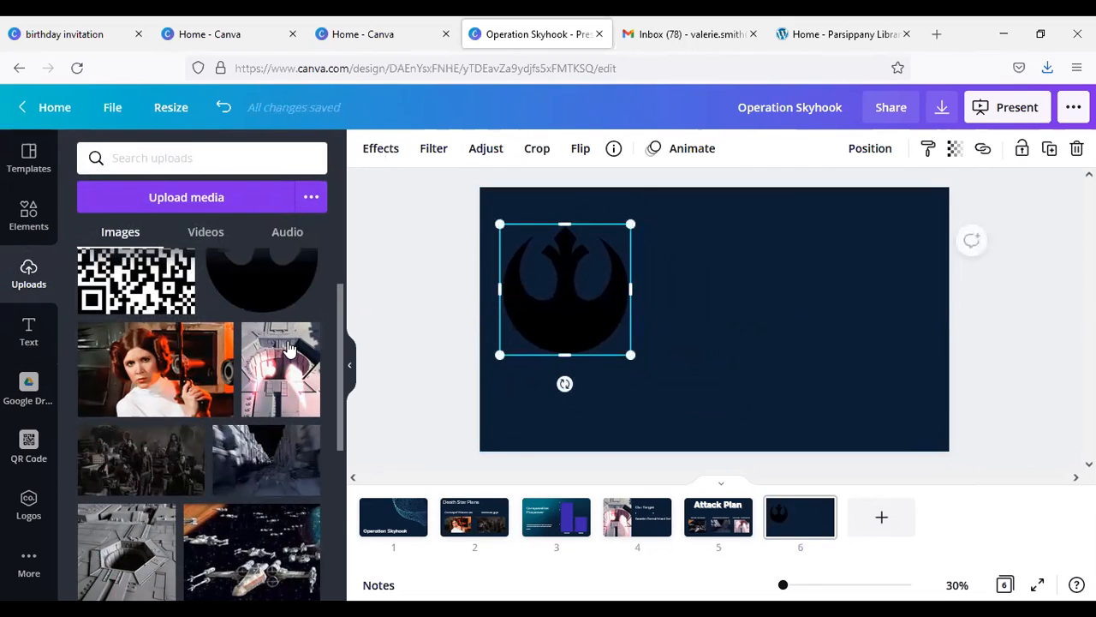
Step: Add a Montserrat Semi-Bold heading and place it beside the Rebel emblem, enlarged to about font size 151
click(30, 330)
click(215, 232)
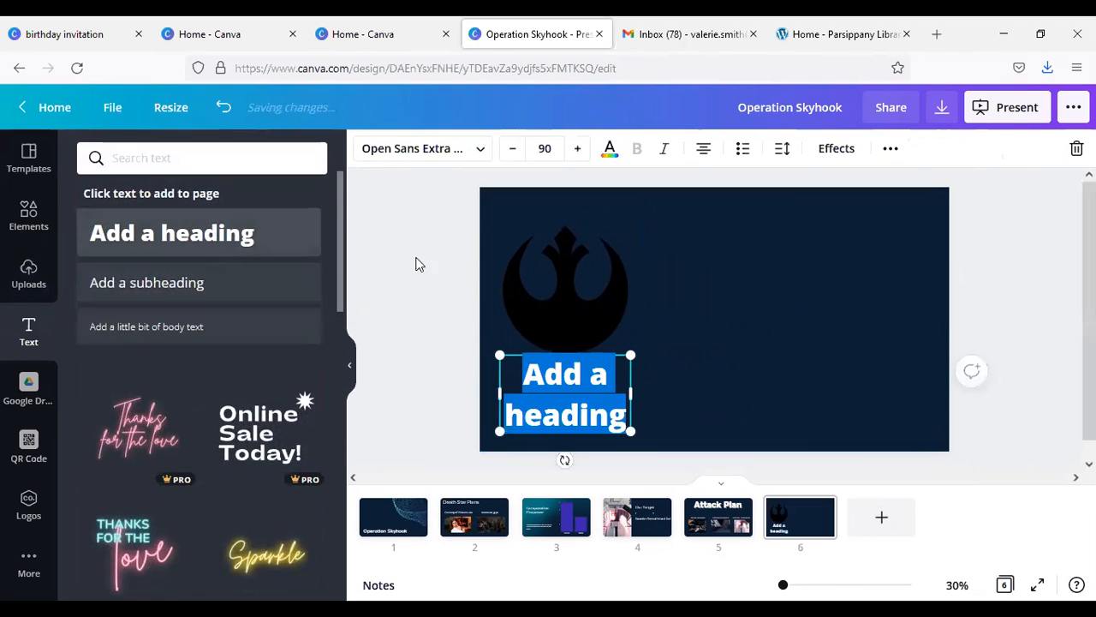
click(481, 152)
text(mont)
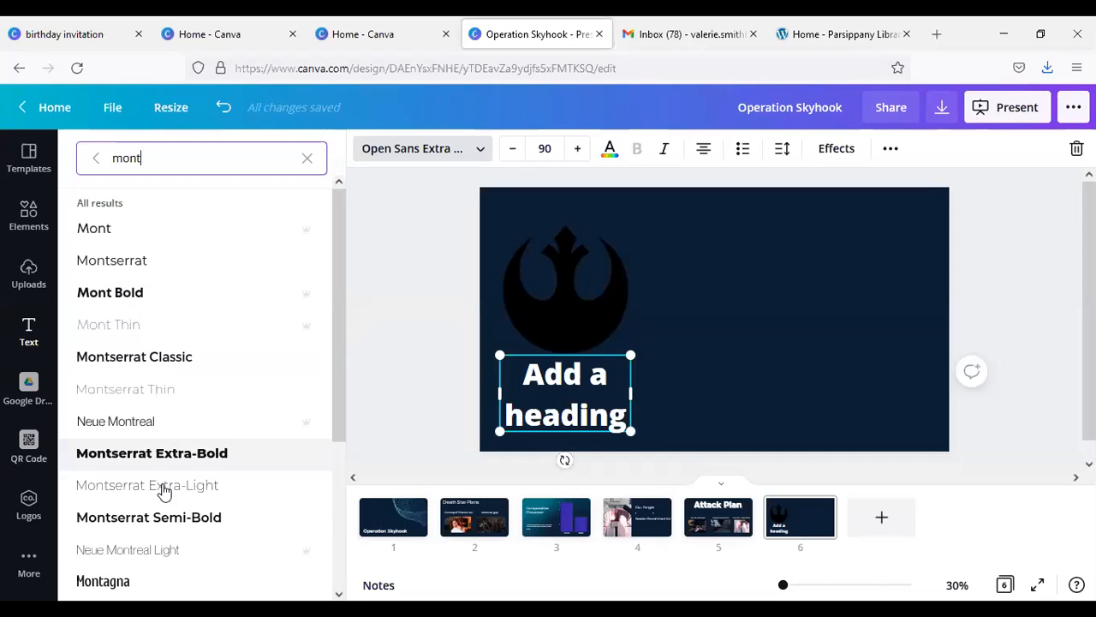
click(279, 505)
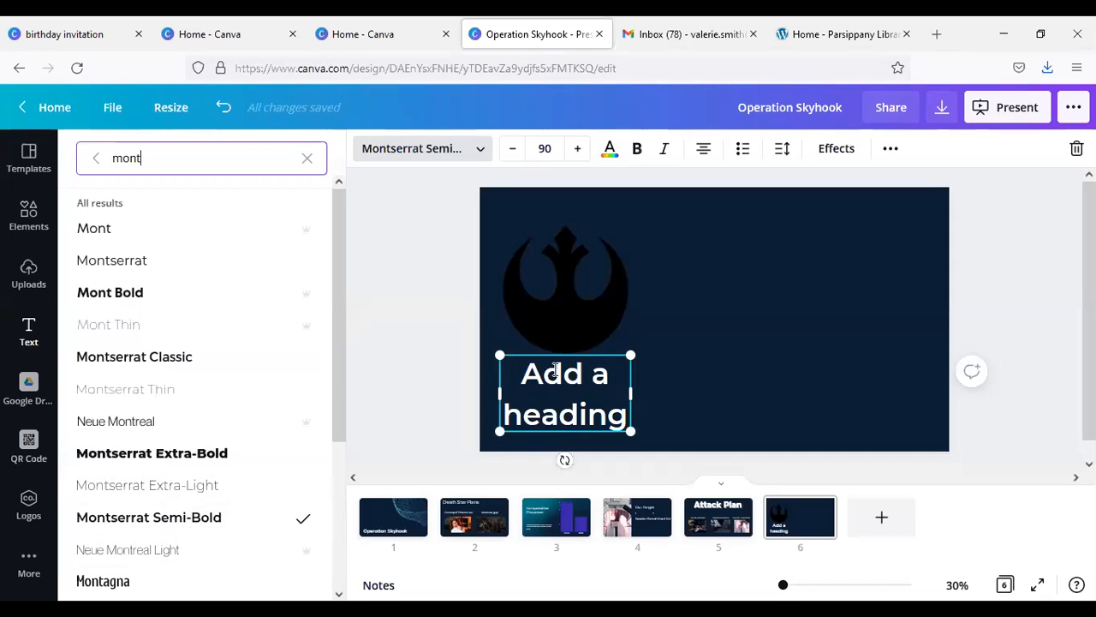
drag(578, 354, 746, 251)
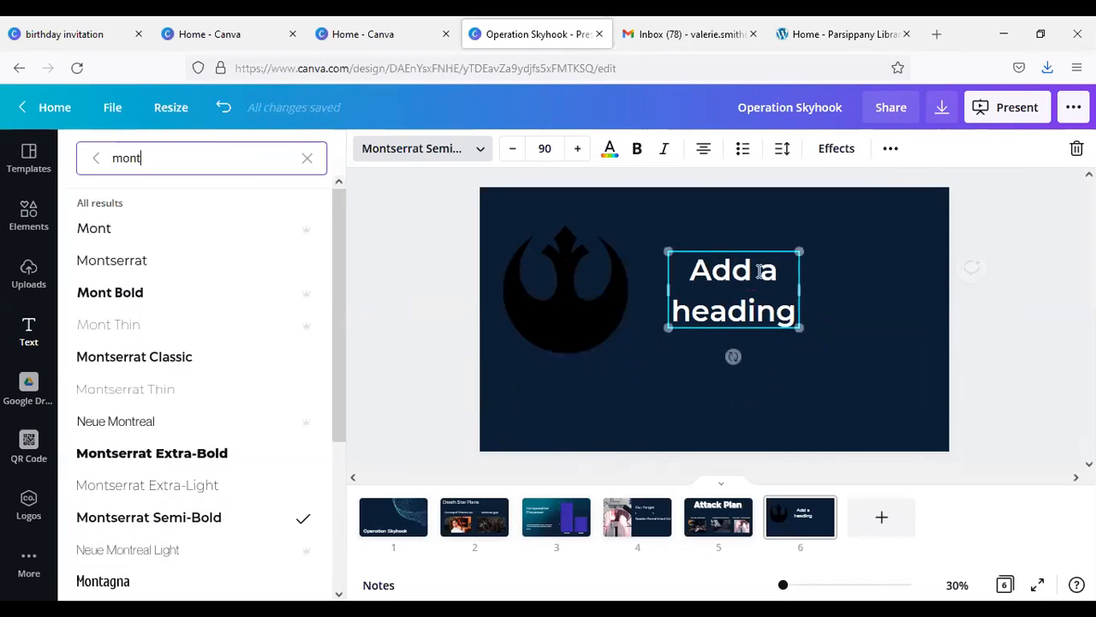
drag(801, 328, 932, 315)
Step: Replace the heading placeholder on page 6 with "May the Force Be With You"
triple_click(779, 285)
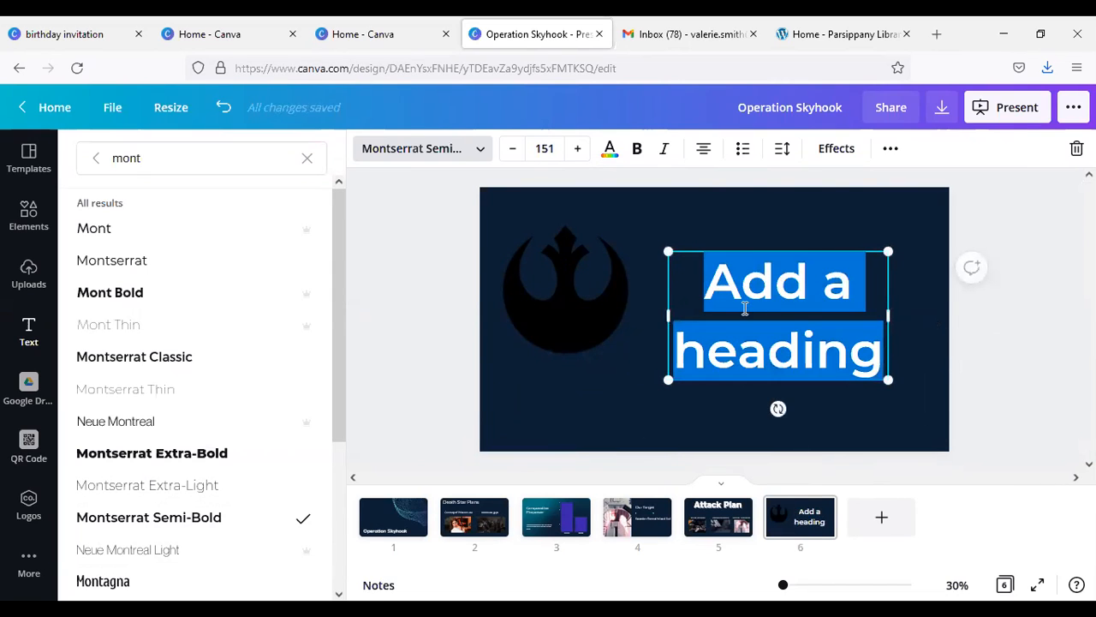
text(May the Fo)
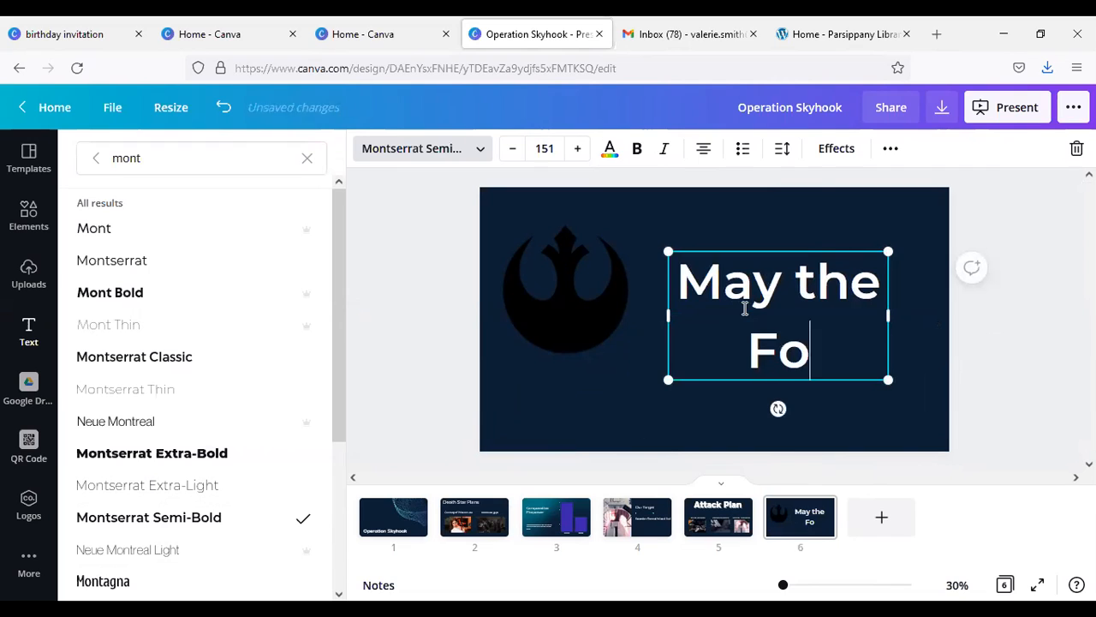
text(rce b)
key(BackSpace)
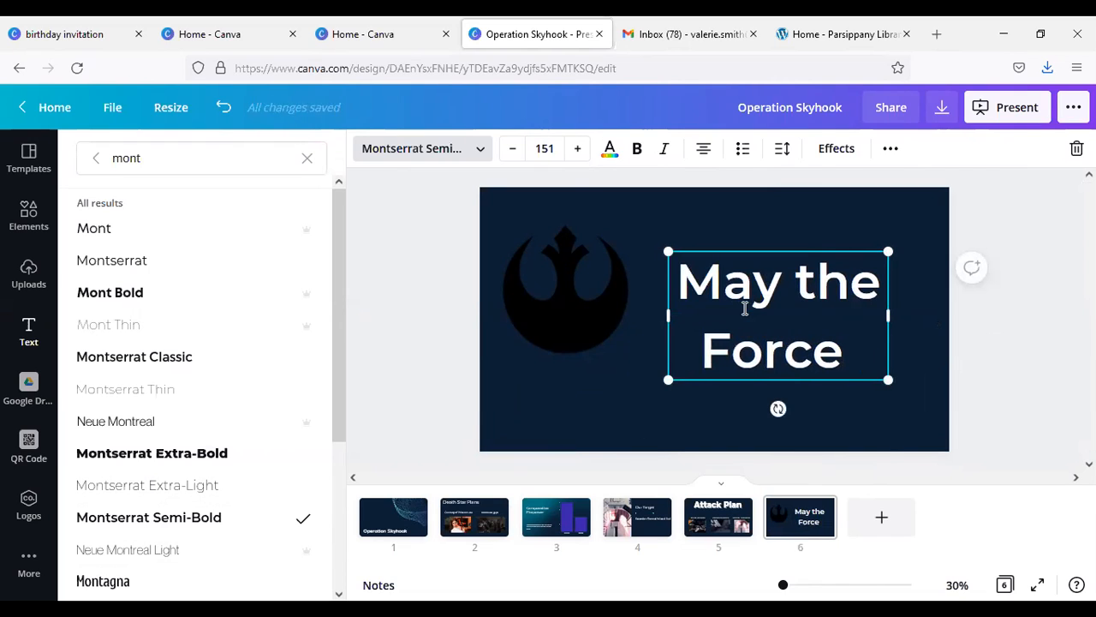
text(Be With You)
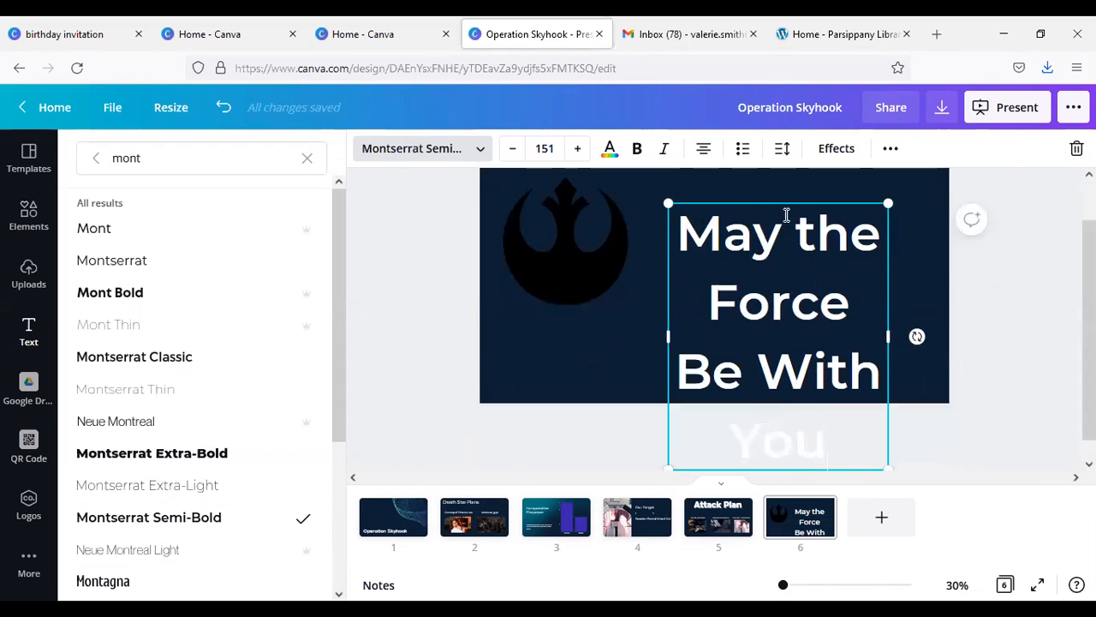
Step: Move the "May the Force Be With You" text up and shrink it to about font size 135 to fit the page
scroll(786, 215, up, 1)
drag(752, 250, 755, 191)
drag(672, 461, 694, 434)
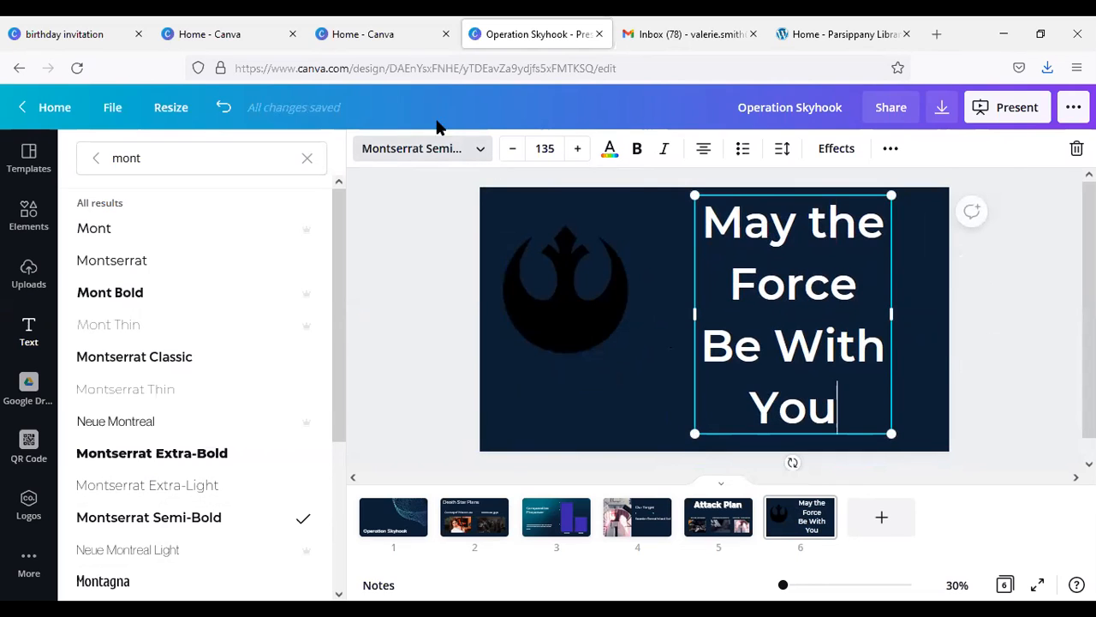
Step: Preview text animations such as Burst and apply the Skate animation to the "May the Force Be With You" text
click(844, 151)
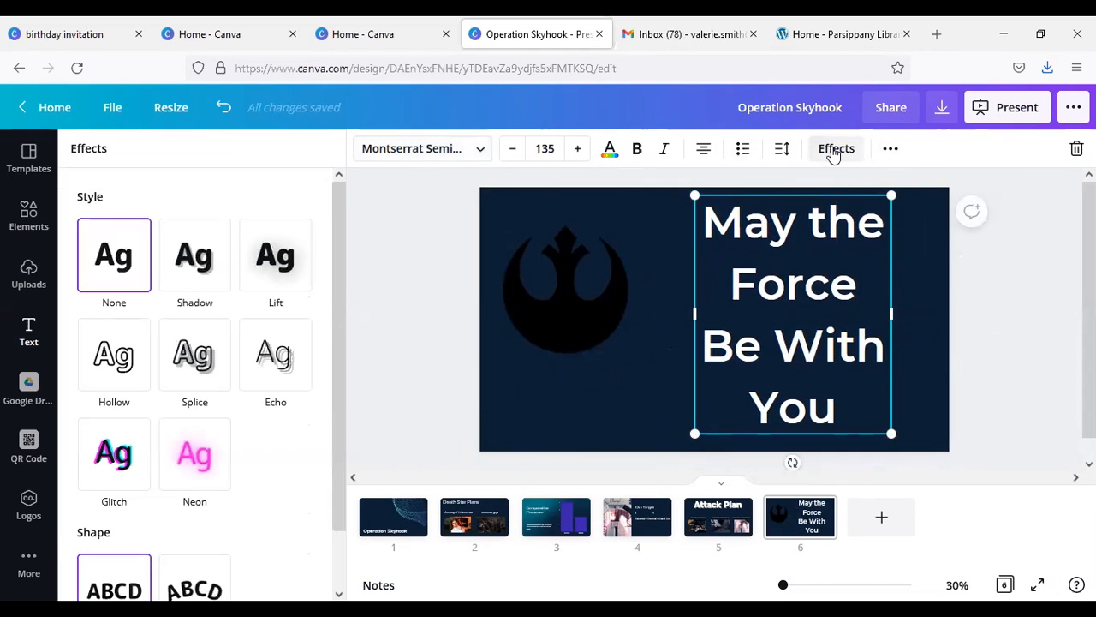
drag(335, 277, 327, 227)
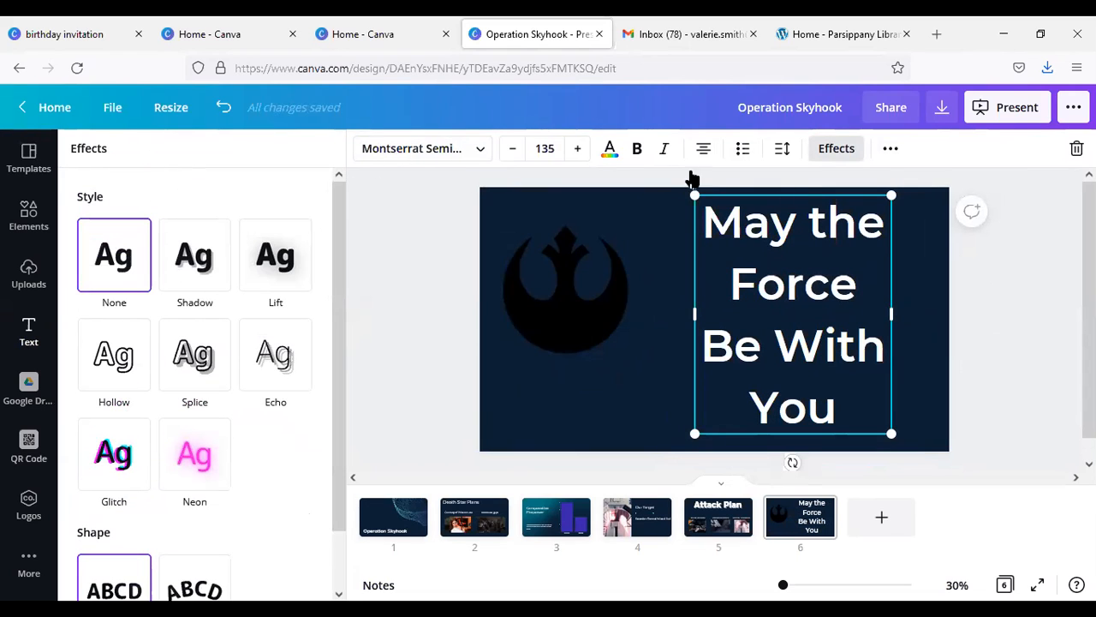
click(892, 148)
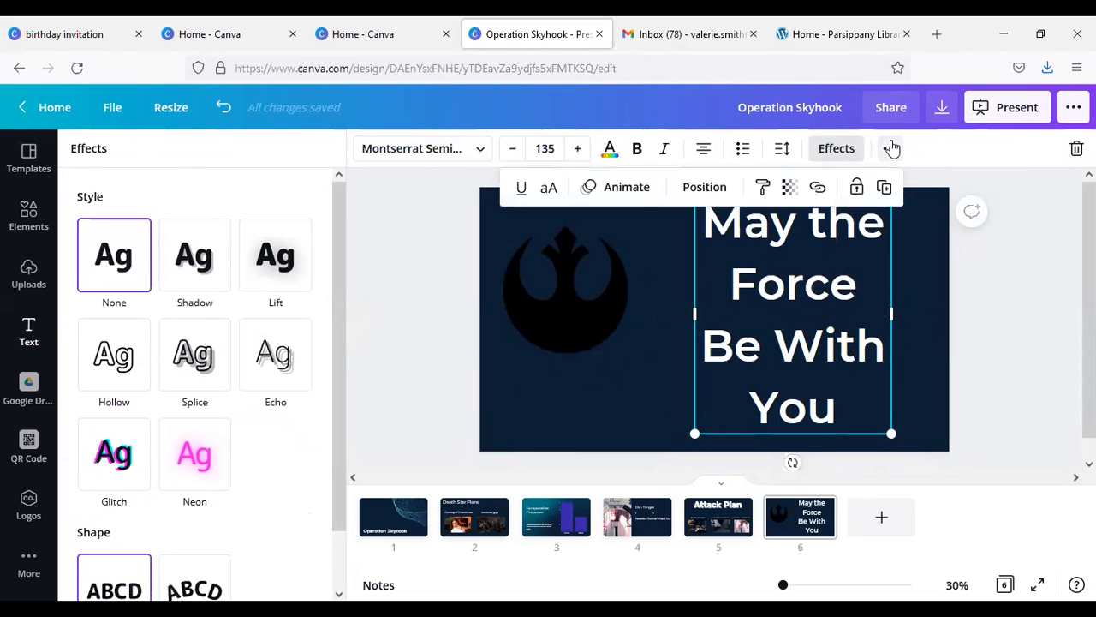
click(622, 190)
click(290, 347)
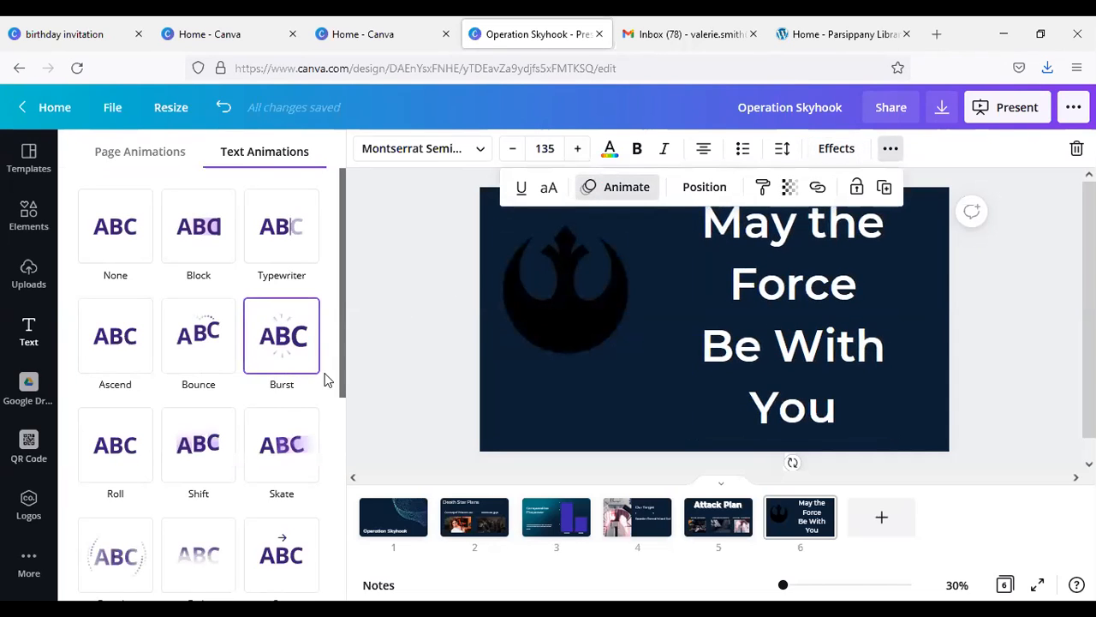
drag(343, 384, 342, 451)
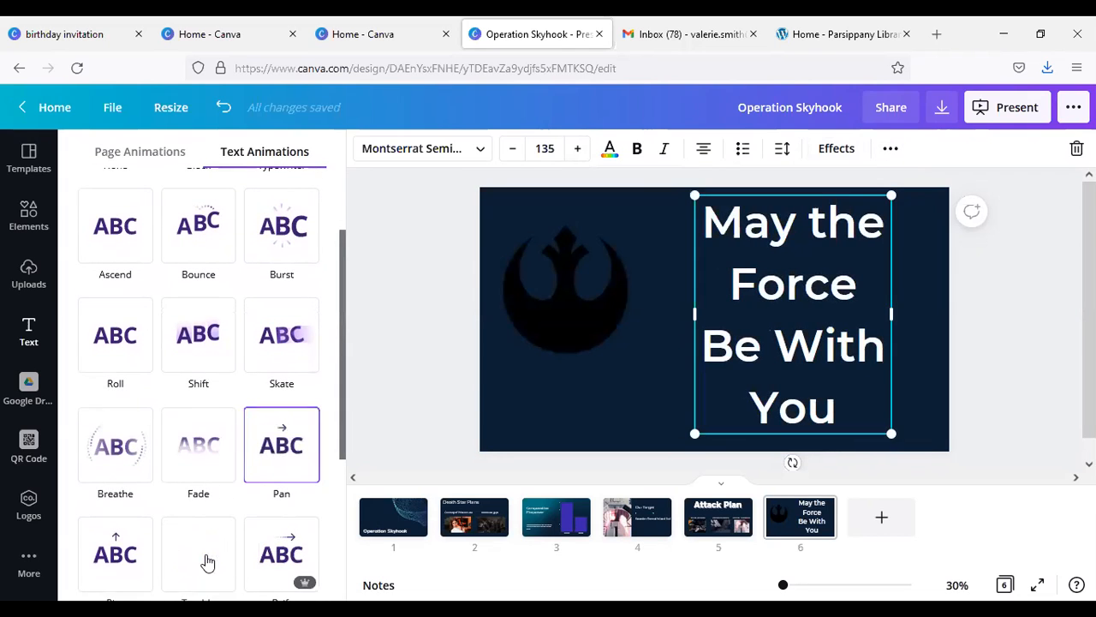
scroll(195, 552, down, 2)
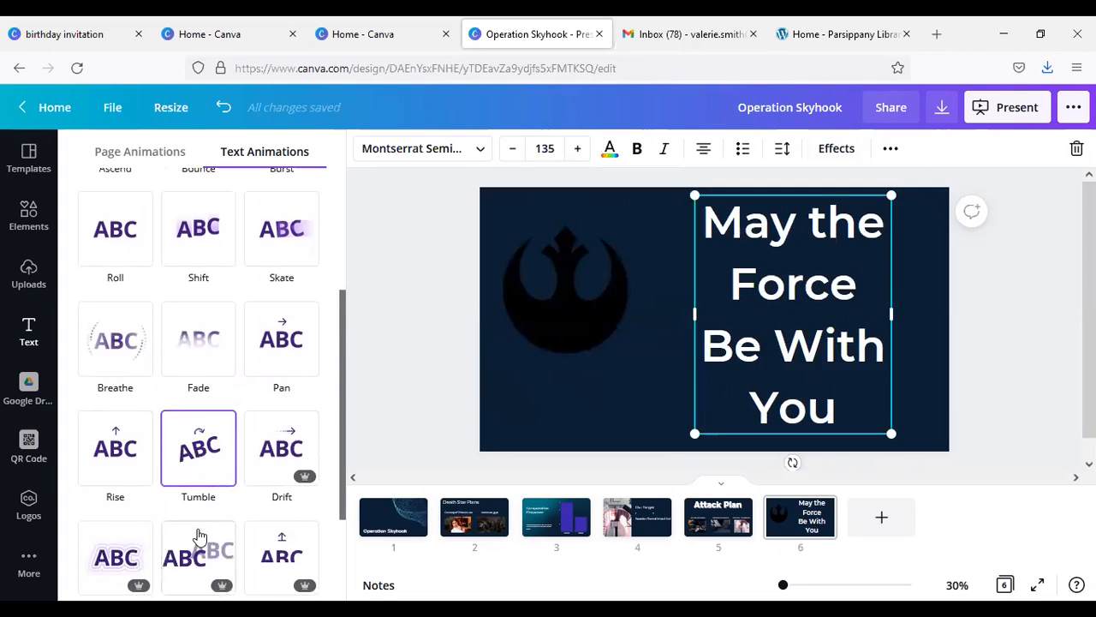
scroll(189, 479, up, 1)
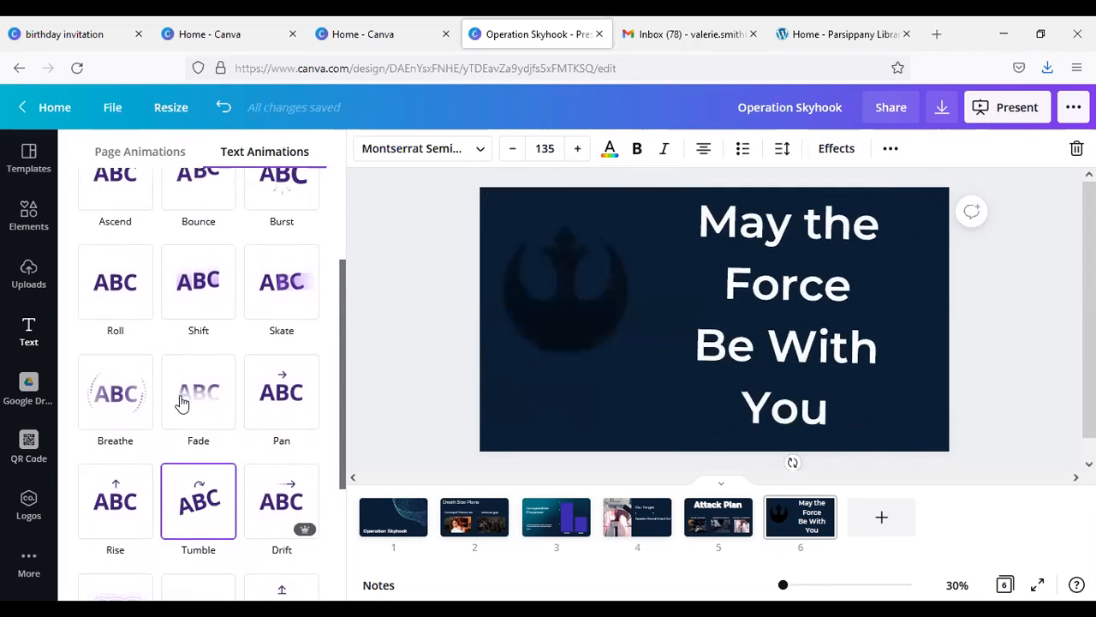
click(283, 209)
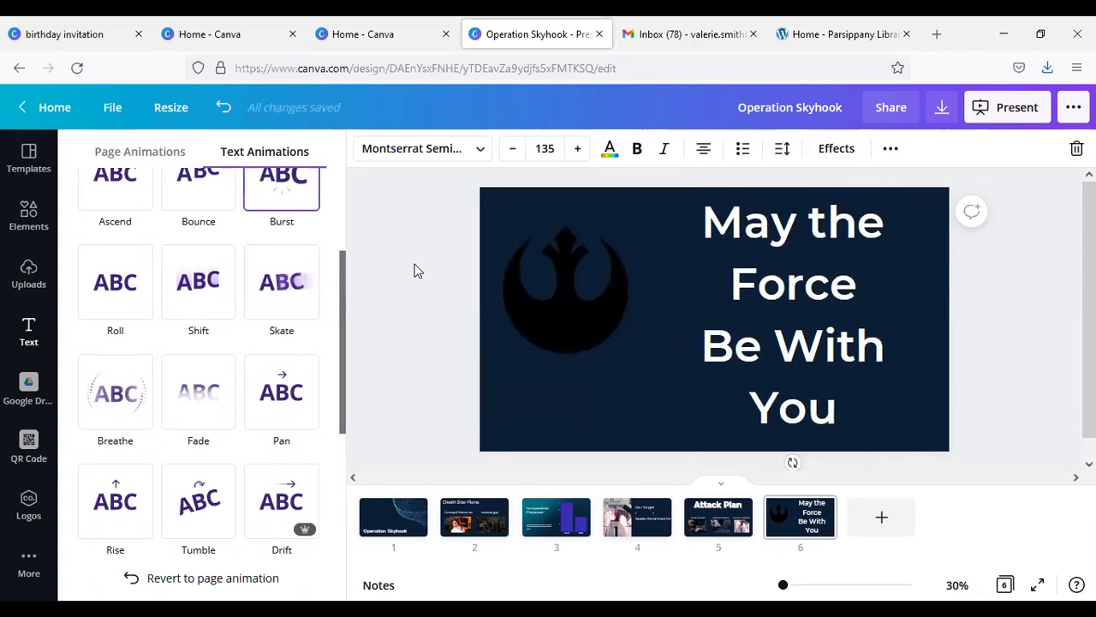
click(281, 304)
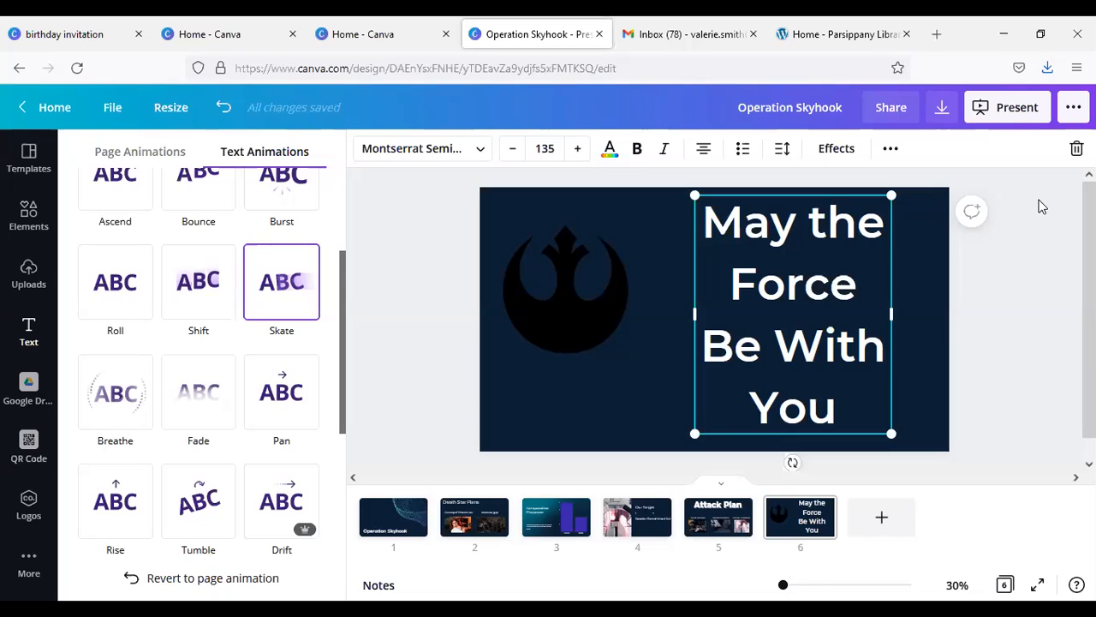
Step: Review the presentation types and start presenting full screen with the Standard type
click(999, 122)
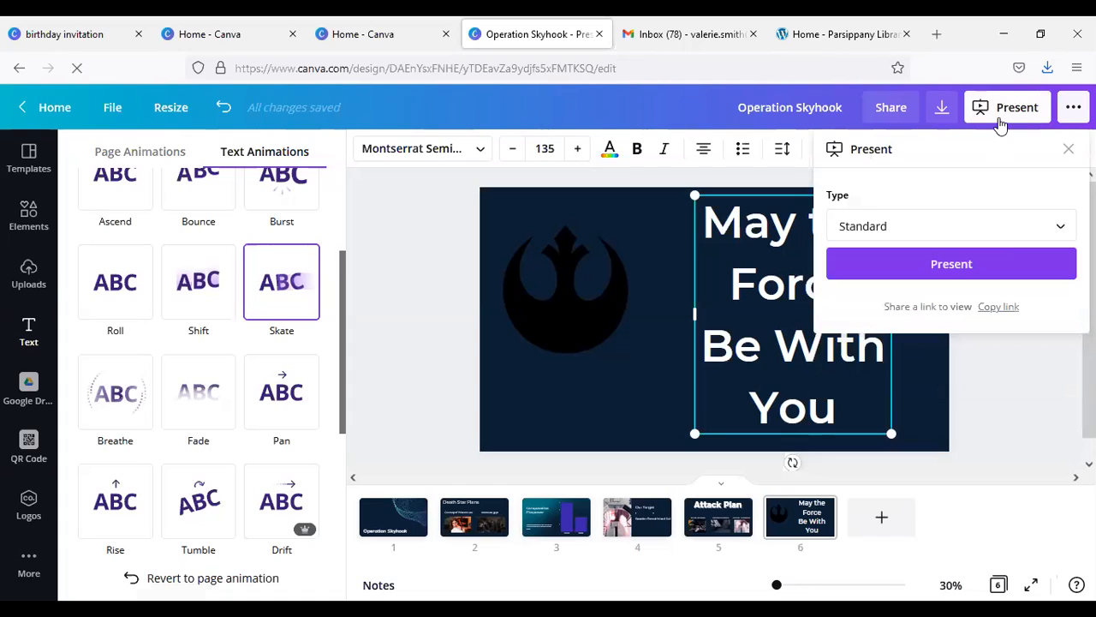
click(992, 227)
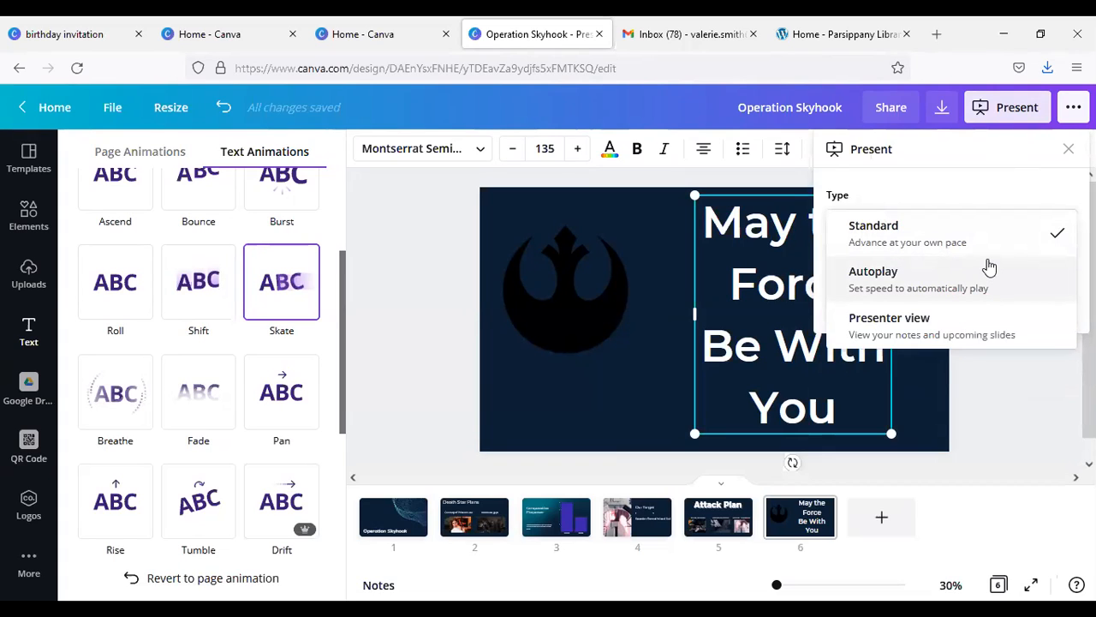
click(1004, 373)
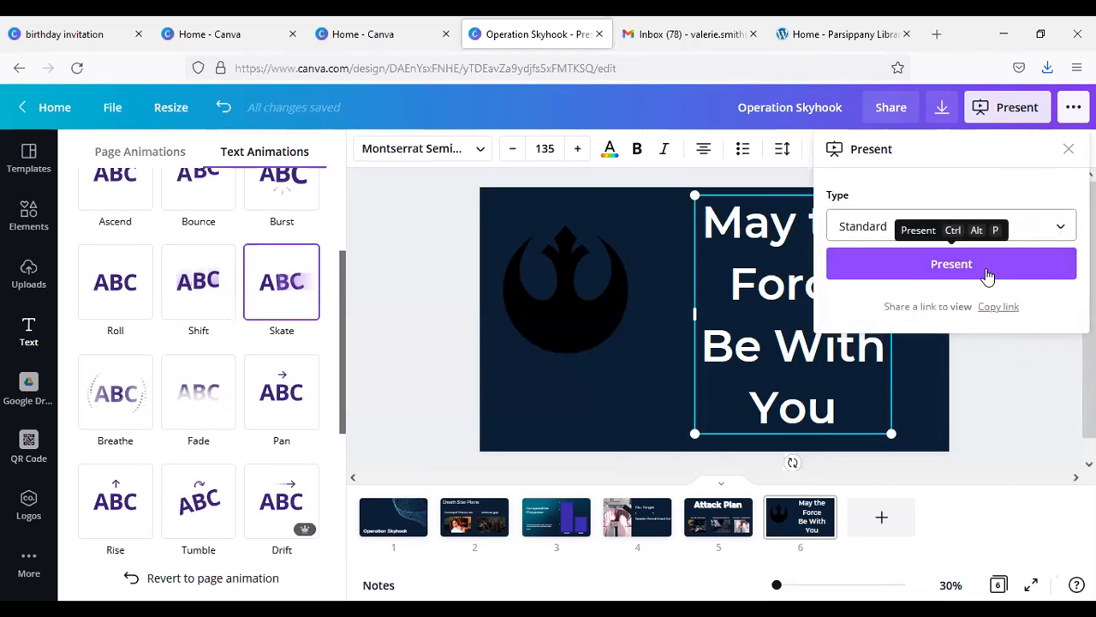
click(981, 267)
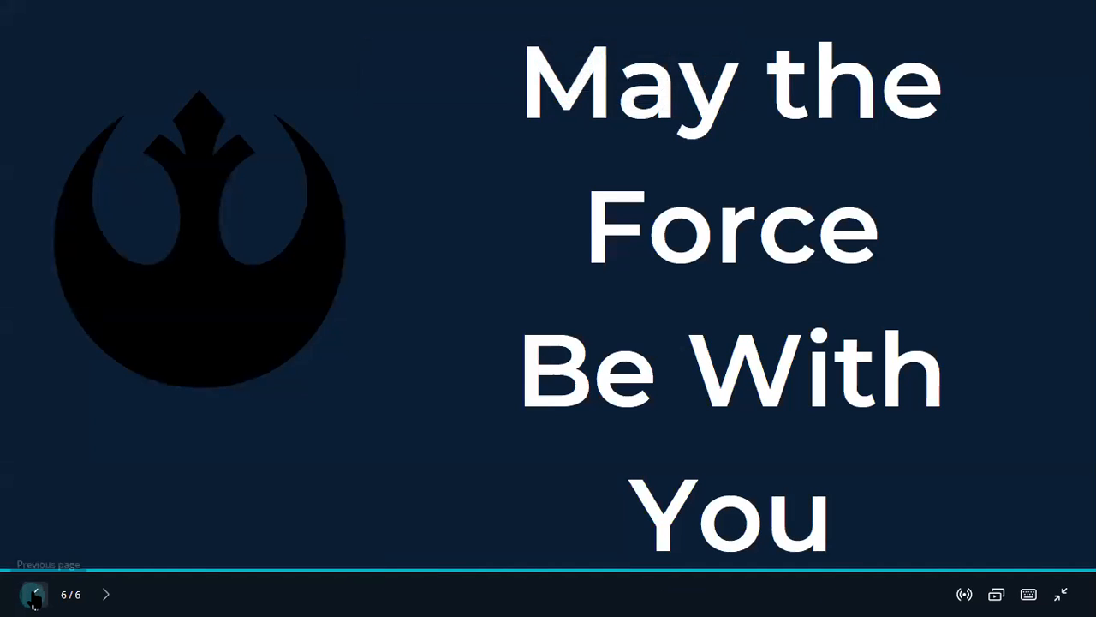
Step: Go back to the title slide, play through the slides to the final page, and exit the full-screen presentation
click(35, 594)
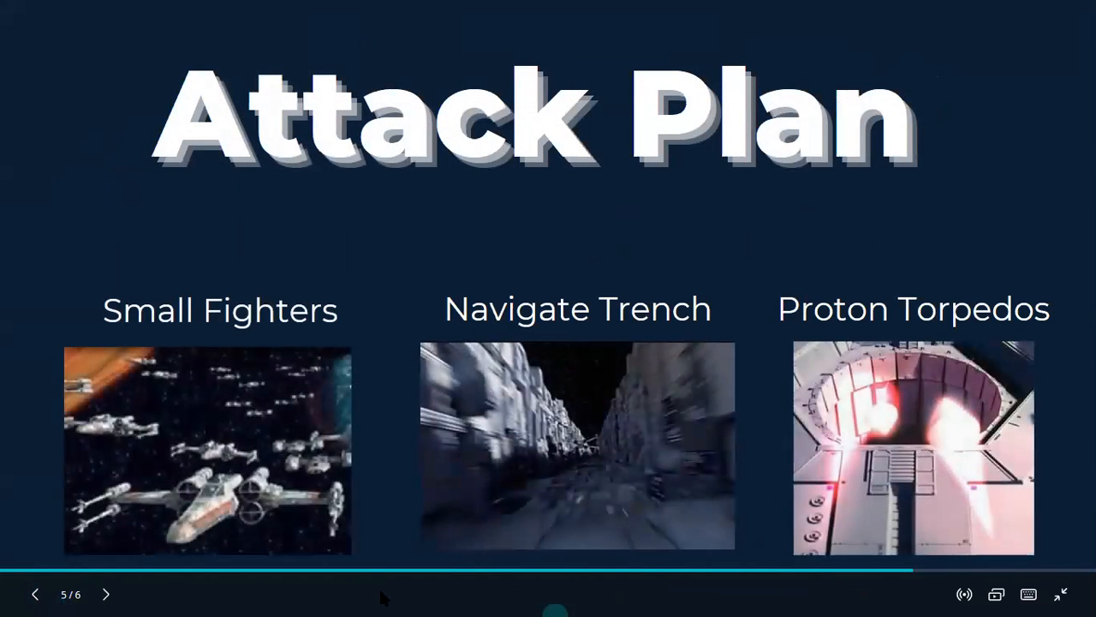
click(26, 568)
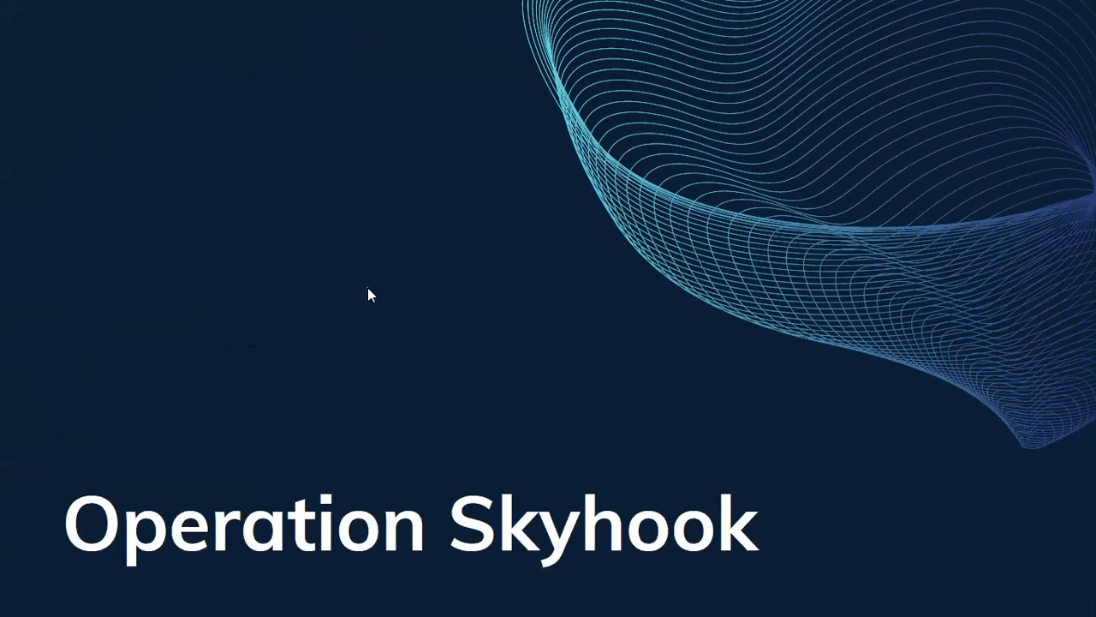
click(379, 330)
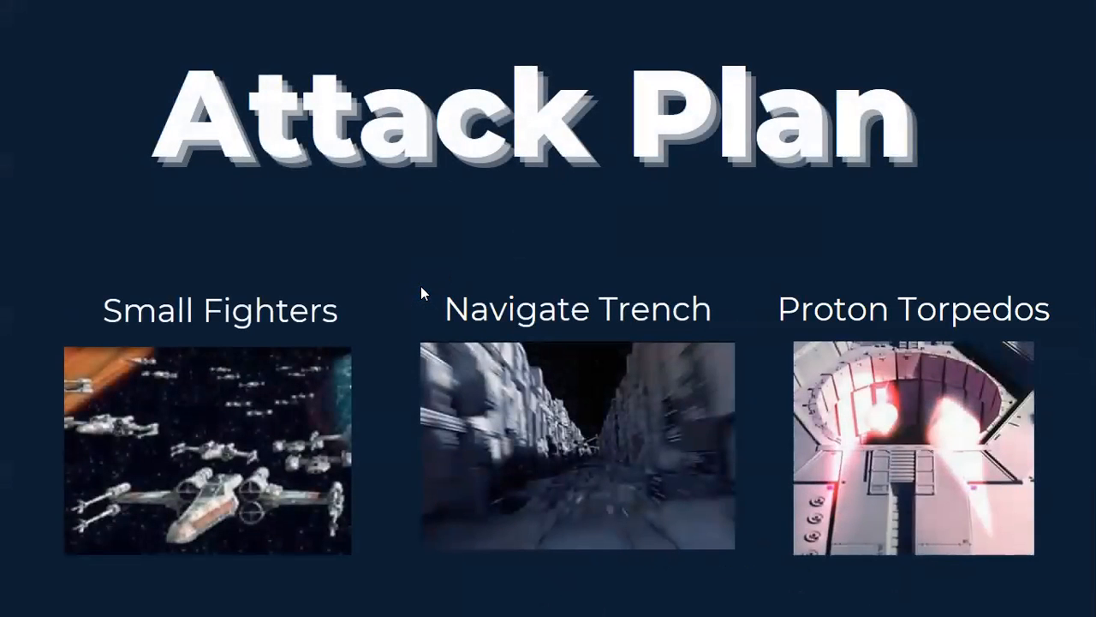
click(421, 286)
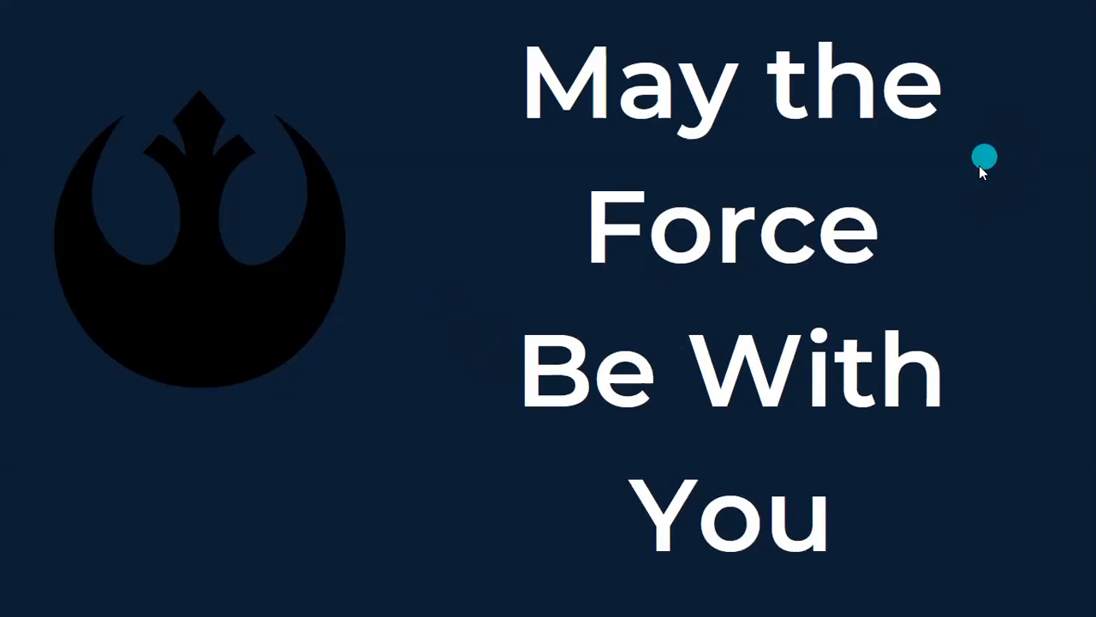
right_click(436, 357)
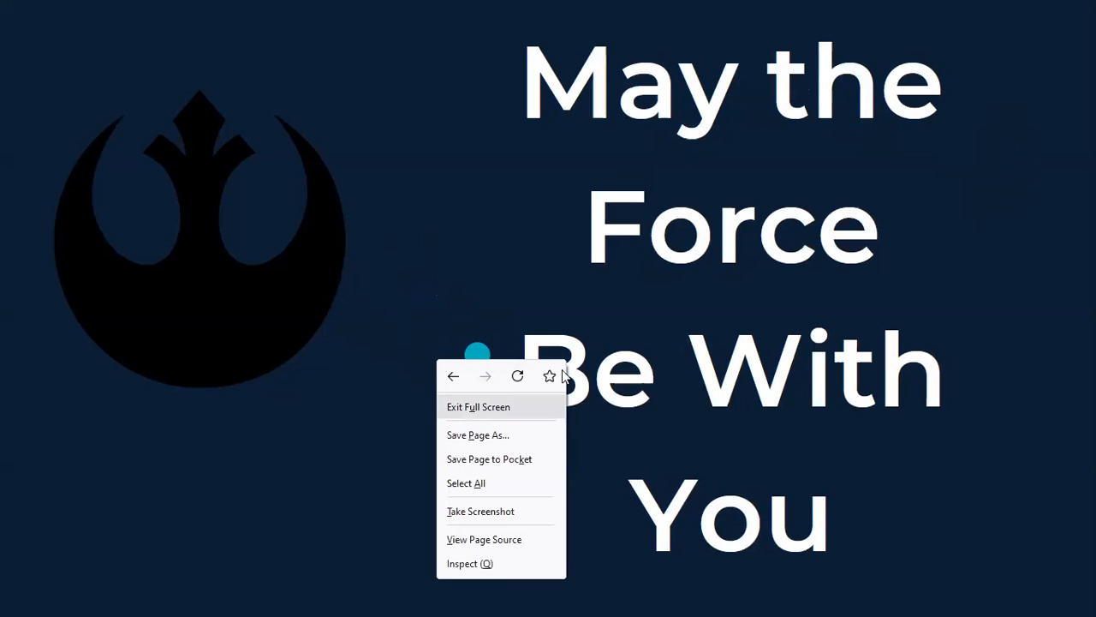
key(Escape)
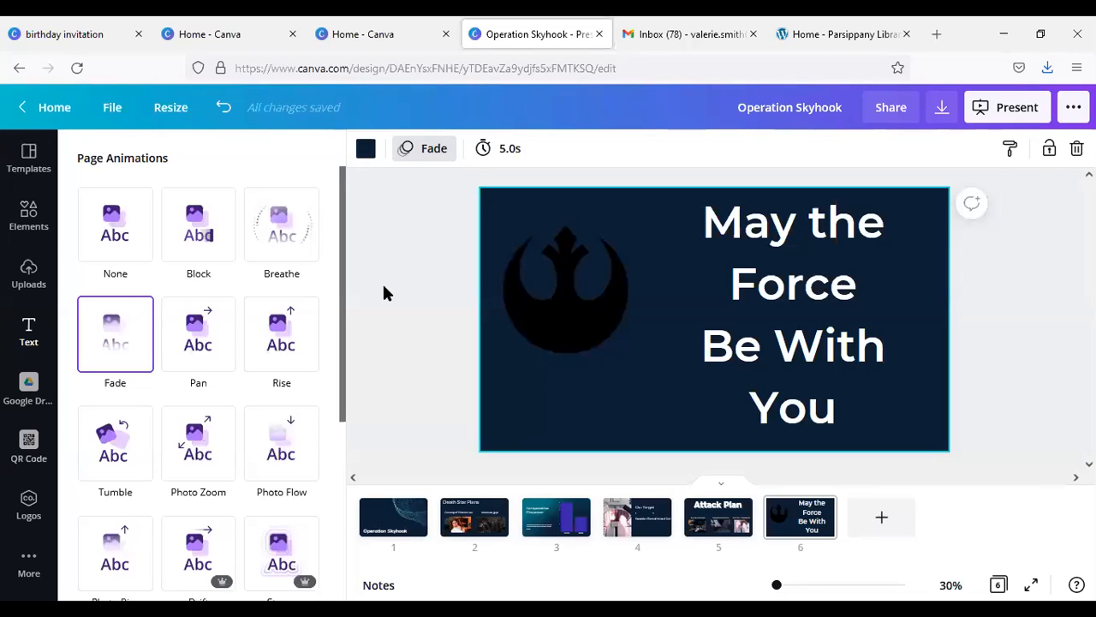